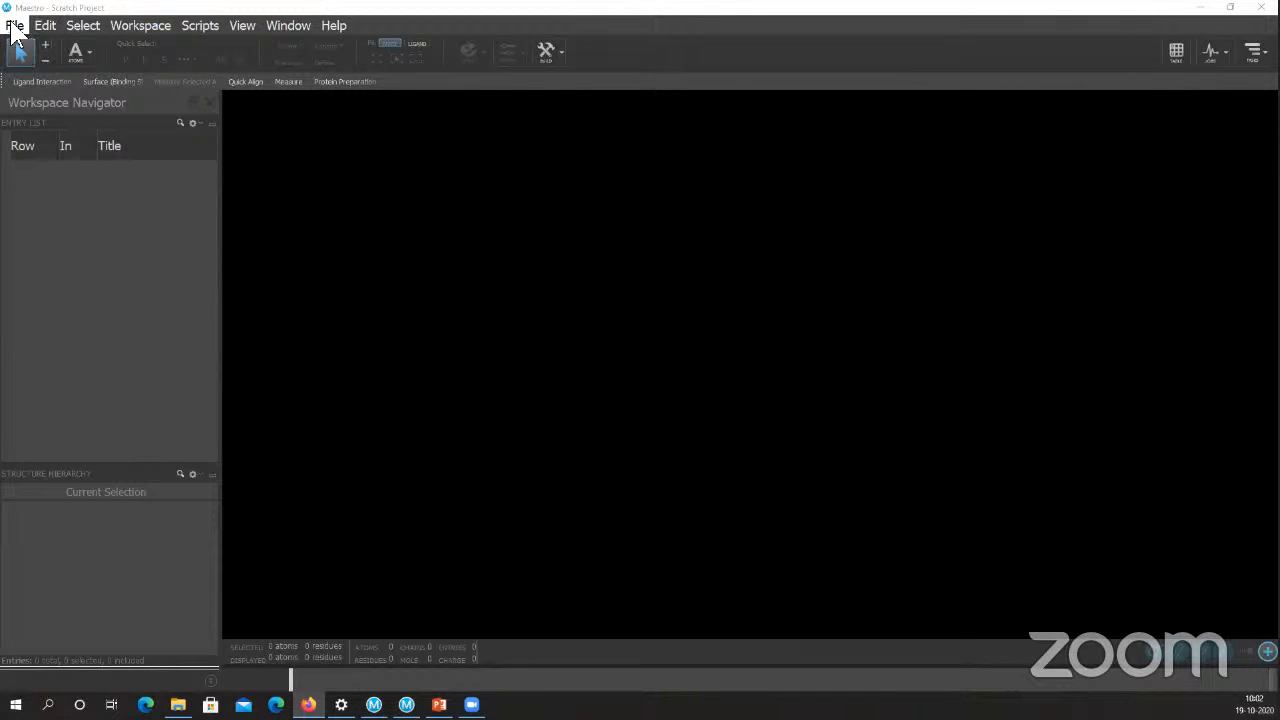
- Create a folder named mdsimulations inside the tutorials folder and set it as the working directory
left_click(14, 26)
left_click(61, 290)
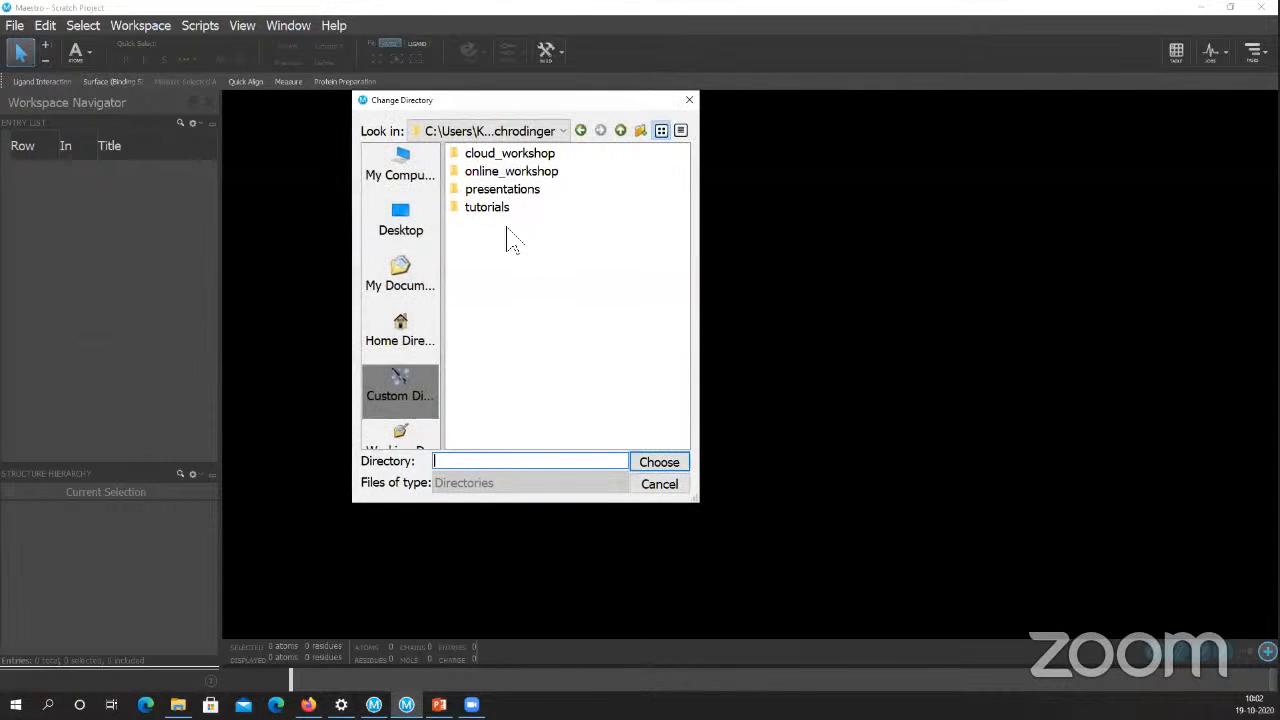
double_click(490, 208)
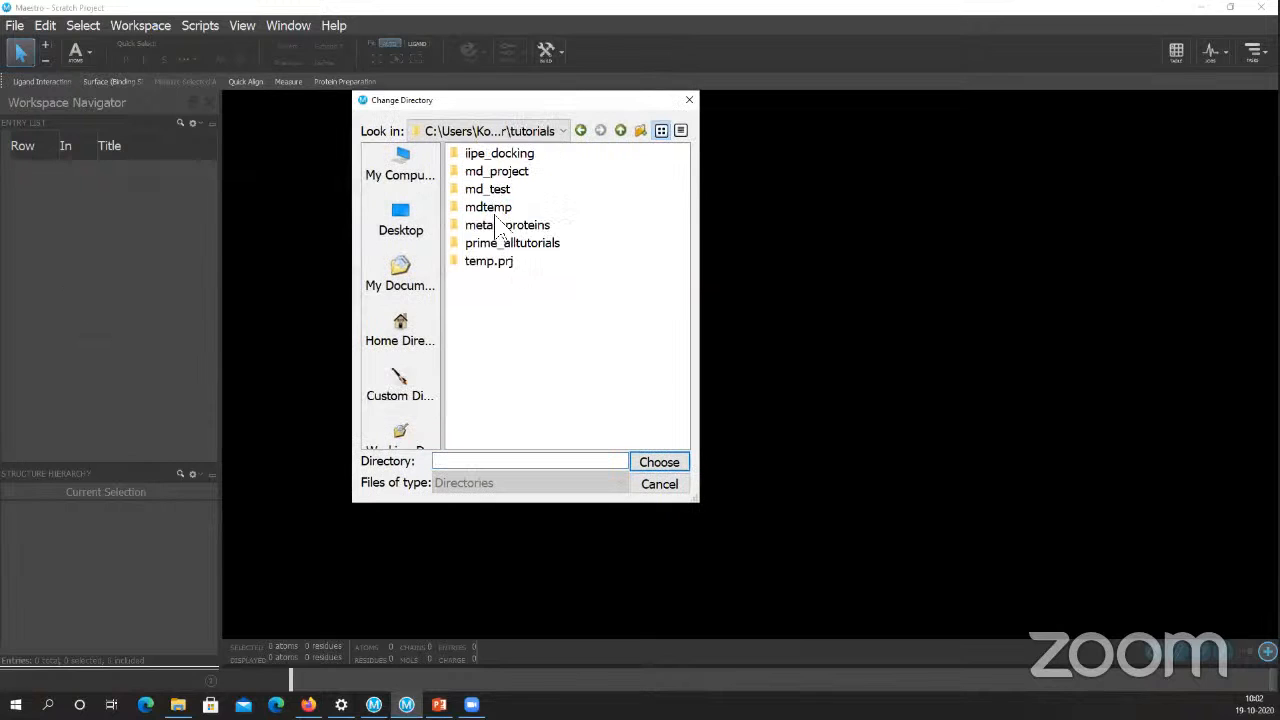
right_click(512, 316)
left_click(549, 350)
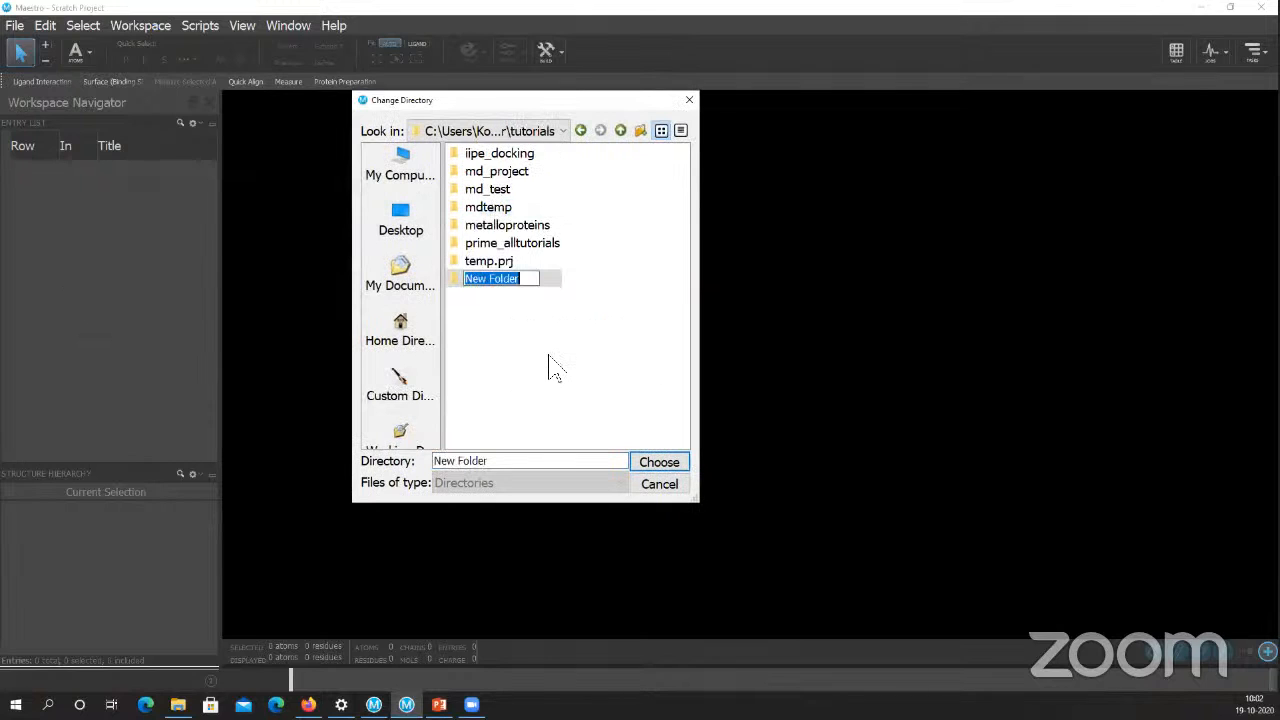
type("mdsimulations")
key("Return")
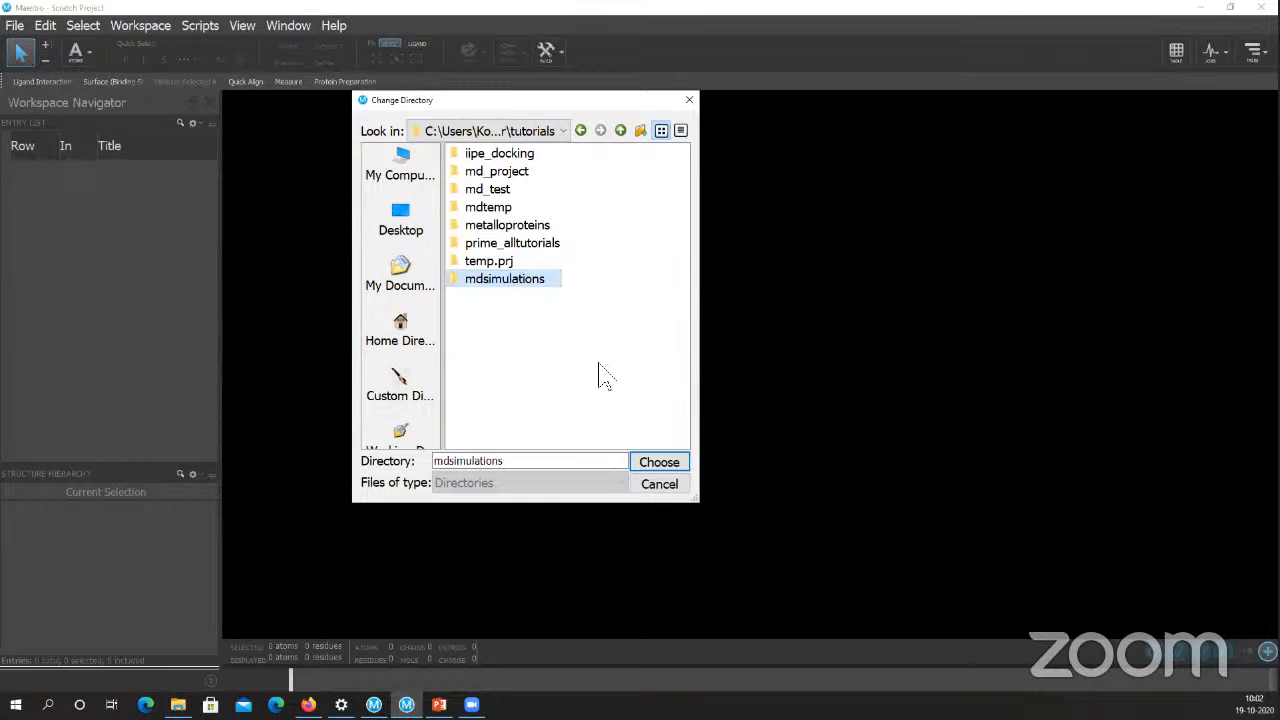
left_click(650, 462)
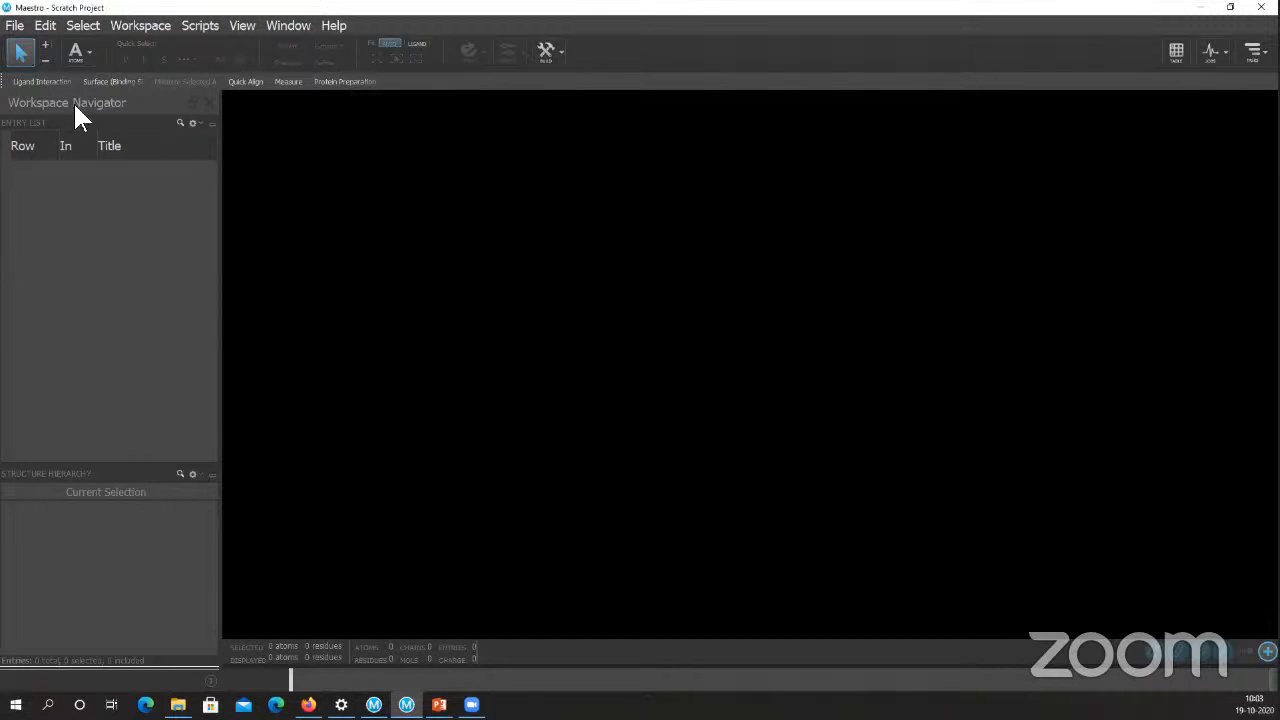
- Save the scratch project as a Maestro project named mdsimulations in the working directory
left_click(15, 25)
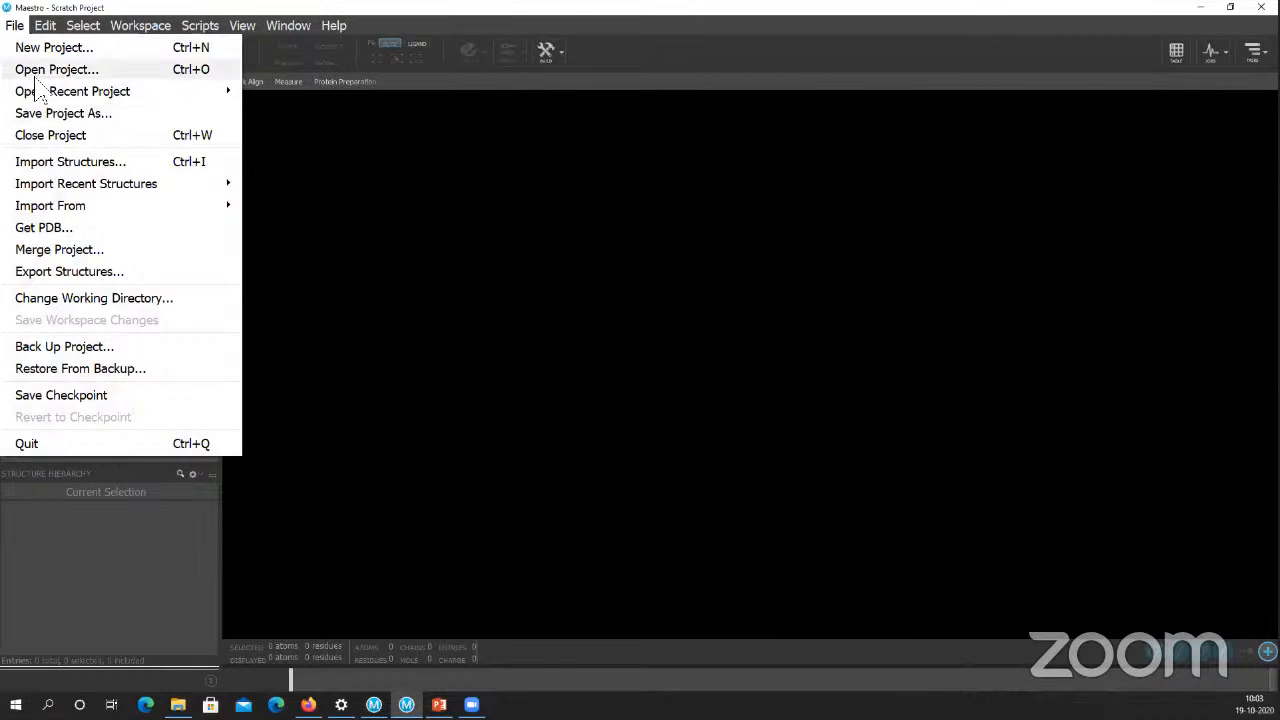
left_click(100, 114)
left_click(571, 472)
type("mdsimulations")
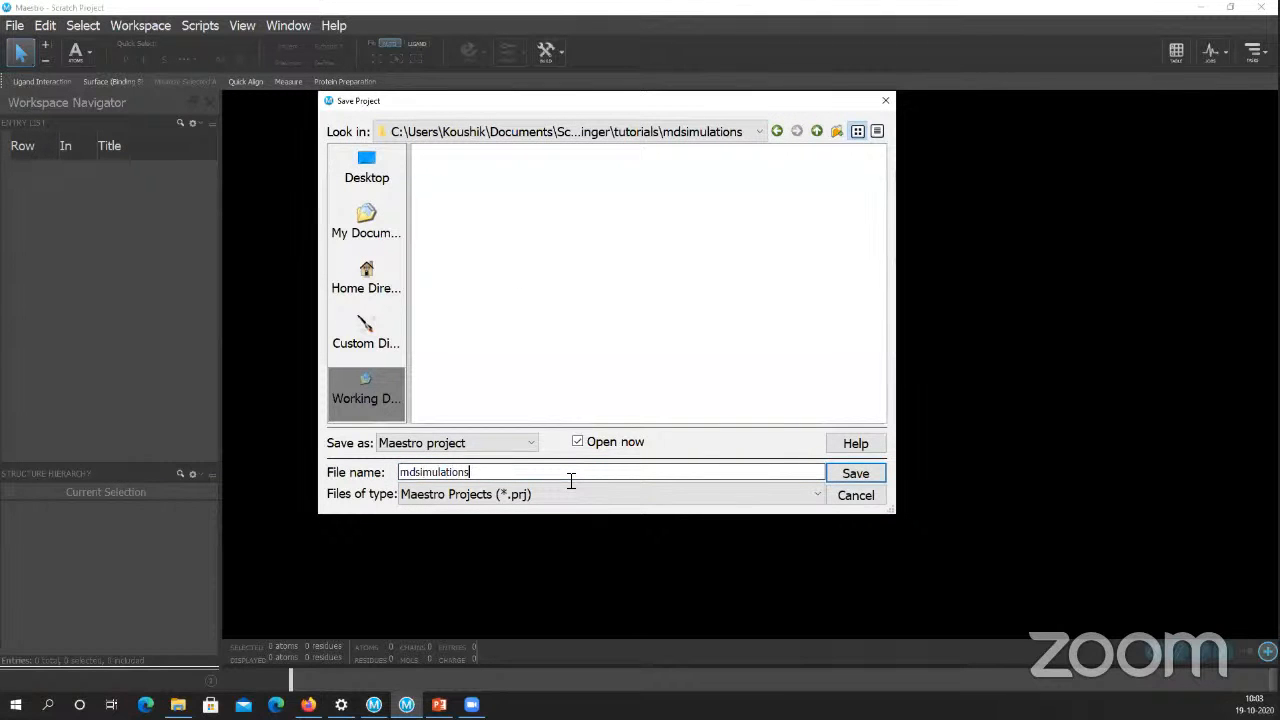
key("Return")
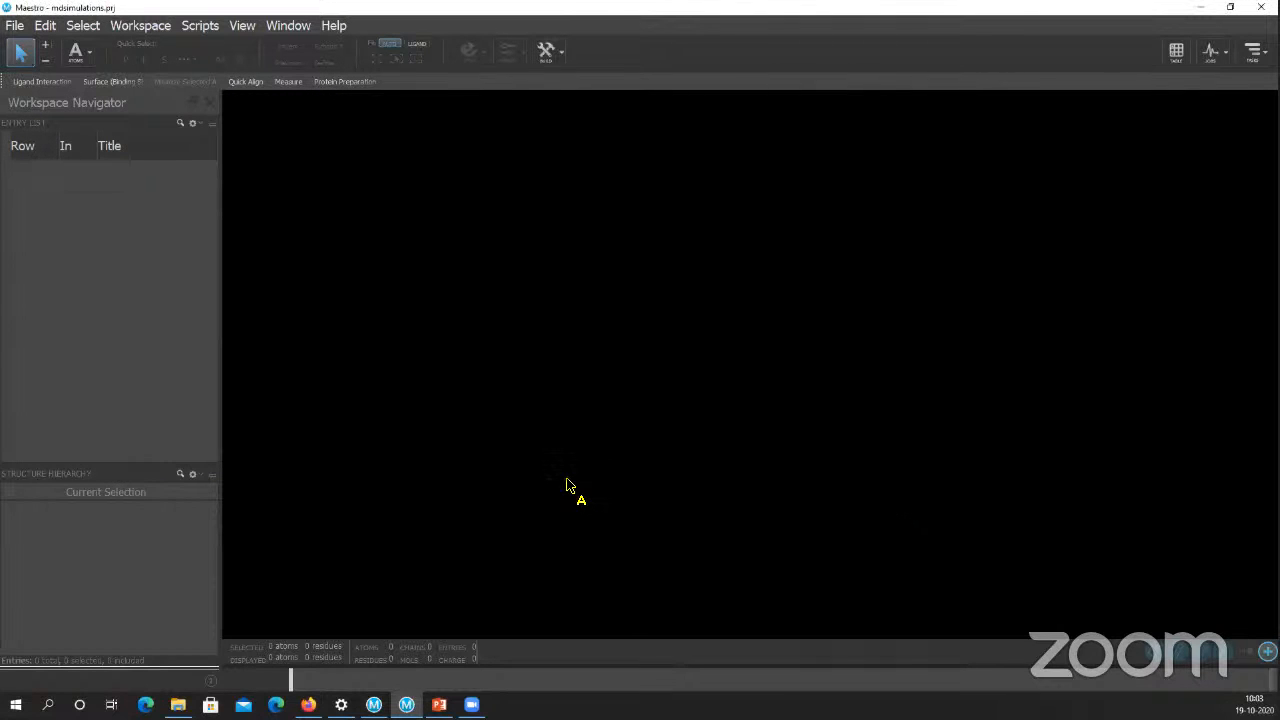
key("ctrl")
key("ctrl")
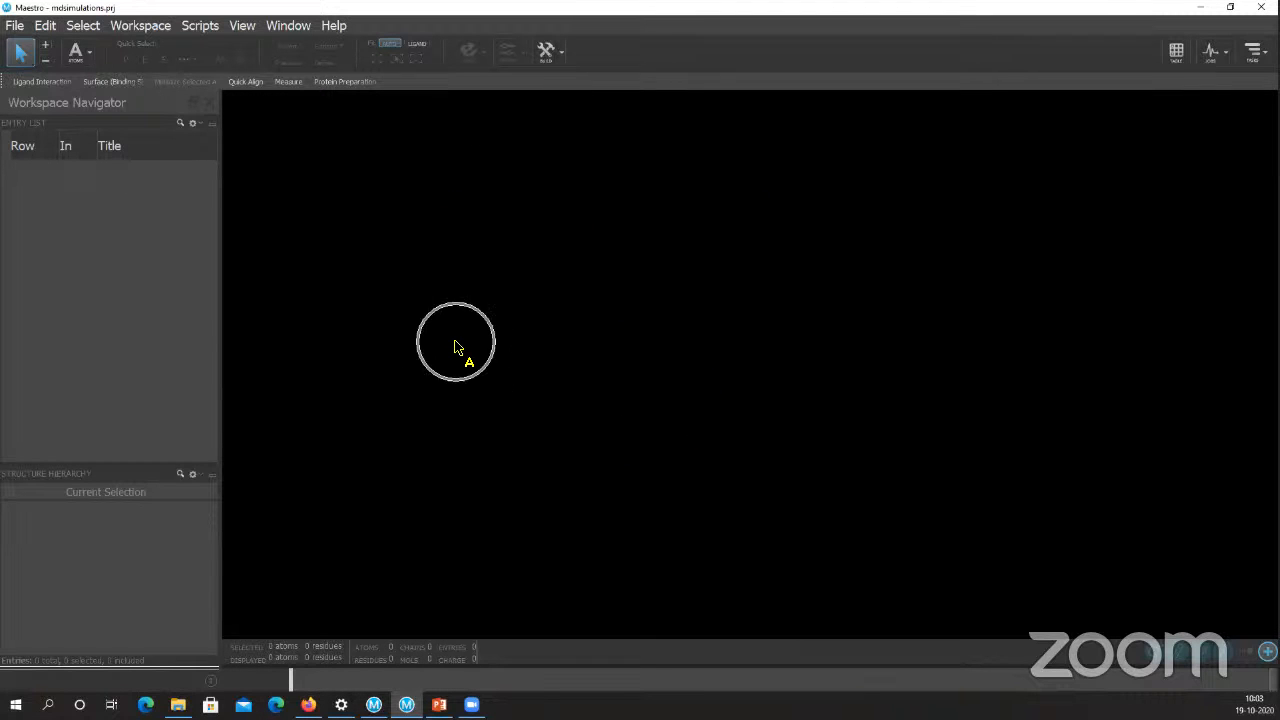
key("ctrl")
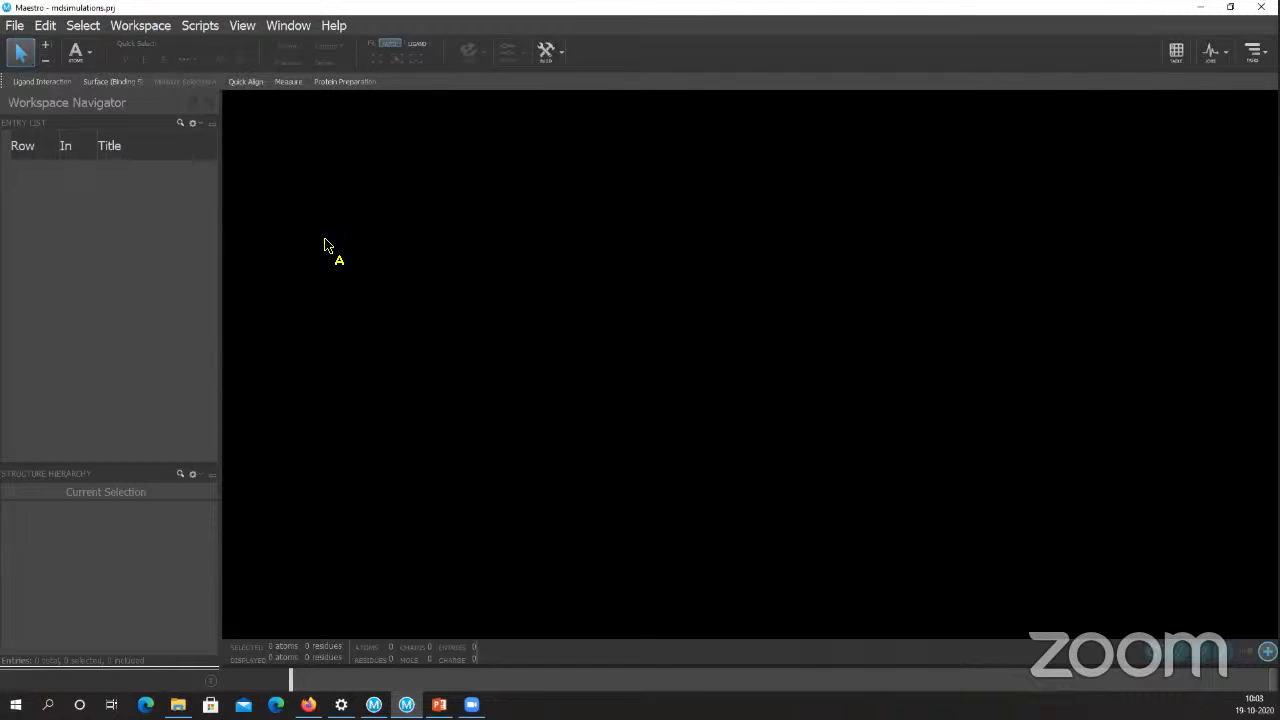
- Download the PDB structure 3lau into the project
left_click(16, 27)
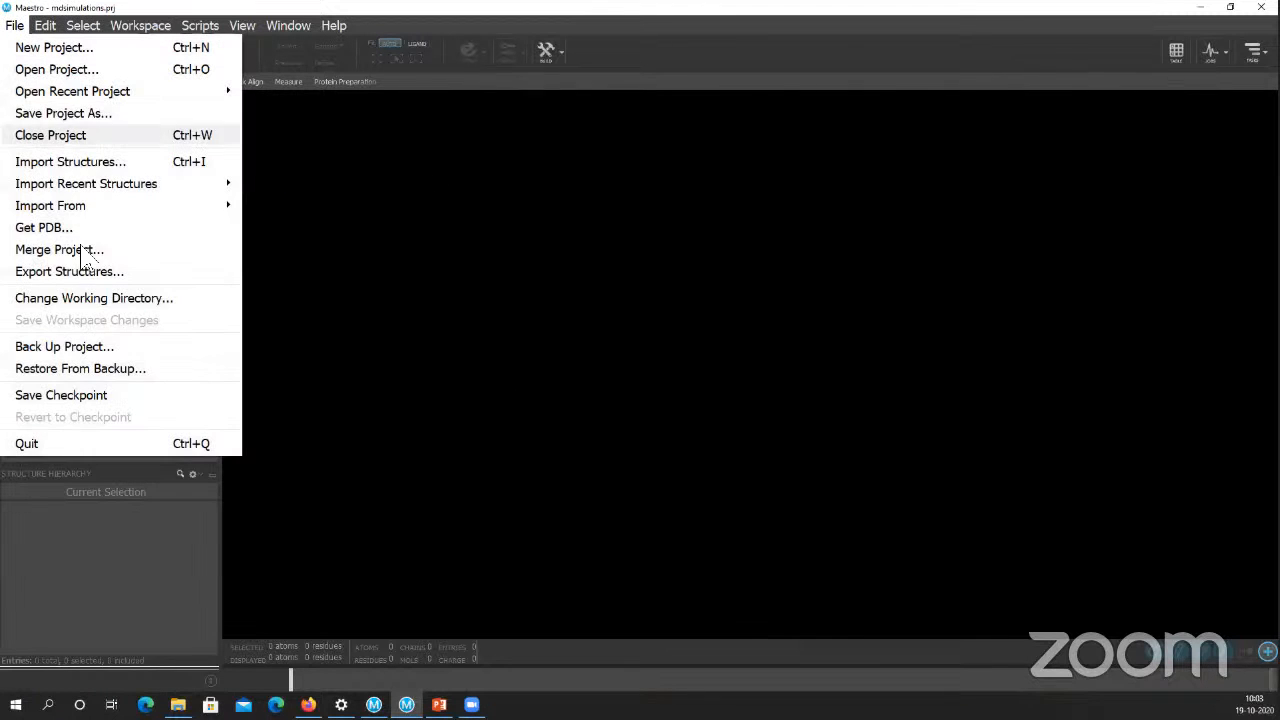
key("ctrl")
left_click(85, 227)
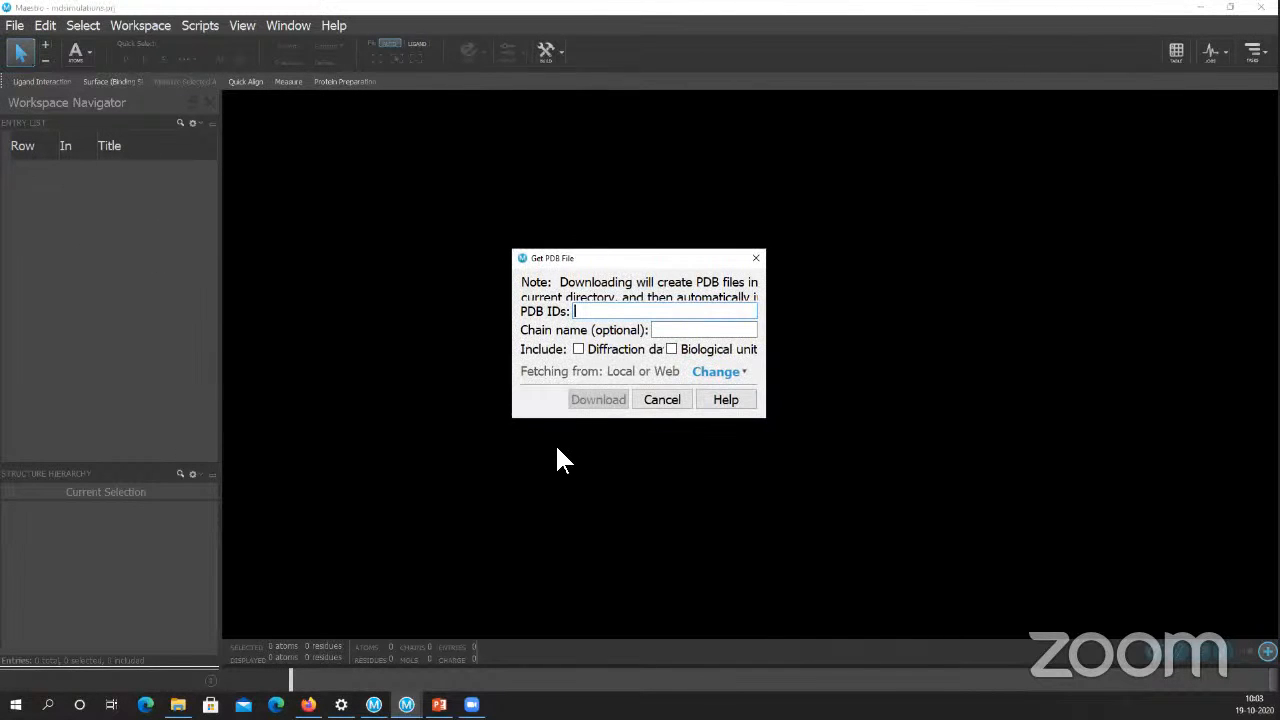
type("3lau")
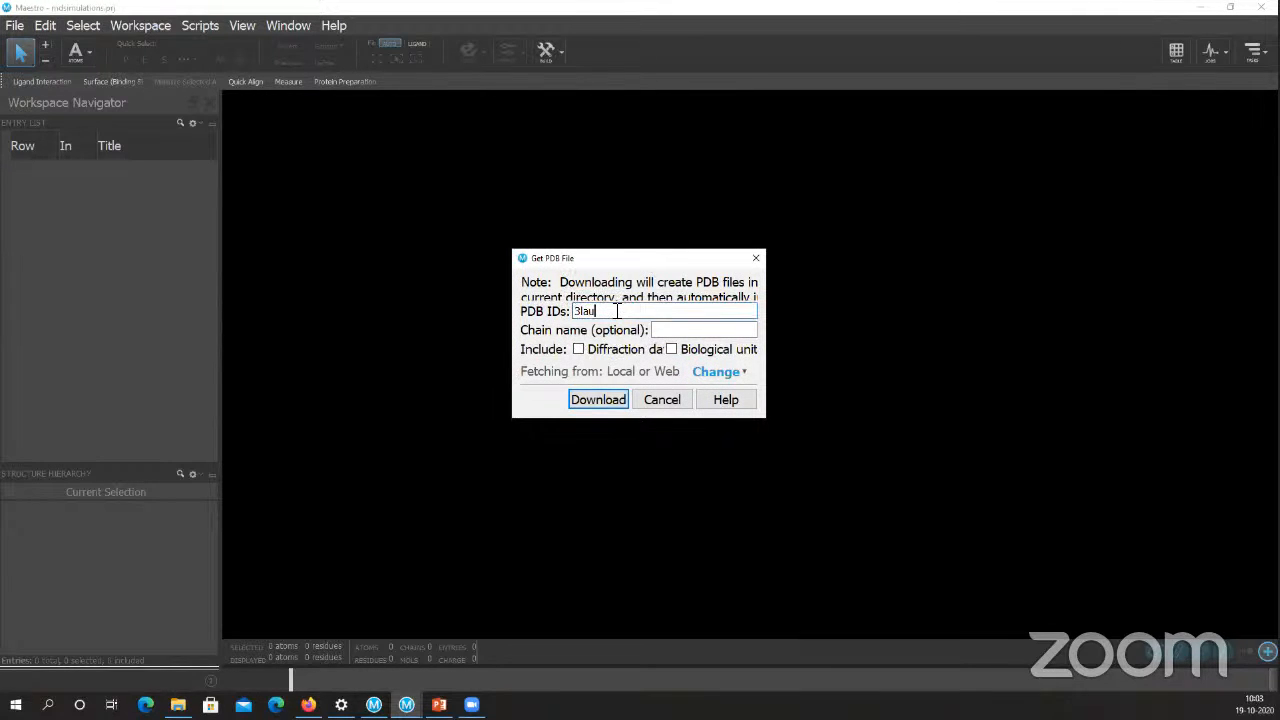
left_click(601, 400)
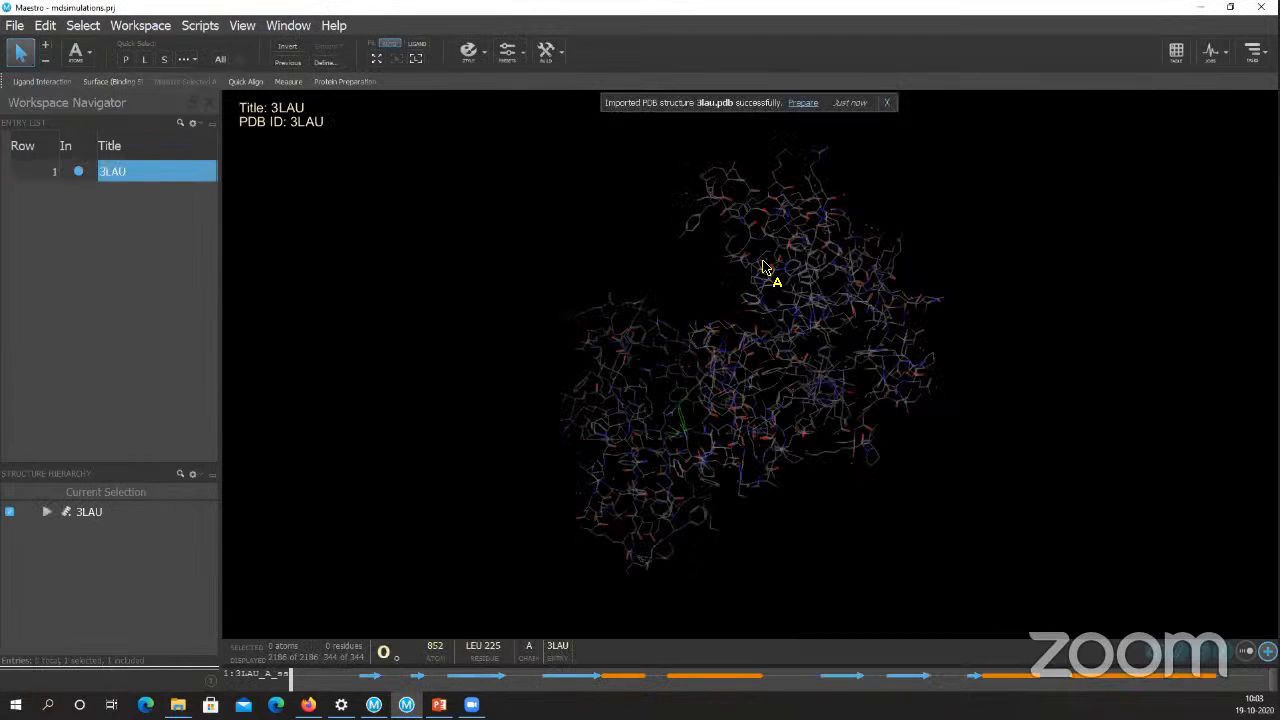
- Look up where protein preparation is offered, including Protein Preparation and Refinement in the task browser
left_click(802, 106)
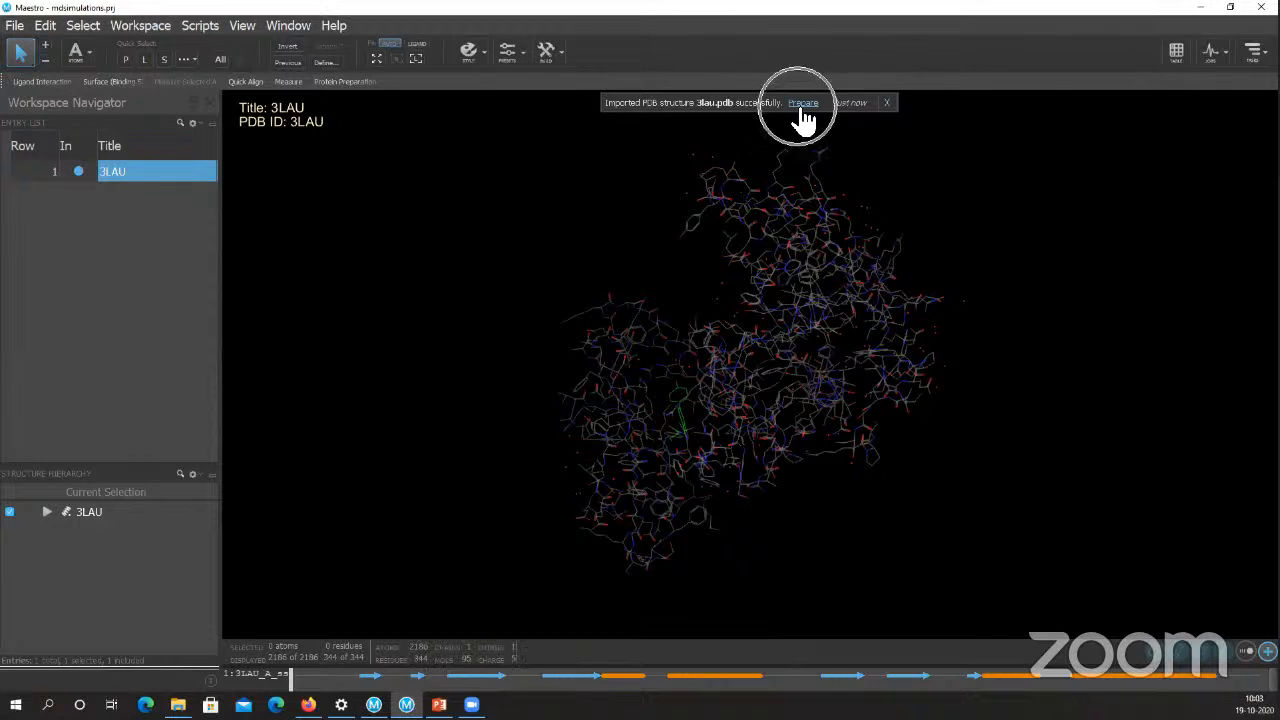
key("ctrl")
key("ctrl")
key("ctrl")
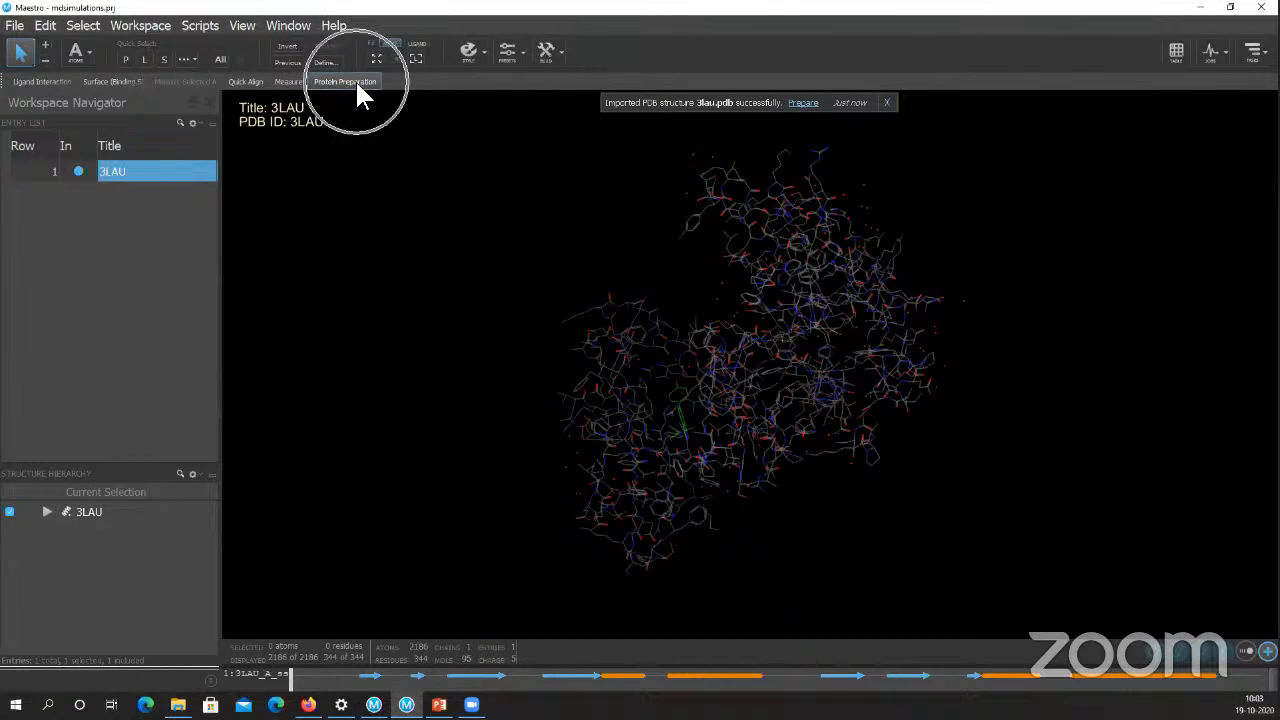
left_click(1252, 52)
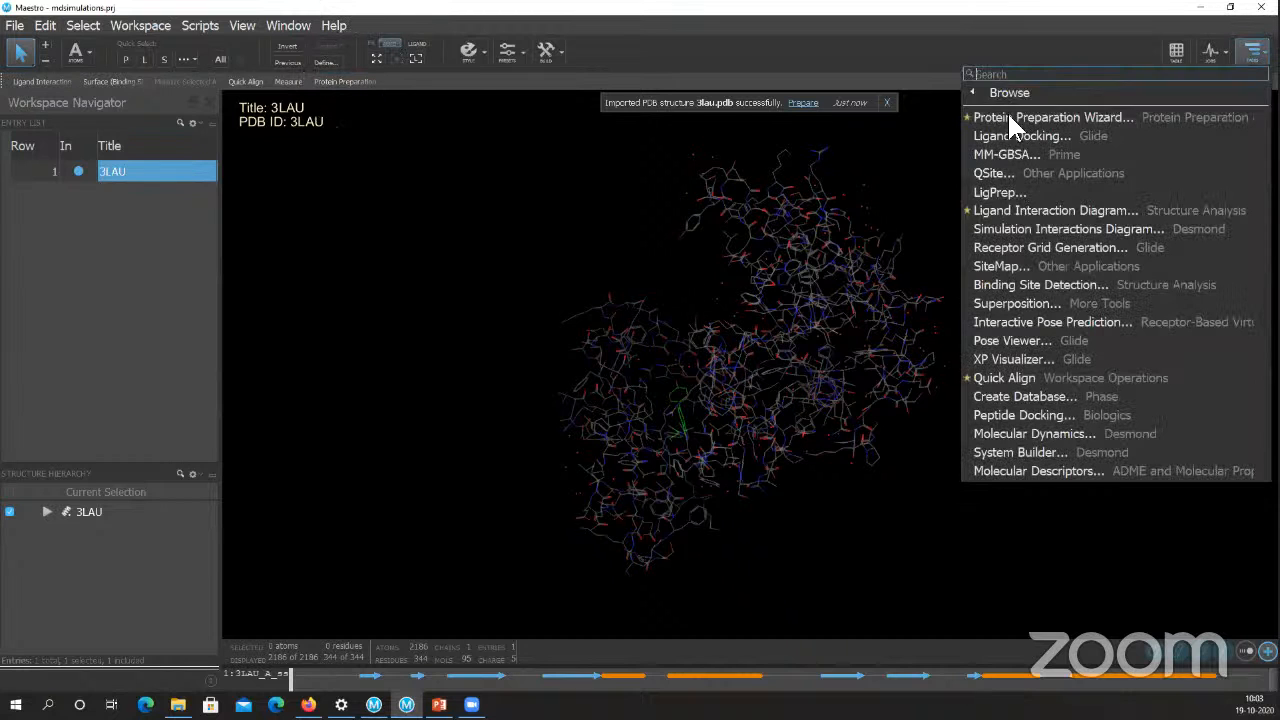
left_click(999, 88)
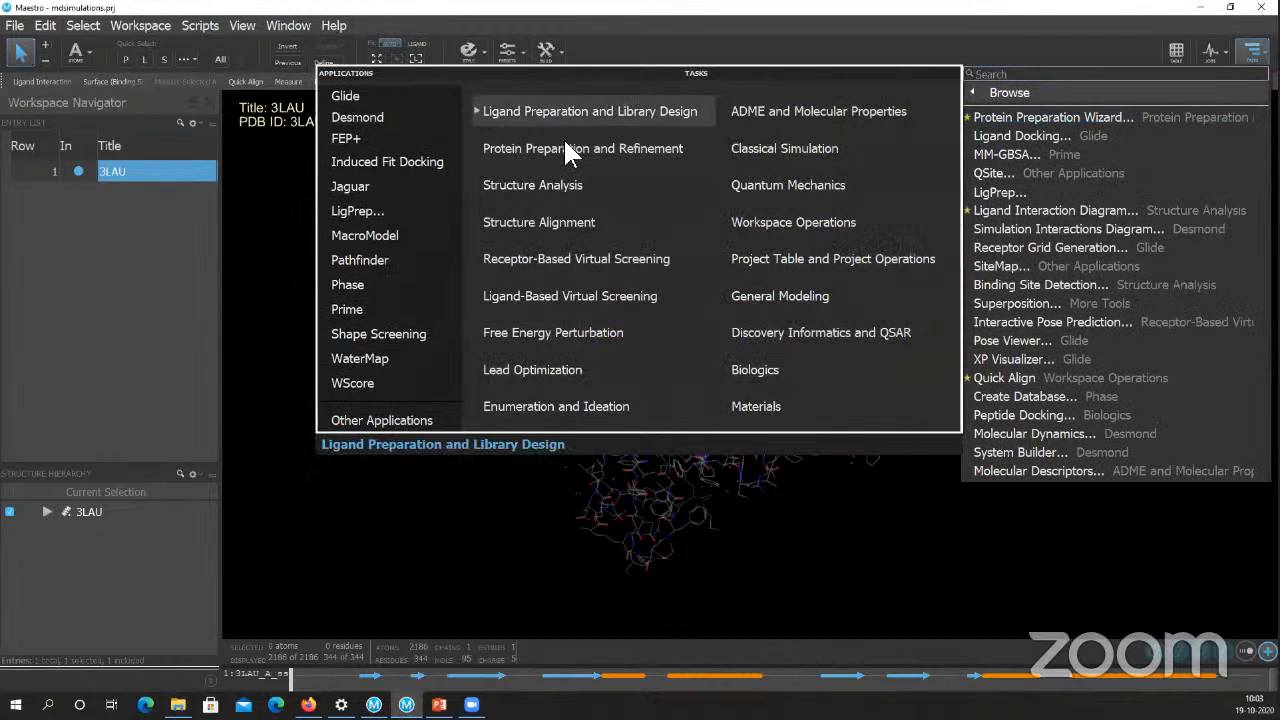
key("ctrl")
key("ctrl")
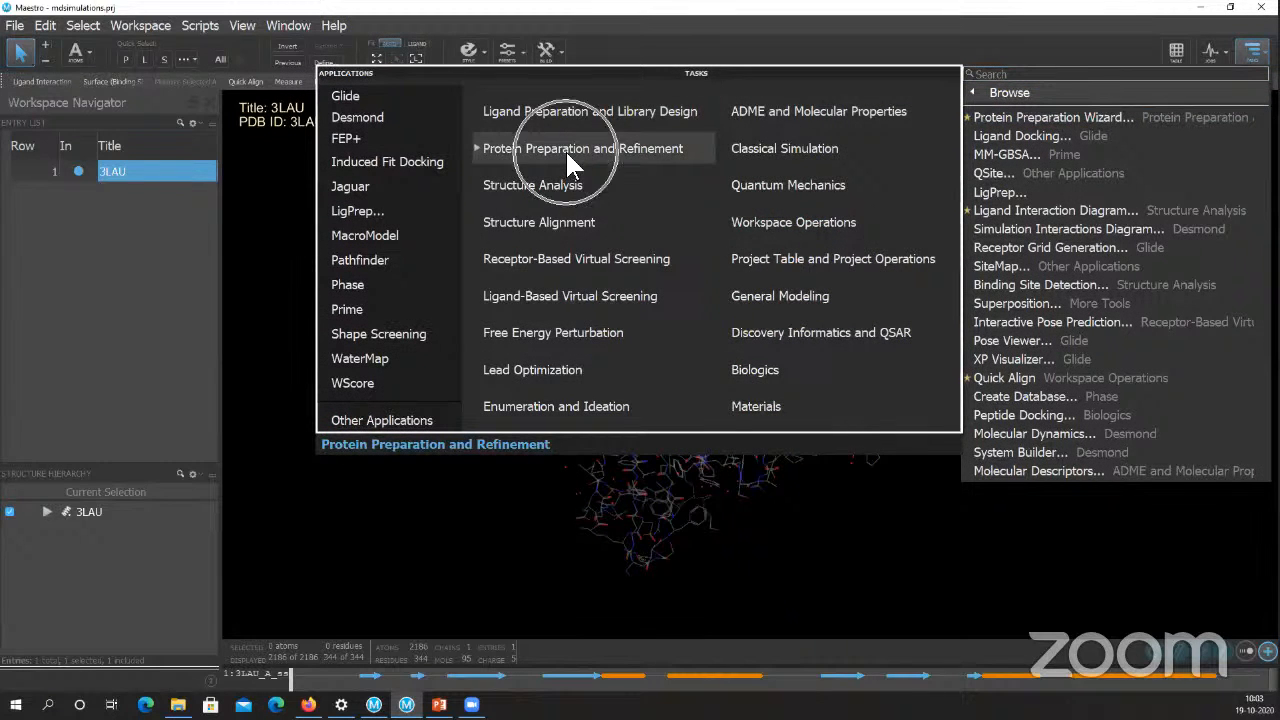
left_click(892, 552)
- Apply the Pretty (with solvent) display preset to the 3LAU structure
middle_click_drag(820, 340, 860, 300)
key("ctrl")
left_click(516, 58)
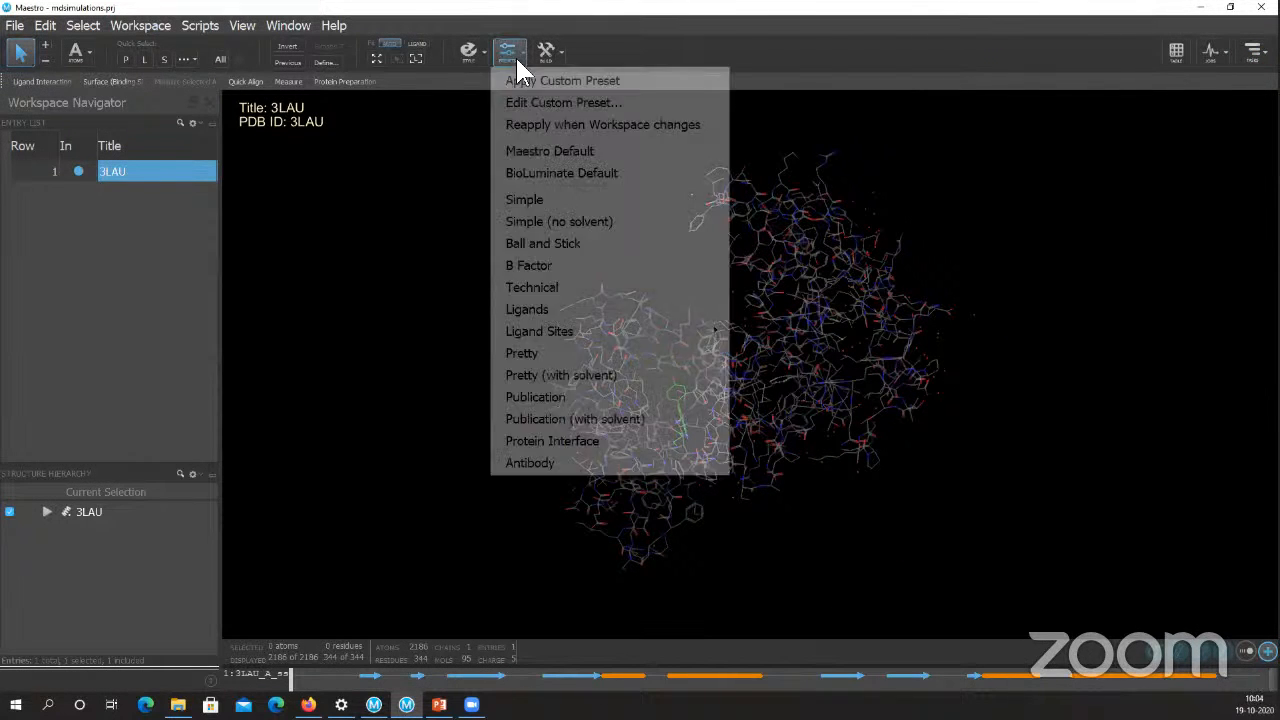
left_click(565, 376)
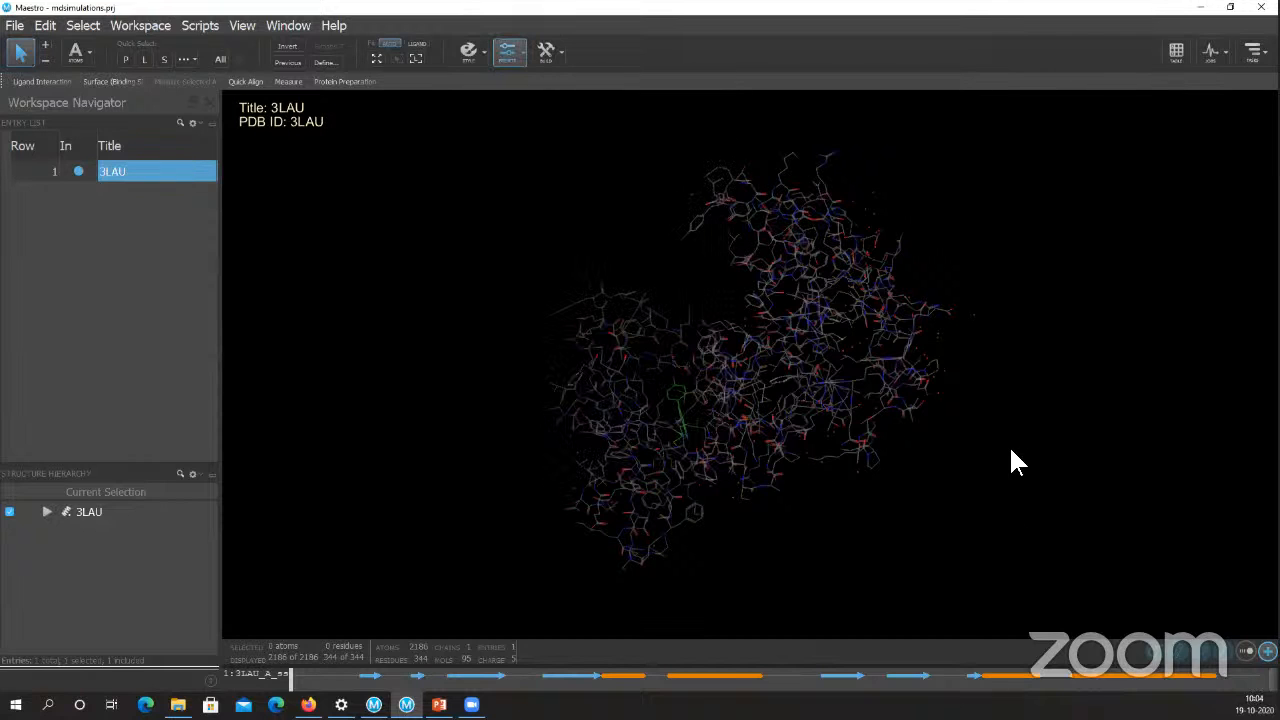
- Inspect the 3LAU ribbon structure, its bound ligand and the surrounding water molecules
middle_click_drag(997, 391, 966, 443)
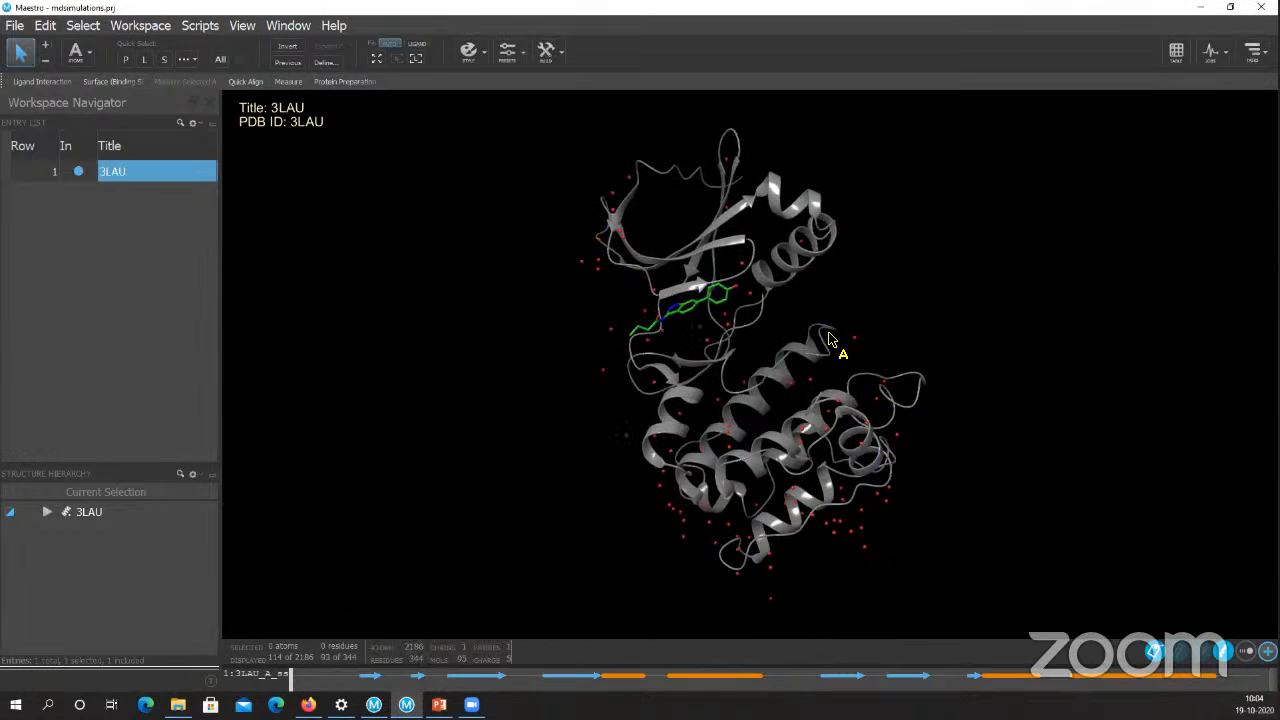
left_click(586, 262)
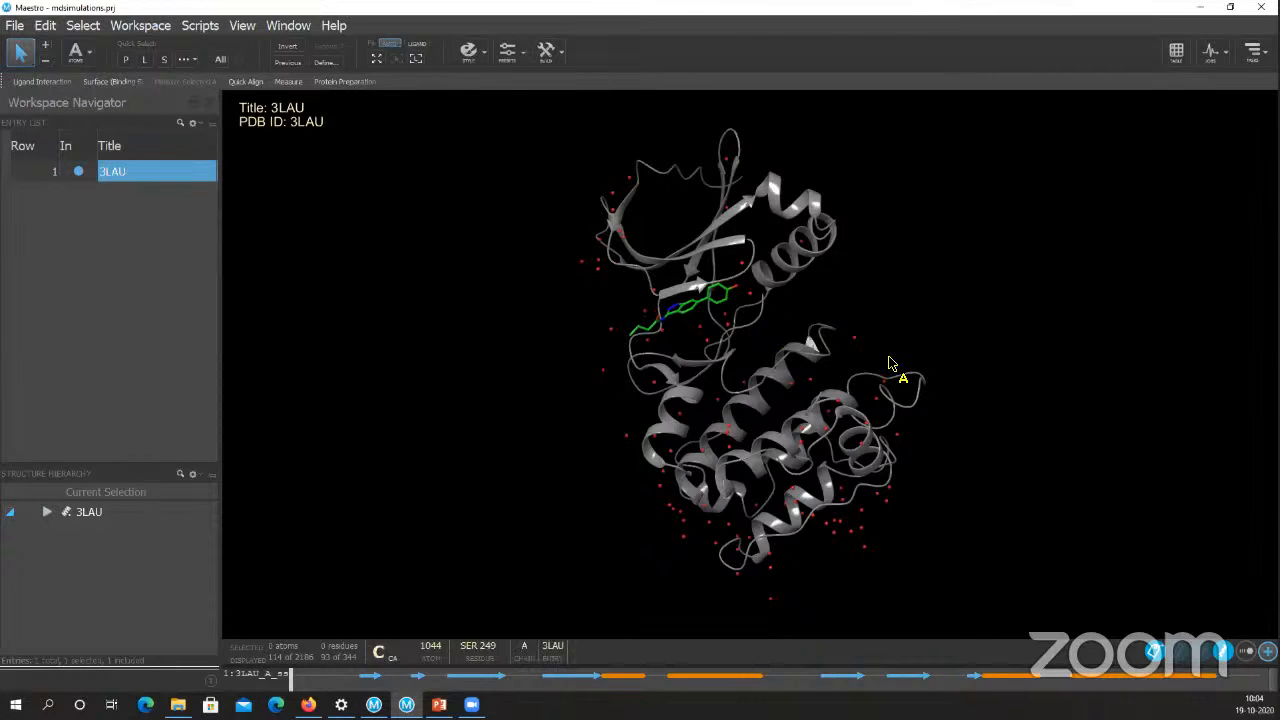
scroll(957, 451, "up", 3)
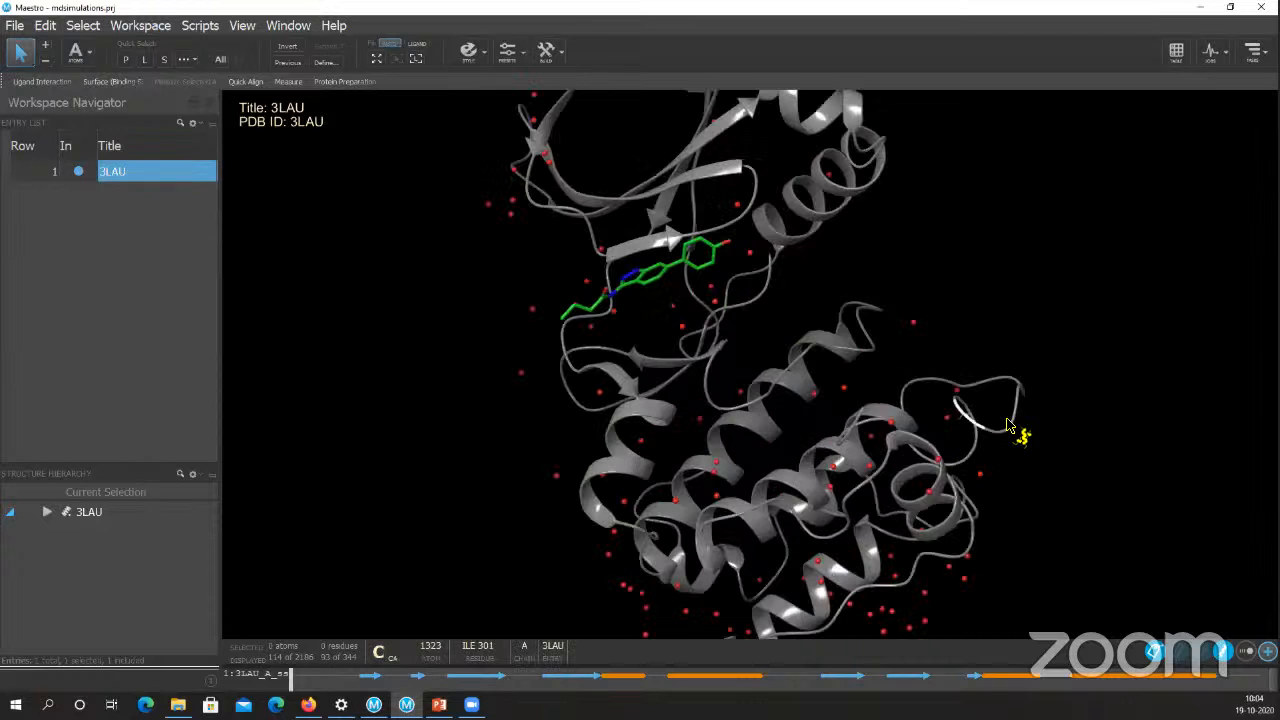
scroll(1012, 430, "down", 2)
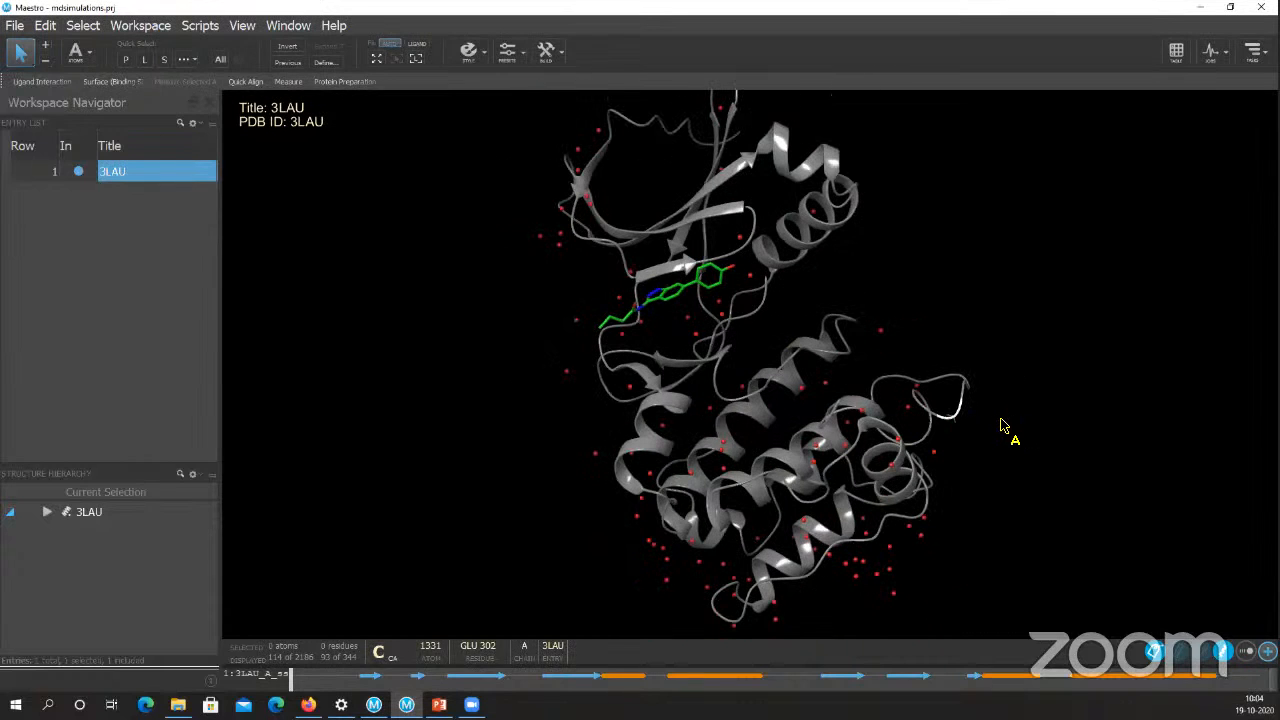
scroll(990, 325, "down", 2)
left_click(990, 320)
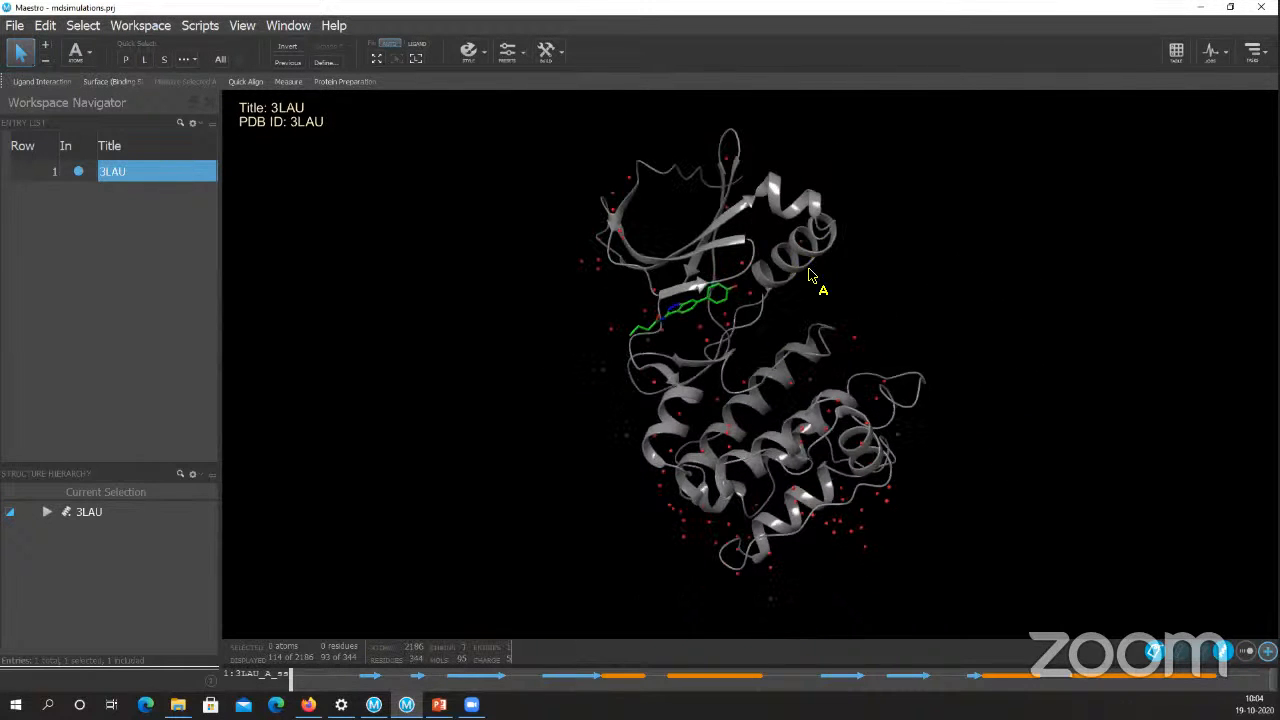
- Open the Protein Preparation Wizard for the 3LAU entry and place it so all preprocessing options are visible
key("ctrl")
left_click(348, 81)
left_click(349, 83)
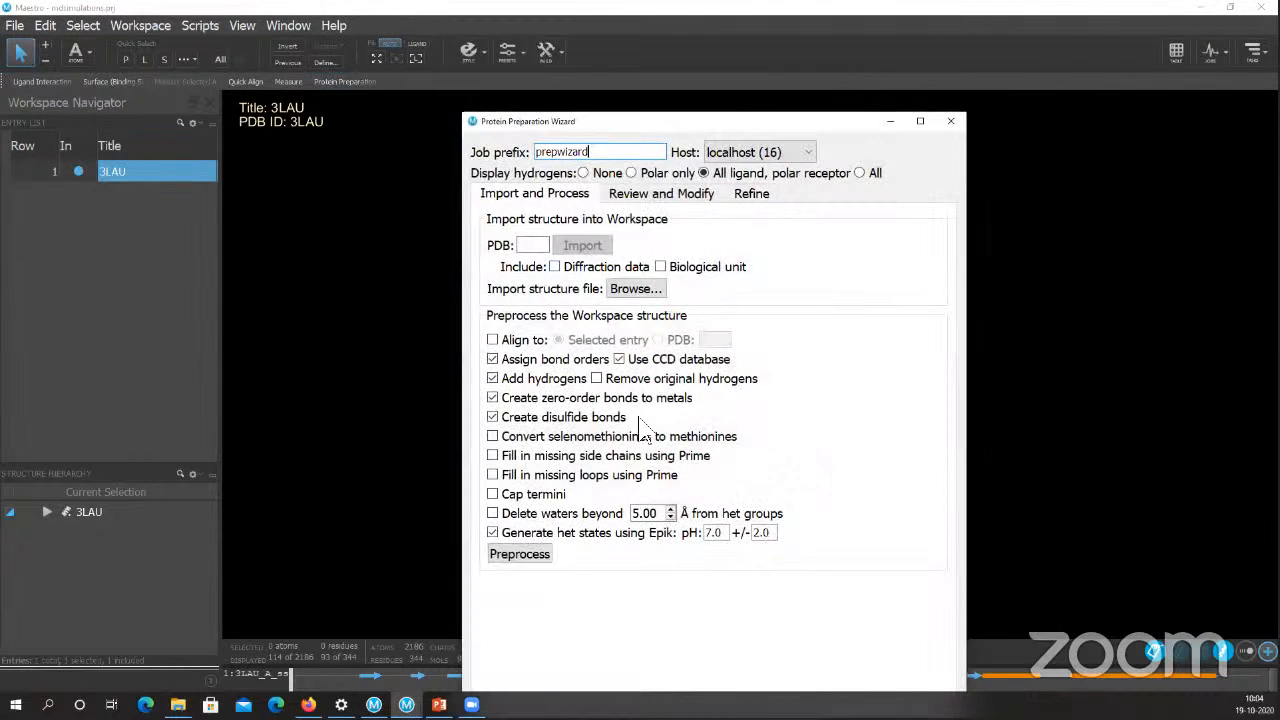
left_click_drag(668, 130, 652, 27)
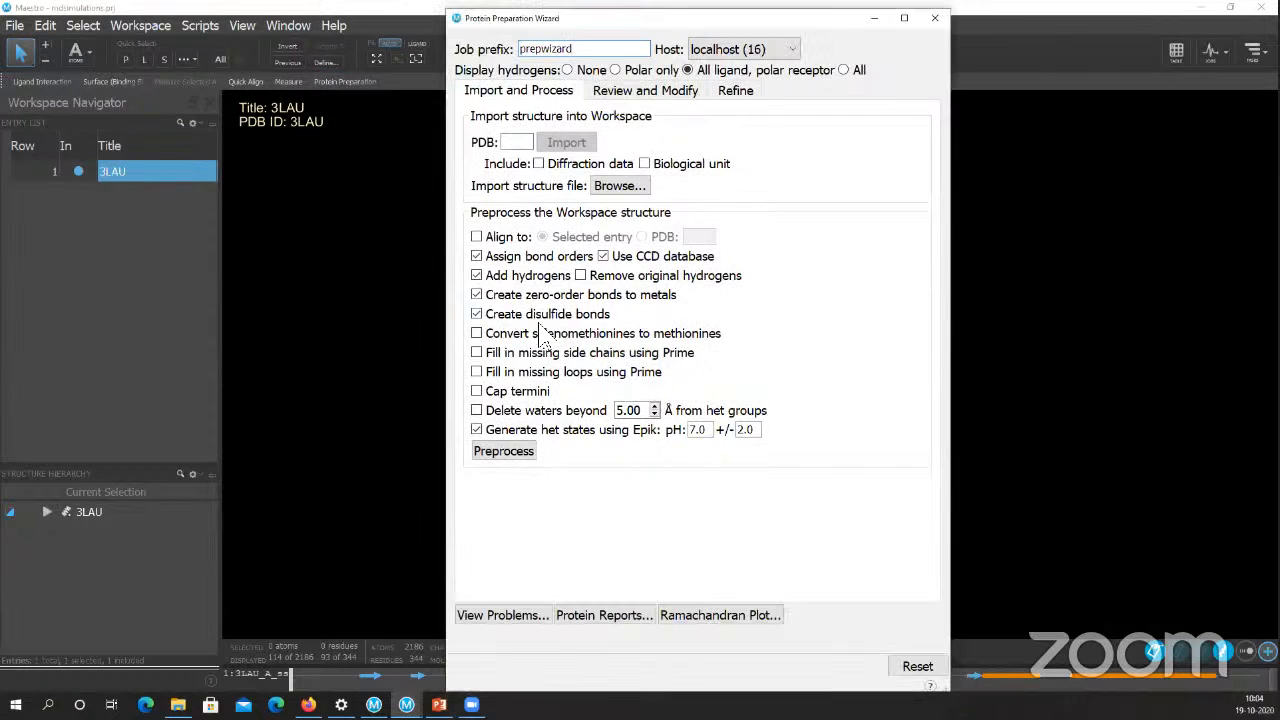
- Enable selenomethionine conversion, Prime filling of missing side chains and loops, and termini capping, and delete waters beyond 0 Å from het groups
left_click(477, 333)
left_click(477, 352)
left_click(477, 371)
left_click(477, 391)
left_click(477, 410)
left_click(477, 429)
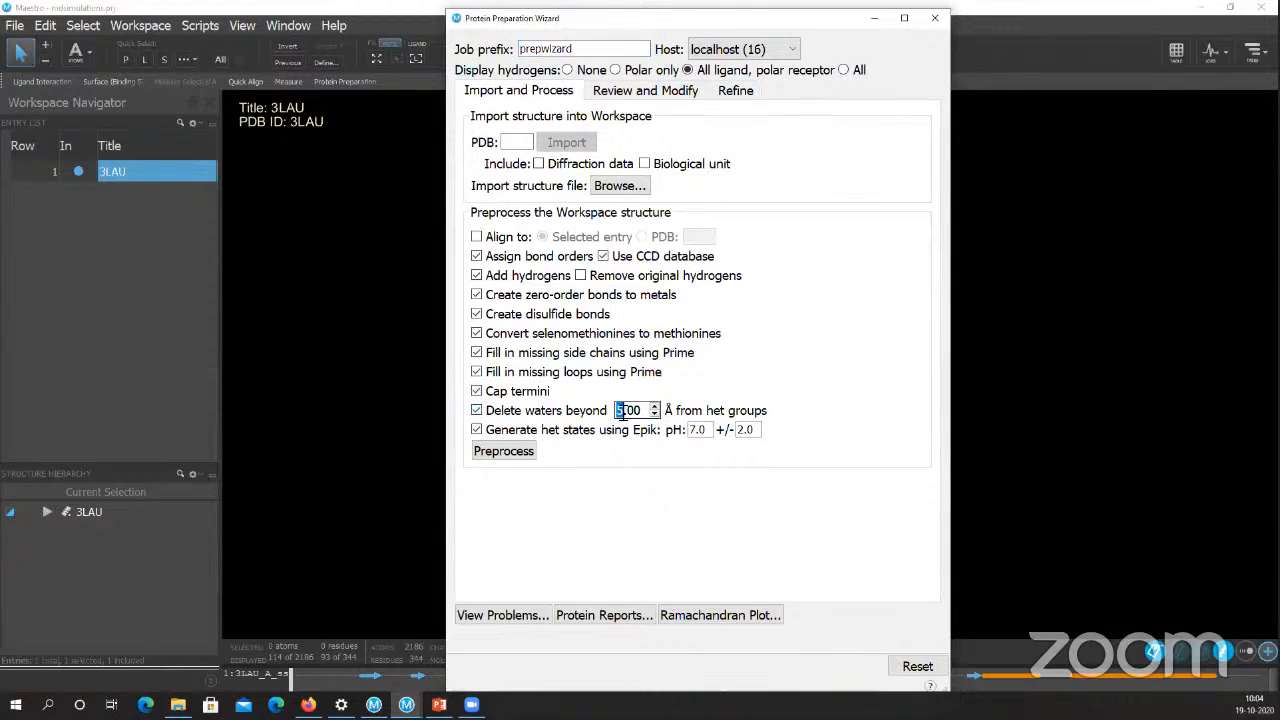
type("0")
- Preprocess the 3LAU structure and agree to continue filling its missing loops with Prime
left_click(504, 453)
left_click(504, 453)
left_click(504, 452)
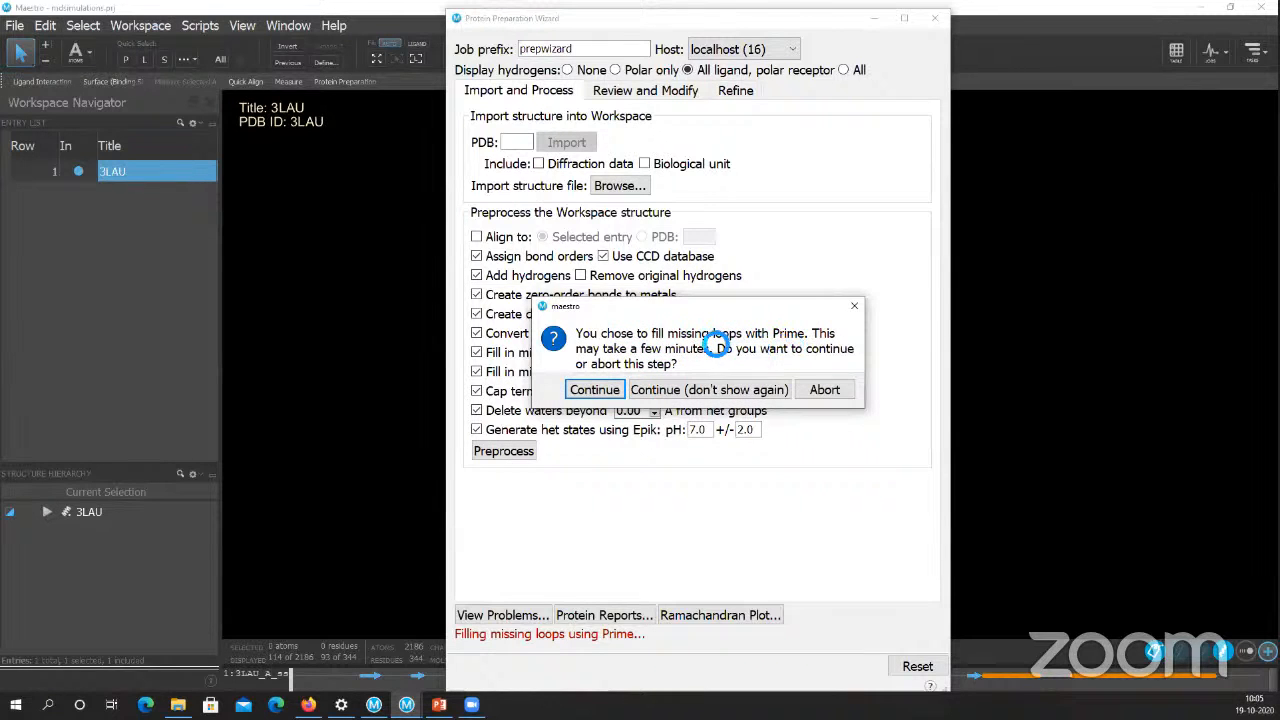
left_click(594, 389)
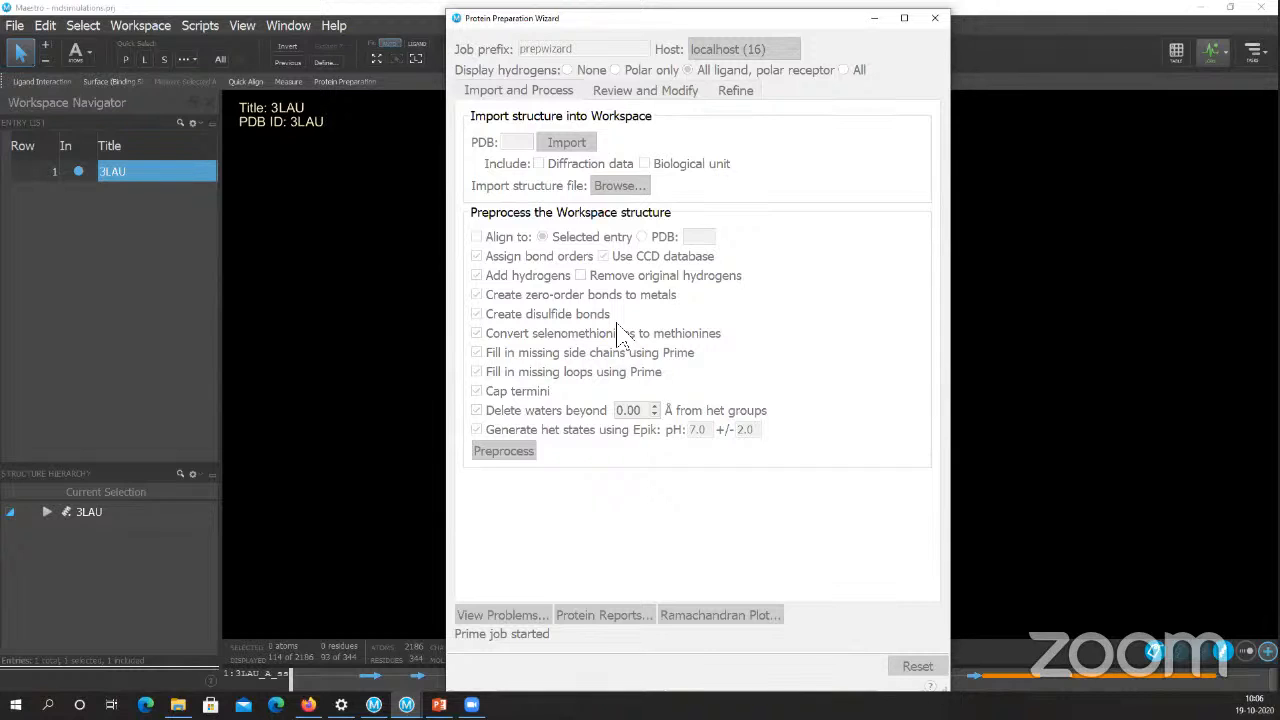
- Check the job status and view the details of the 3lau-missing-loops job in the job monitor
left_click(504, 642)
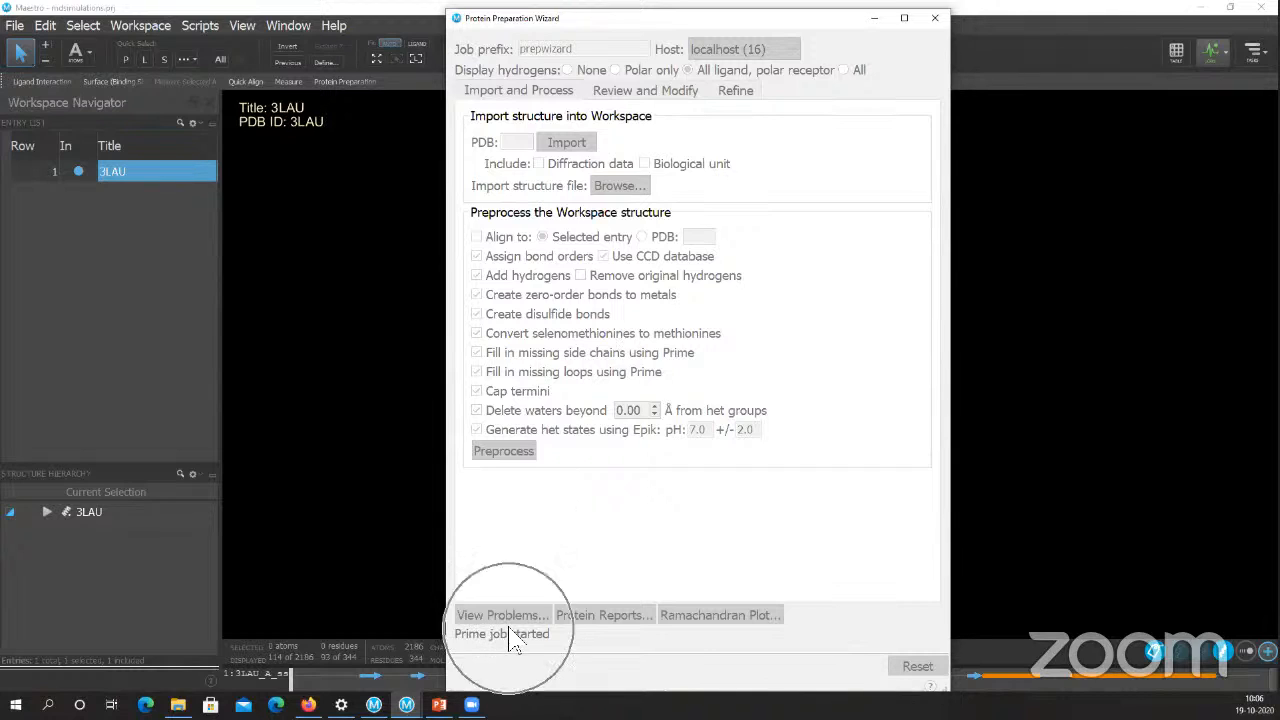
left_click(1217, 49)
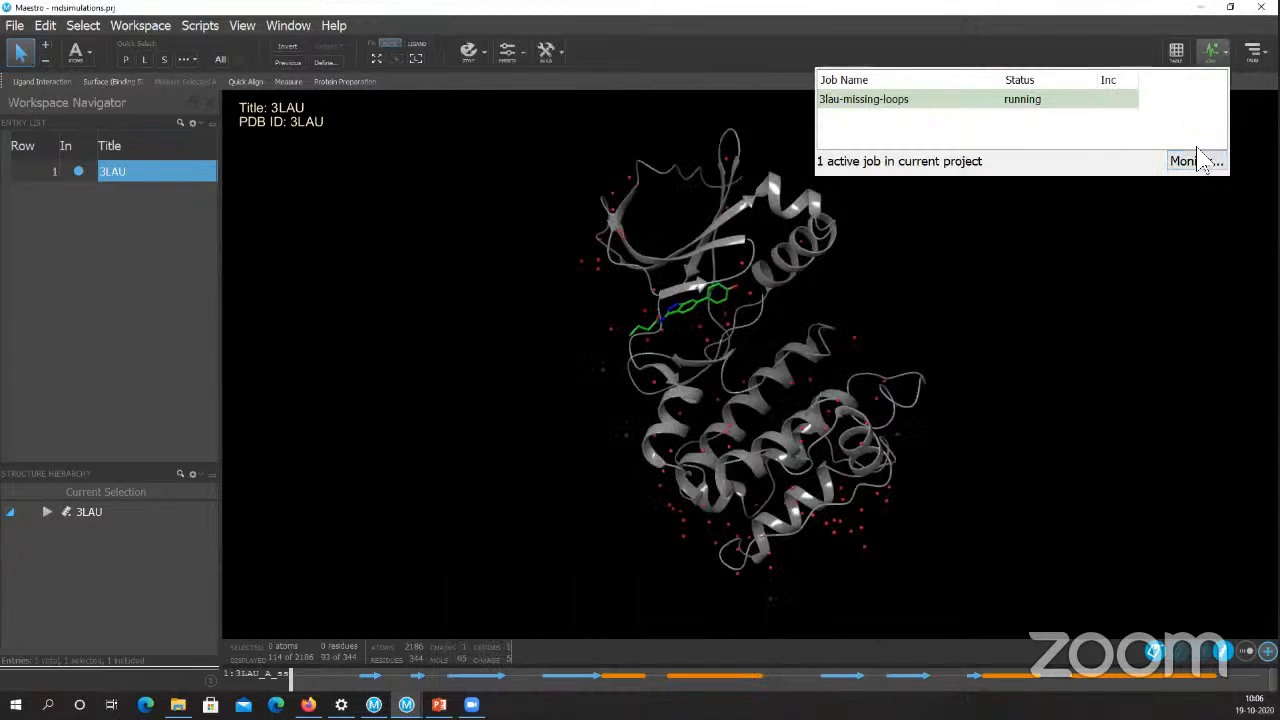
key("ctrl")
key("ctrl")
key("ctrl")
left_click(1195, 161)
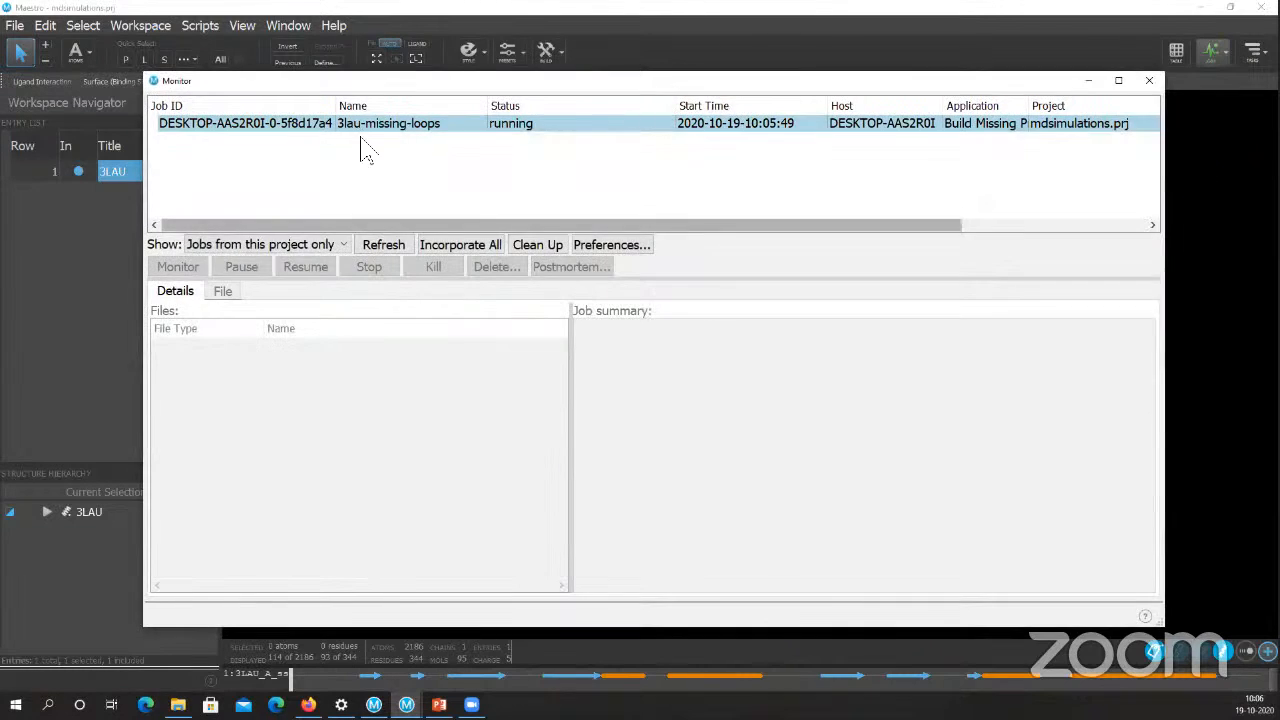
left_click(262, 128)
key("ctrl")
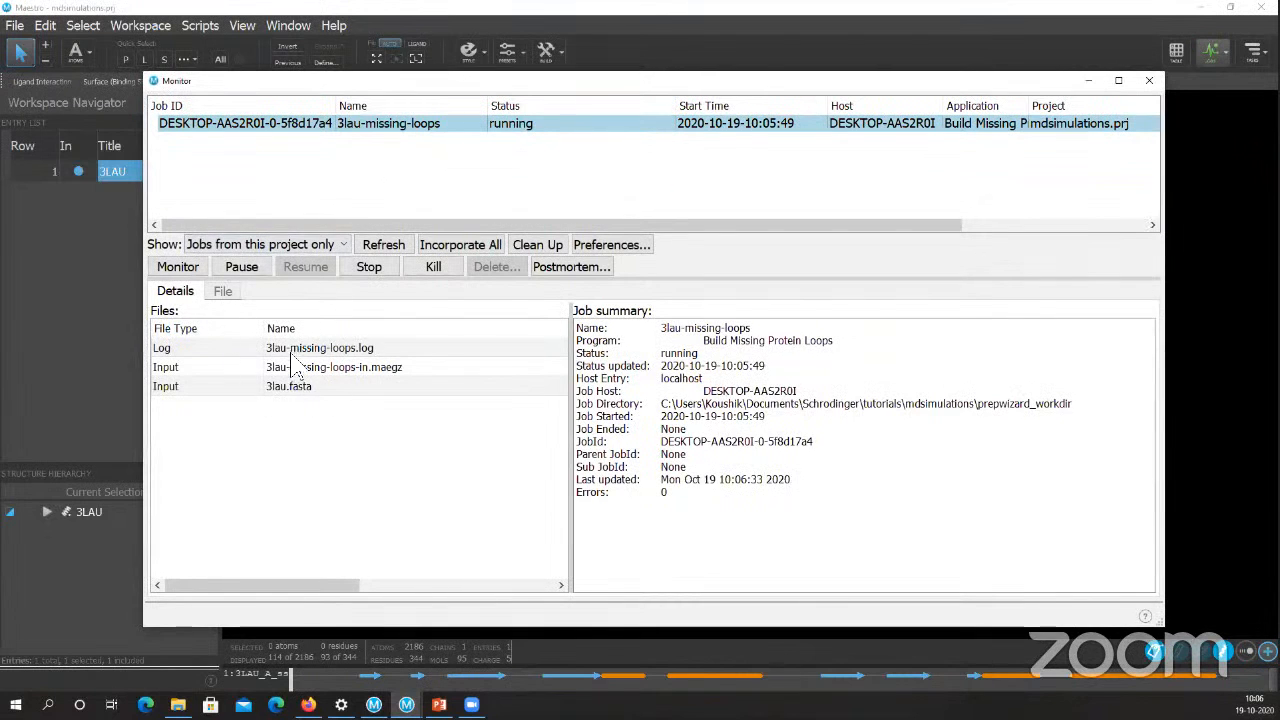
- Open the log file of the 3lau-missing-loops job, read its job information, and close the job monitor
double_click(290, 347)
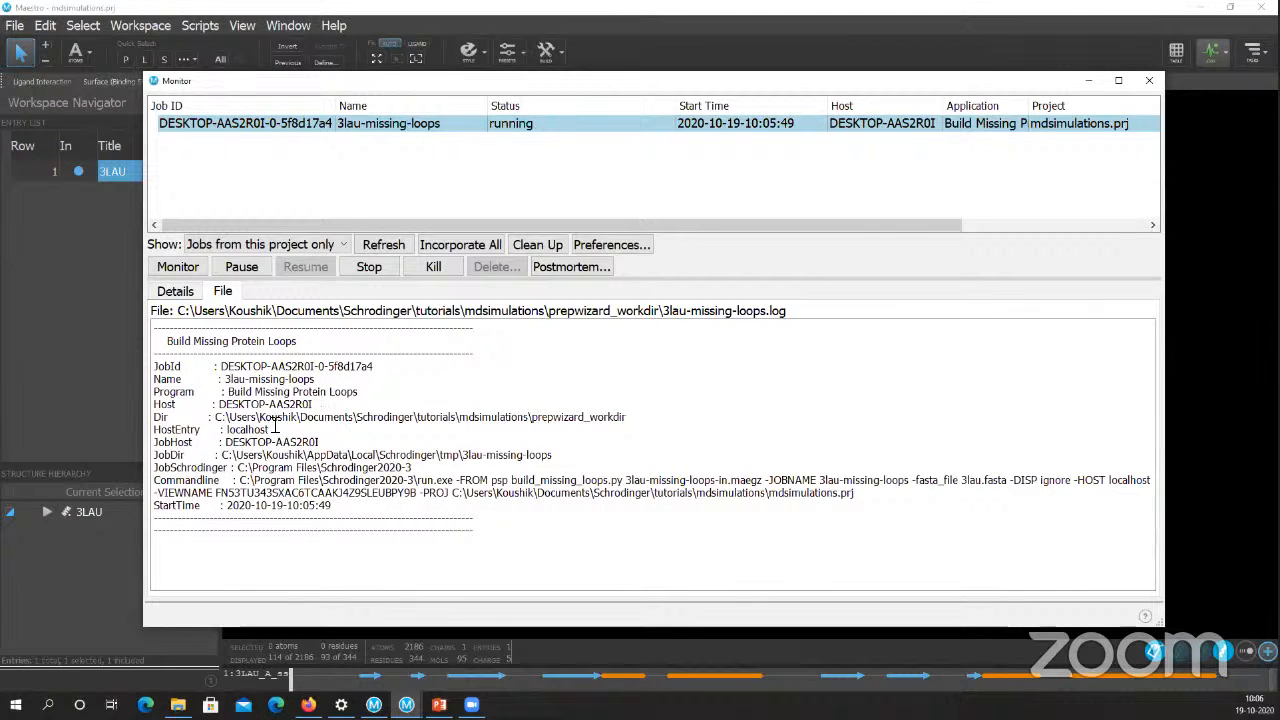
left_click_drag(221, 366, 369, 534)
left_click(311, 559)
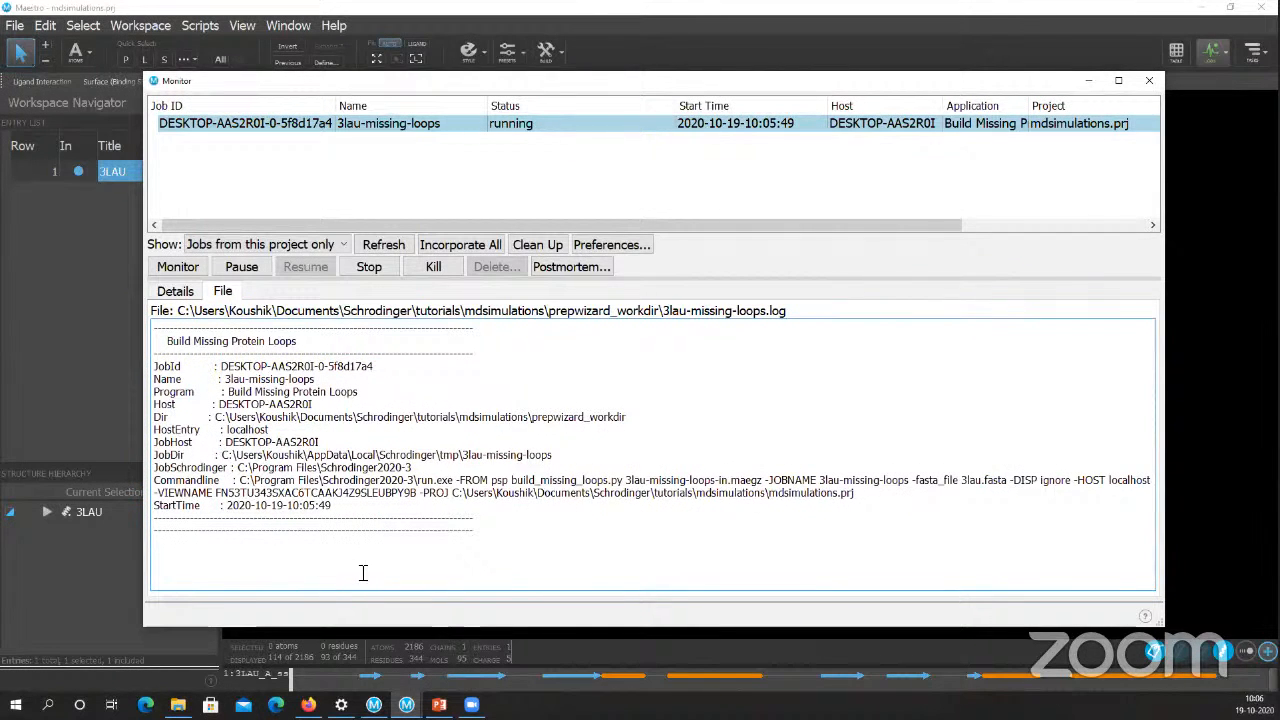
key("ctrl")
key("ctrl")
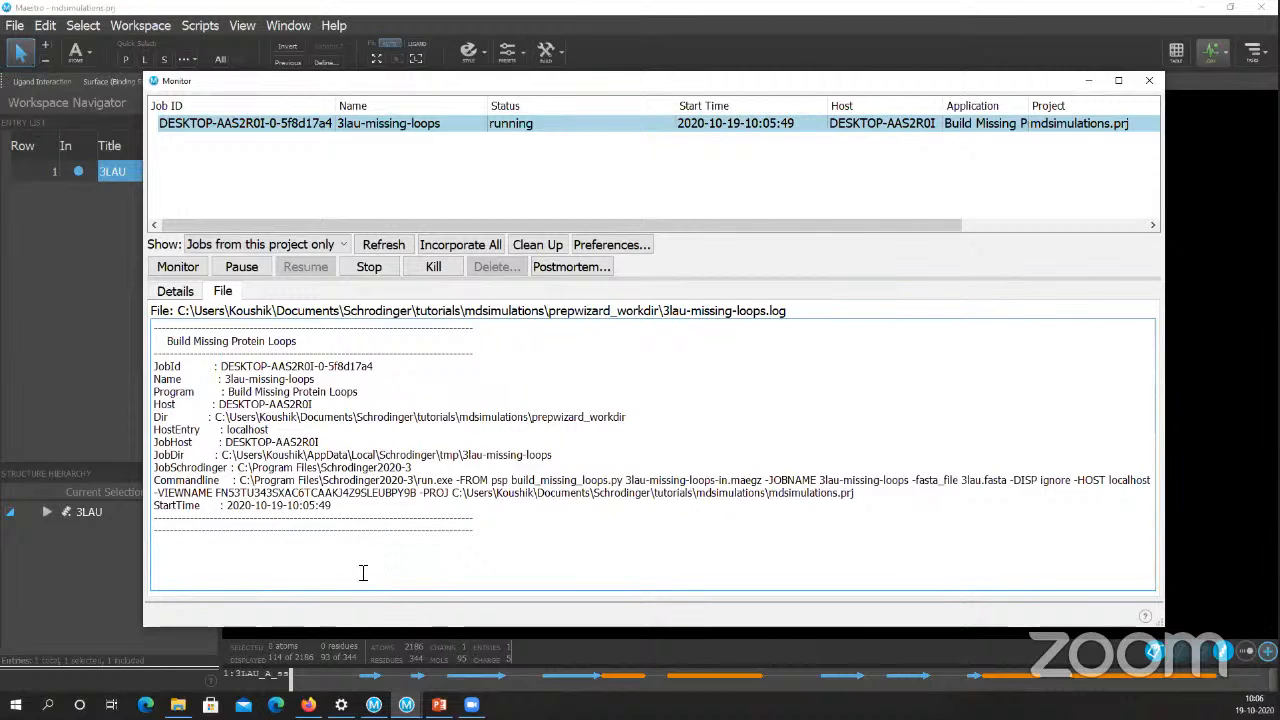
left_click(1149, 81)
- Bring the Protein Preparation Wizard back to the front and place it beside the protein structure
mouse_move(406, 704)
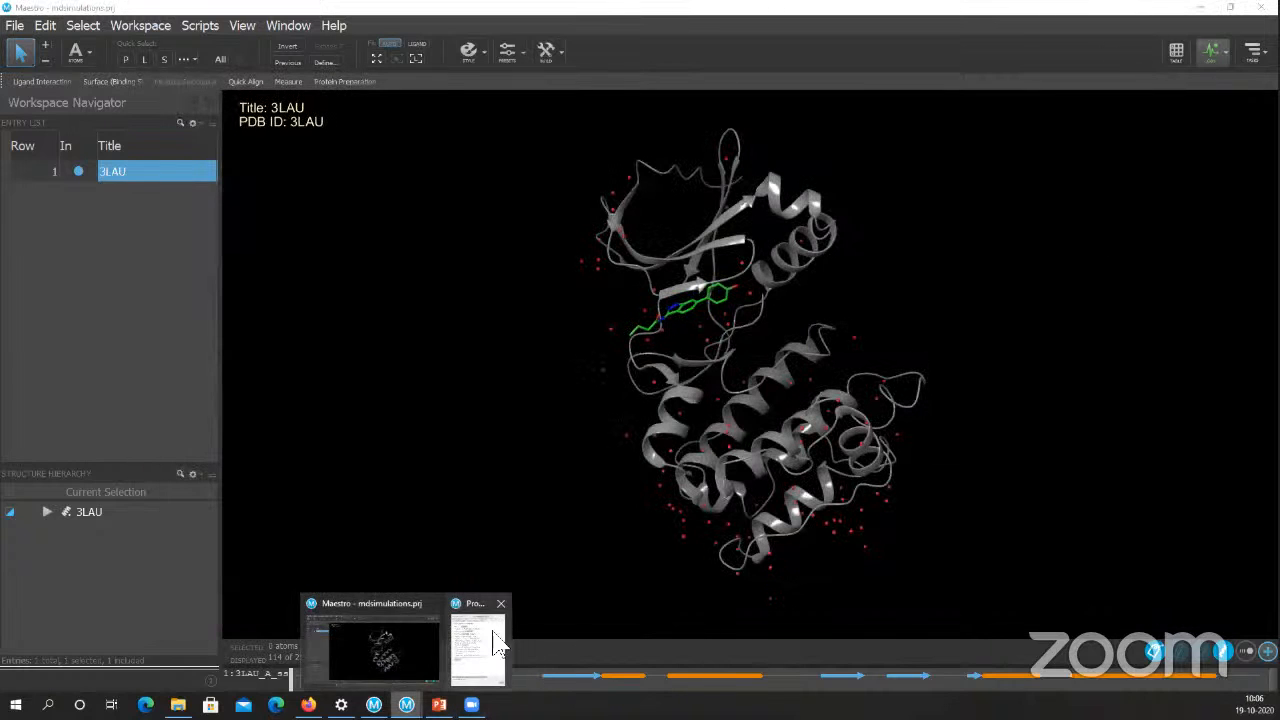
left_click(470, 638)
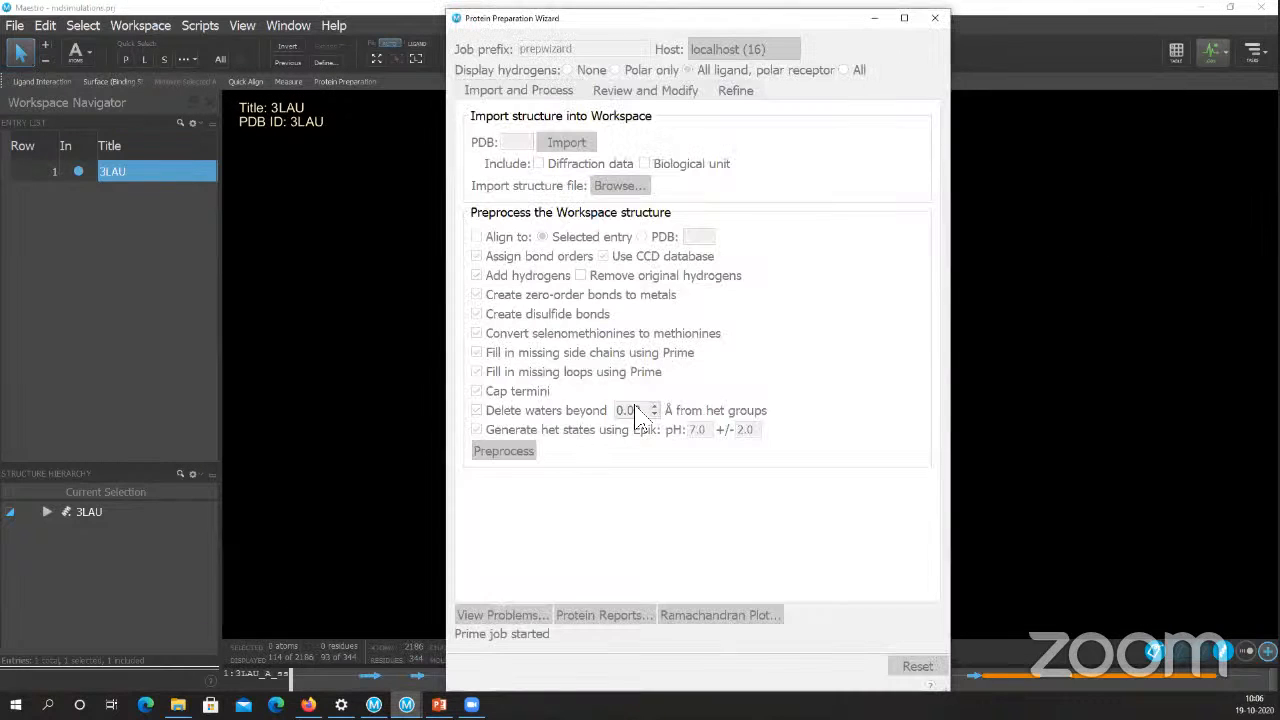
double_click(680, 17)
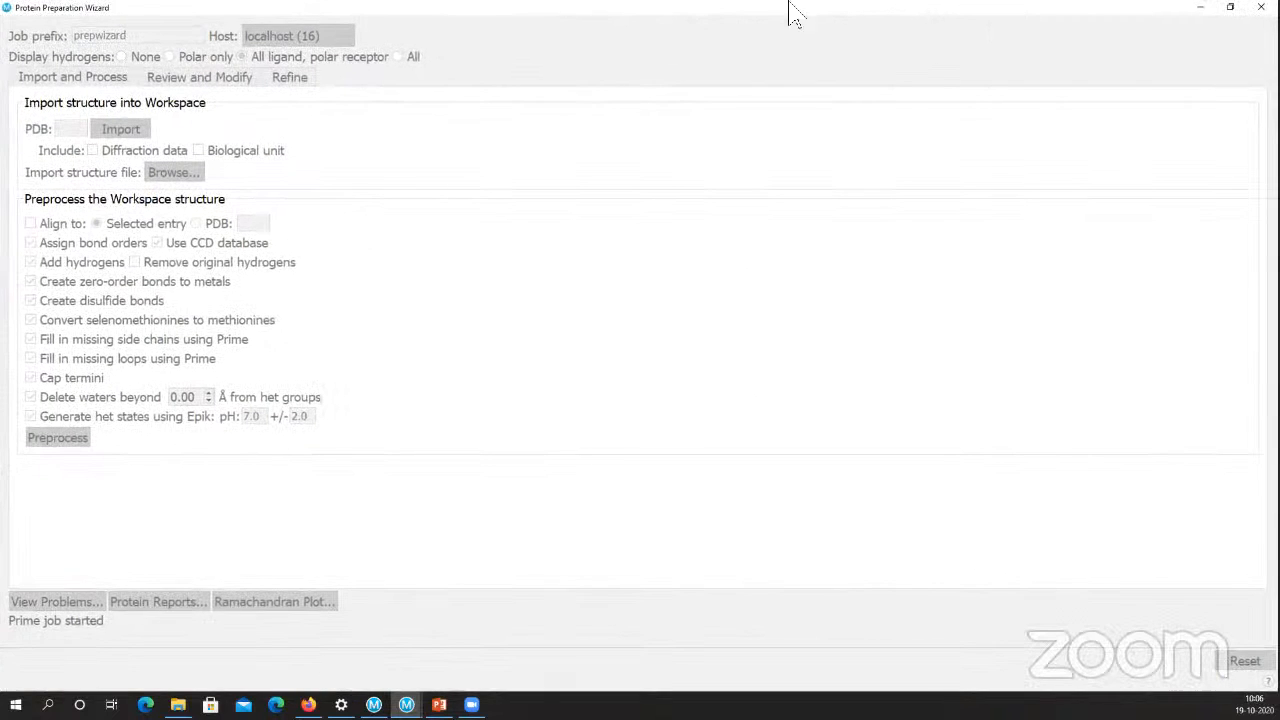
double_click(700, 8)
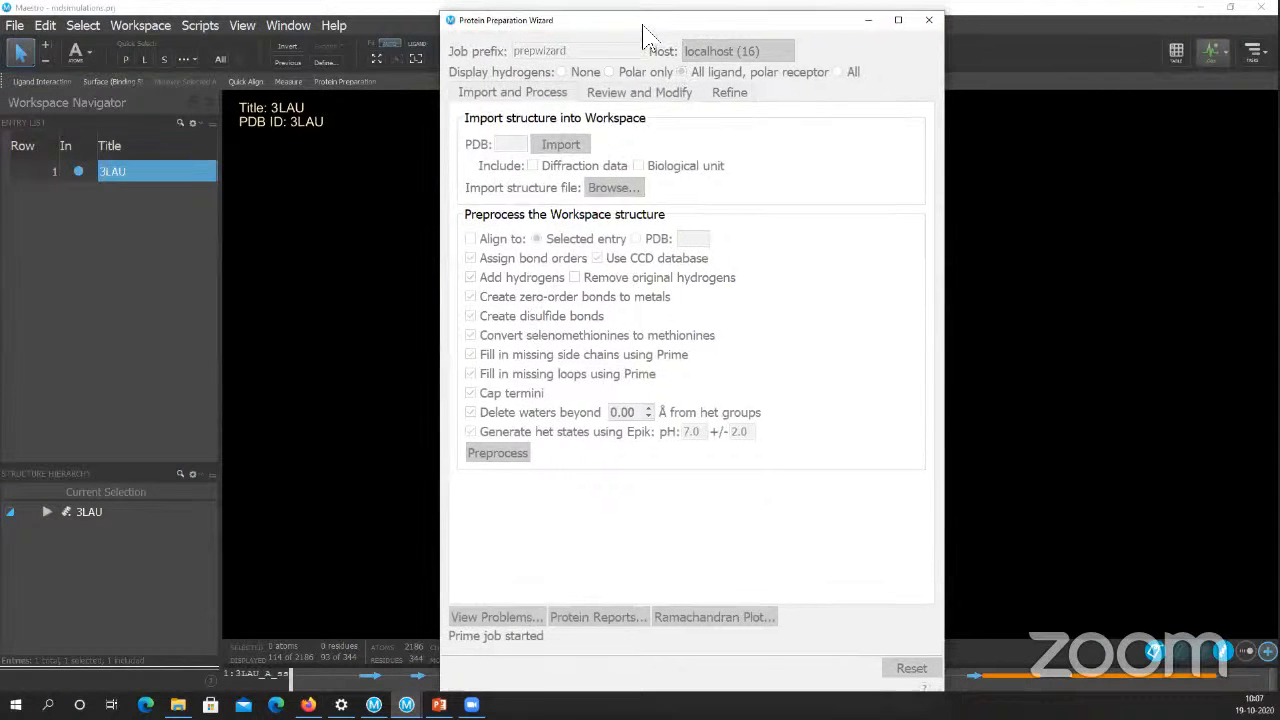
left_click_drag(645, 24, 299, 23)
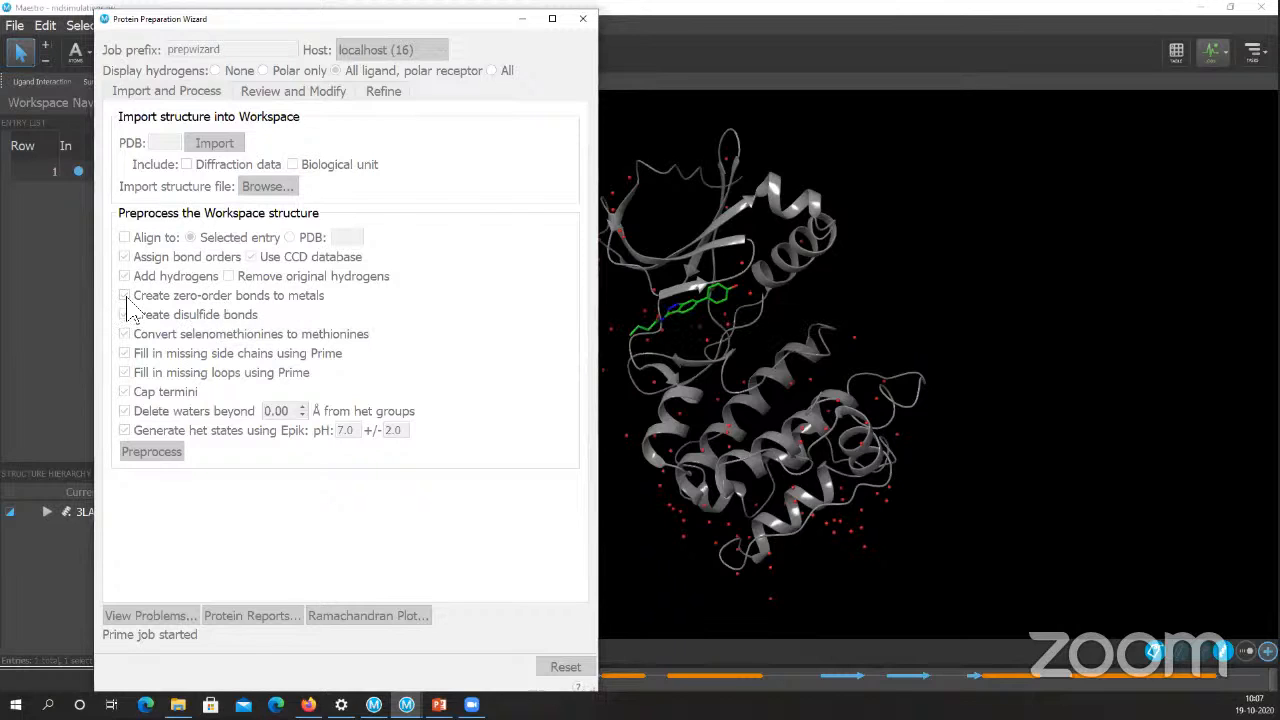
key("ctrl")
key("ctrl")
key("ctrl")
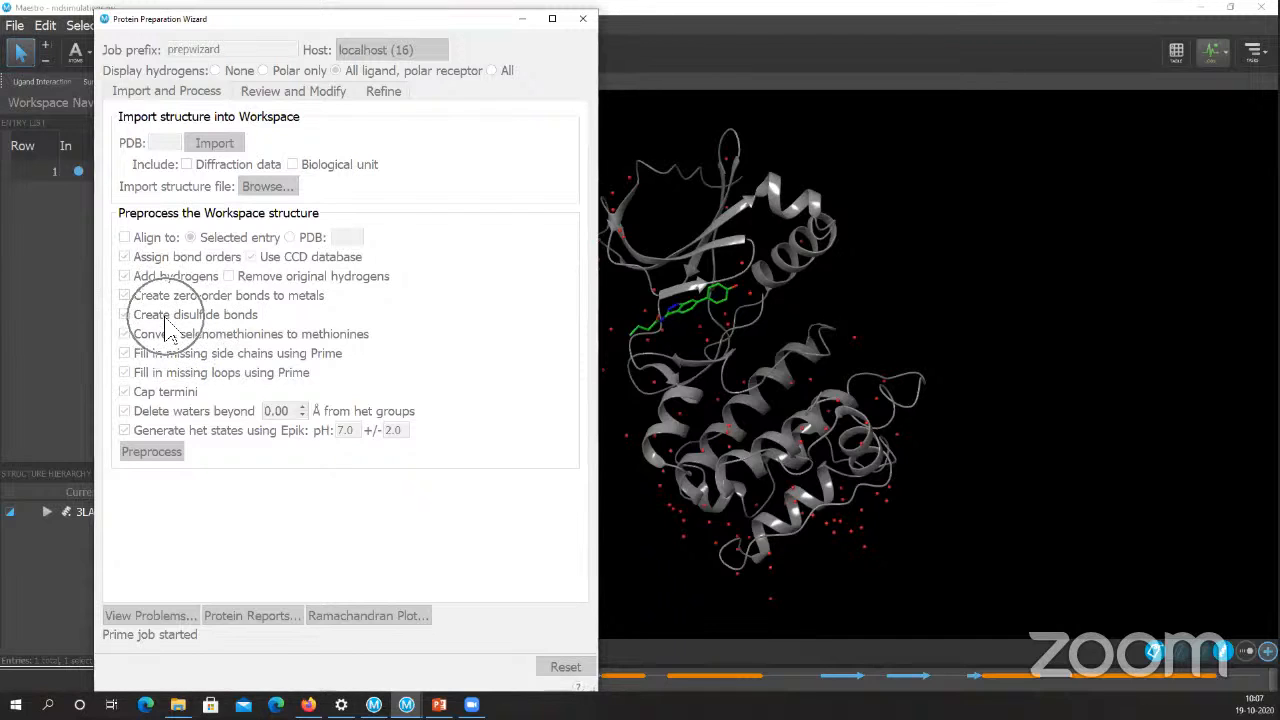
key("ctrl")
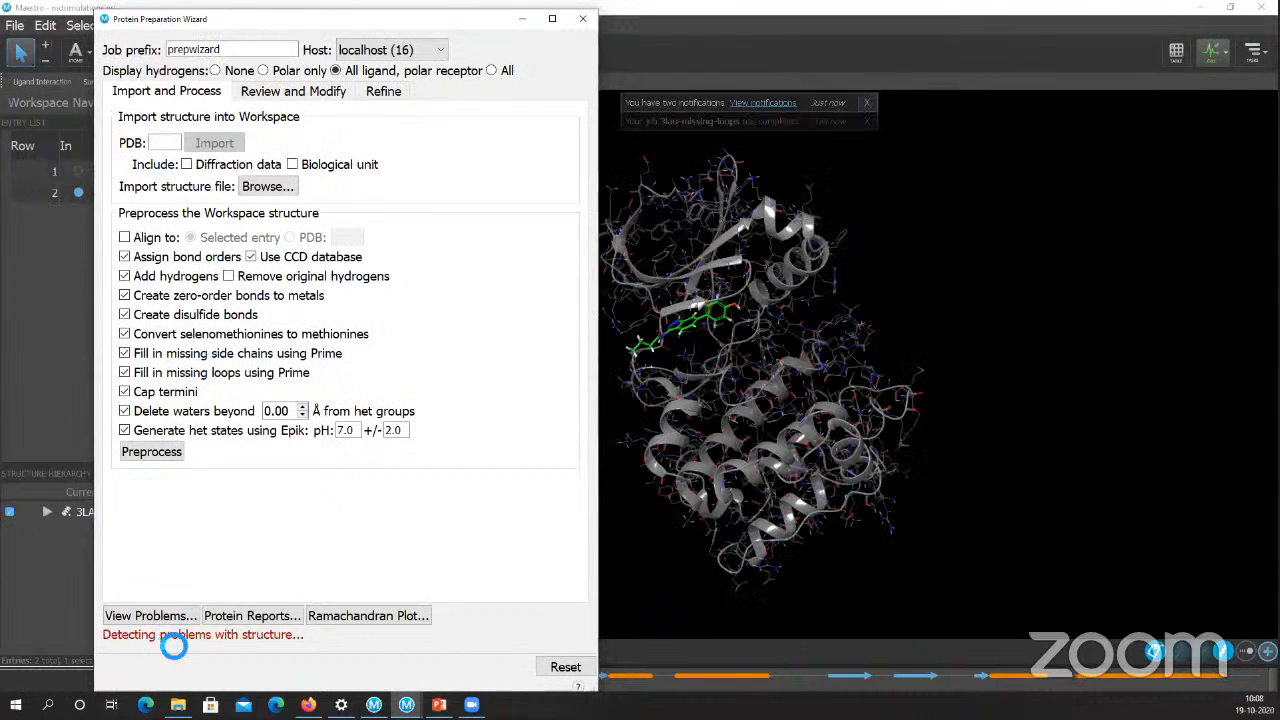
- Move the Protein Preparation Wizard aside to check the 3LAU - preprocessed entry in the entry list and uncover its structure
double_click(349, 18)
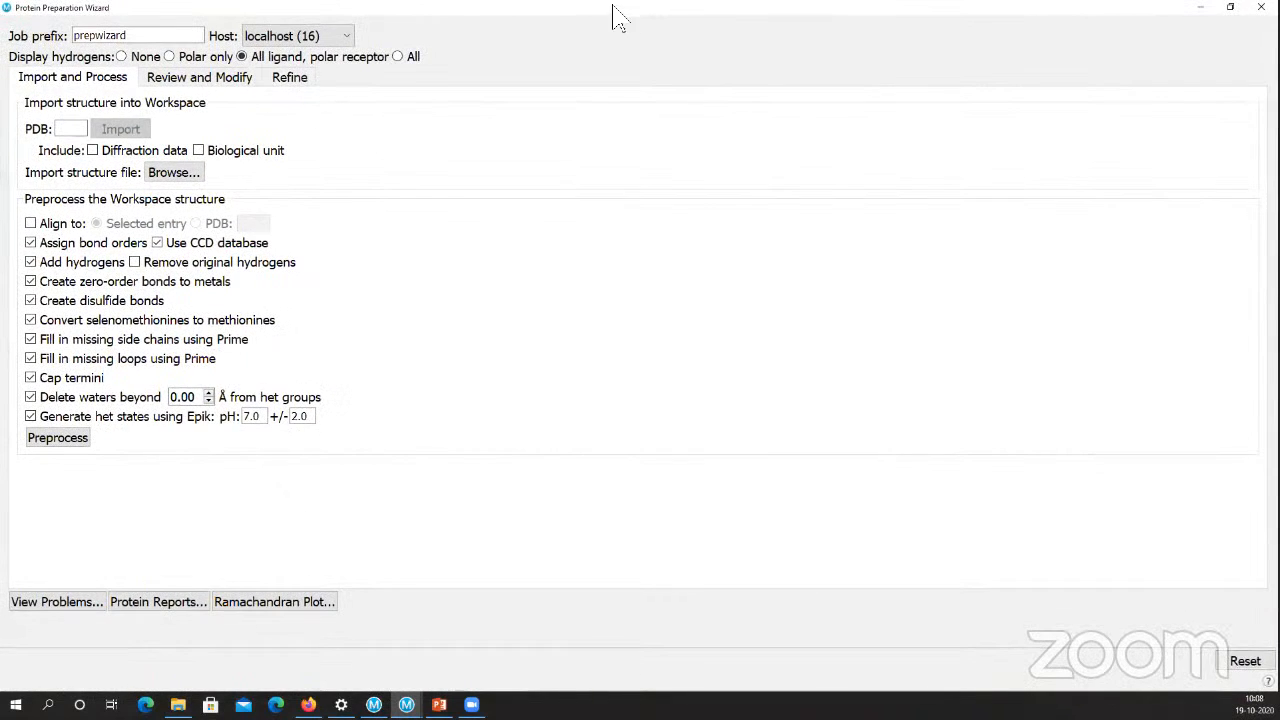
double_click(617, 15)
left_click_drag(386, 16, 727, 16)
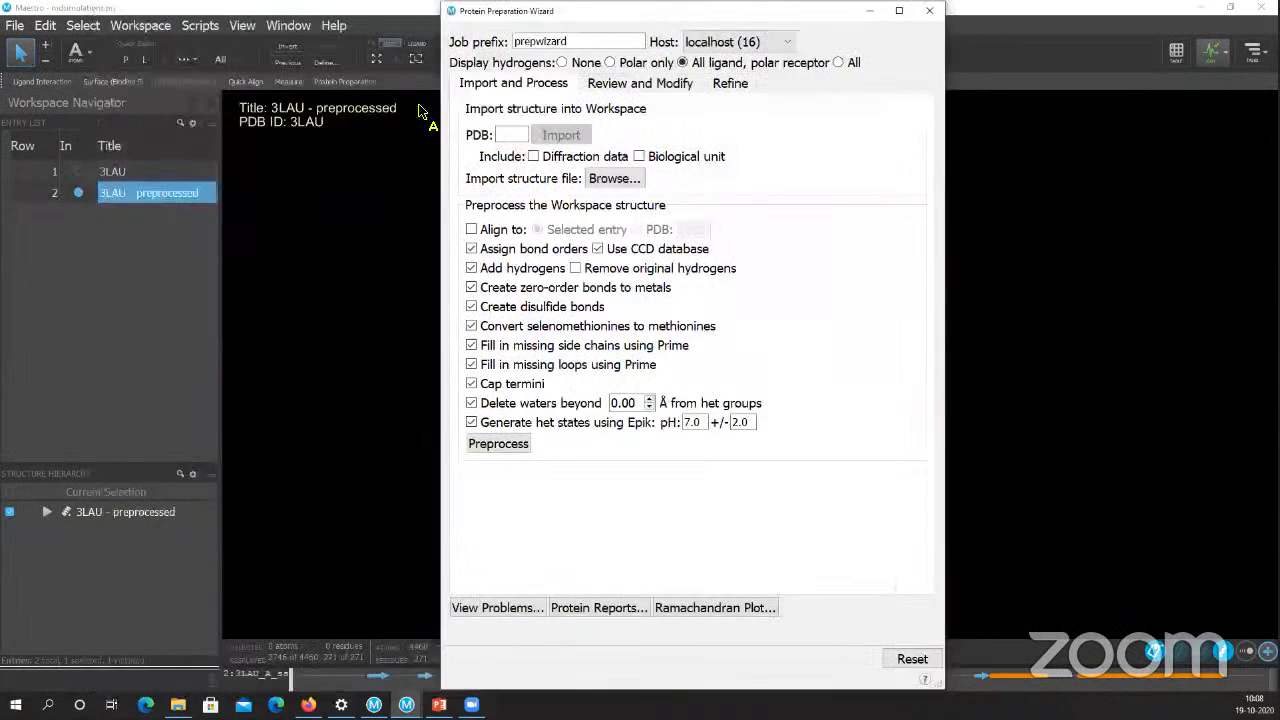
left_click(131, 191)
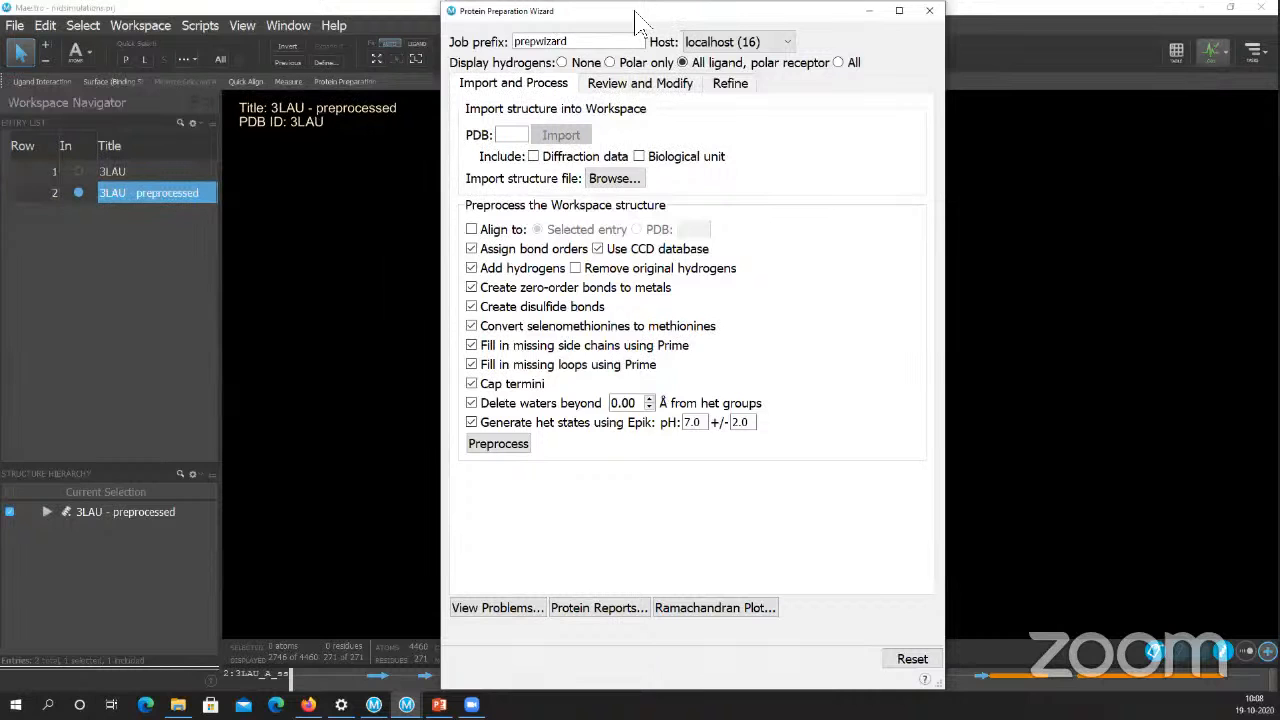
left_click_drag(634, 20, 227, 35)
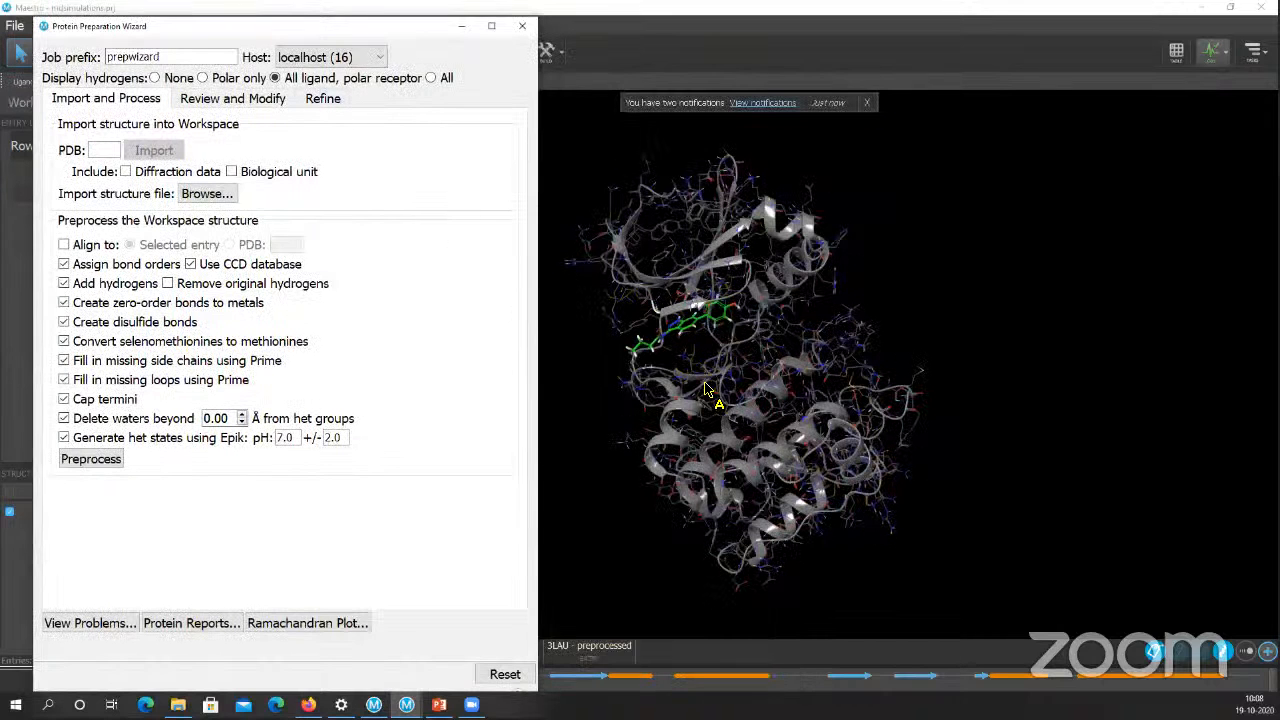
- Examine the preprocessed 3LAU structure up close, including the ligand and the surrounding residues
scroll(716, 393, "up", 4)
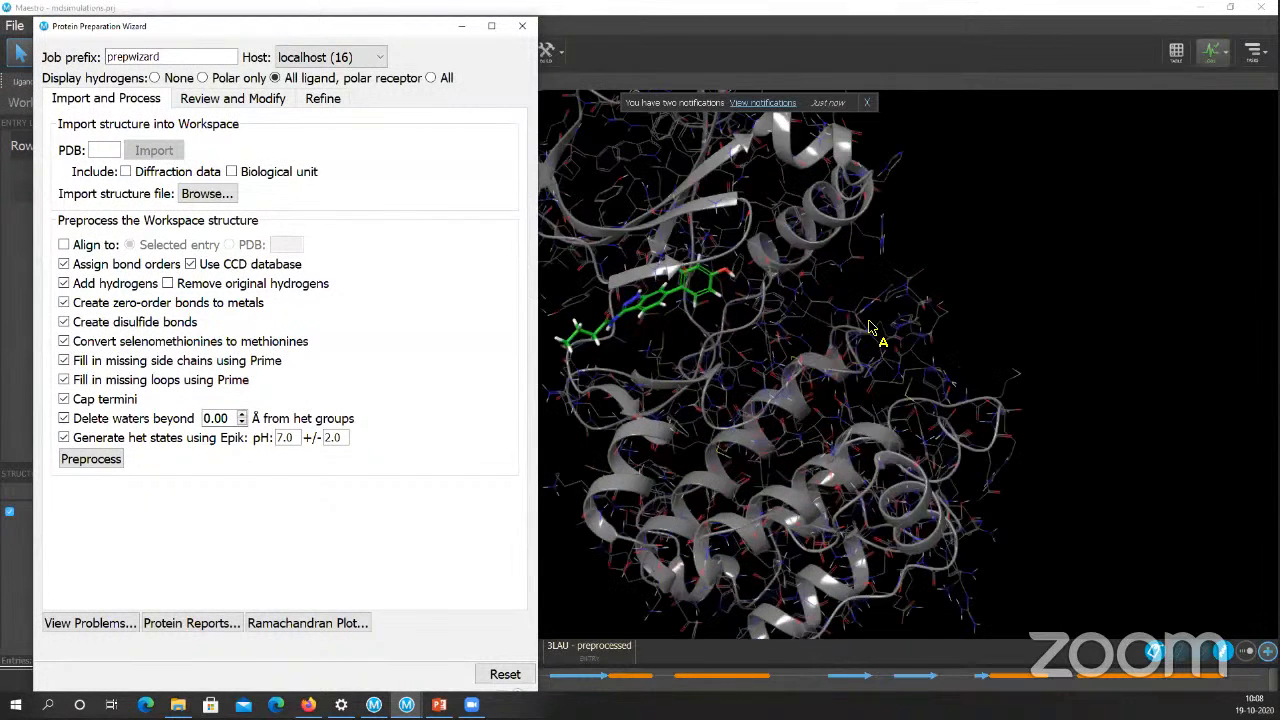
left_click(1048, 275)
scroll(688, 308, "down", 3)
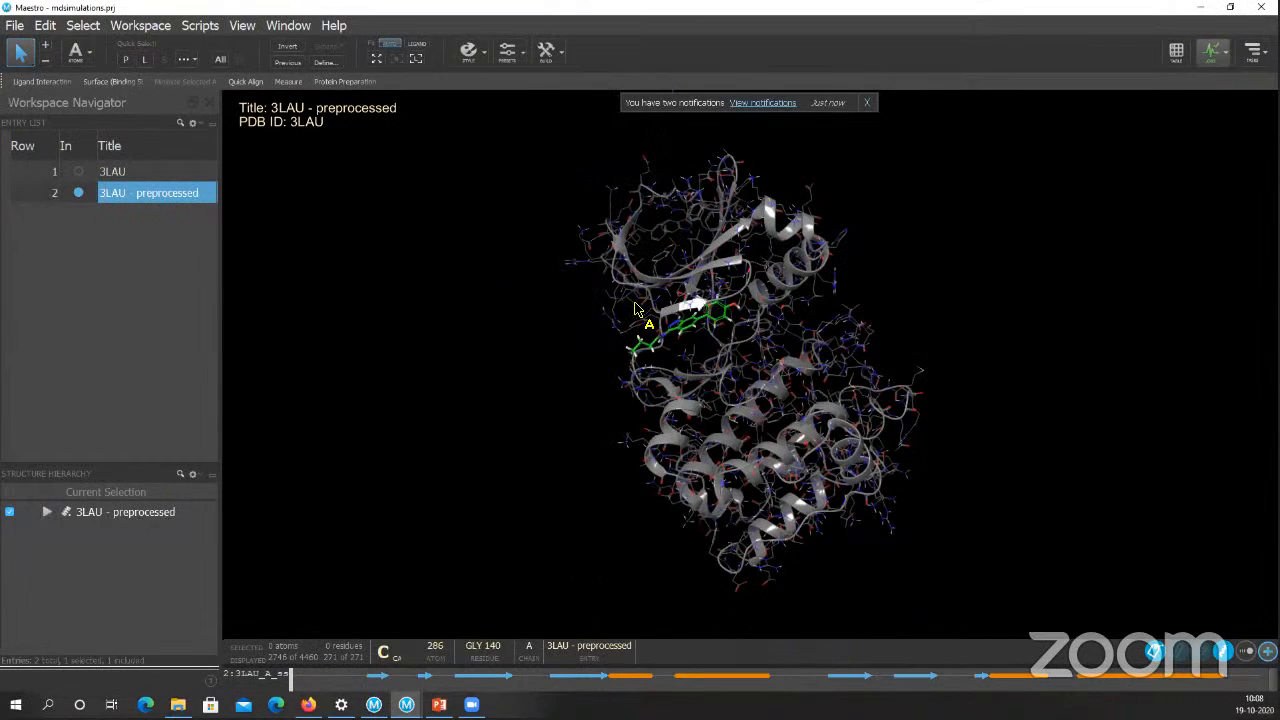
scroll(708, 318, "up", 1)
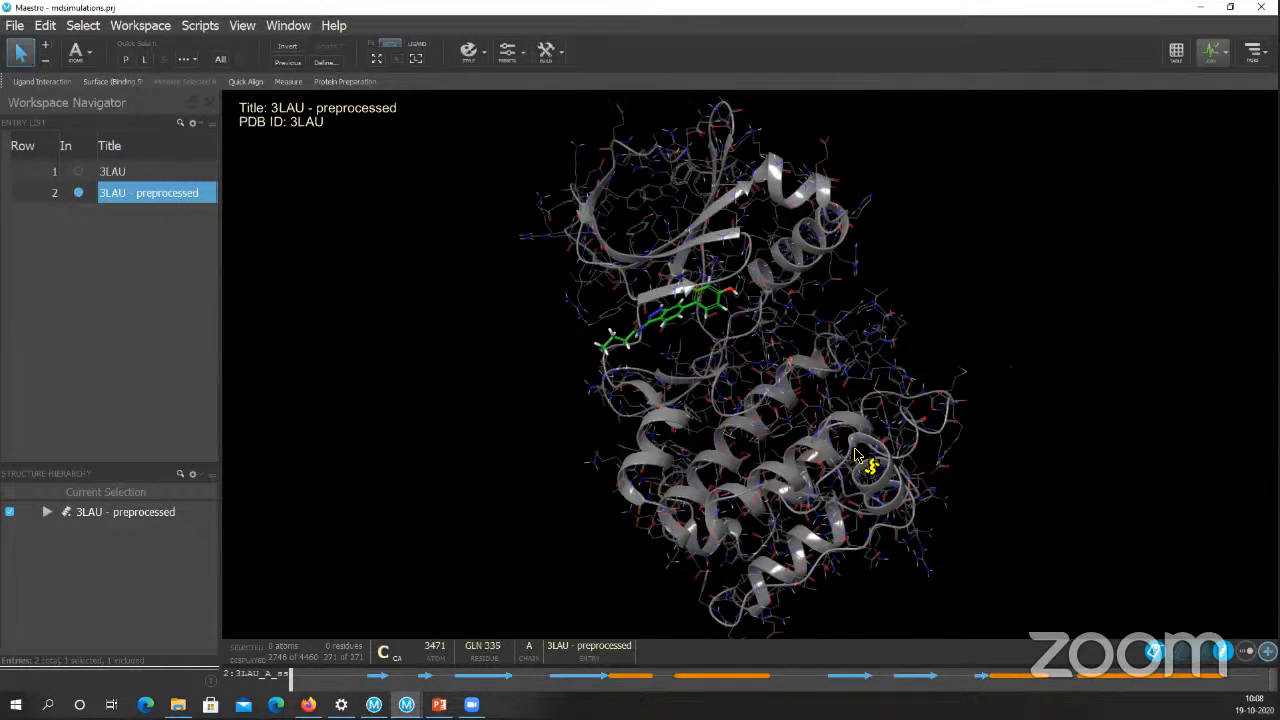
scroll(606, 480, "up", 8)
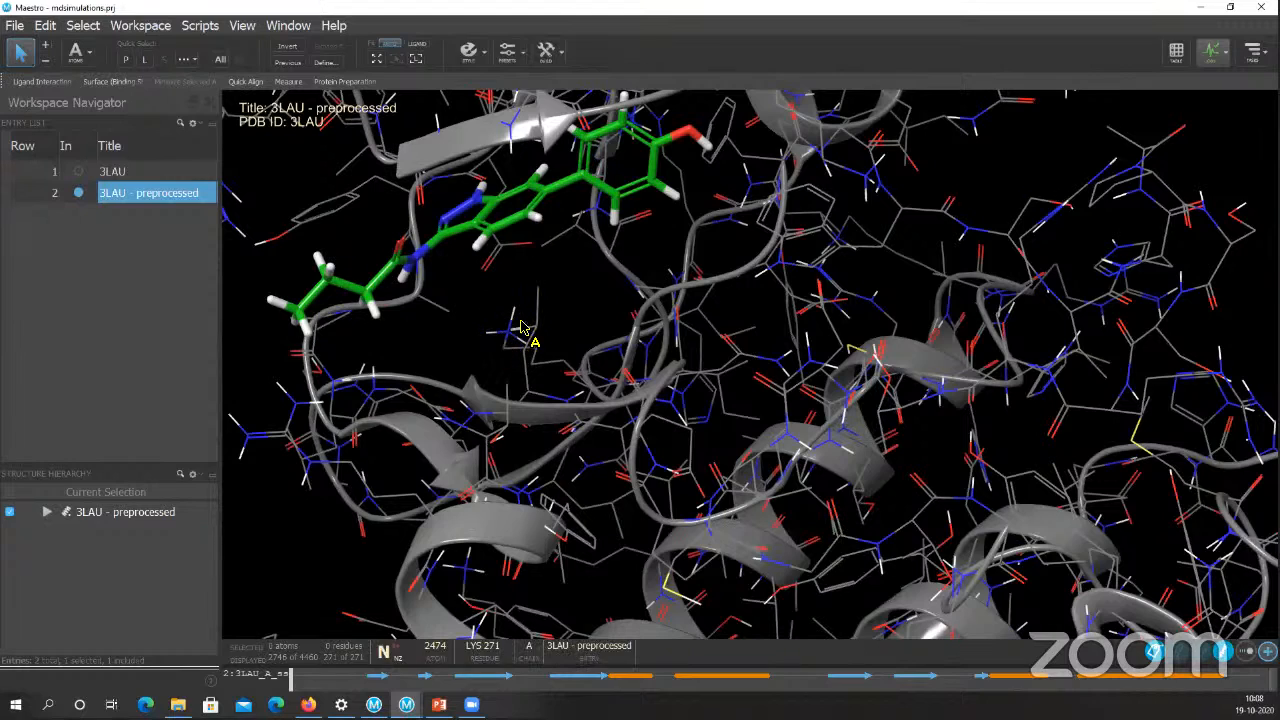
scroll(630, 342, "down", 10)
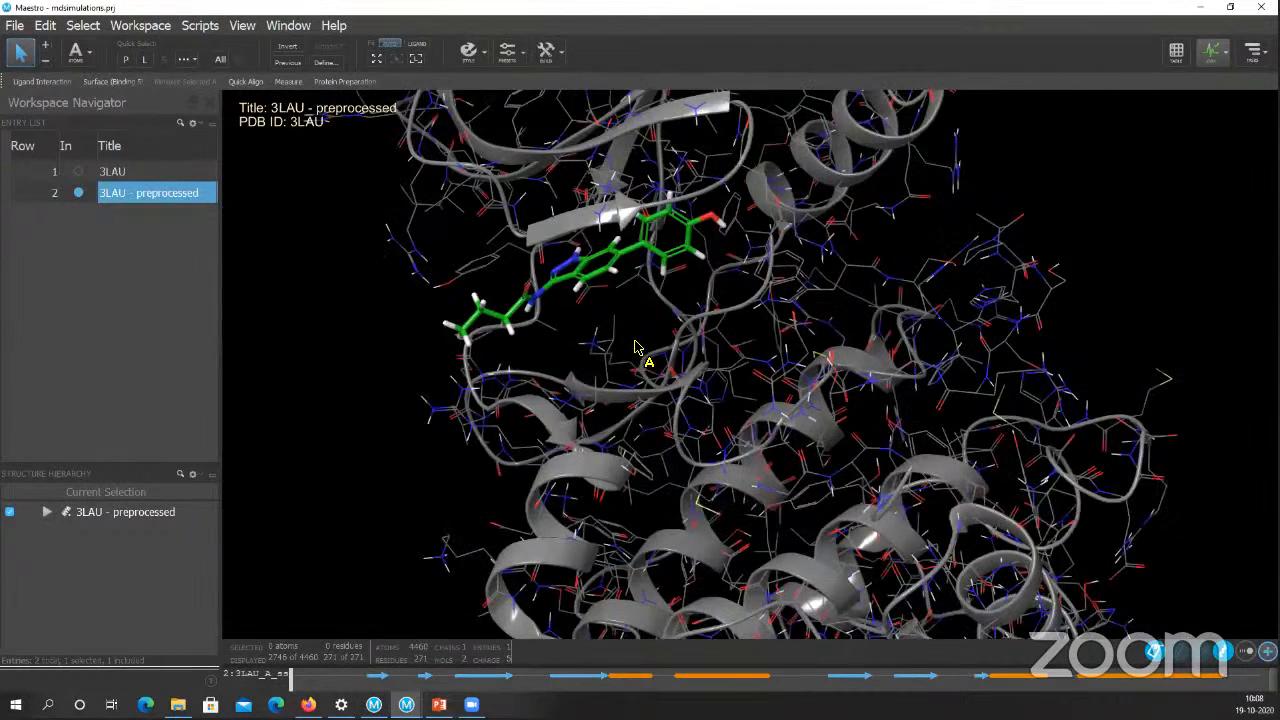
- Review the chains and het states in the Protein Preparation Wizard, and optimize the H-bond assignment using PROPKA at pH 7.0 with sampled water orientations
mouse_move(406, 704)
left_click(460, 640)
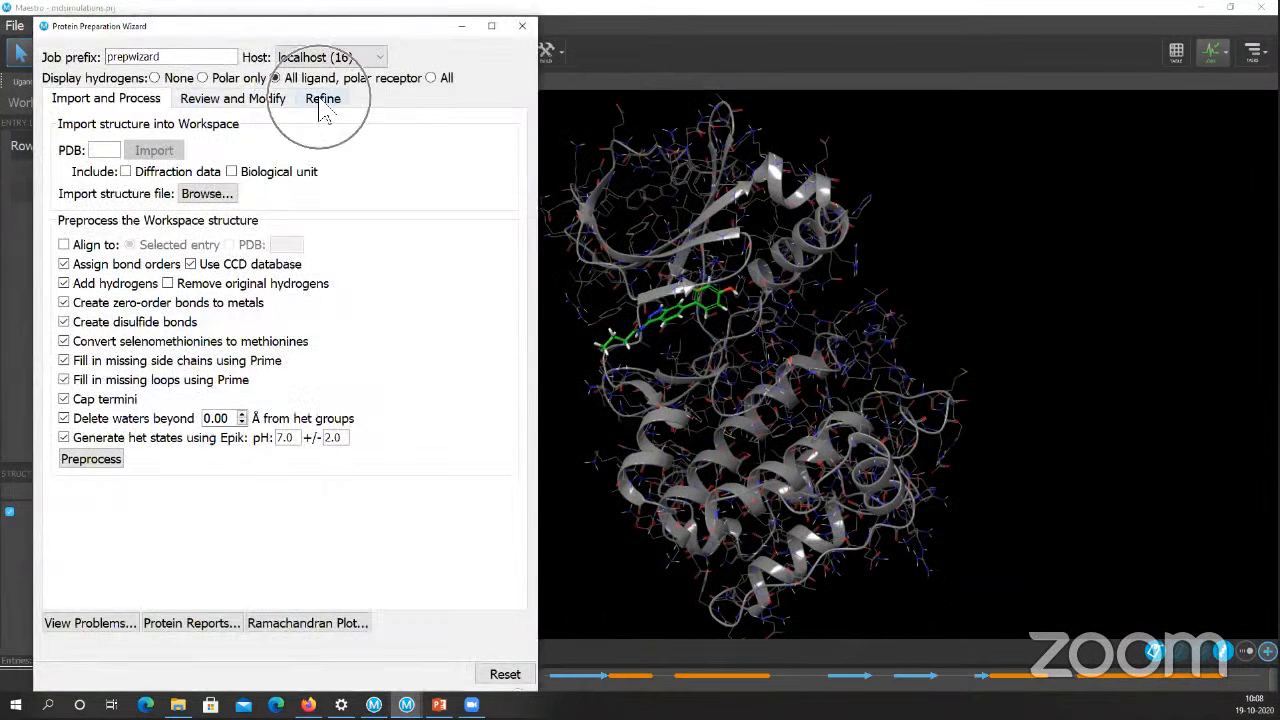
left_click(277, 105)
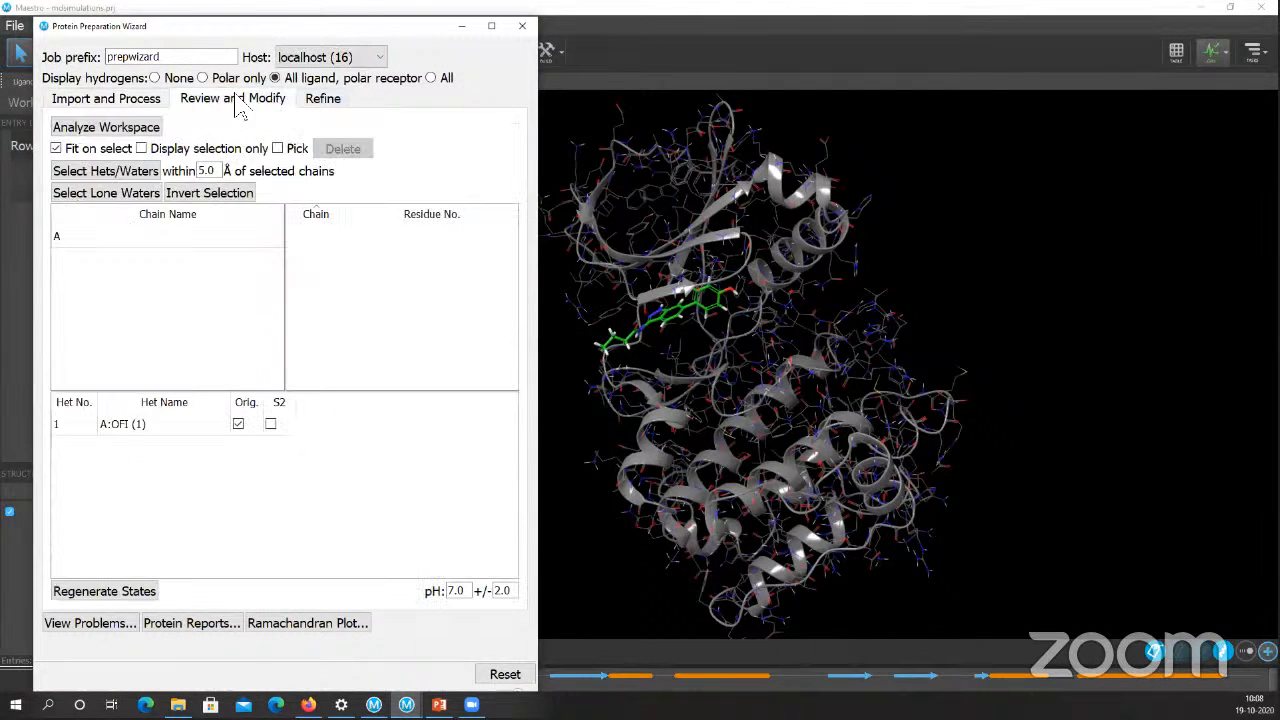
left_click(318, 104)
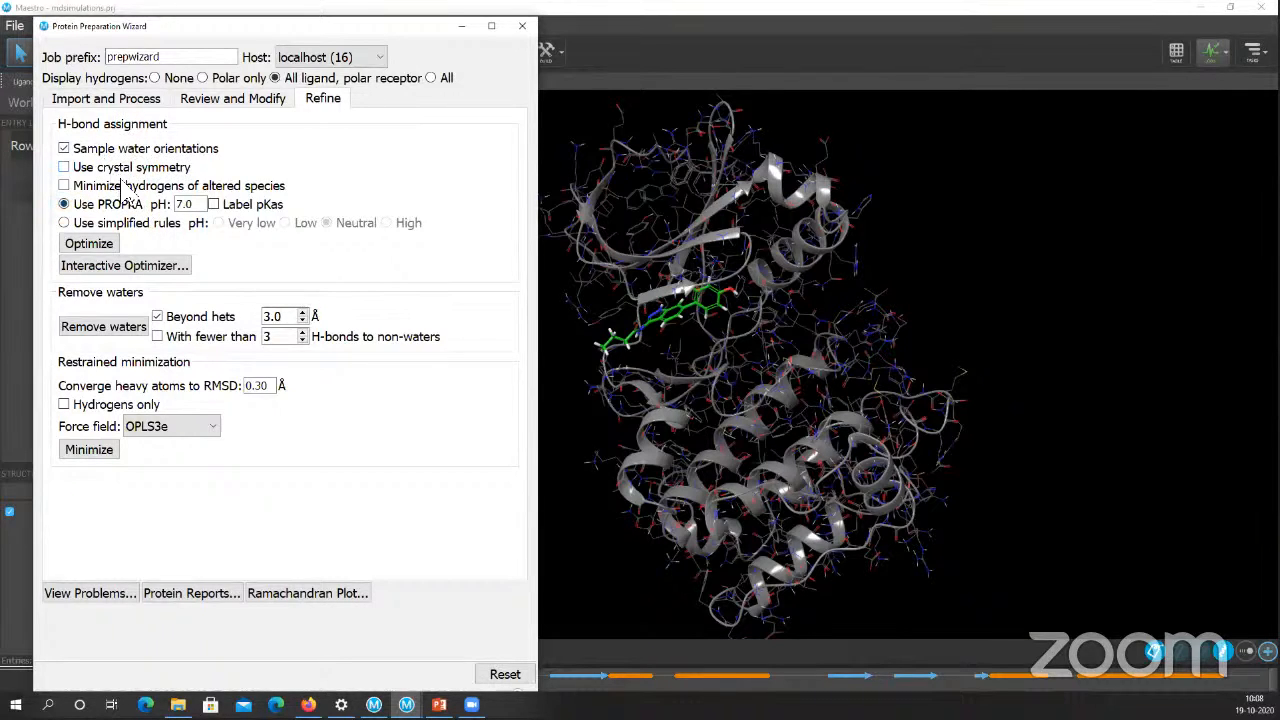
left_click(88, 247)
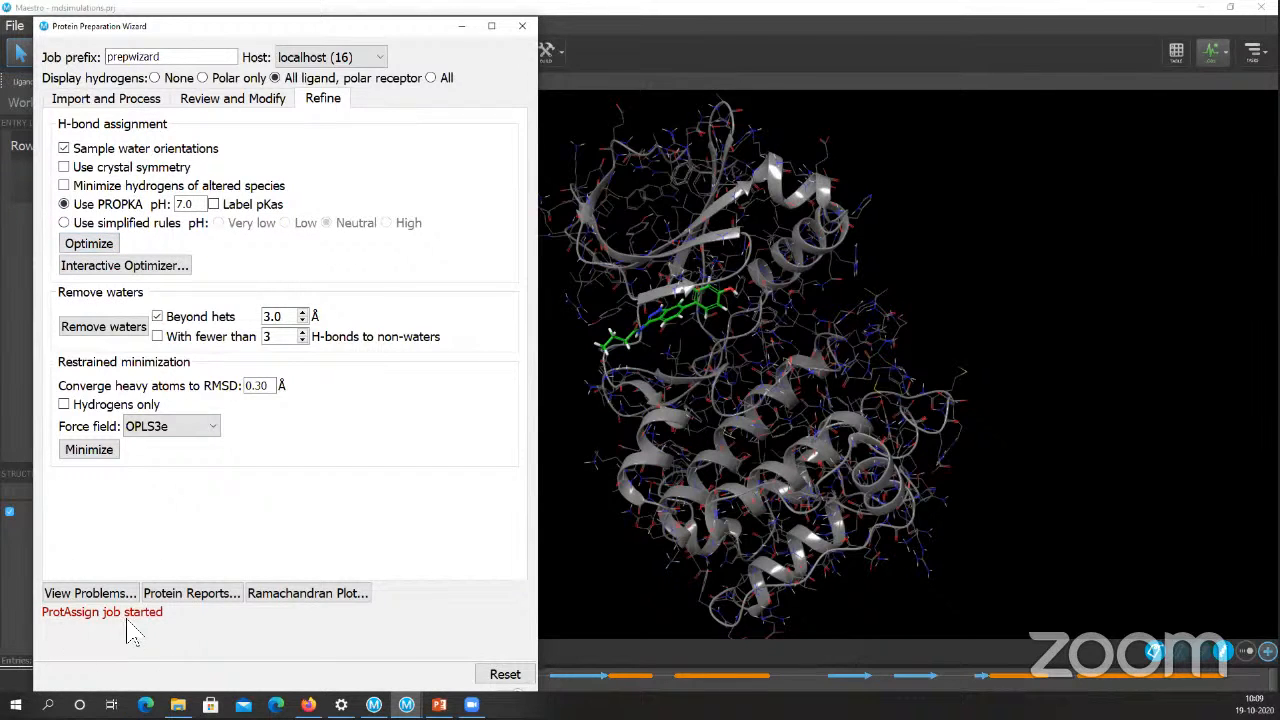
left_click(1219, 57)
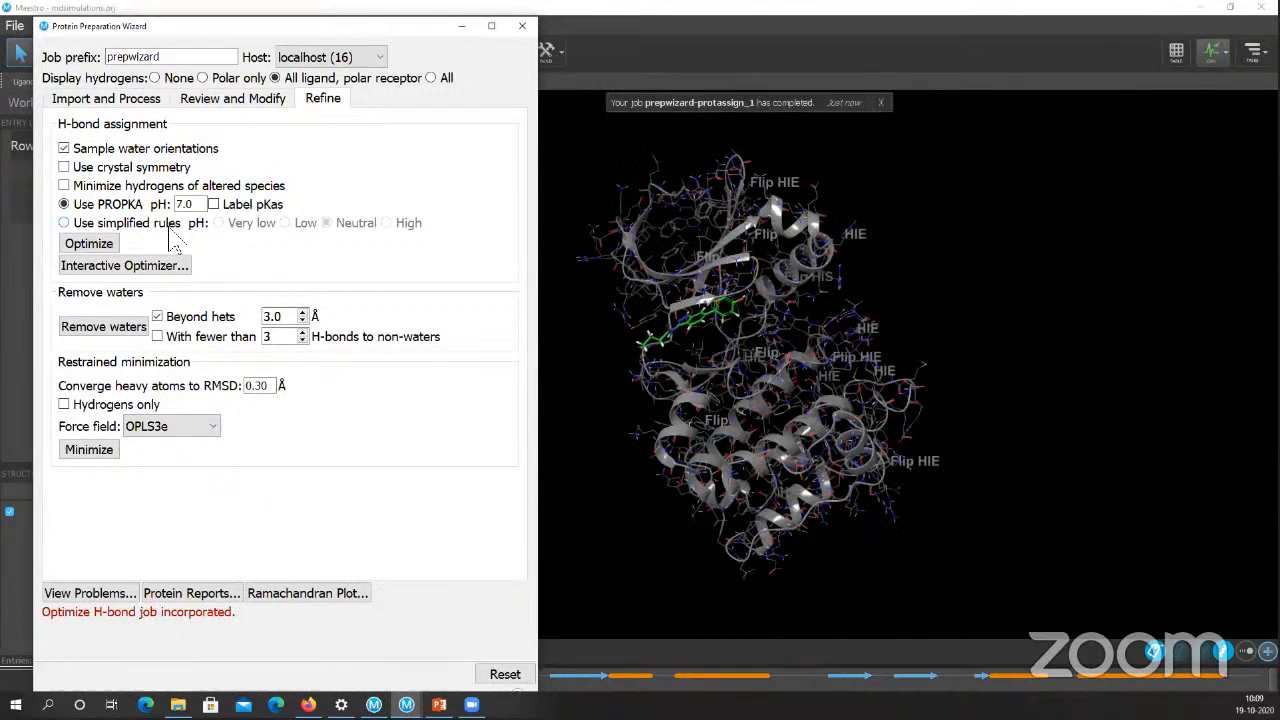
- Move the wizard out of the way and check the 3LAU - hbond-opt entry in the entry list
left_click(136, 266)
left_click_drag(363, 29, 856, 1)
double_click(856, 2)
left_click(348, 13)
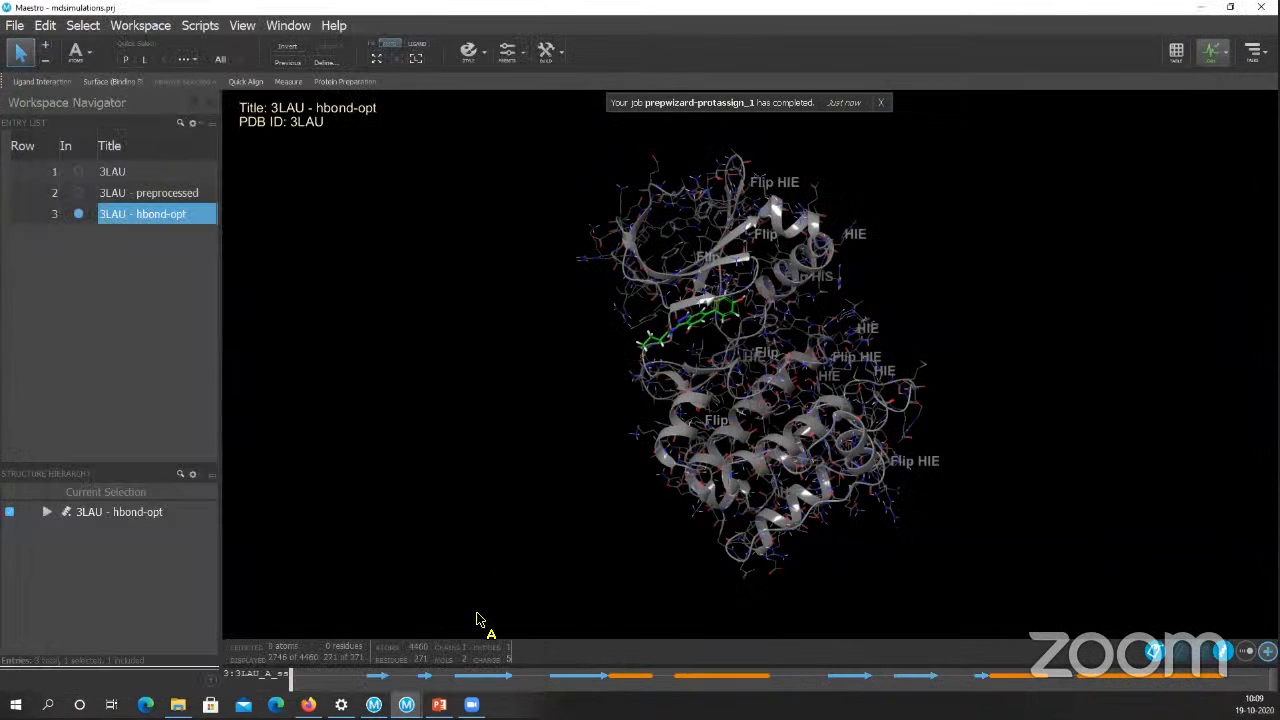
key("ctrl")
key("ctrl")
key("ctrl")
key("ctrl")
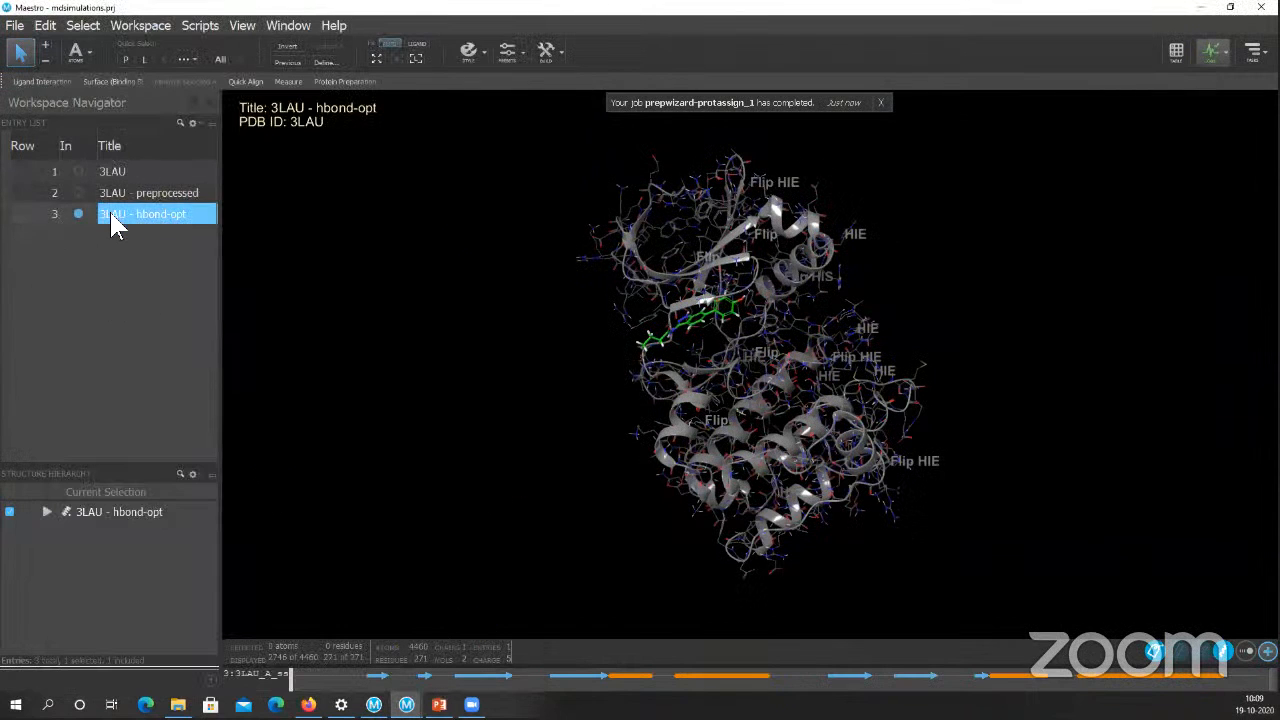
key("ctrl")
key("ctrl")
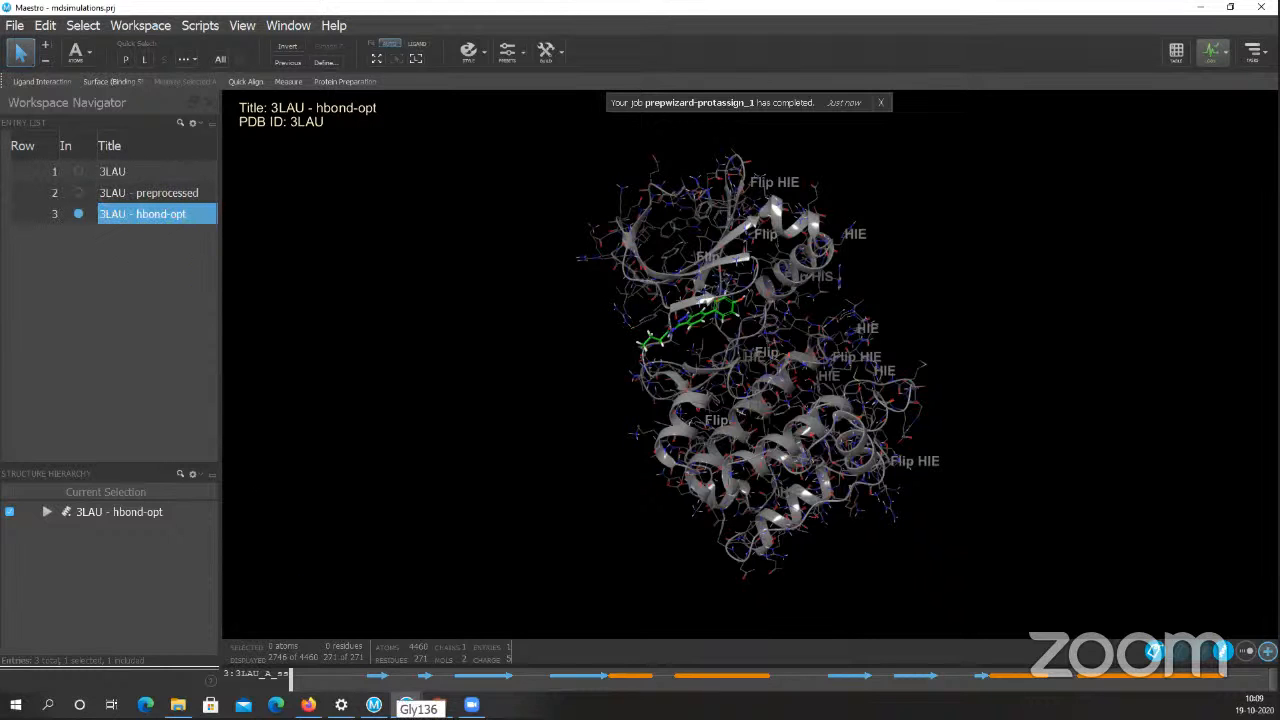
- Bring the Protein Preparation Wizard back and hide the flip and histidine state labels on the workspace structure
mouse_move(406, 704)
left_click(468, 650)
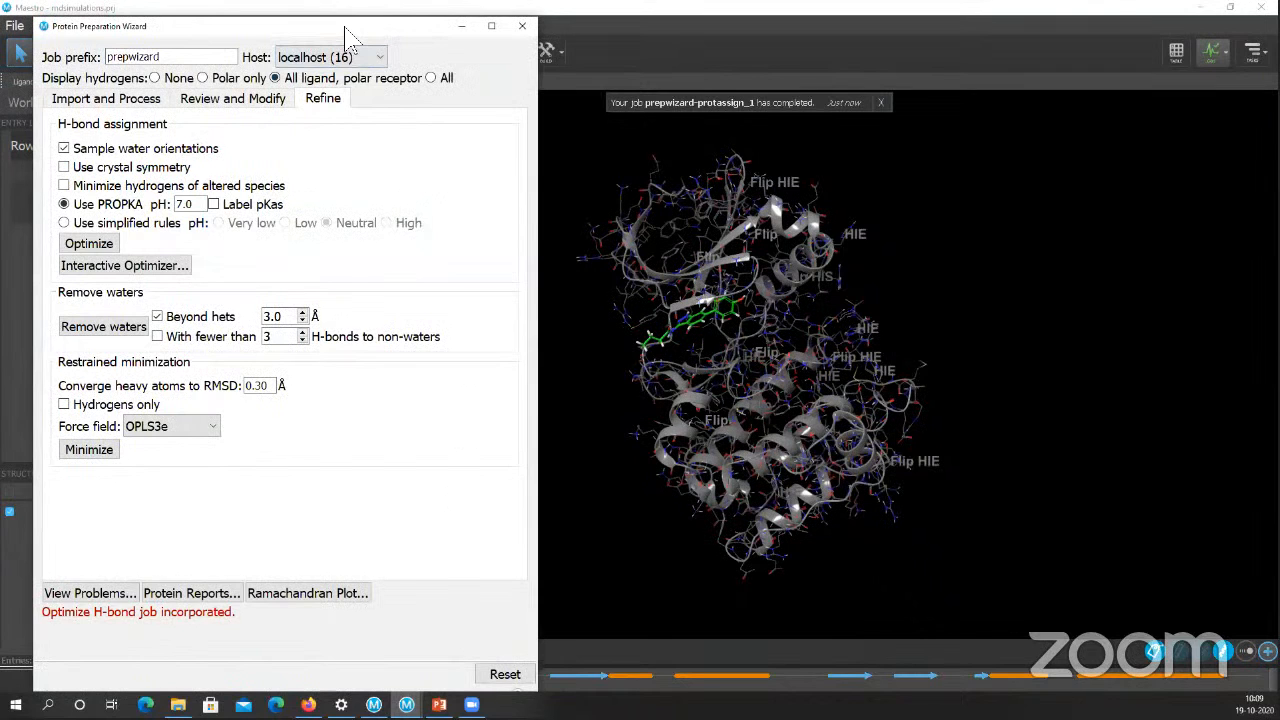
left_click_drag(345, 38, 376, 40)
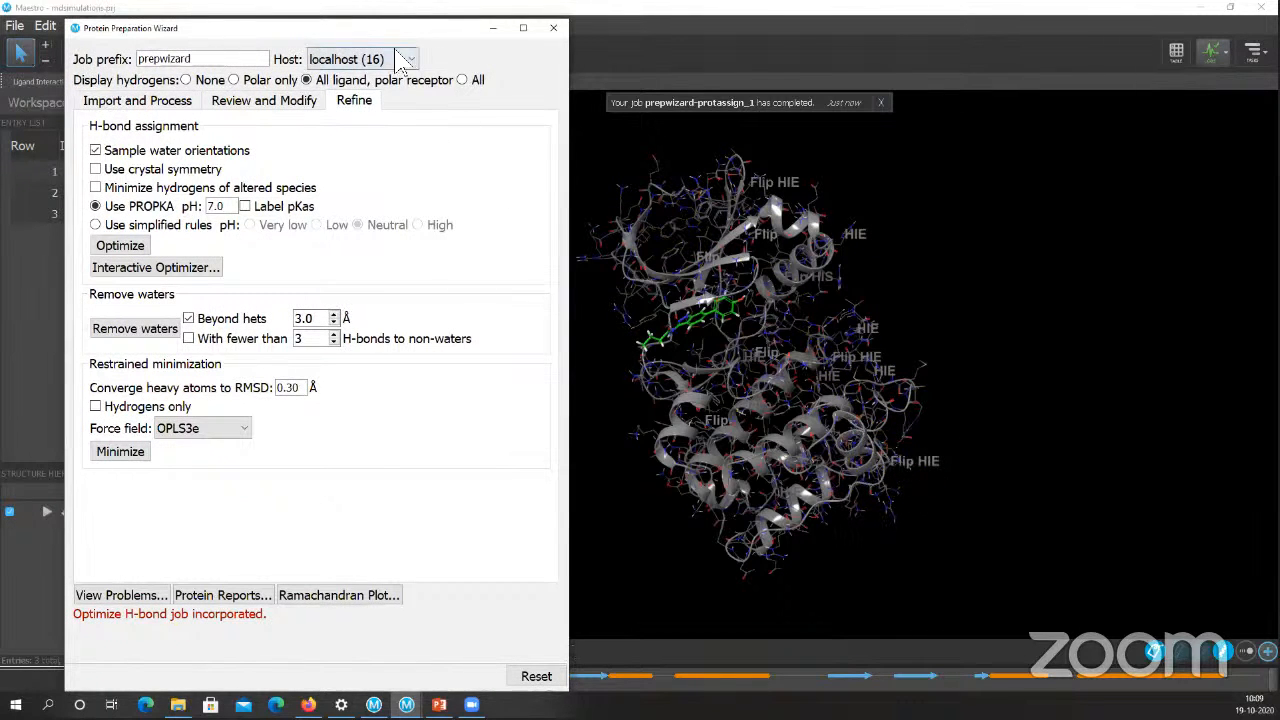
left_click(1145, 648)
- Remove waters beyond 3.0 Å from hets and those with fewer than 3 H-bonds to non-waters
mouse_move(406, 704)
left_click(485, 650)
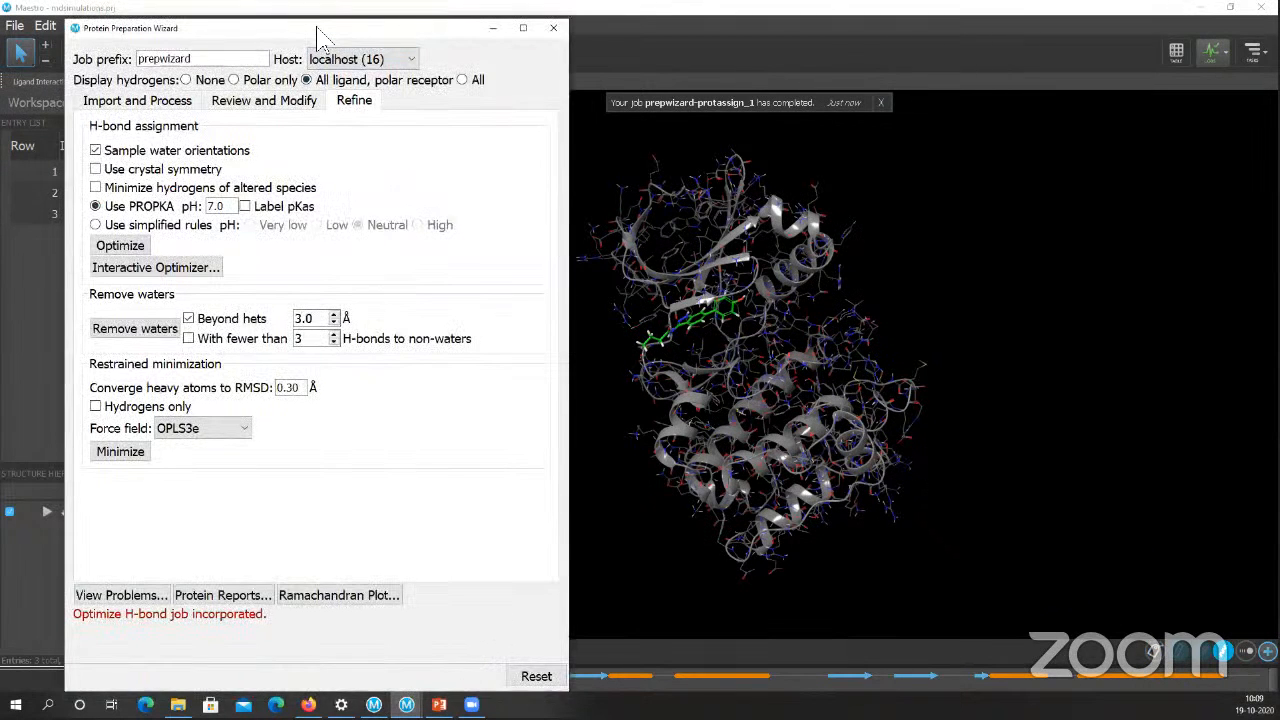
left_click_drag(318, 35, 708, 18)
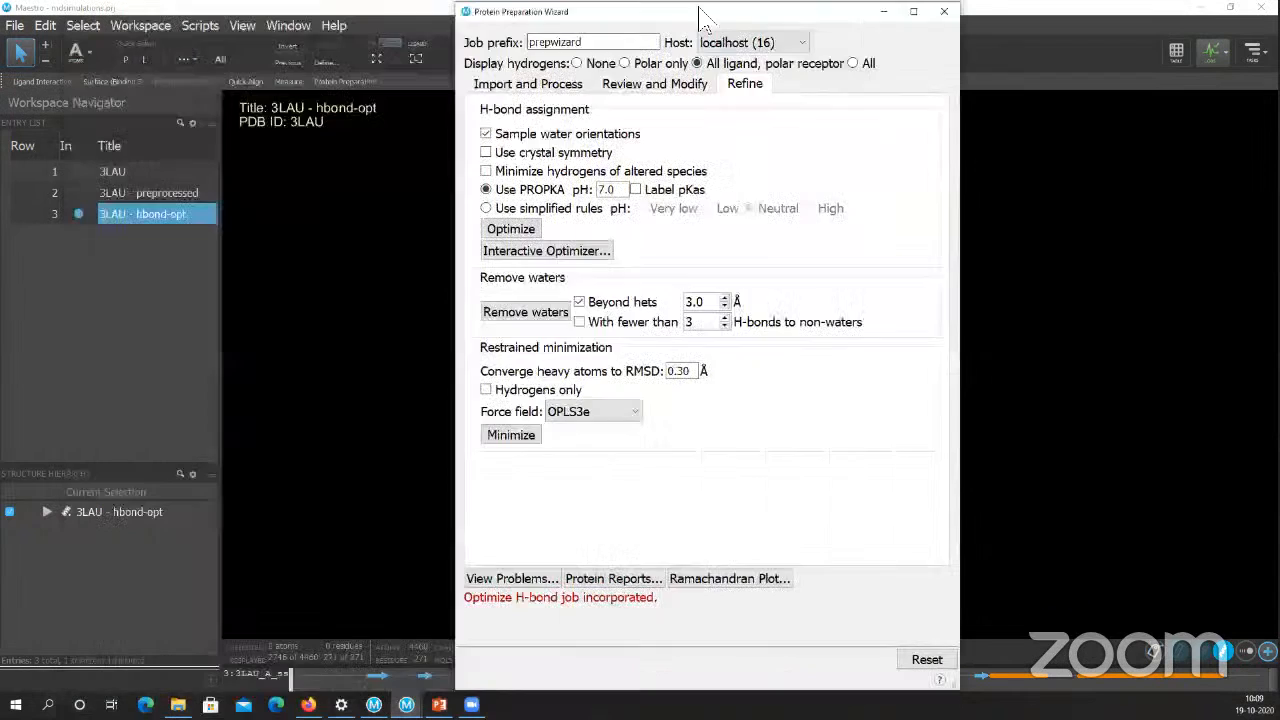
left_click(579, 322)
left_click(530, 313)
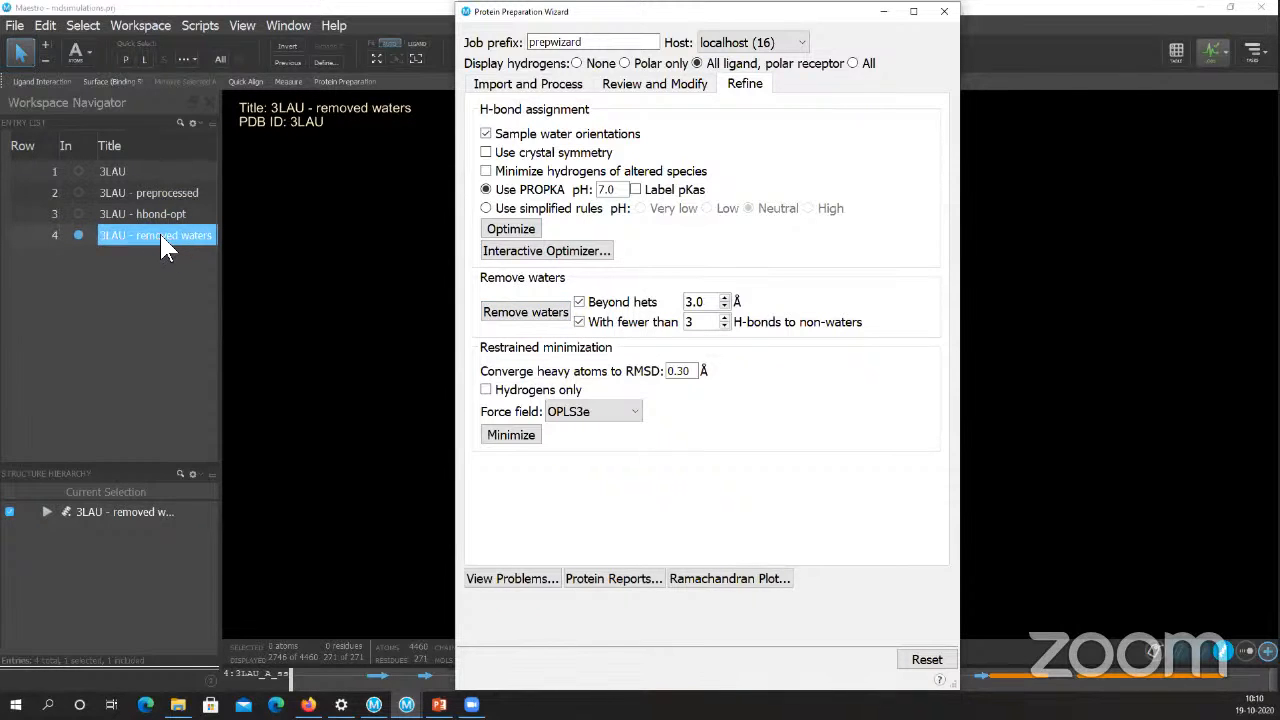
- Run the restrained minimization with the OPLS3e force field and a 0.30 Å heavy-atom RMSD, and open its job in the job monitor
left_click(627, 418)
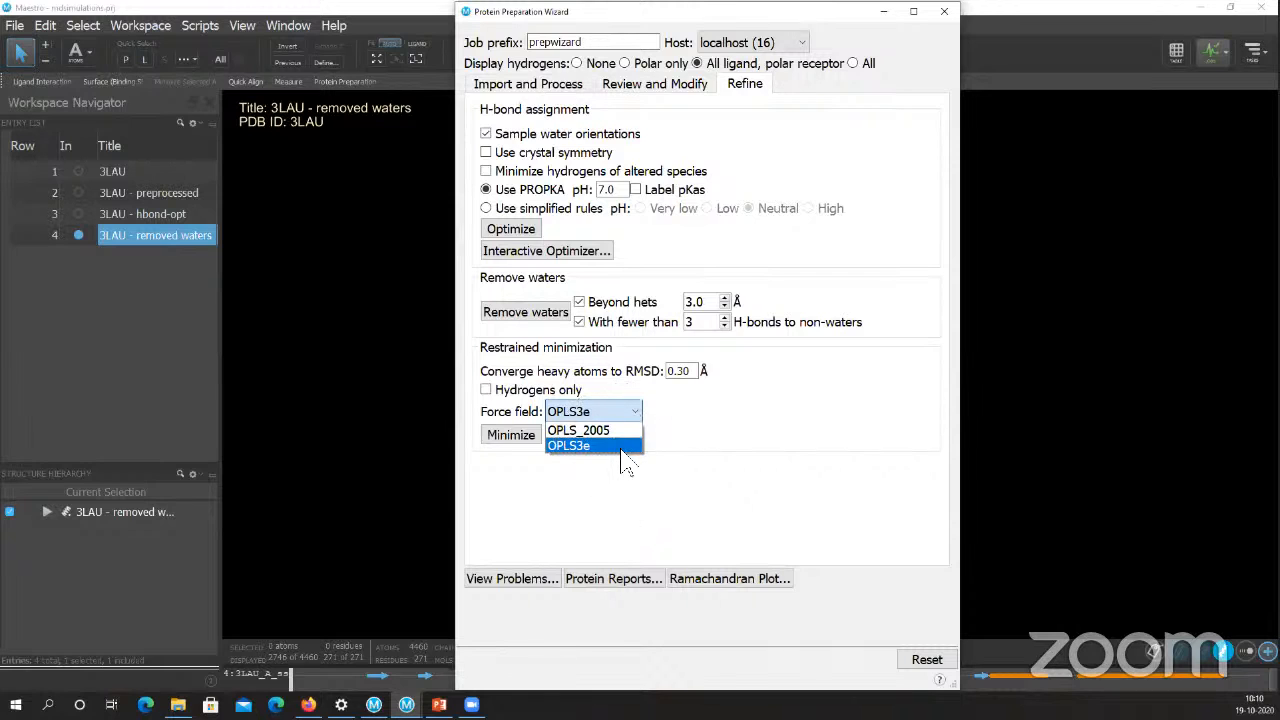
left_click(622, 452)
left_click(528, 438)
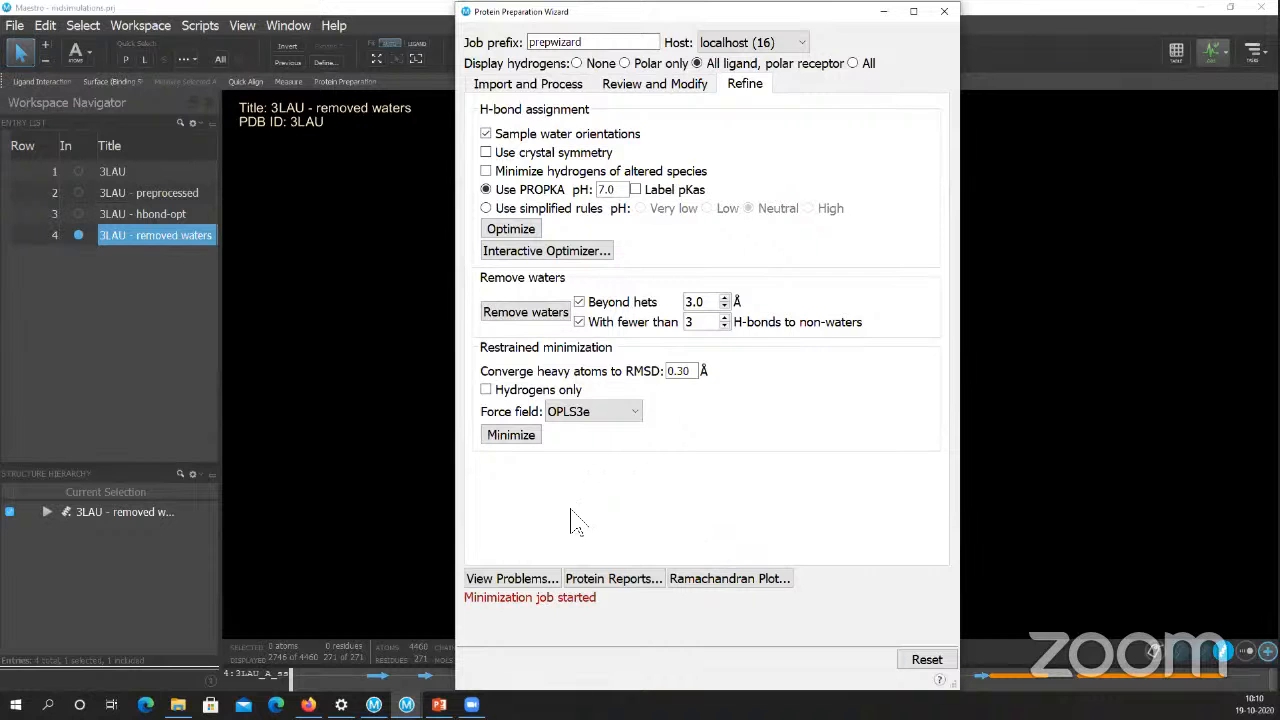
left_click(1203, 60)
left_click(1192, 161)
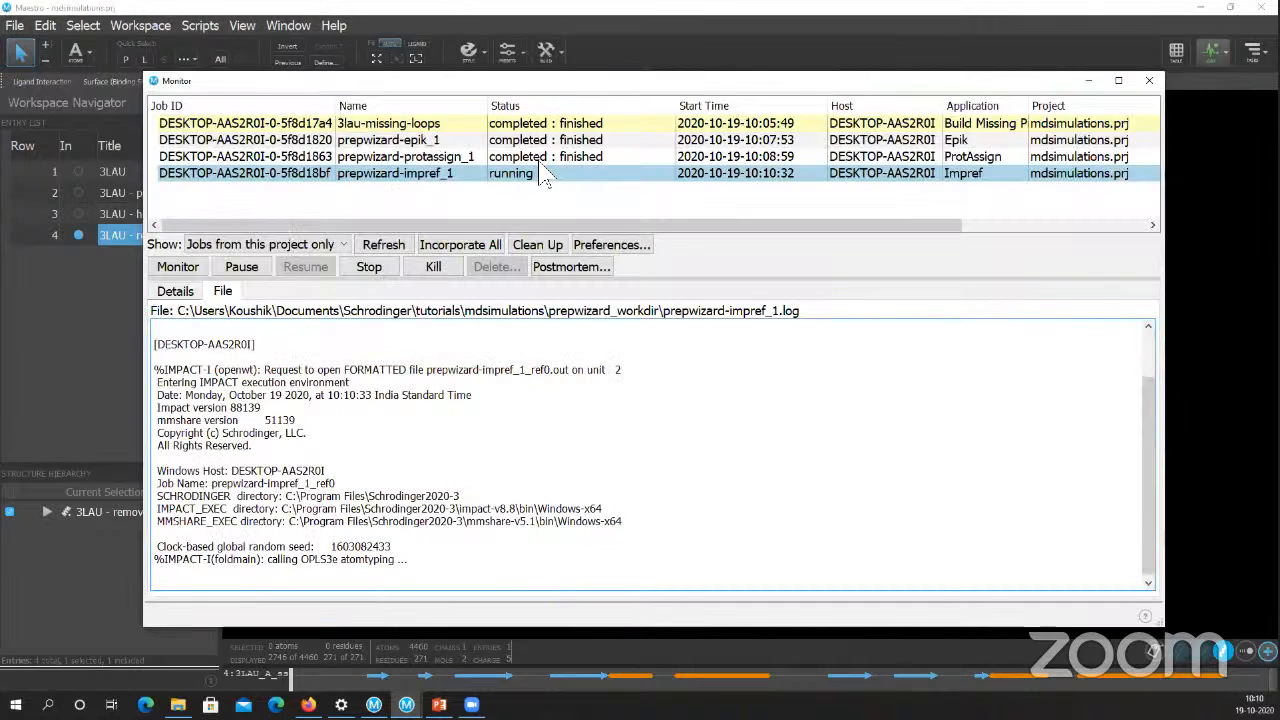
- Check the running prepwizard-impref_1 job's details, log file and postmortem archive options, and close the job monitor
left_click(517, 175)
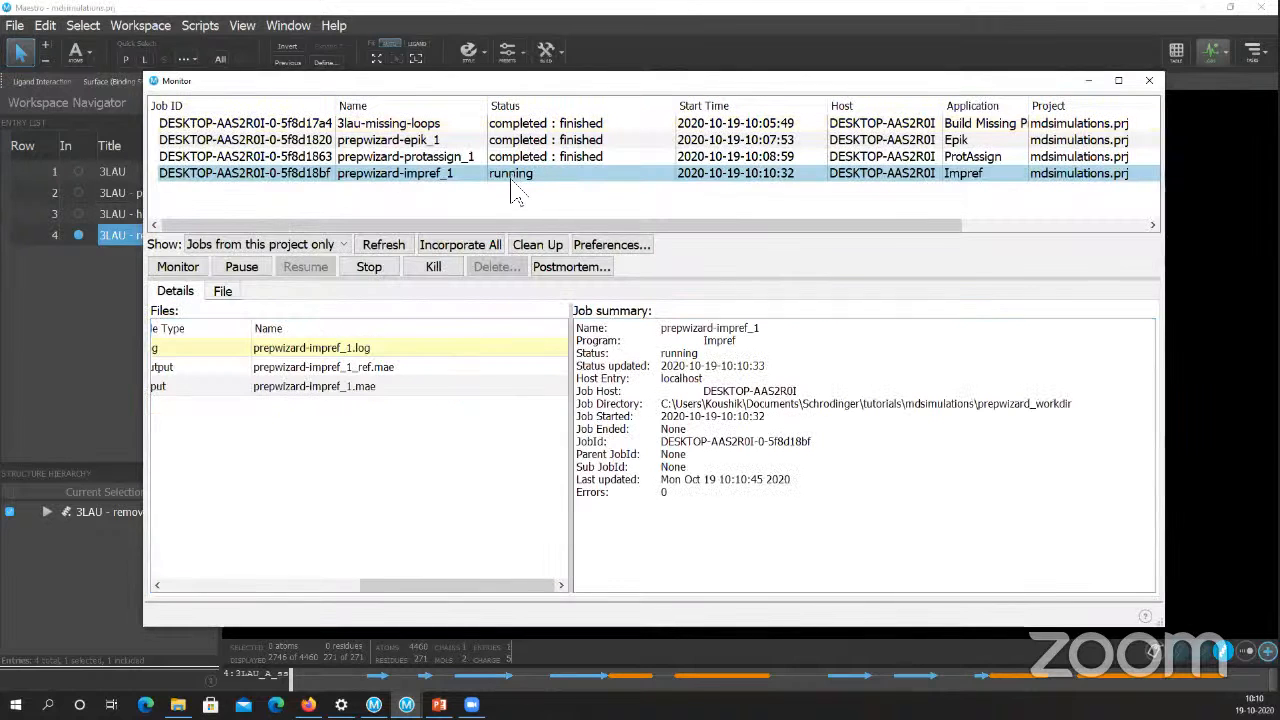
double_click(337, 350)
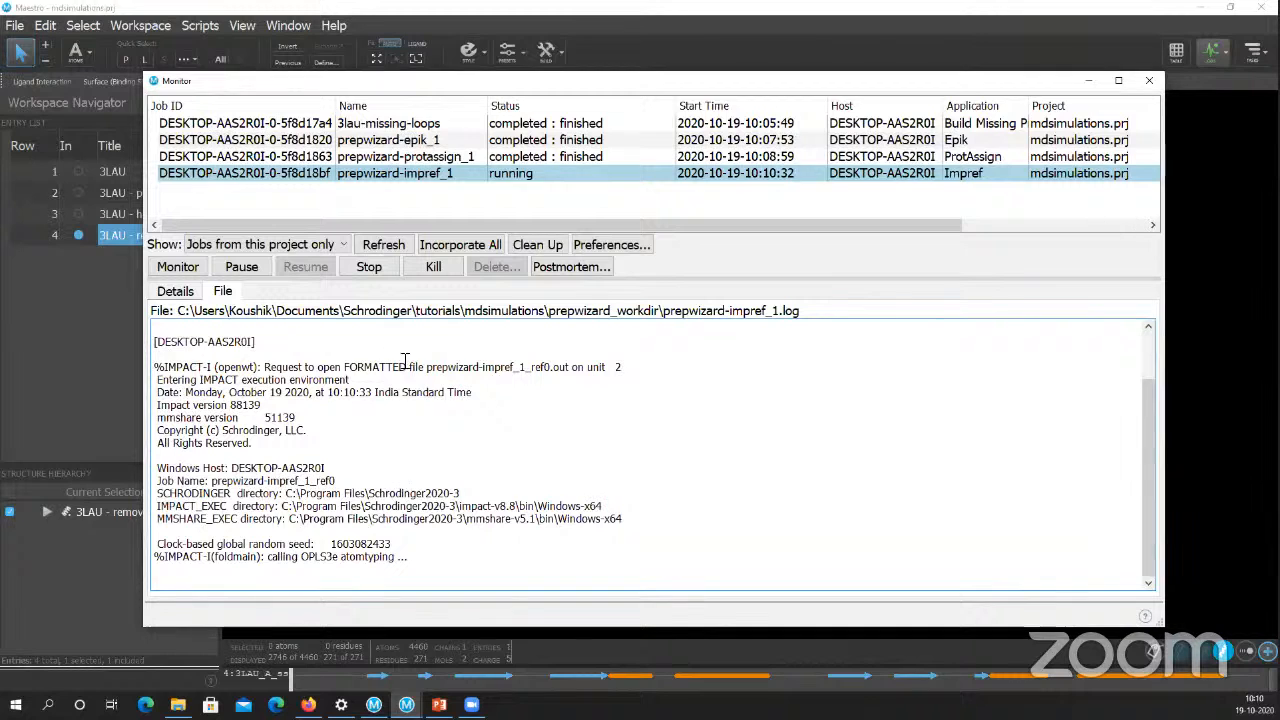
left_click(557, 267)
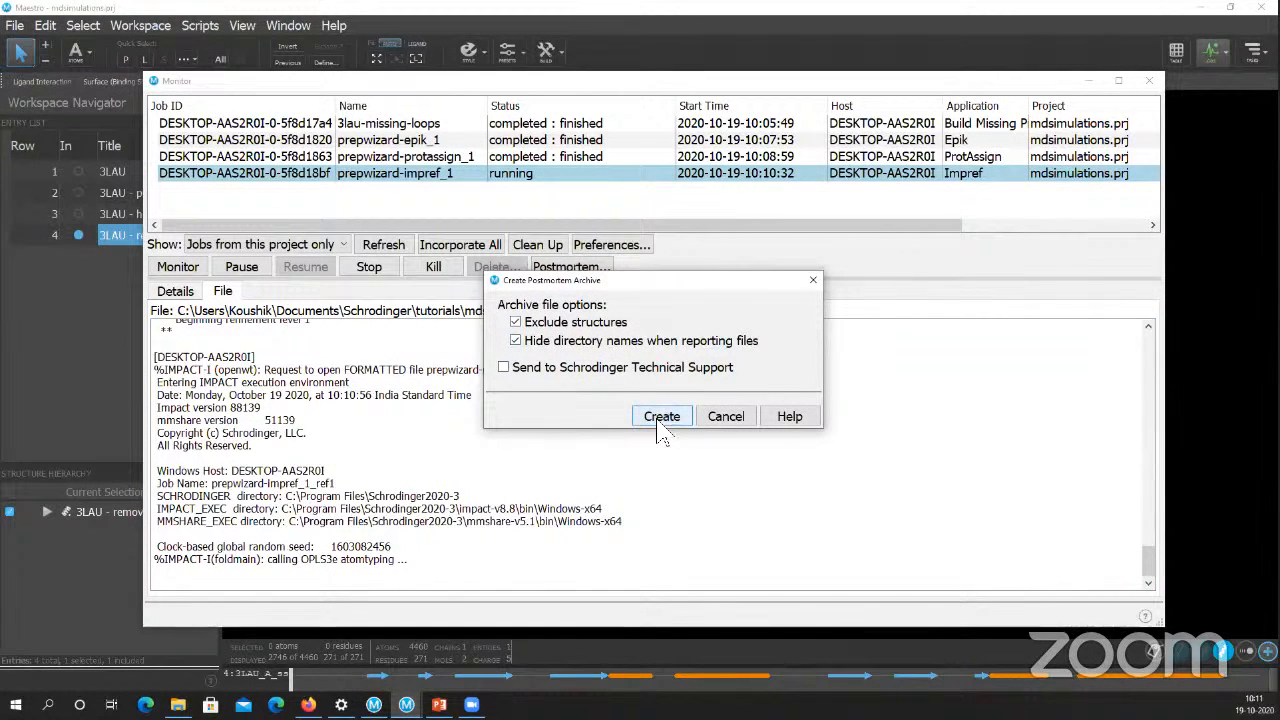
left_click(812, 284)
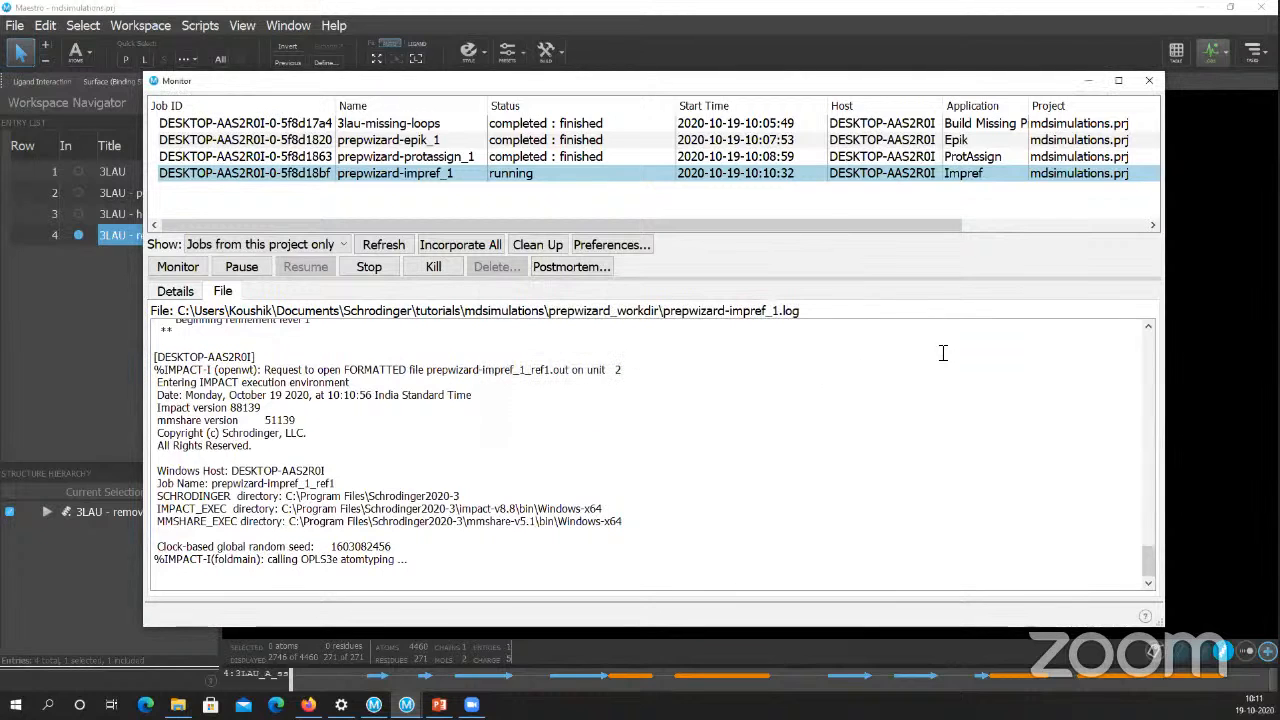
left_click(1149, 82)
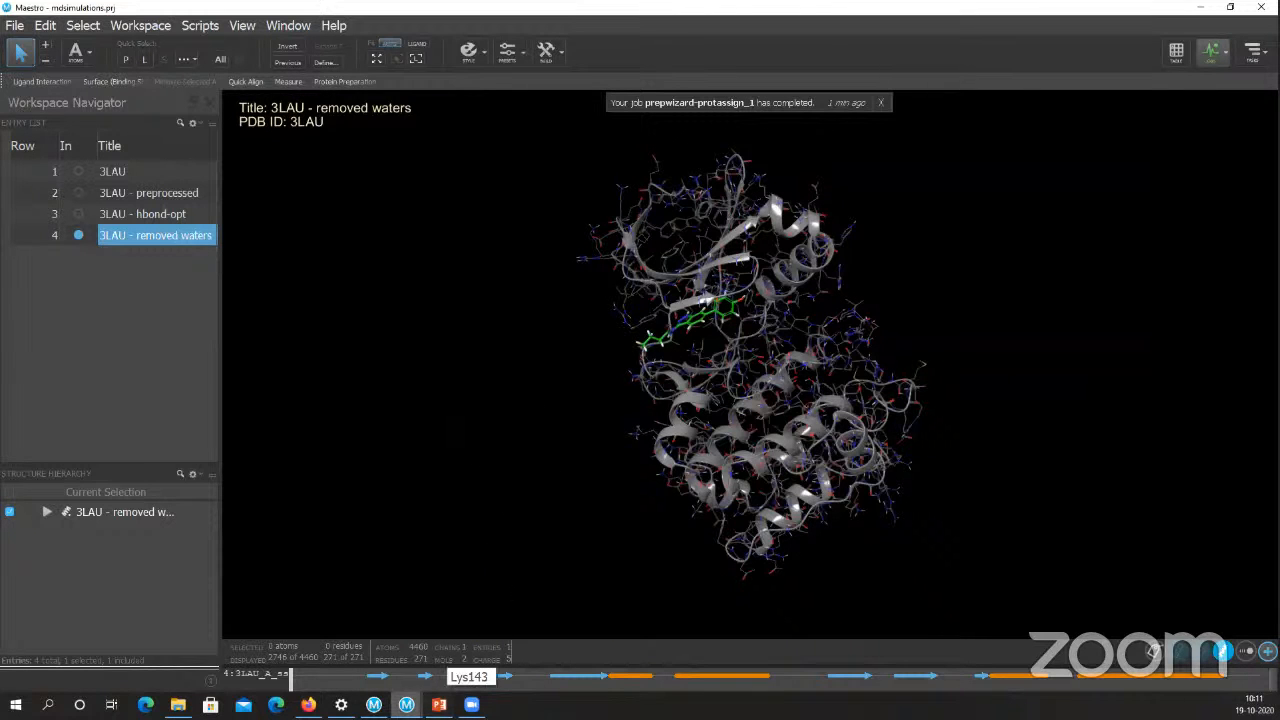
- Bring the Protein Preparation Wizard back, review its restrained minimization settings and return to the workspace
mouse_move(410, 702)
left_click(477, 645)
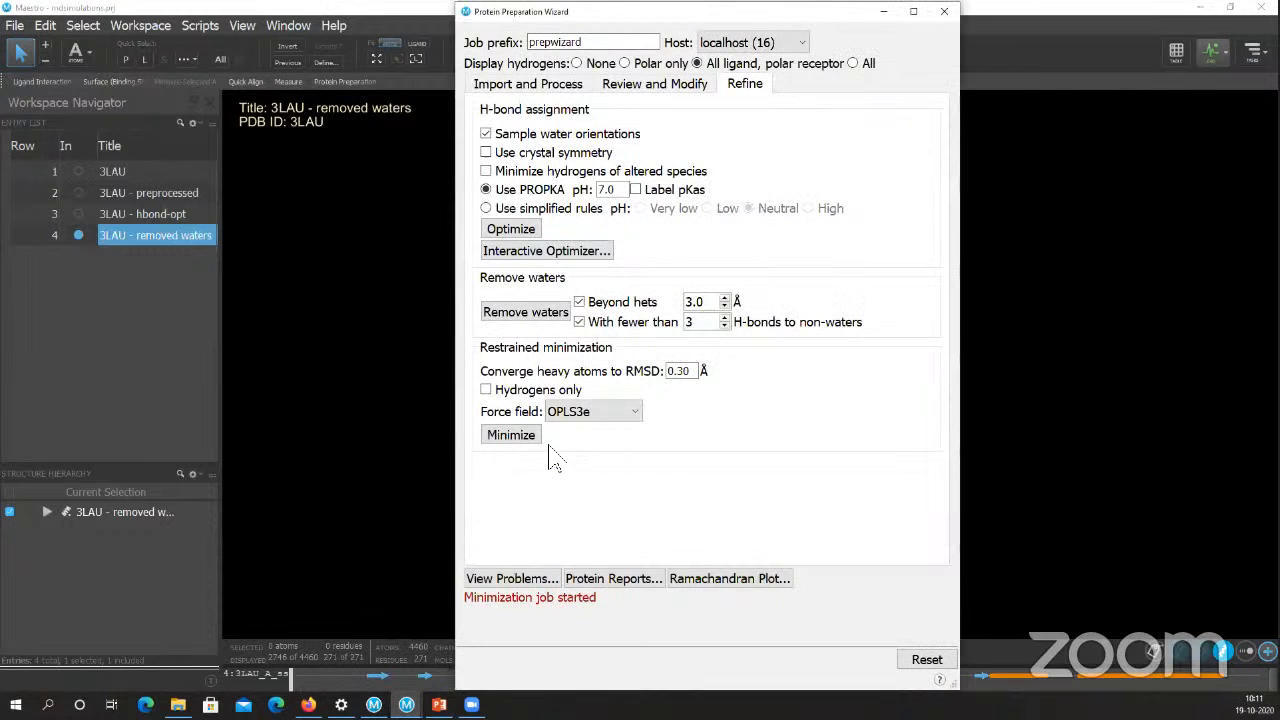
left_click(516, 446)
key("ctrl")
key("ctrl")
key("ctrl")
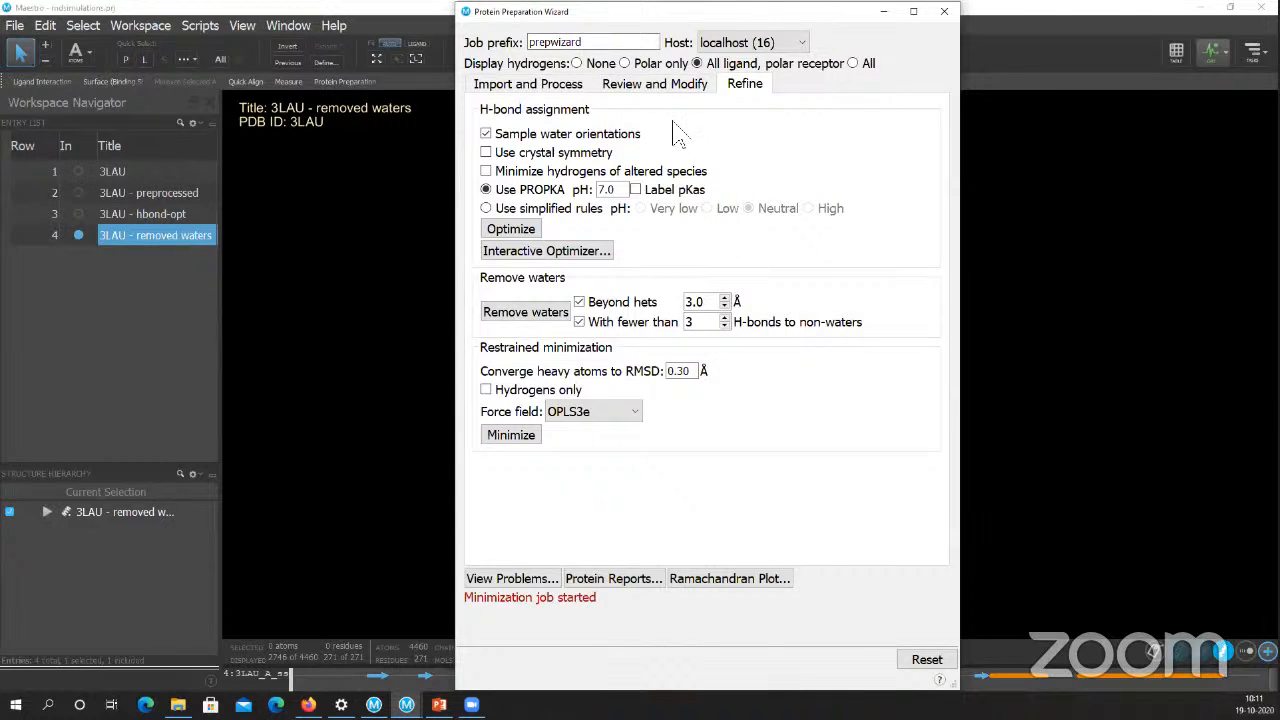
left_click(403, 390)
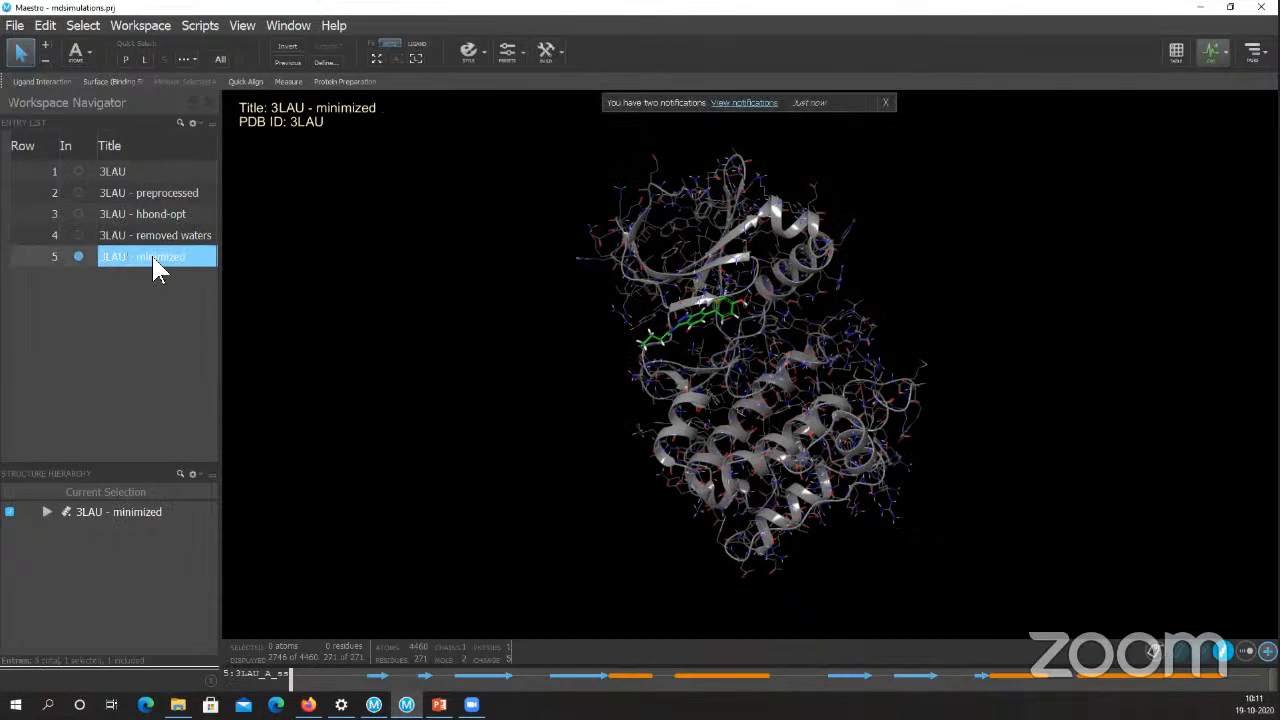
- Select the 3LAU - minimized entry and examine its structure from another angle in the workspace
left_click(153, 257)
middle_click_drag(972, 295, 166, 214)
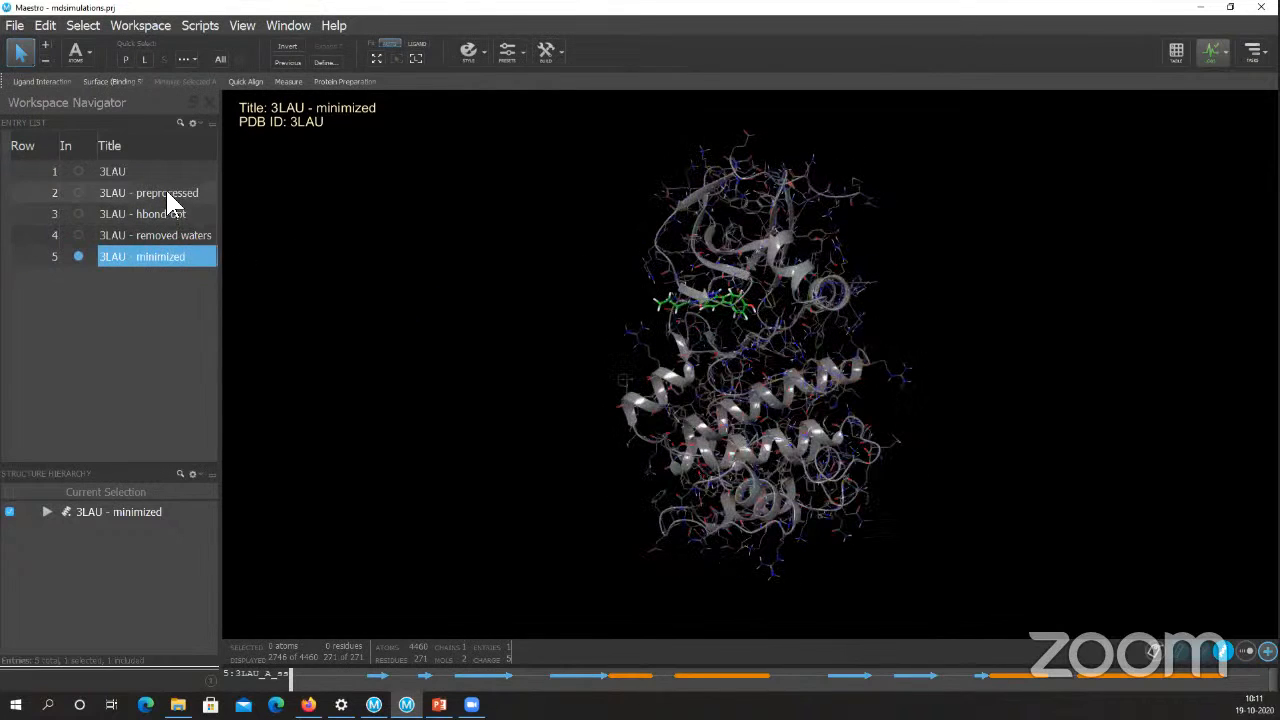
left_click(165, 215)
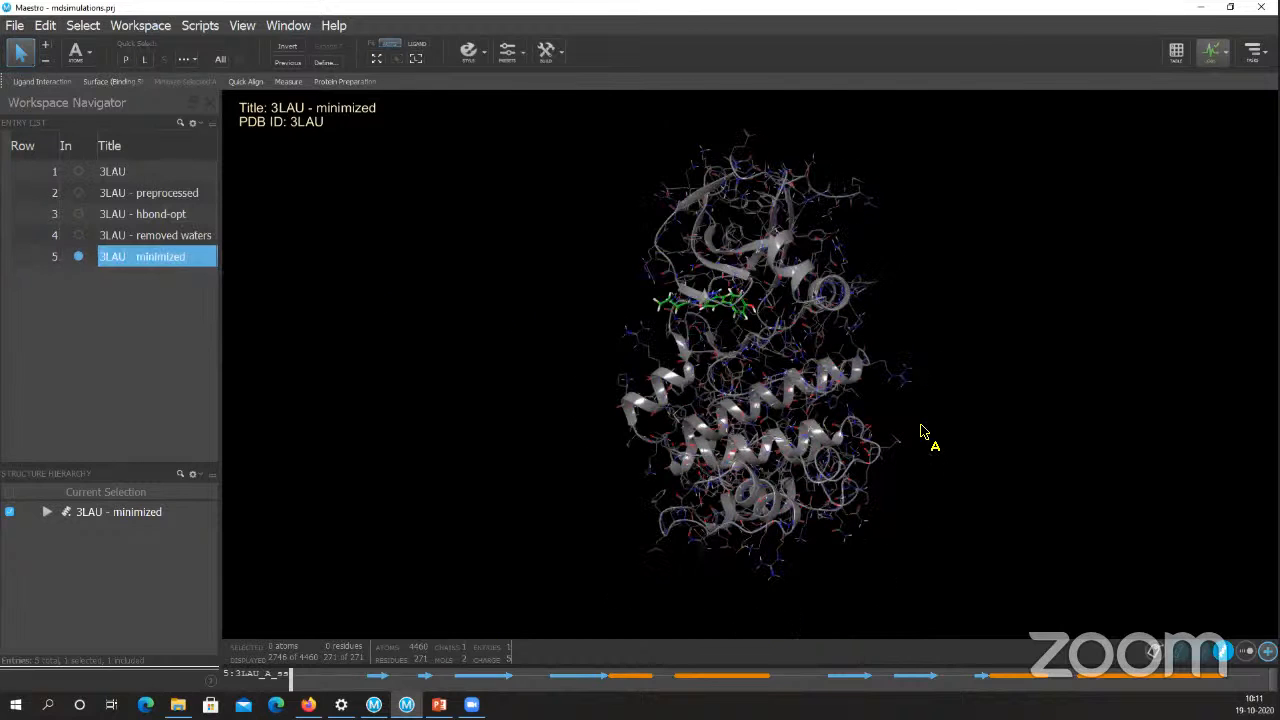
left_click(155, 257)
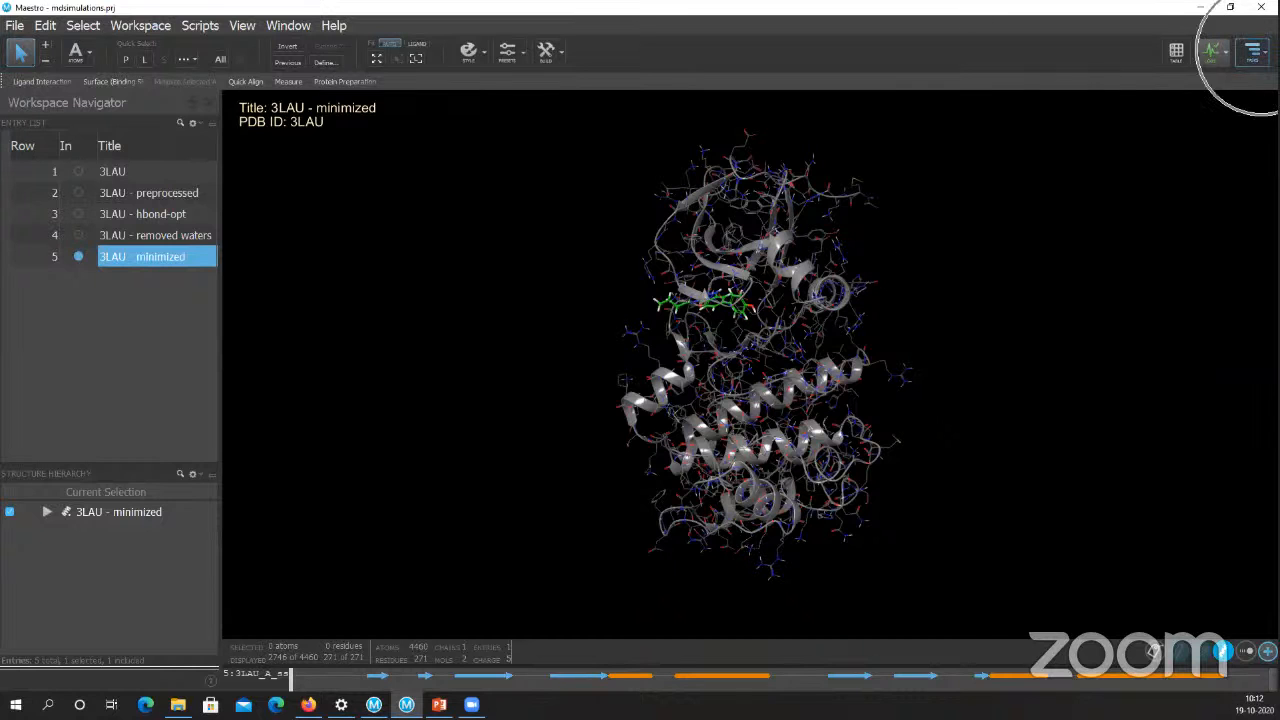
- Open the Desmond System Builder for the 3LAU - minimized entry and place its window so all settings are in view
left_click(1252, 52)
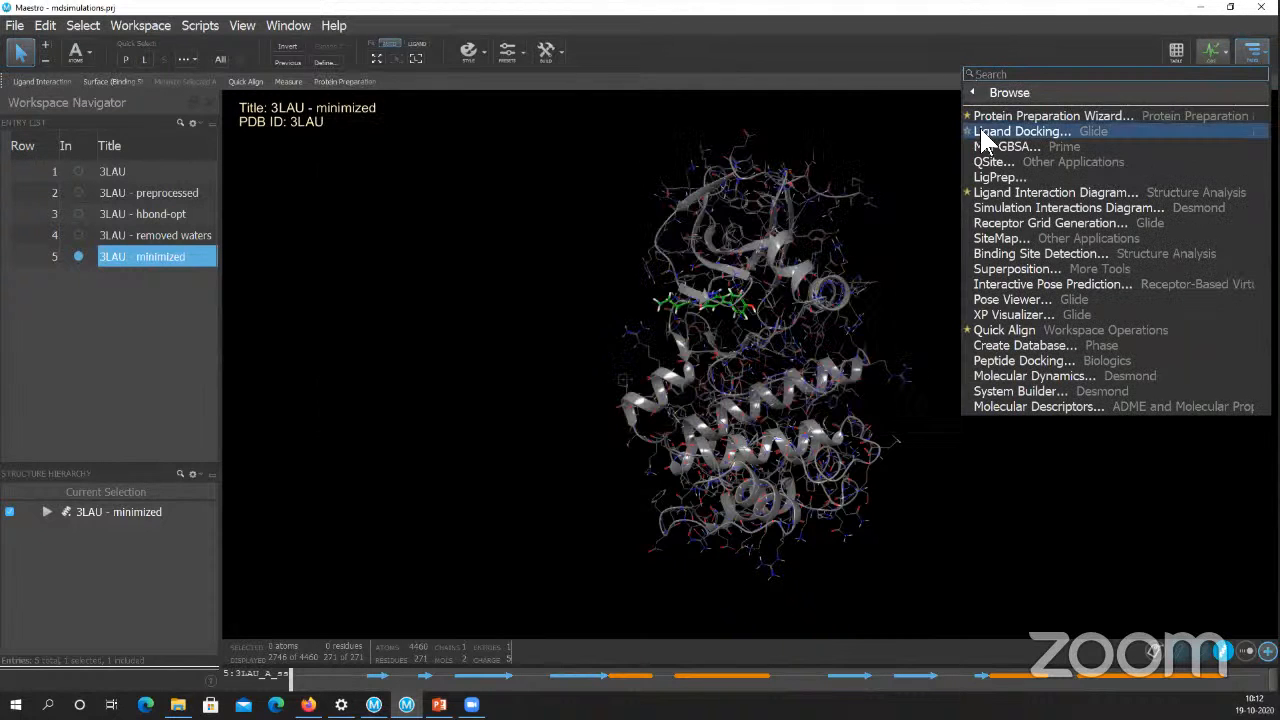
mouse_move(1015, 88)
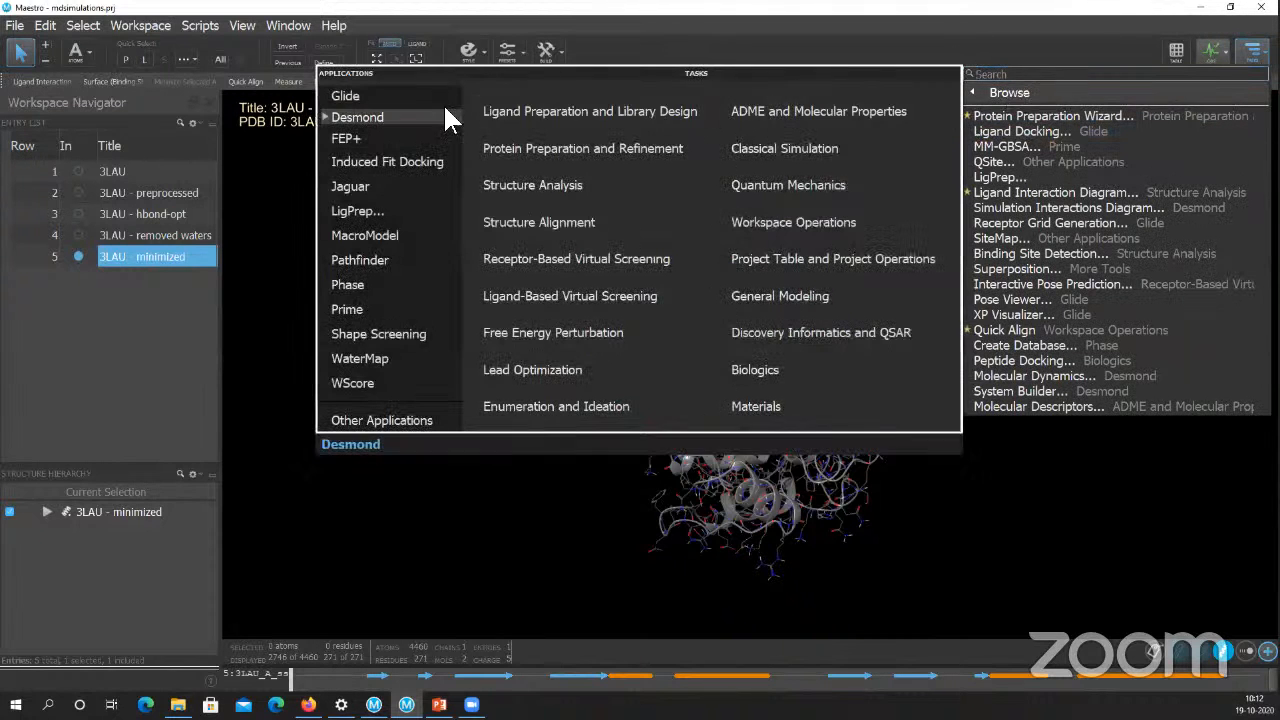
left_click(369, 111)
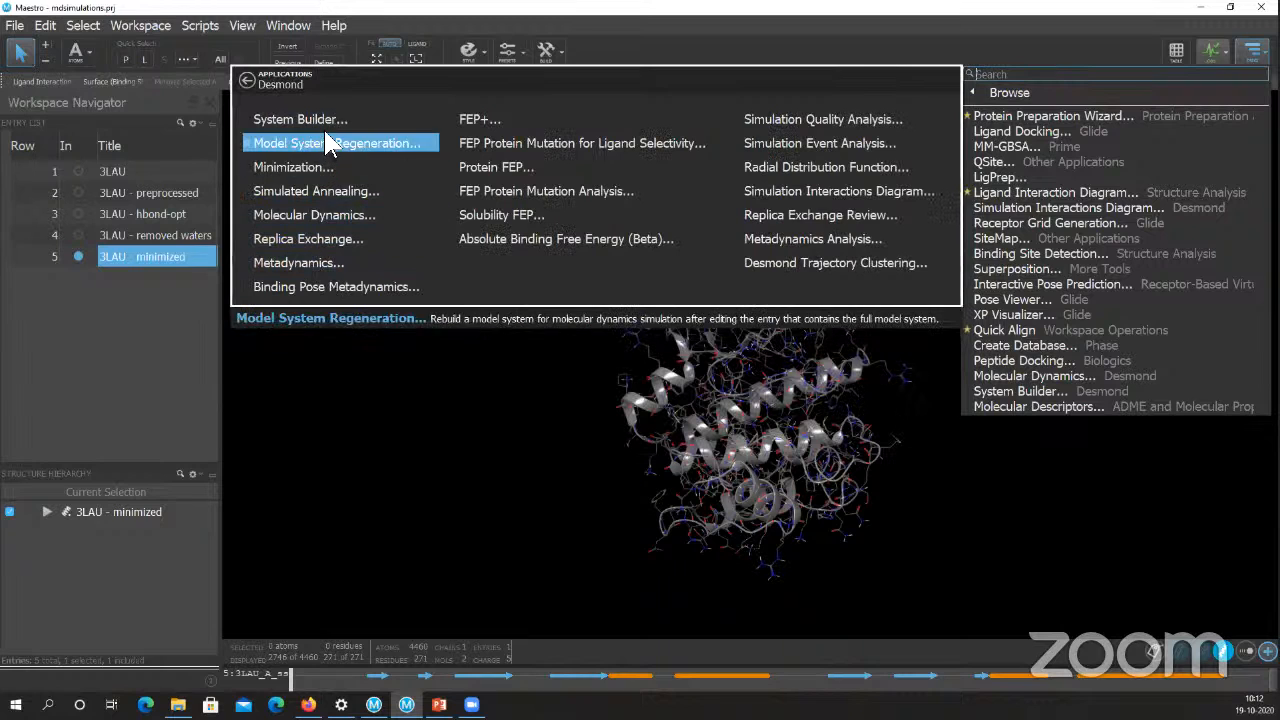
left_click(331, 120)
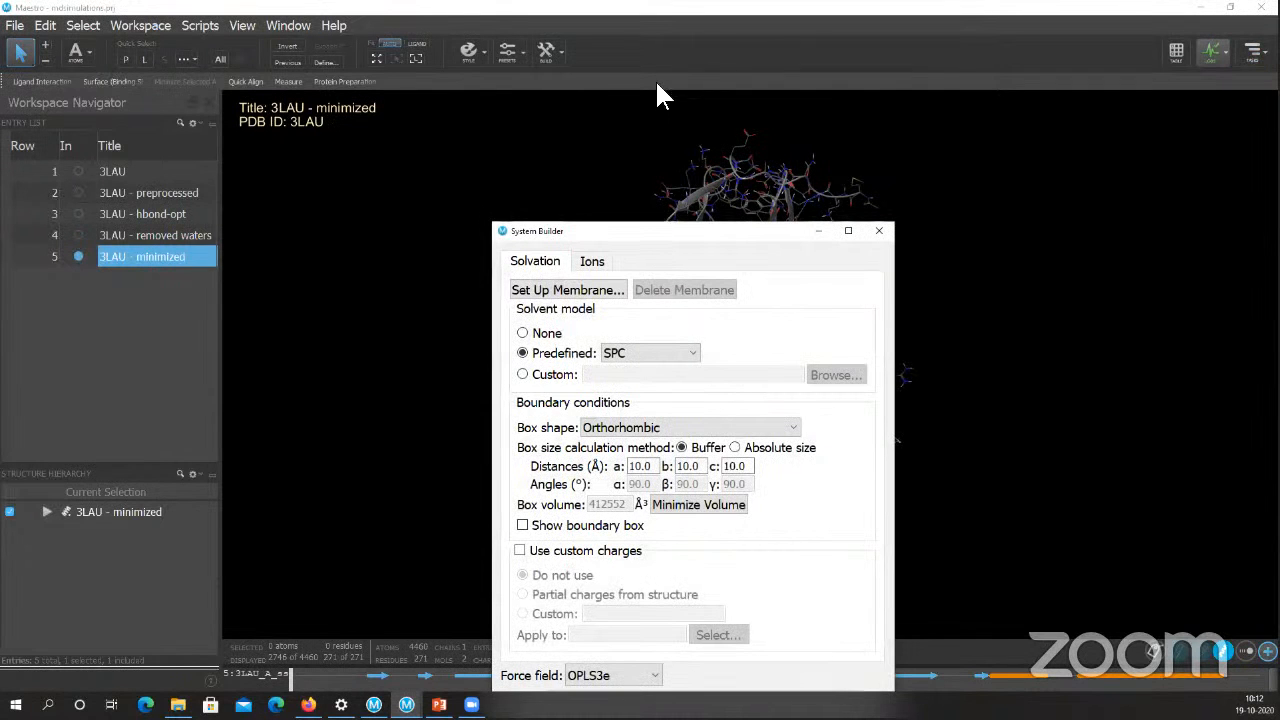
left_click_drag(665, 88, 665, 72)
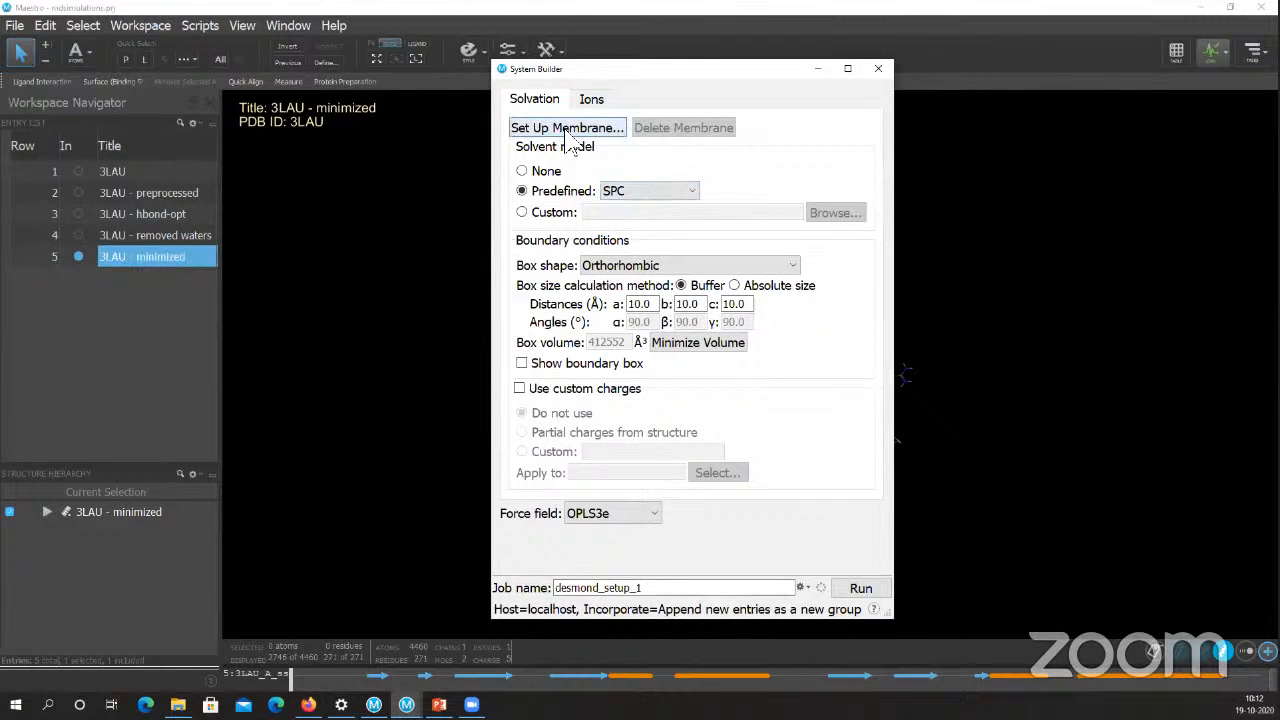
- Review the membrane setup options in the System Builder and leave them without adding a membrane
key("ctrl")
key("ctrl")
key("ctrl")
key("ctrl")
left_click(563, 128)
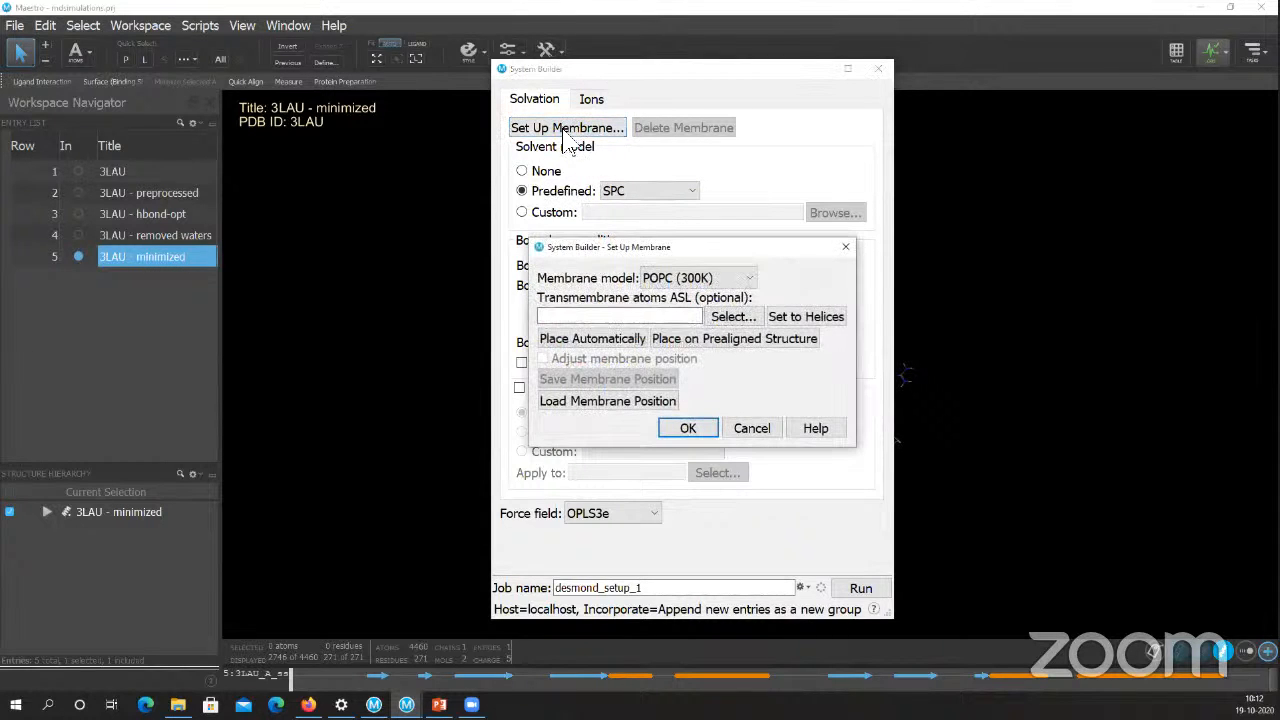
left_click(752, 428)
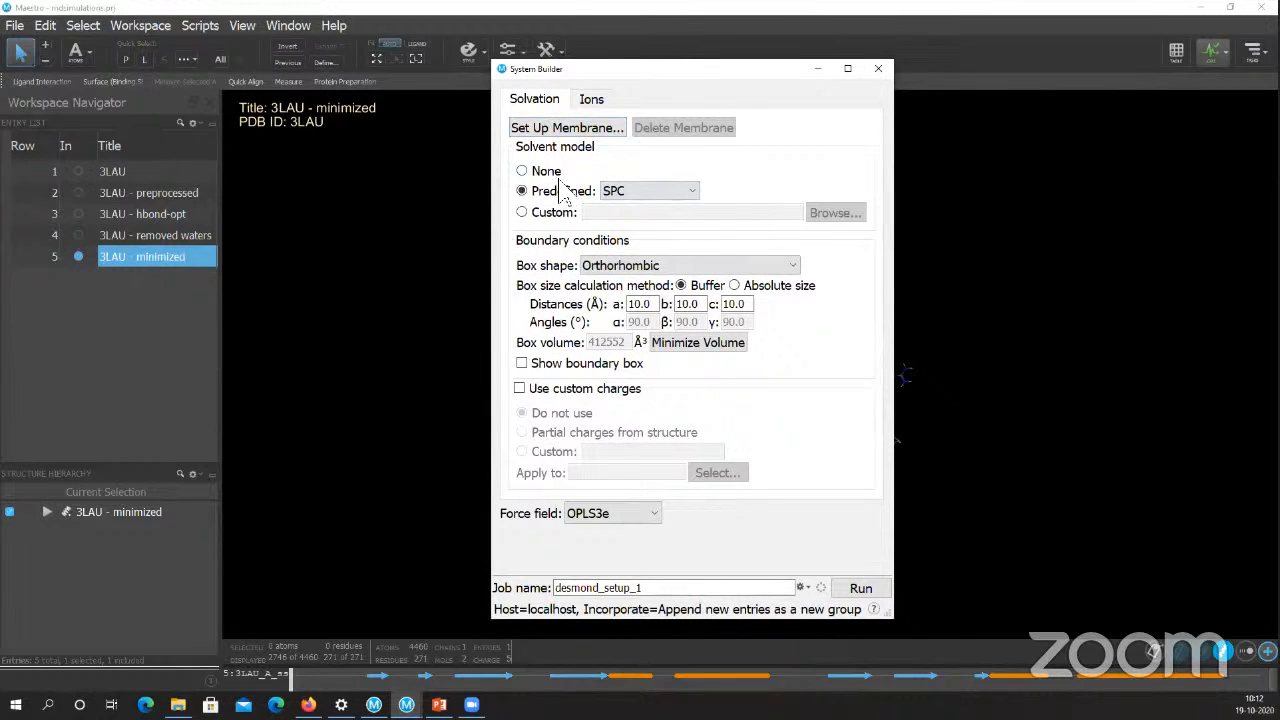
- Set the predefined solvent model to TIP3P and the box shape to Orthorhombic
left_click(666, 192)
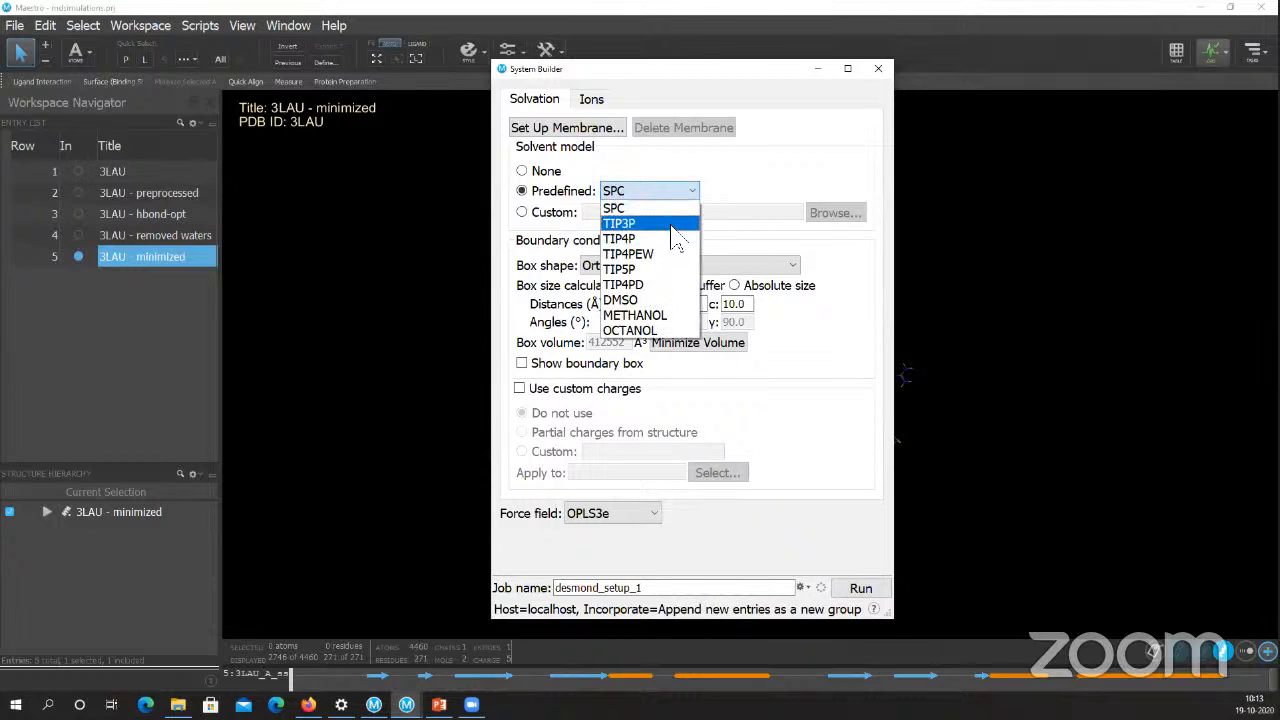
left_click(672, 232)
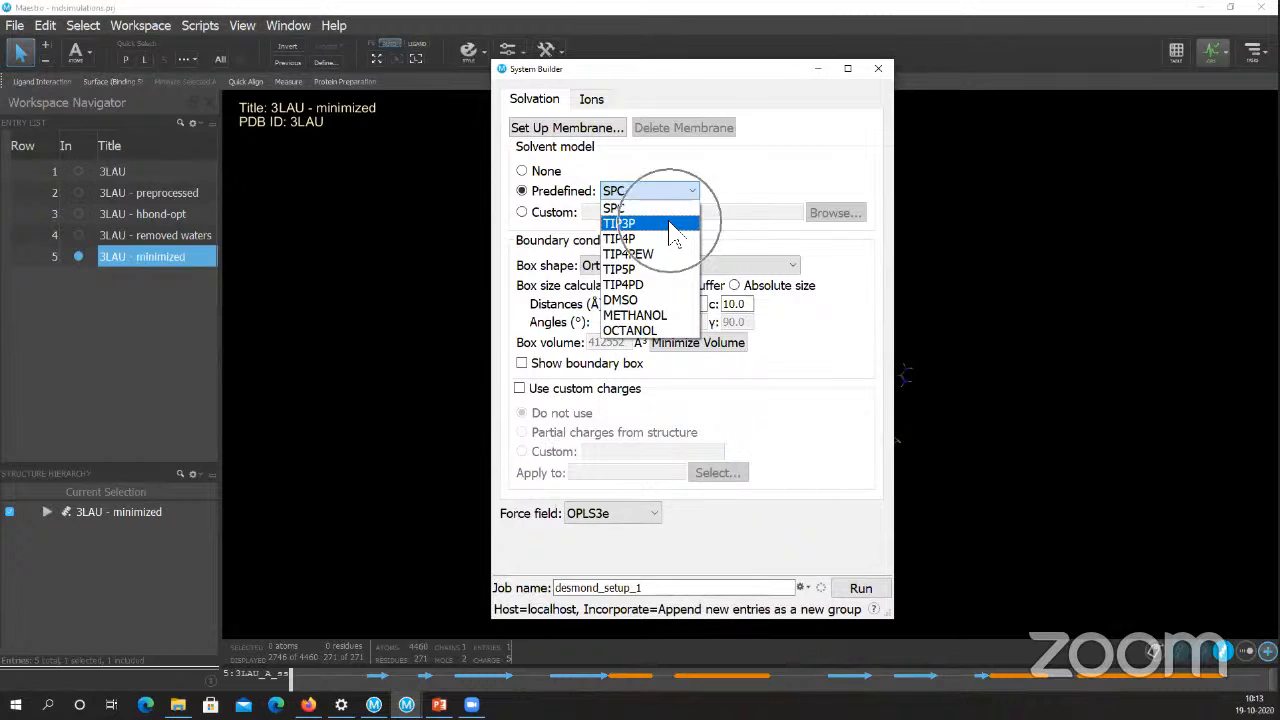
left_click(672, 224)
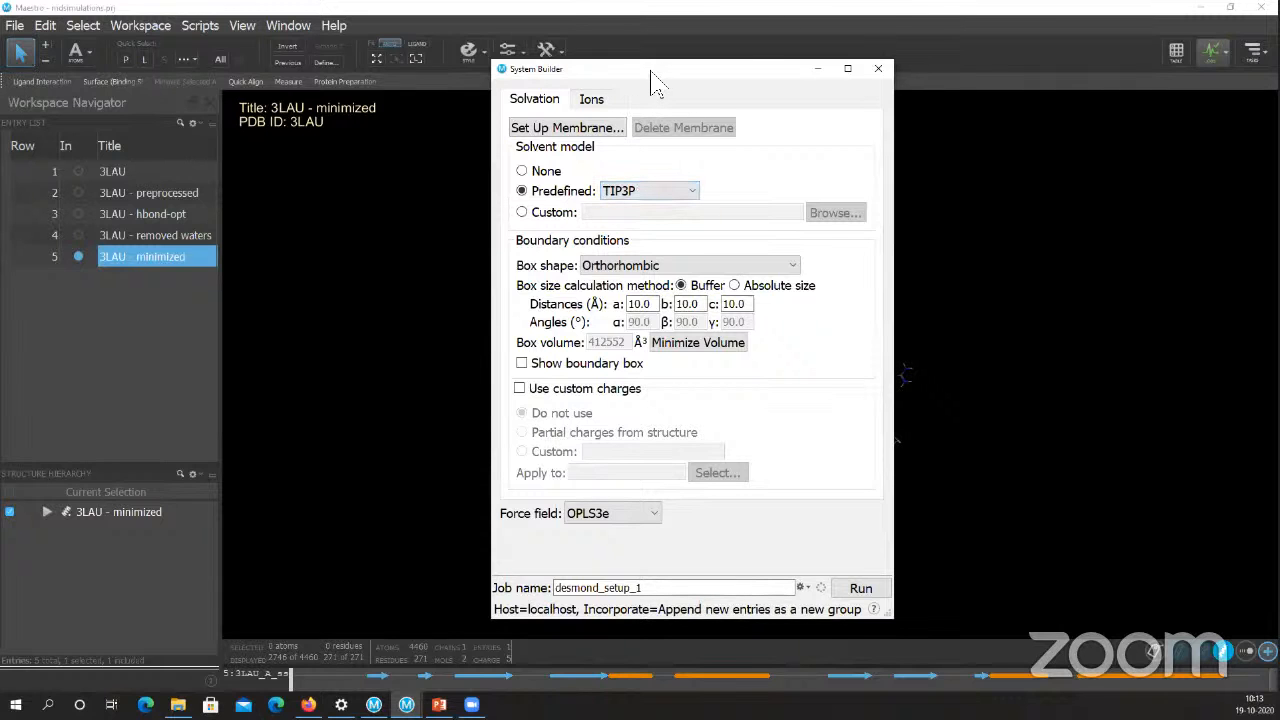
left_click_drag(652, 80, 297, 64)
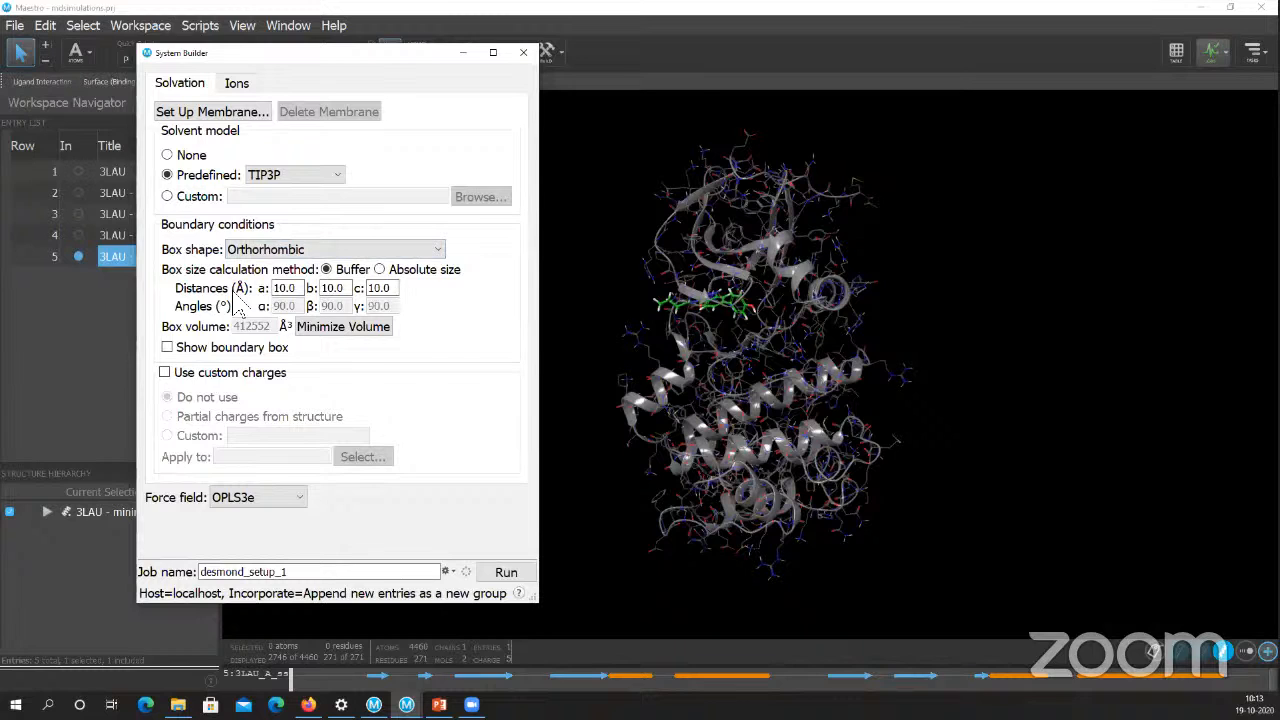
left_click(262, 255)
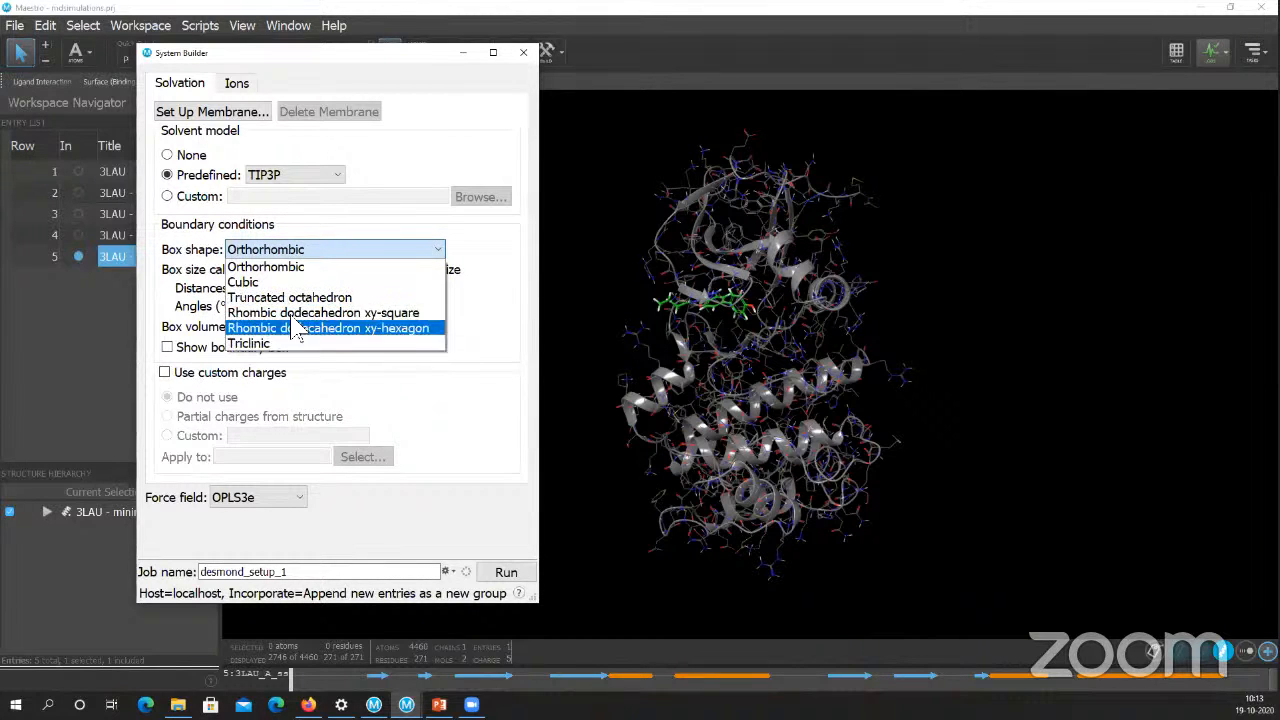
left_click(290, 270)
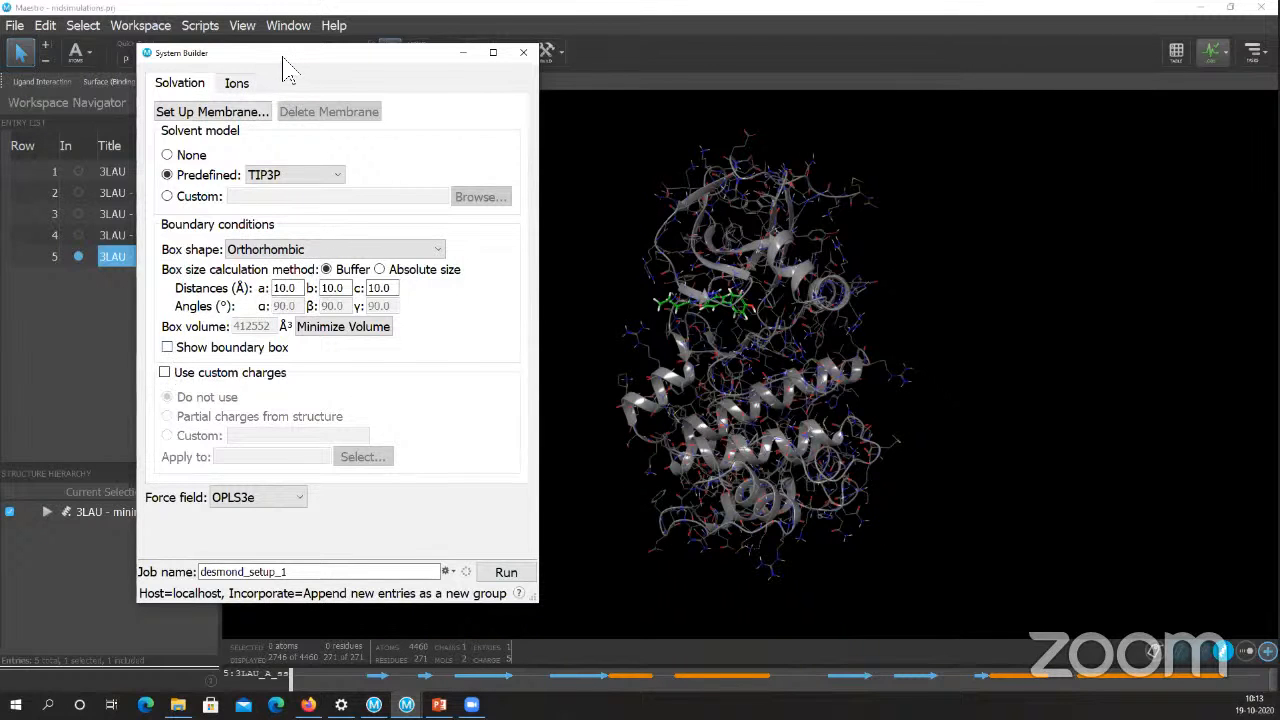
- Show the boundary box around the protein and examine how the structure sits inside it
left_click_drag(285, 70, 190, 75)
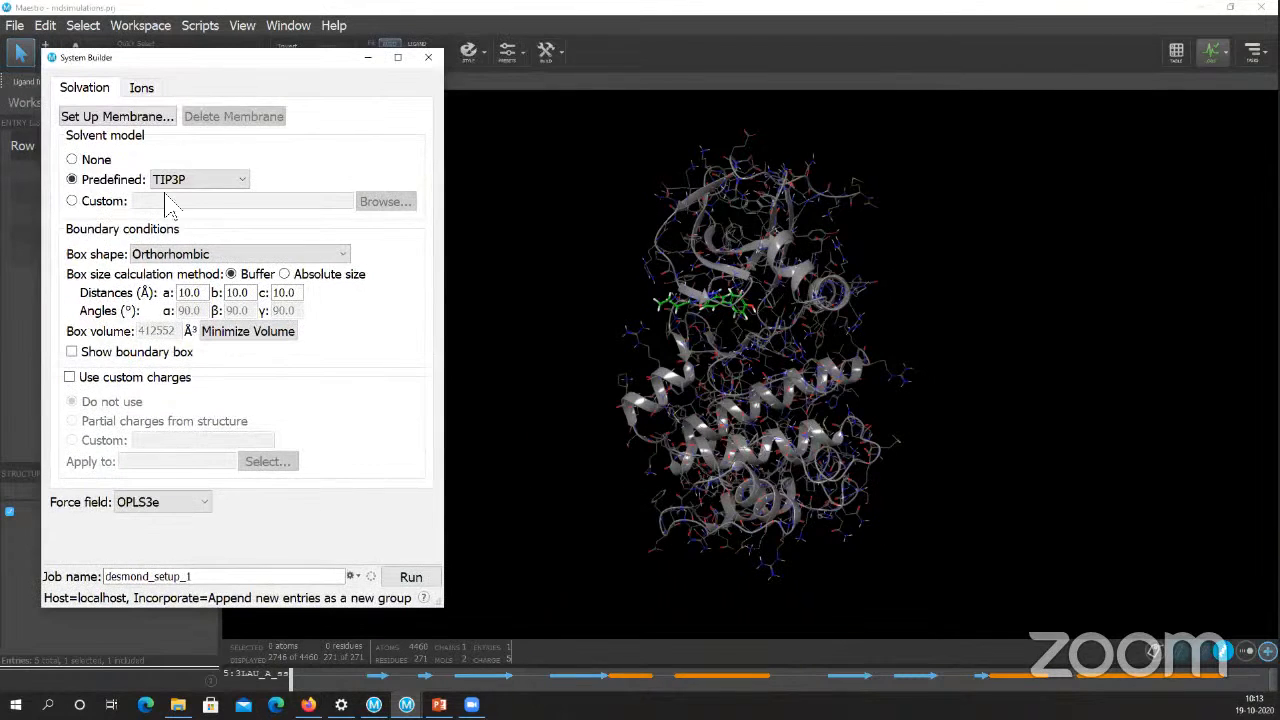
left_click(71, 352)
scroll(730, 325, "down", 3)
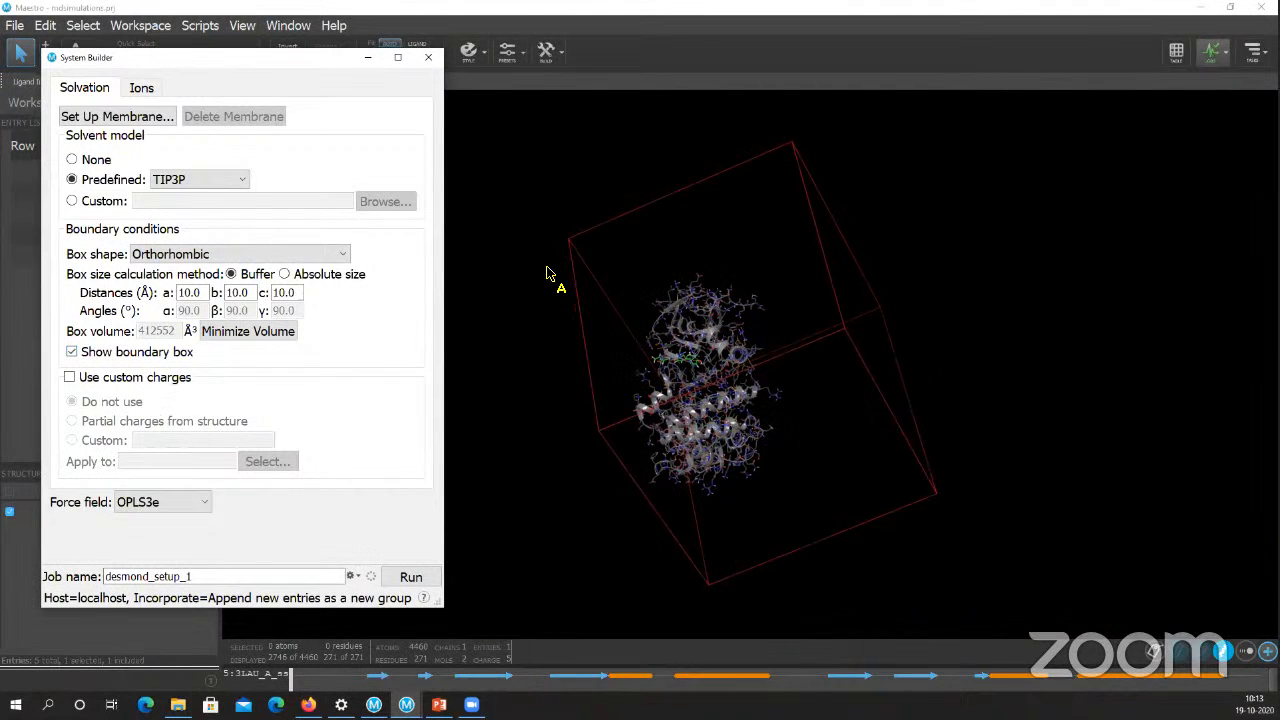
middle_click_drag(975, 368, 915, 520)
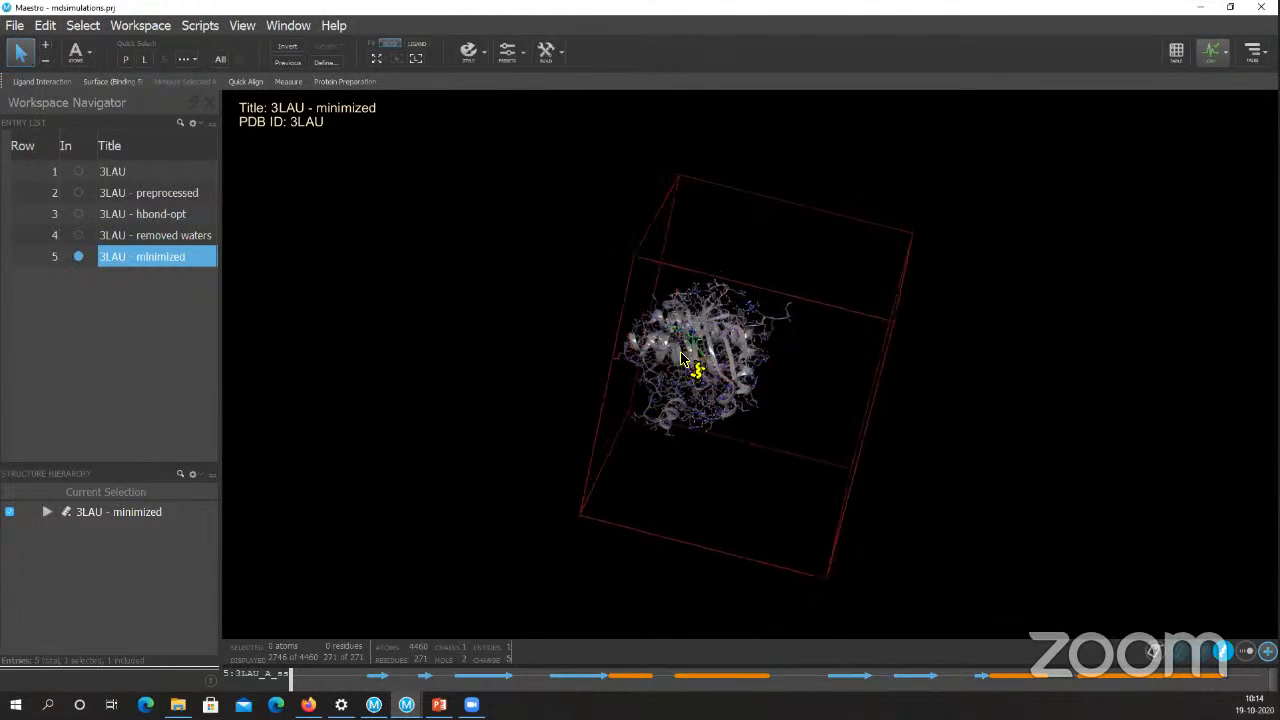
middle_click_drag(682, 359, 695, 352)
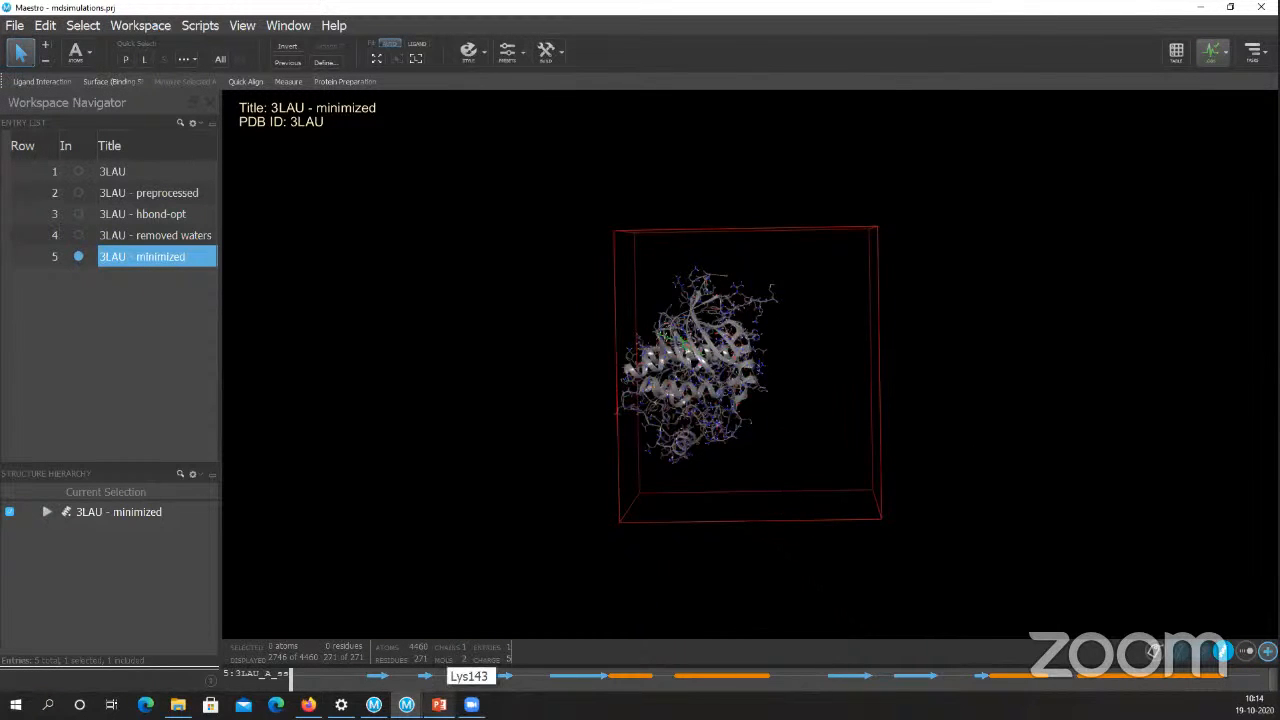
- Bring the System Builder back and minimize the volume of the orthorhombic boundary box around the protein
mouse_move(406, 704)
left_click(476, 640)
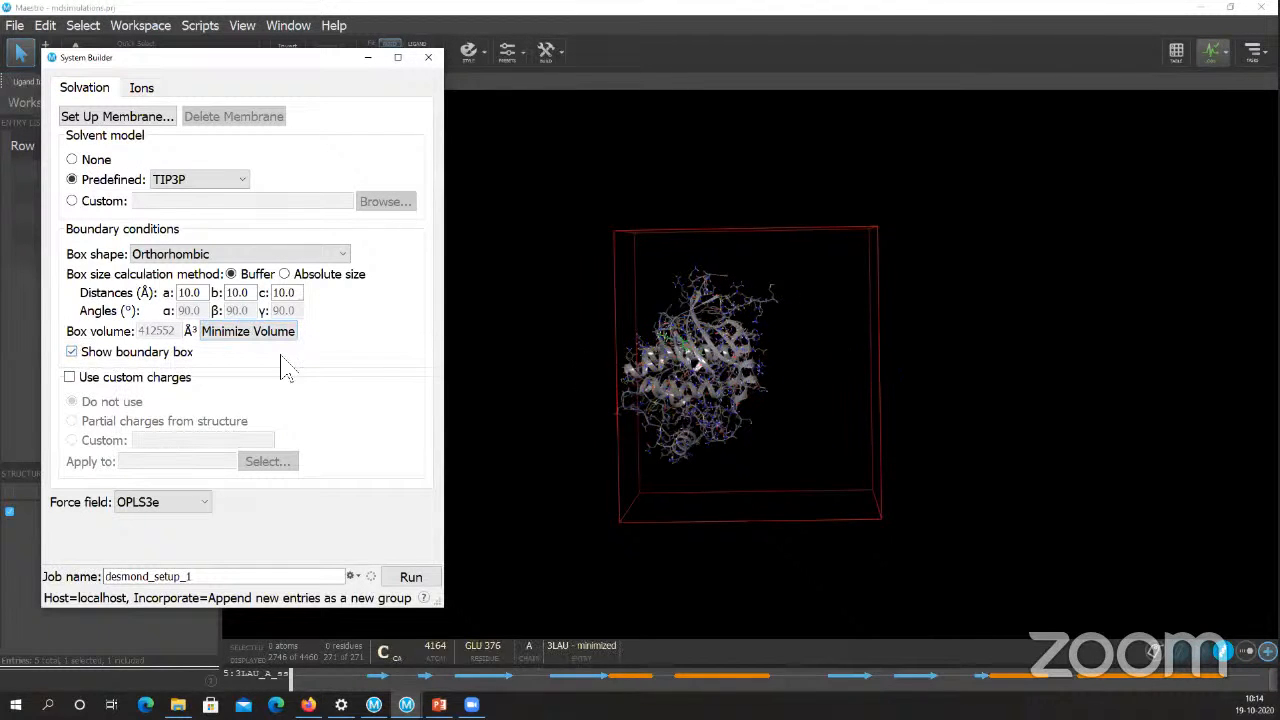
left_click(229, 339)
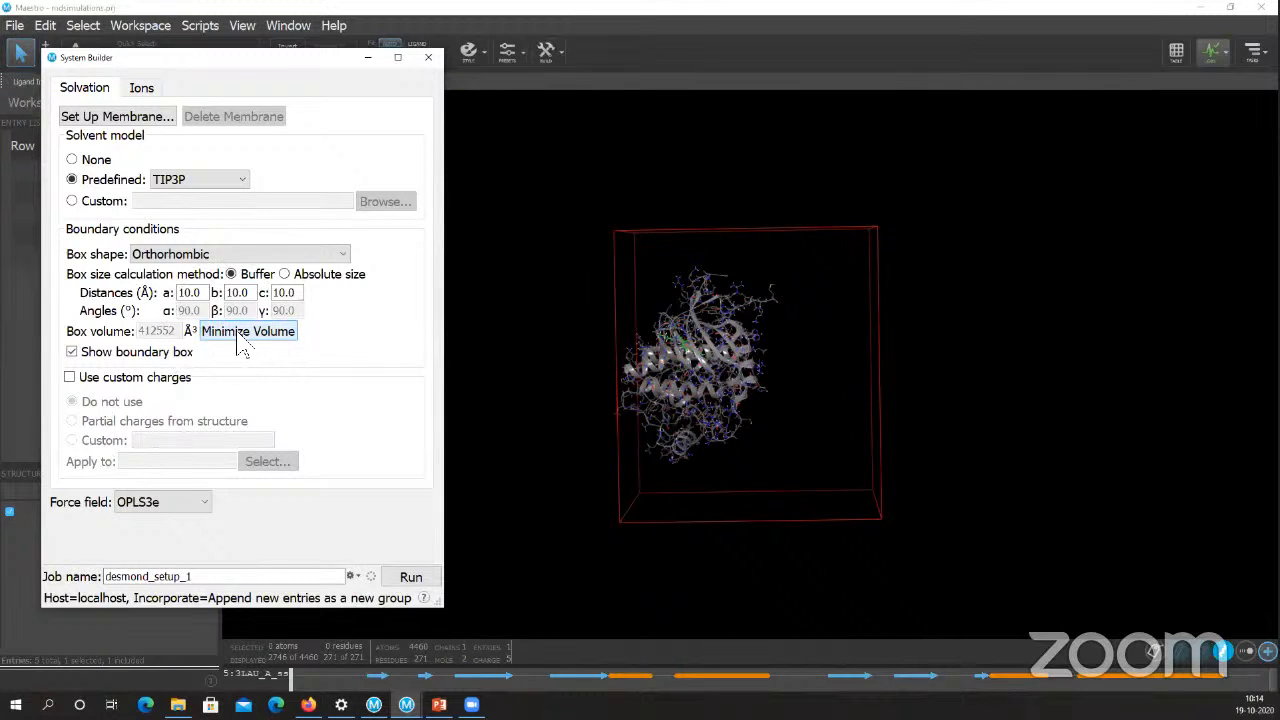
left_click(241, 336)
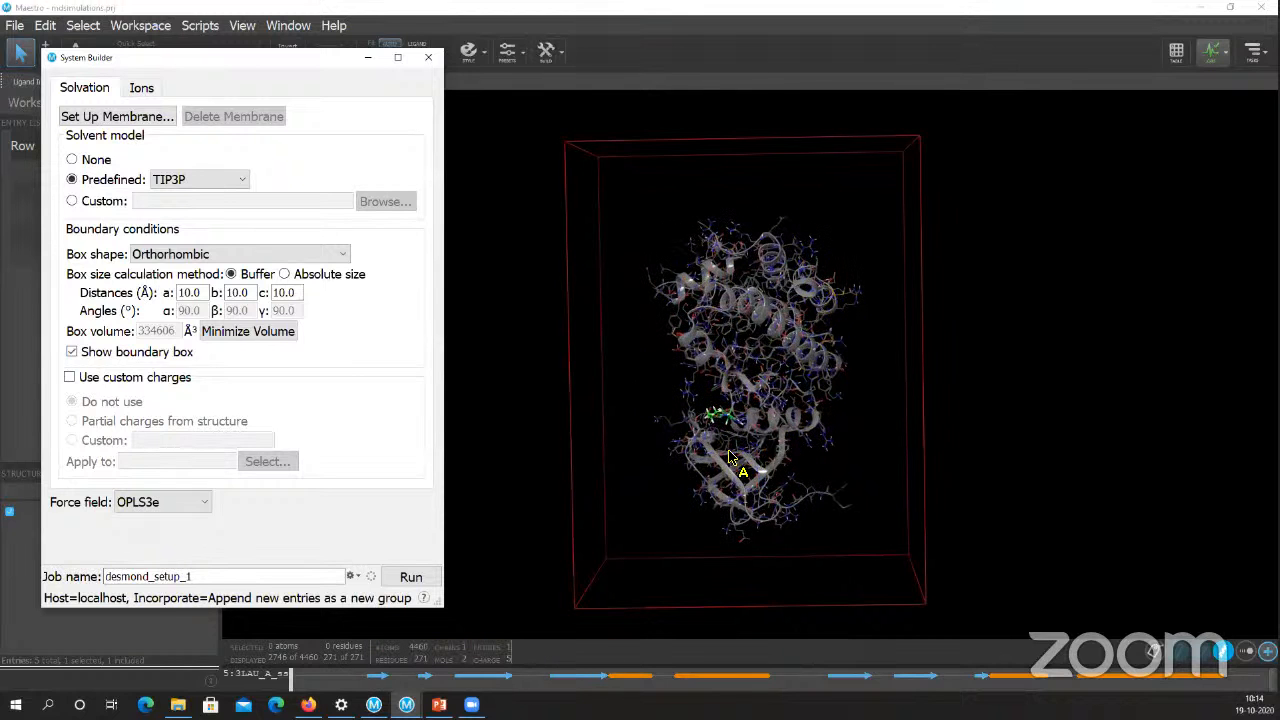
middle_click_drag(881, 397, 995, 370)
middle_click_drag(800, 380, 227, 337)
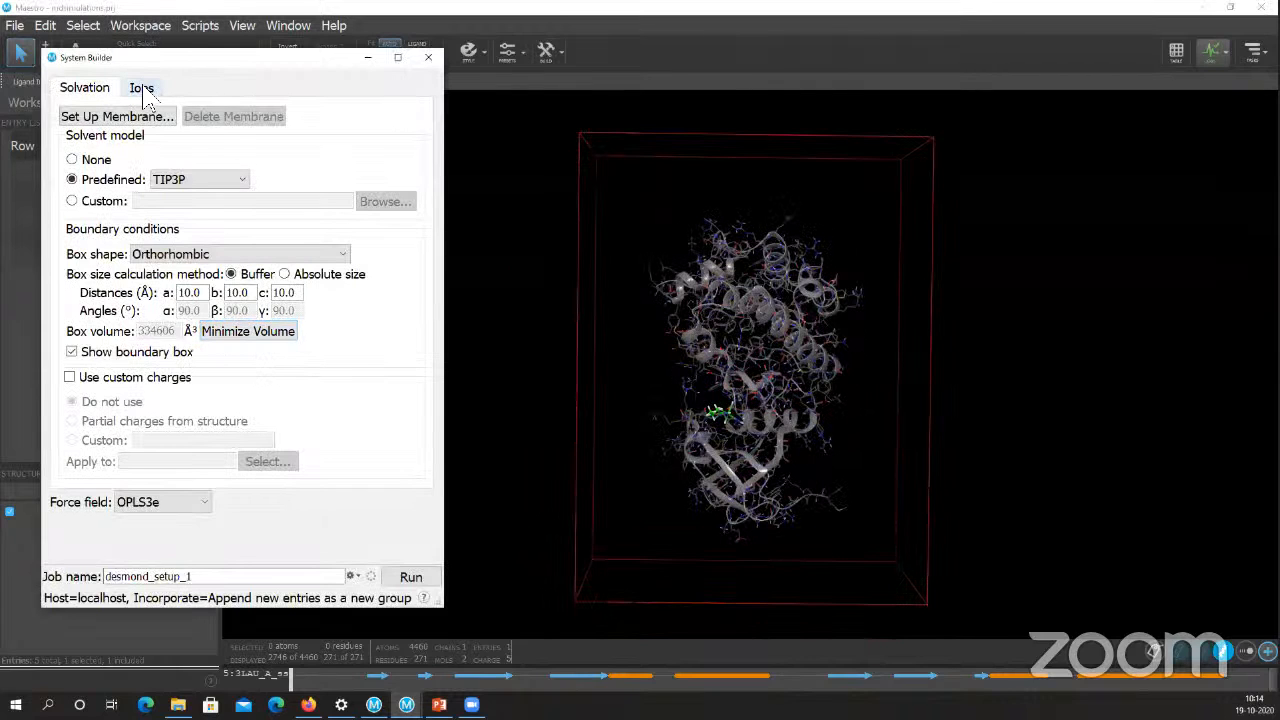
- Open the ion placement settings and recalculate the number of Cl- ions for neutralizing the system
key("ctrl")
key("ctrl")
key("ctrl")
key("ctrl")
key("ctrl")
key("ctrl")
left_click(143, 88)
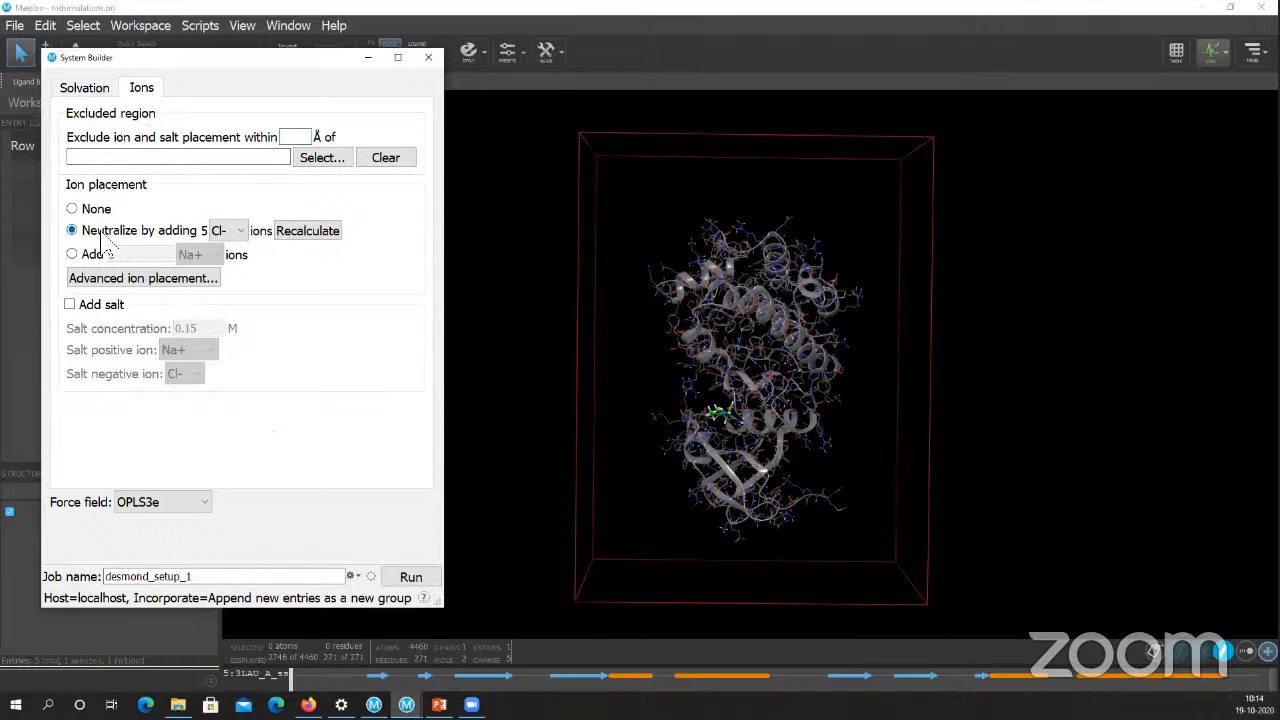
key("ctrl")
key("ctrl")
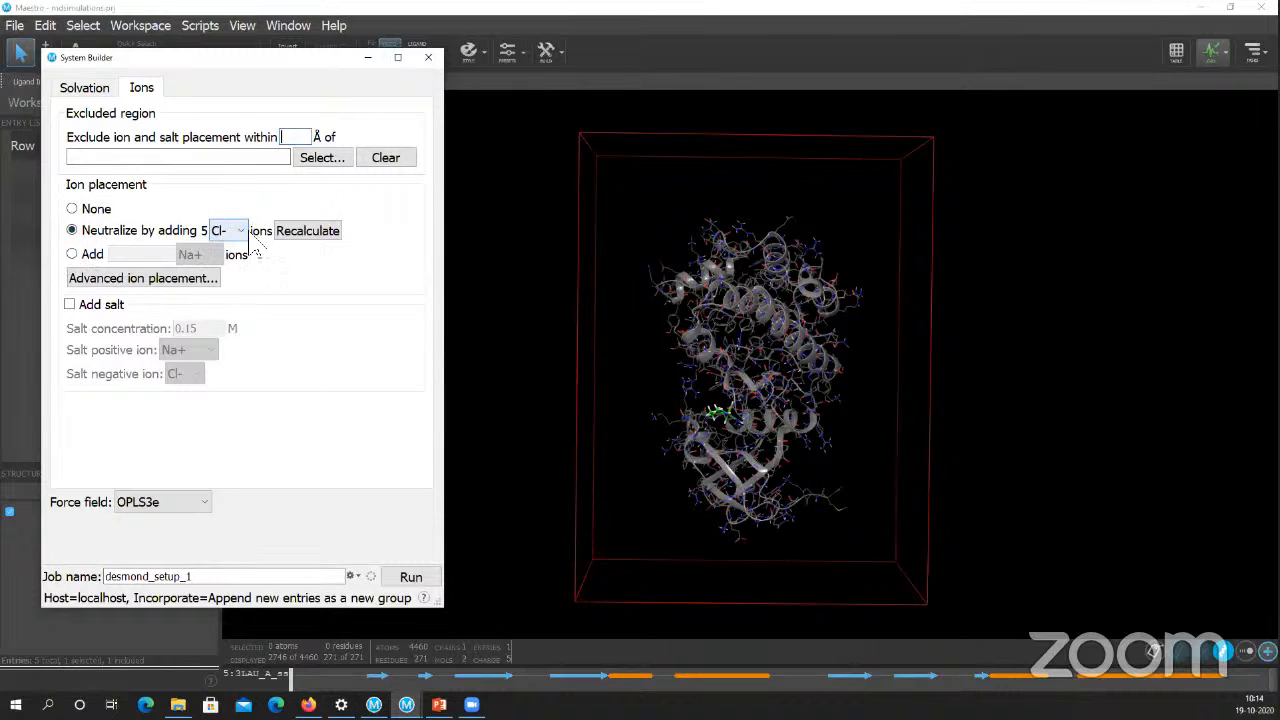
left_click(311, 241)
key("ctrl")
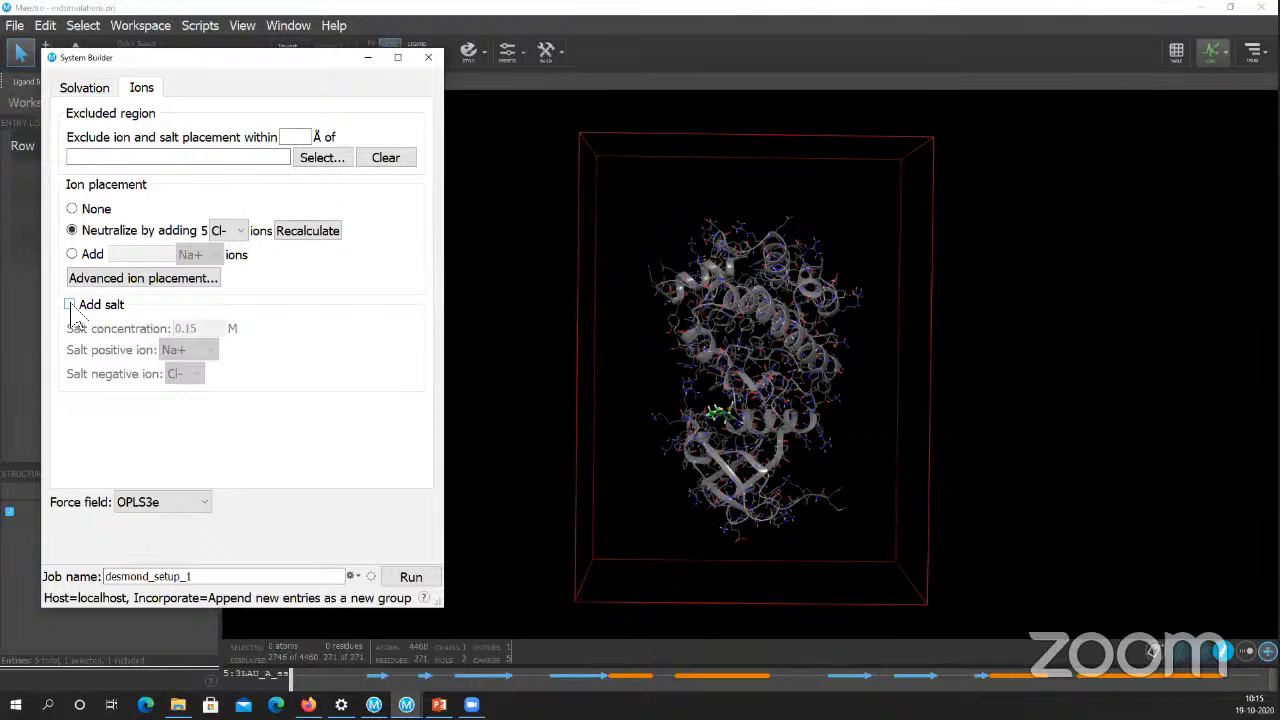
- Add salt at 0.15 M with Na+ and Cl- ions, and select OPLS3e as the force field
left_click(70, 306)
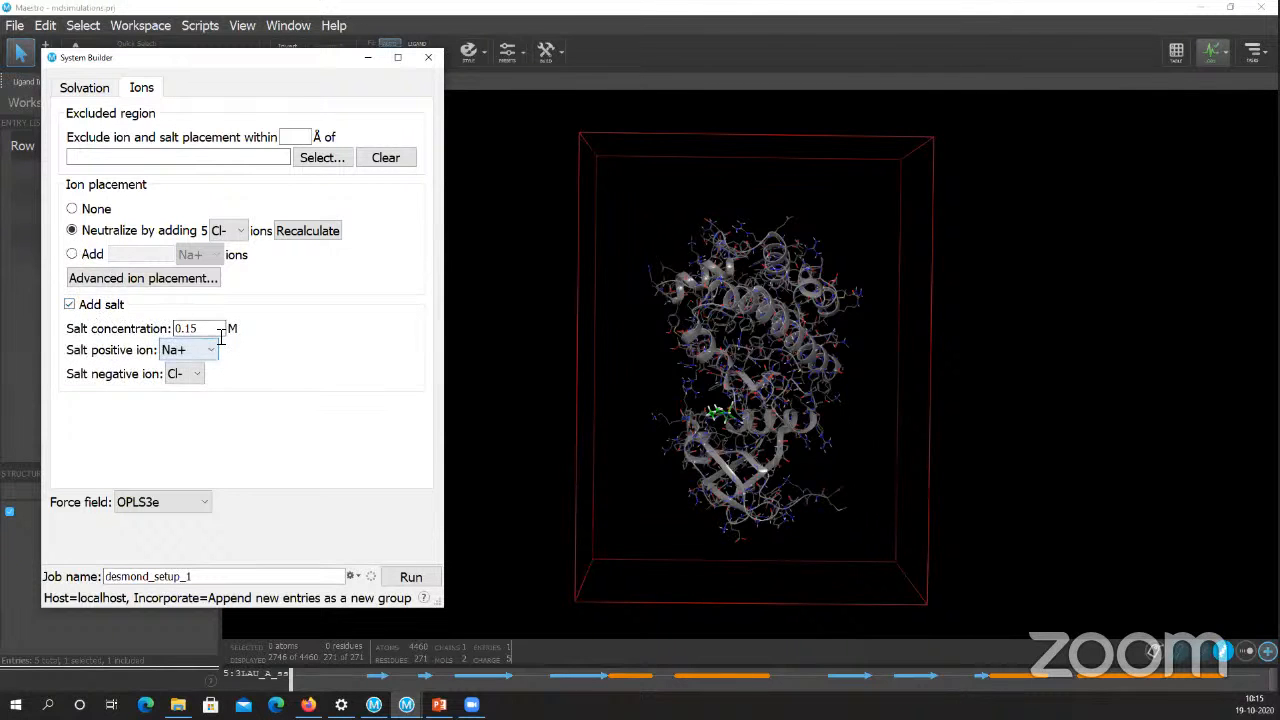
left_click(214, 334)
left_click(202, 508)
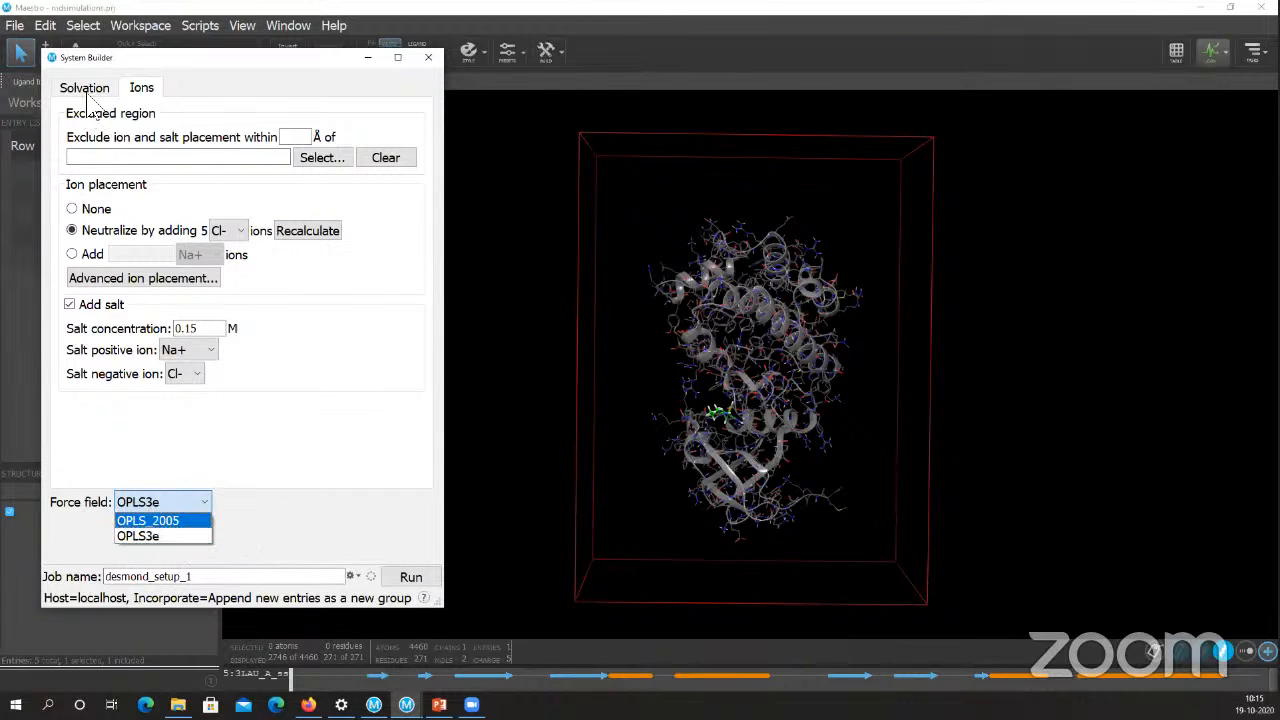
left_click(170, 536)
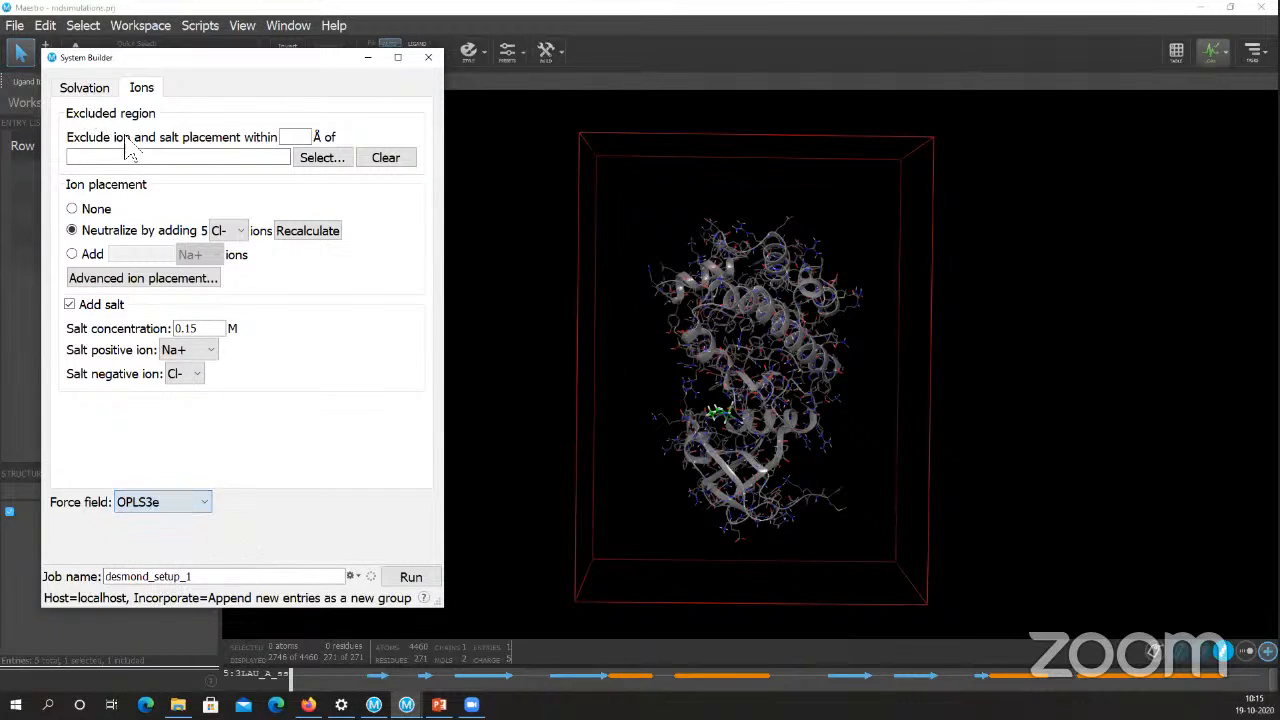
- Return to the solvation settings, keep the TIP3P solvent and Orthorhombic box shape, and minimize the box volume again
left_click(72, 90)
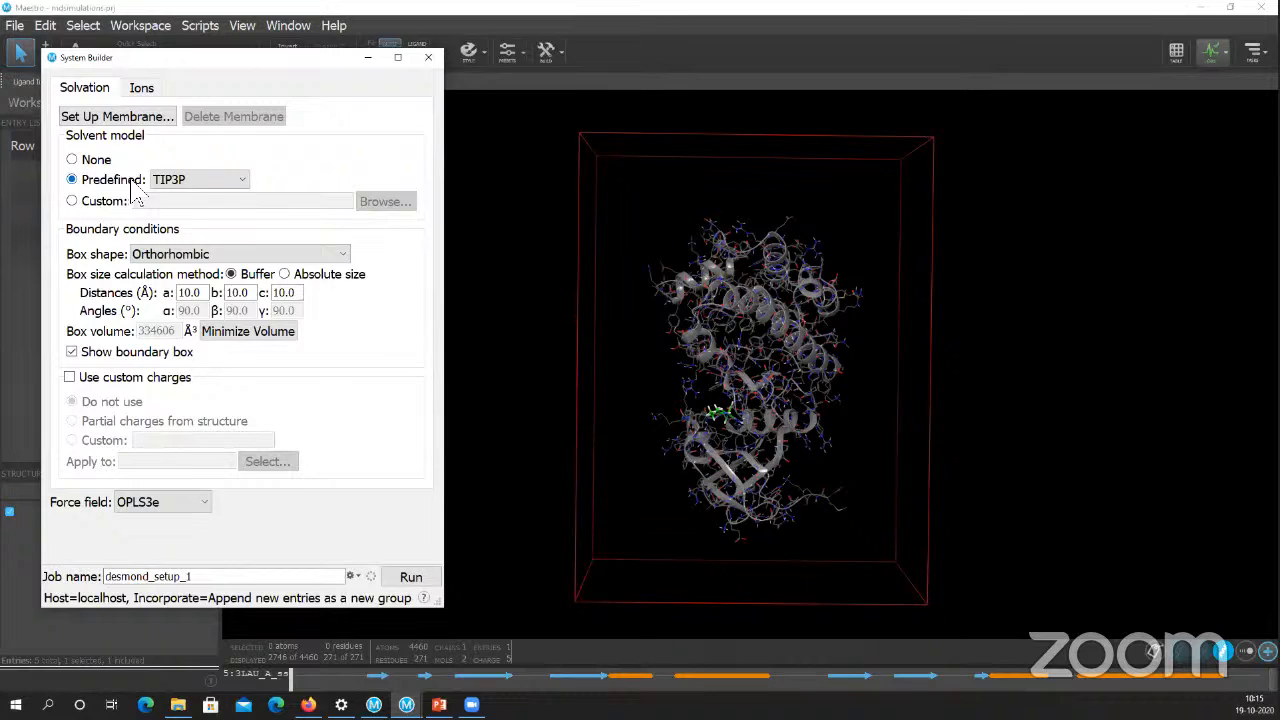
left_click(193, 181)
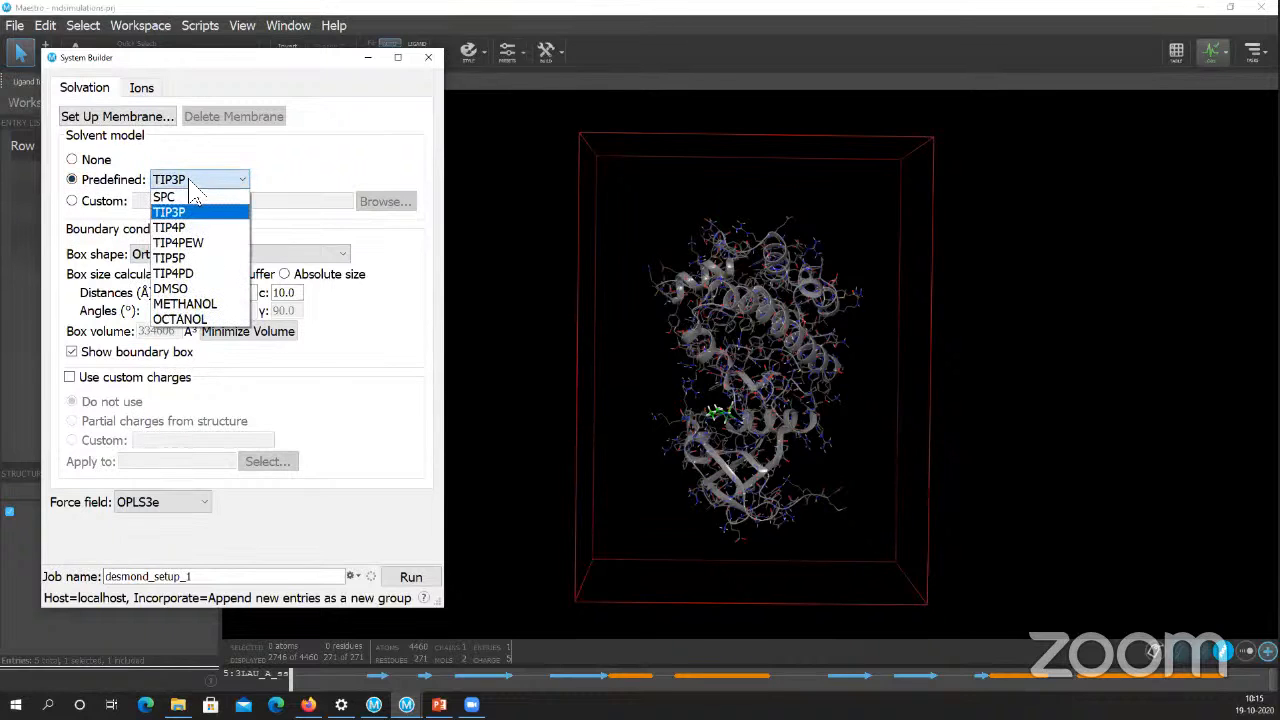
left_click(187, 212)
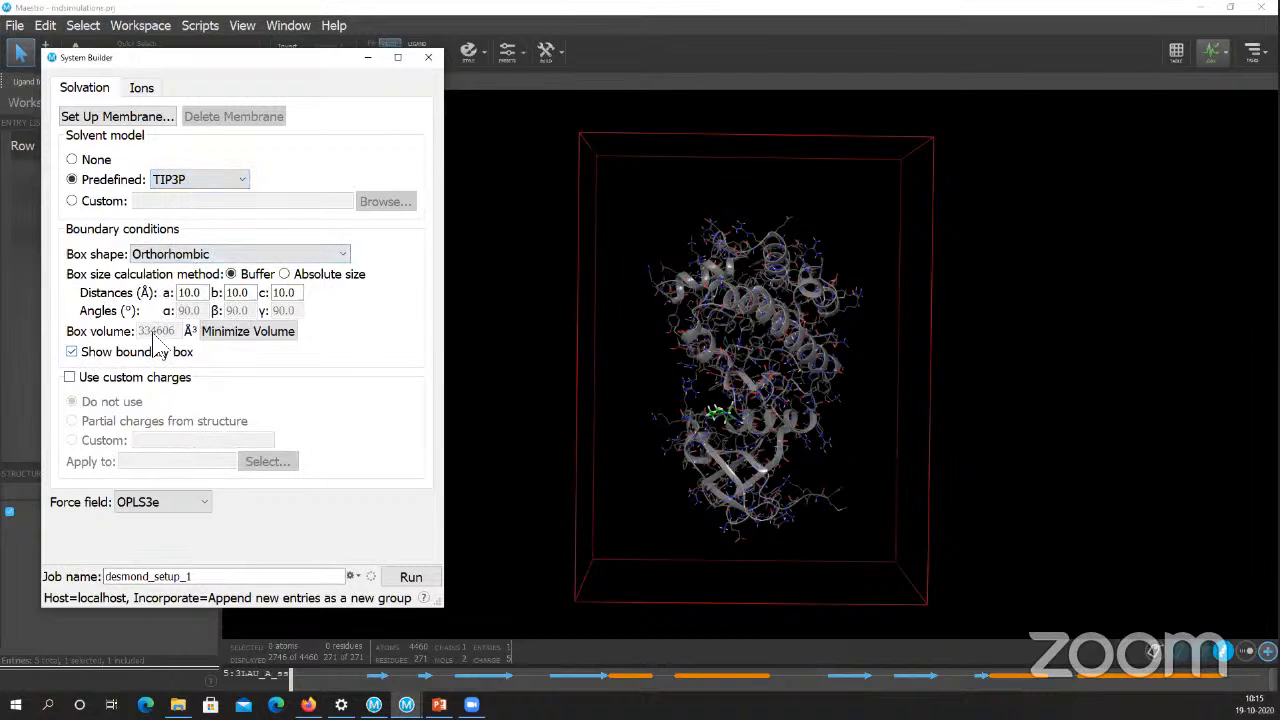
left_click(186, 256)
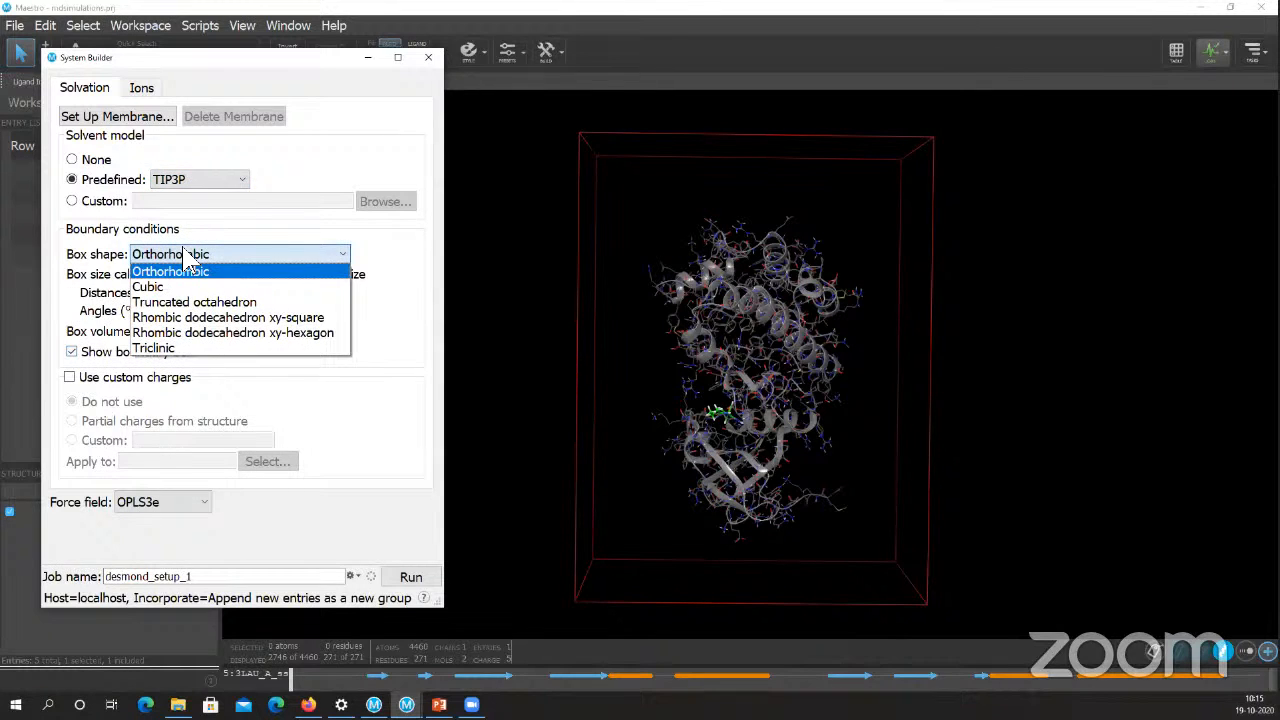
left_click(185, 257)
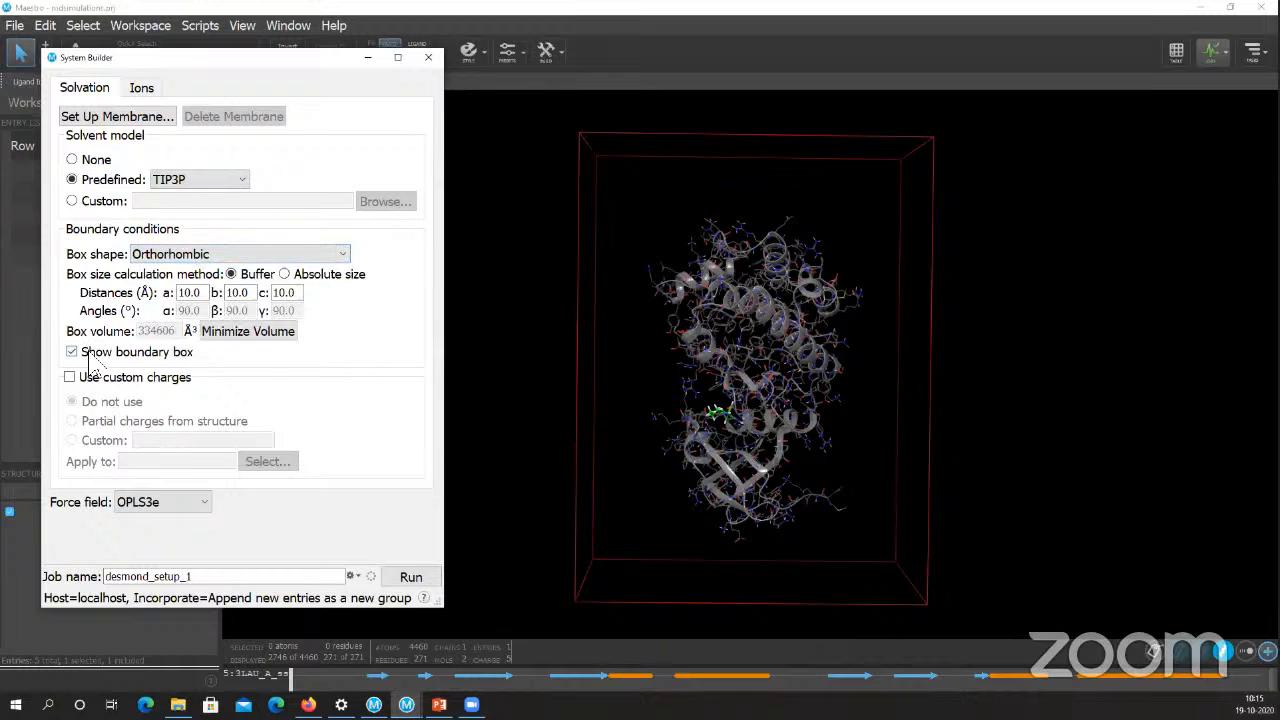
key("ctrl")
left_click(242, 335)
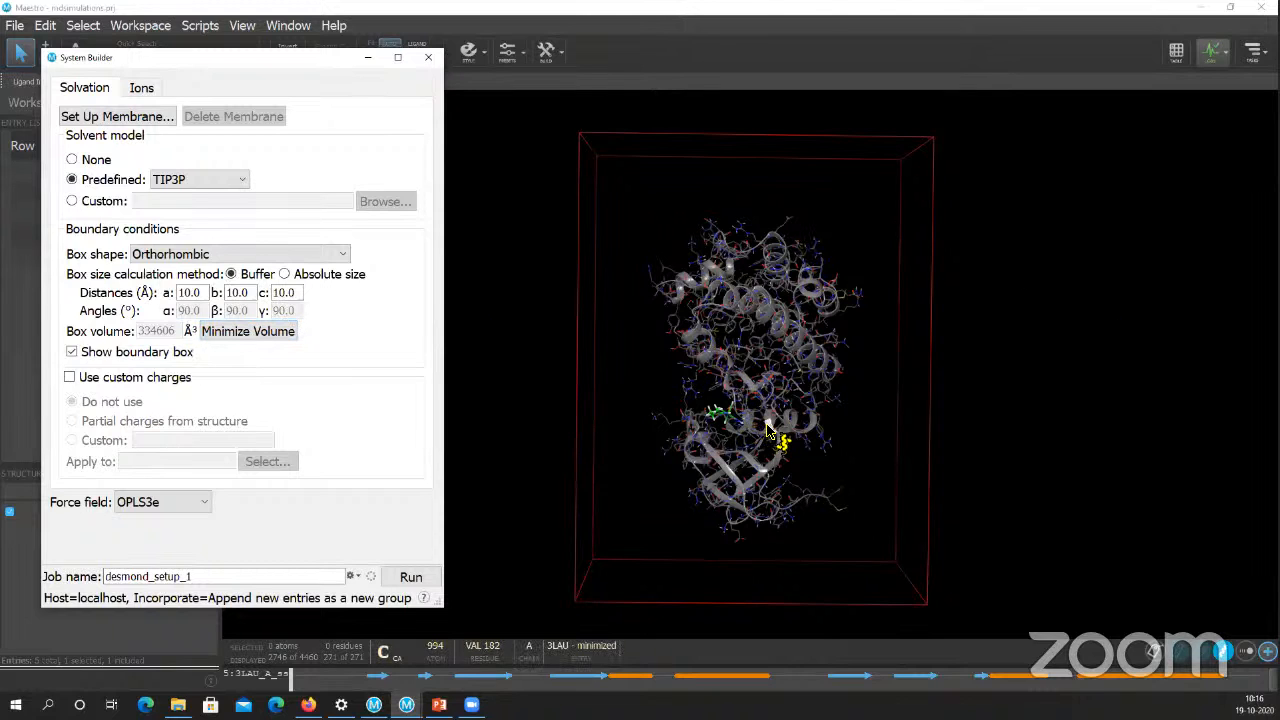
- Recheck the ion and solvation settings and run the system setup job desmond_setup_1
left_click(143, 90)
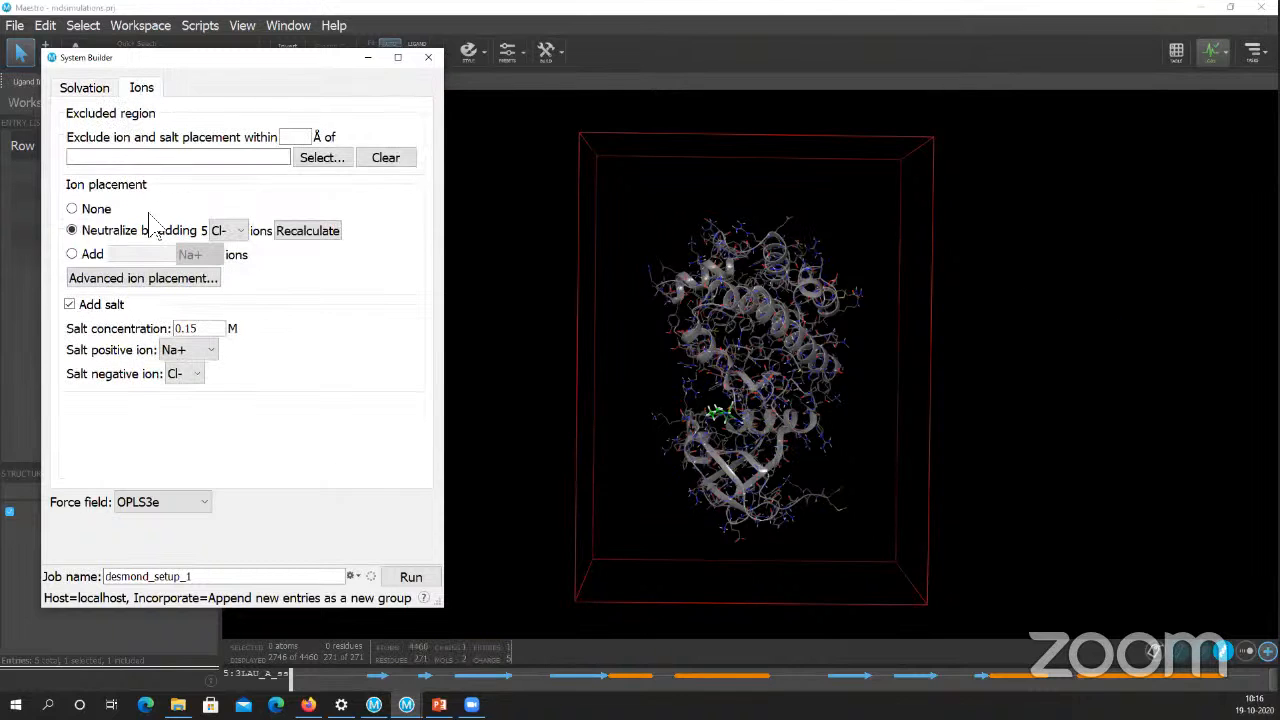
left_click(73, 88)
left_click(410, 580)
left_click(413, 588)
key("ctrl")
key("ctrl")
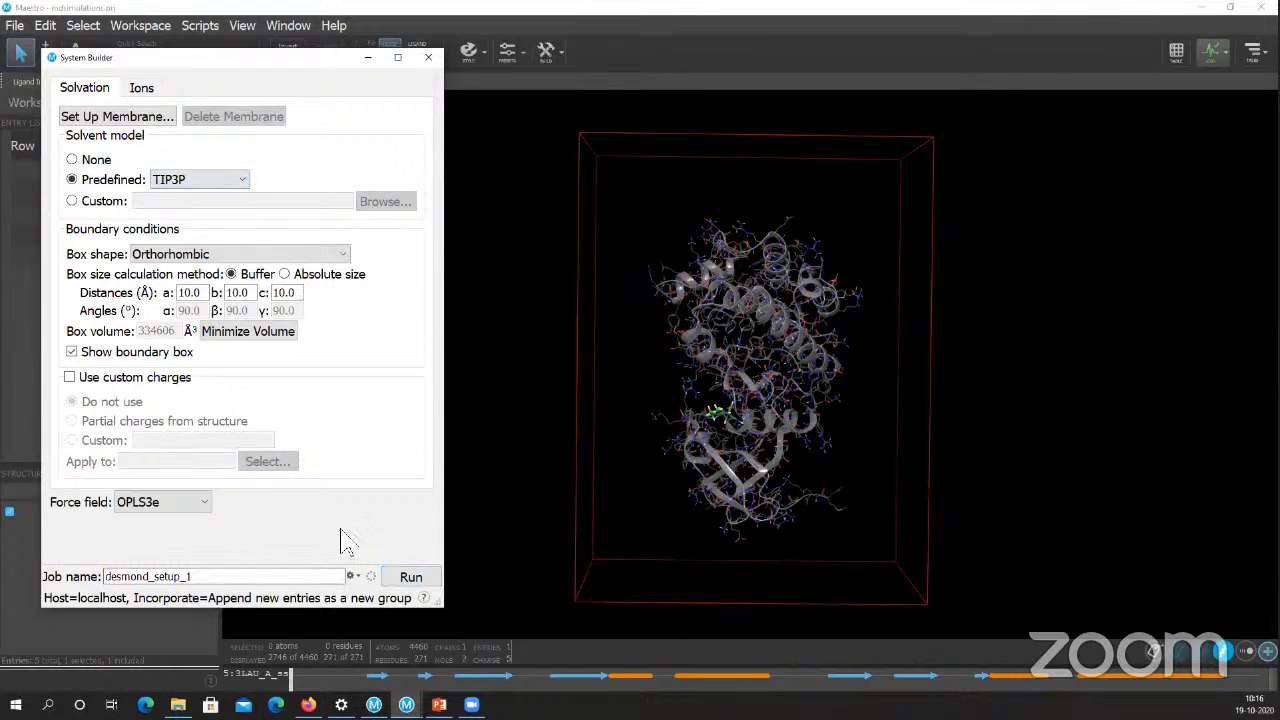
left_click(404, 578)
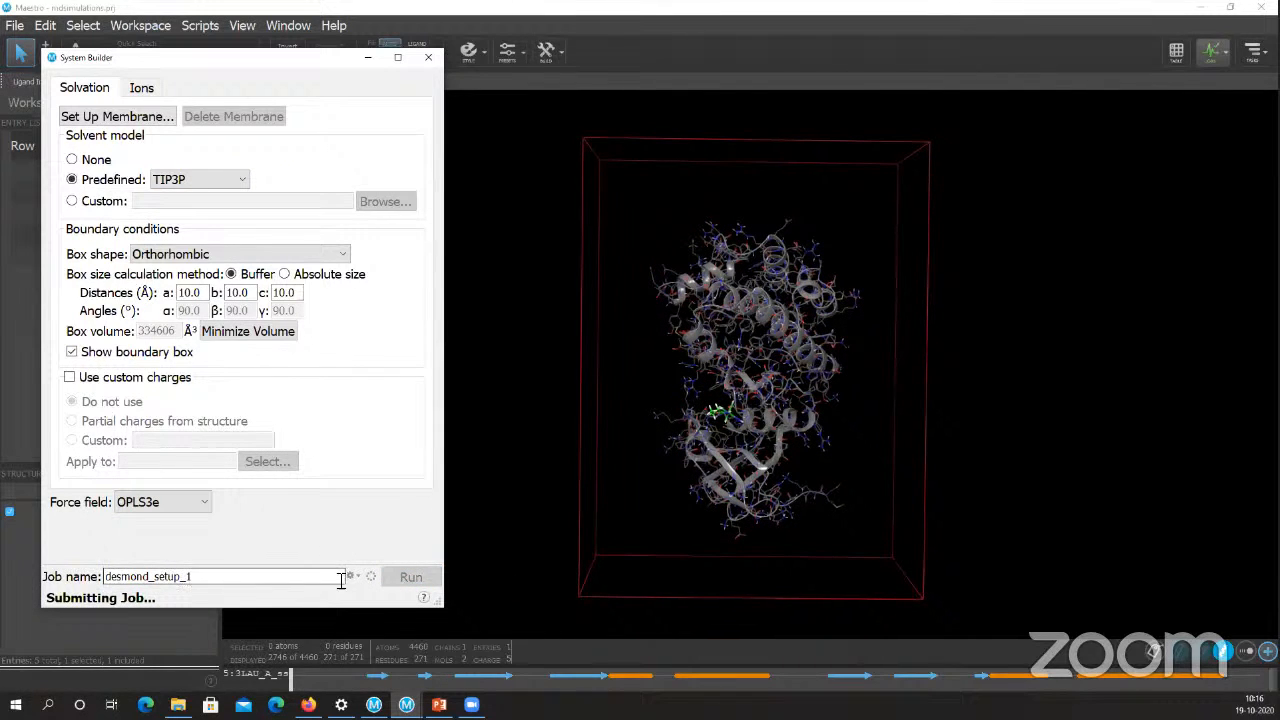
- Close the System Builder and check the status of the desmond_setup_1 job
left_click(424, 60)
left_click(1210, 54)
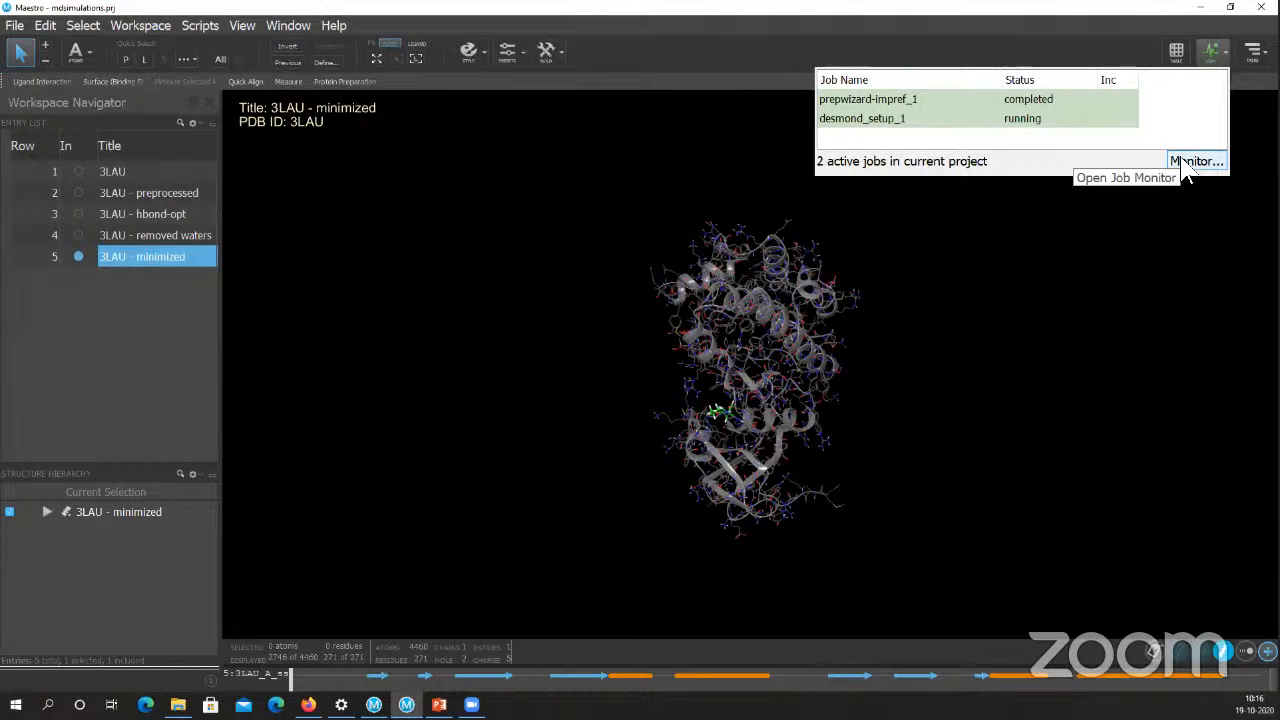
left_click(1034, 375)
- Inspect the minimized 3LAU protein and its bound ligand up close from several angles
middle_click_drag(876, 274, 1212, 246)
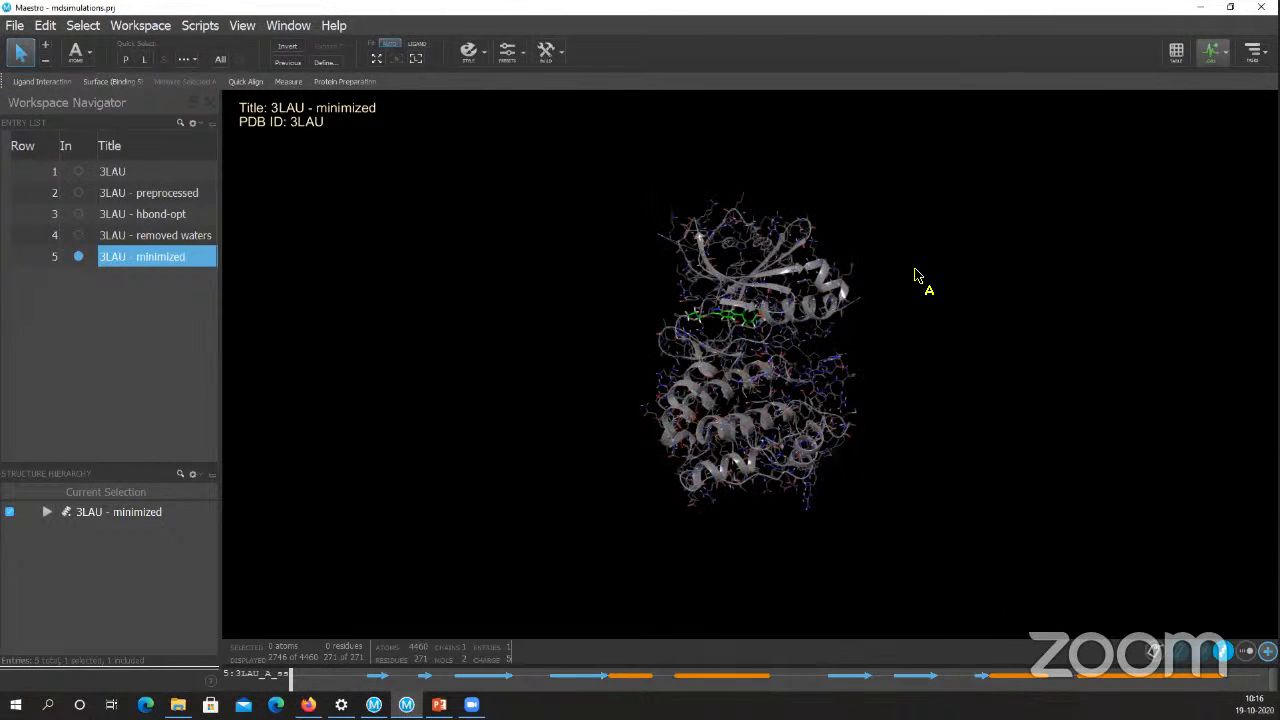
left_click(929, 359)
scroll(898, 410, "up", 2)
scroll(898, 410, "up", 2)
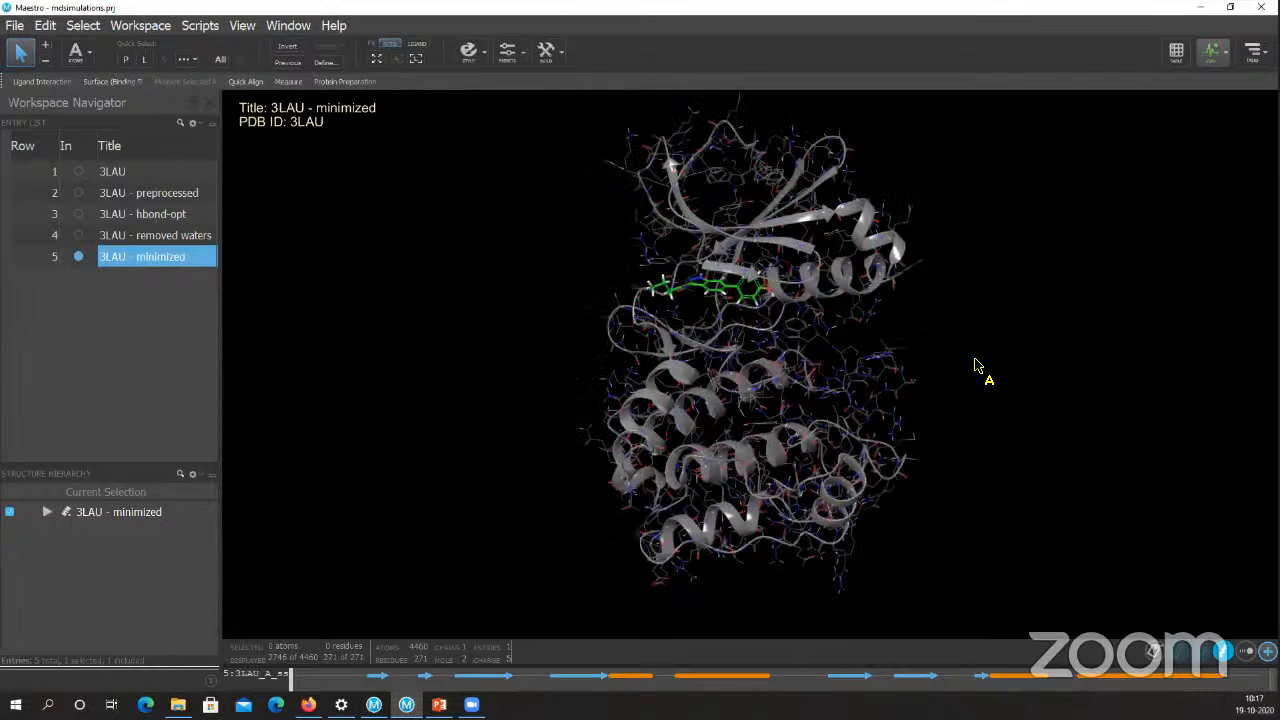
middle_click_drag(987, 270, 997, 309)
middle_click_drag(1030, 398, 1035, 390)
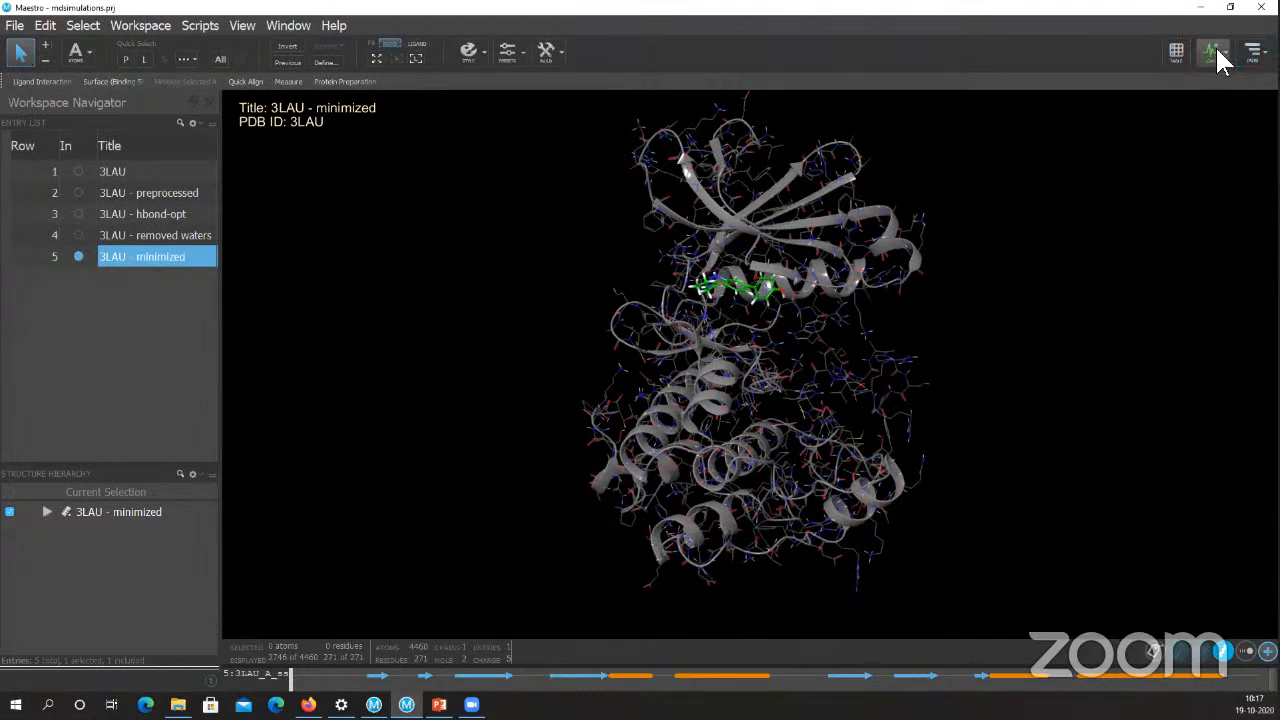
- Include the solvated 3LAU entry from the desmond_setup_1 output group in the workspace
left_click(106, 288)
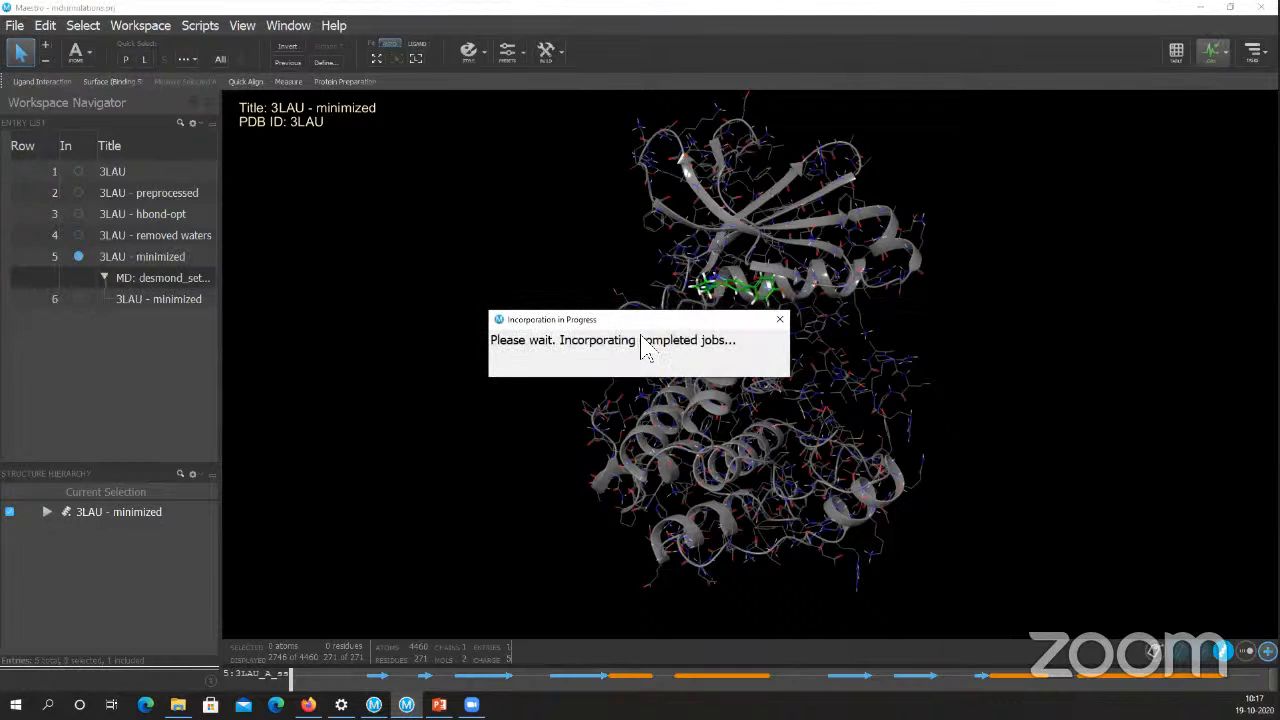
left_click(689, 341)
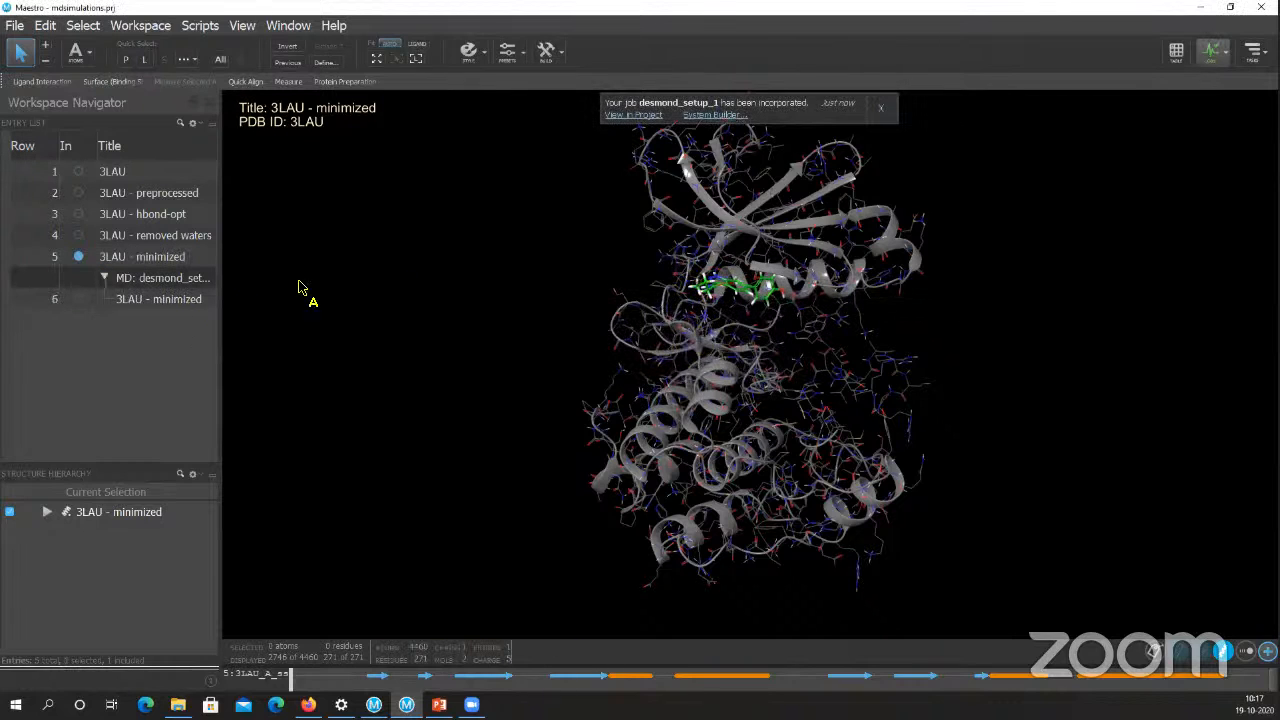
left_click(77, 299)
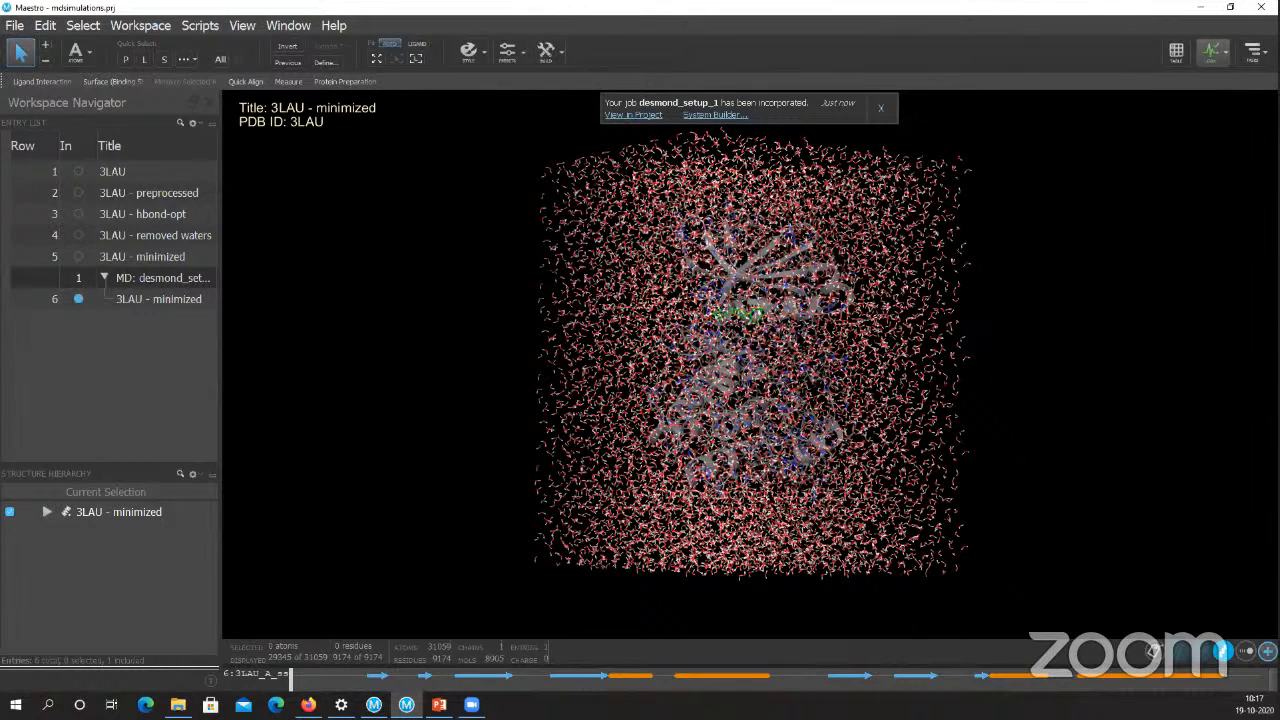
- Examine the water box around the protein from several angles, both close up and as a whole
mouse_move(850, 365)
middle_mouse_down()
mouse_move(762, 360)
mouse_move(720, 390)
mouse_move(750, 405)
mouse_move(983, 345)
mouse_move(1077, 371)
mouse_move(872, 377)
middle_mouse_up()
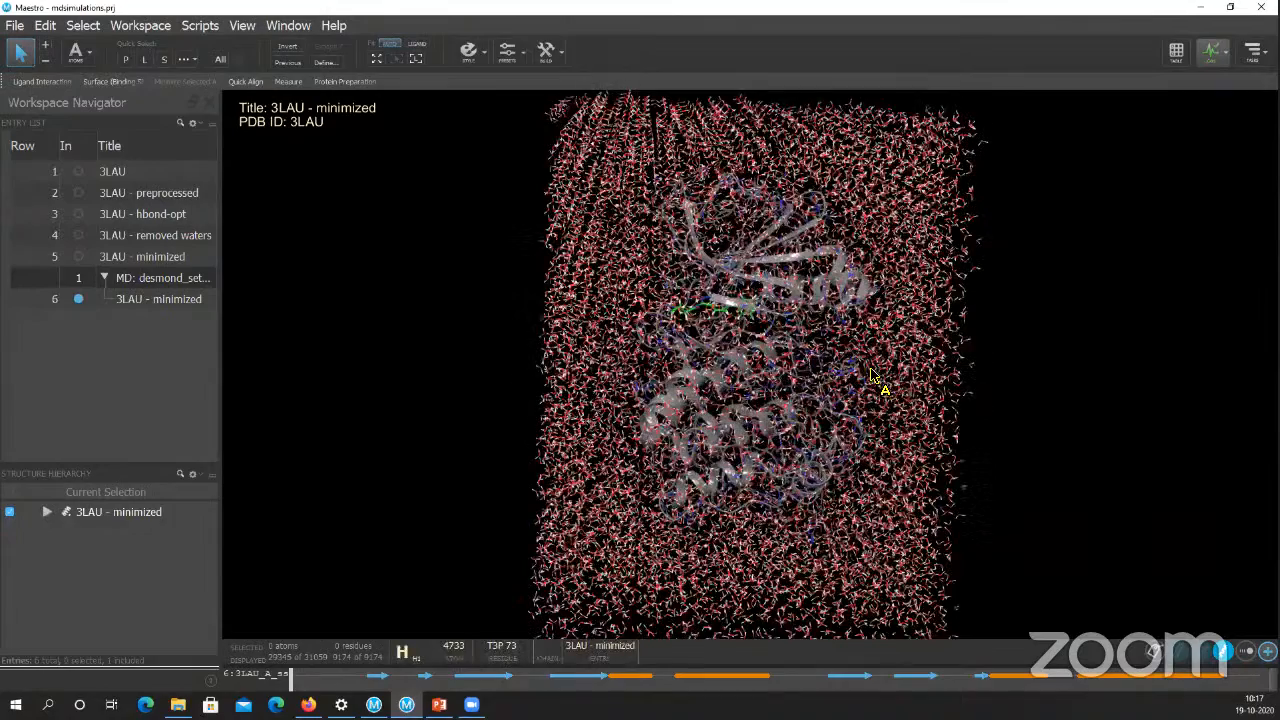
scroll(745, 485, "up", 5)
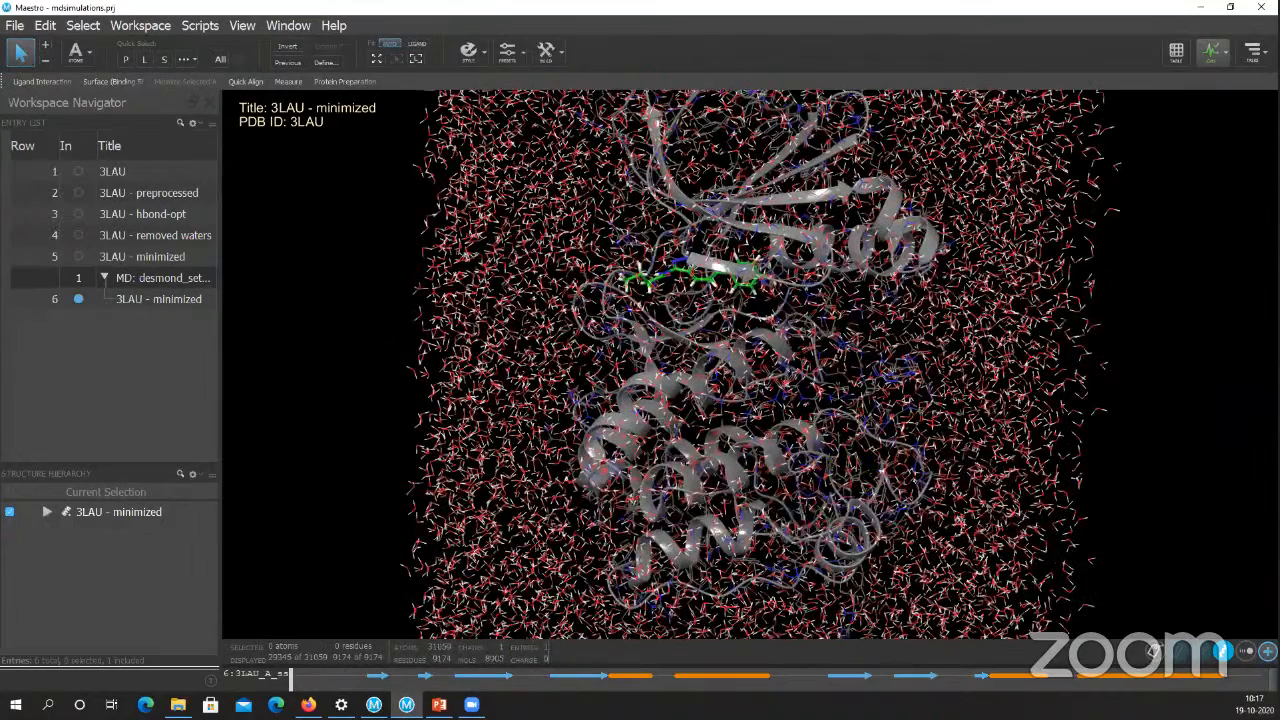
scroll(755, 375, "down", 6)
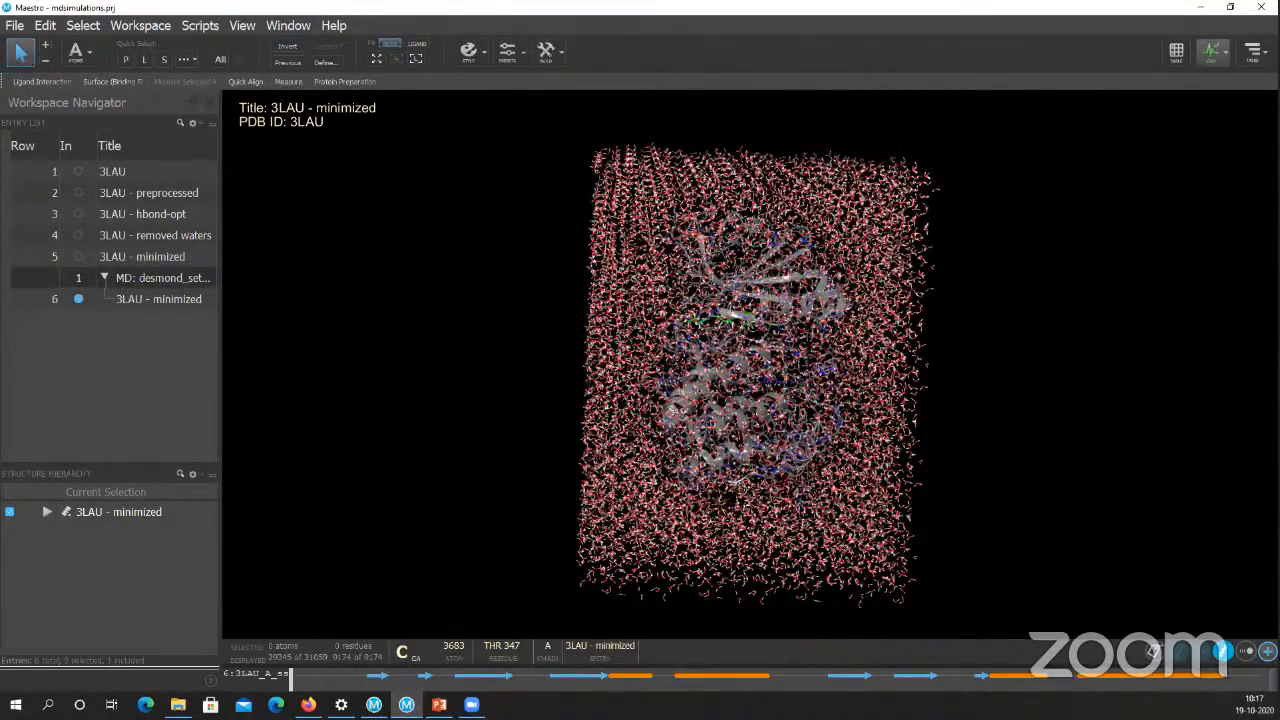
middle_click_drag(755, 375, 925, 385)
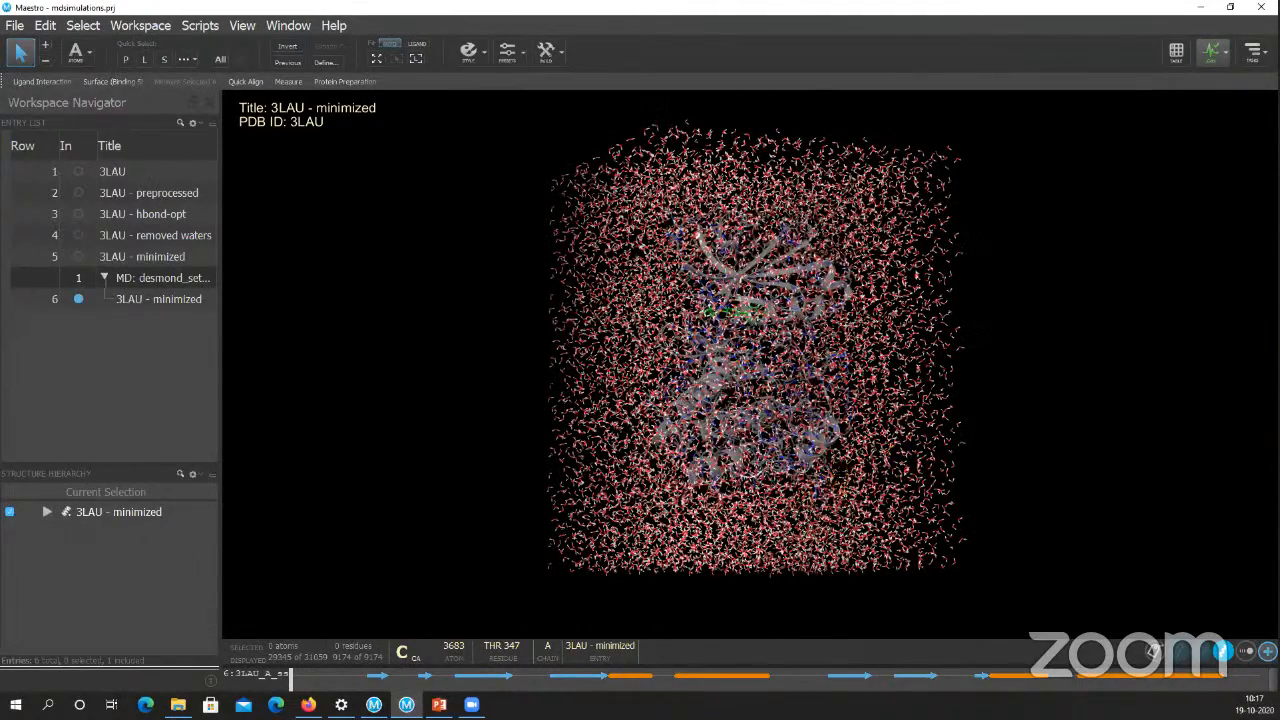
middle_click_drag(755, 375, 923, 466)
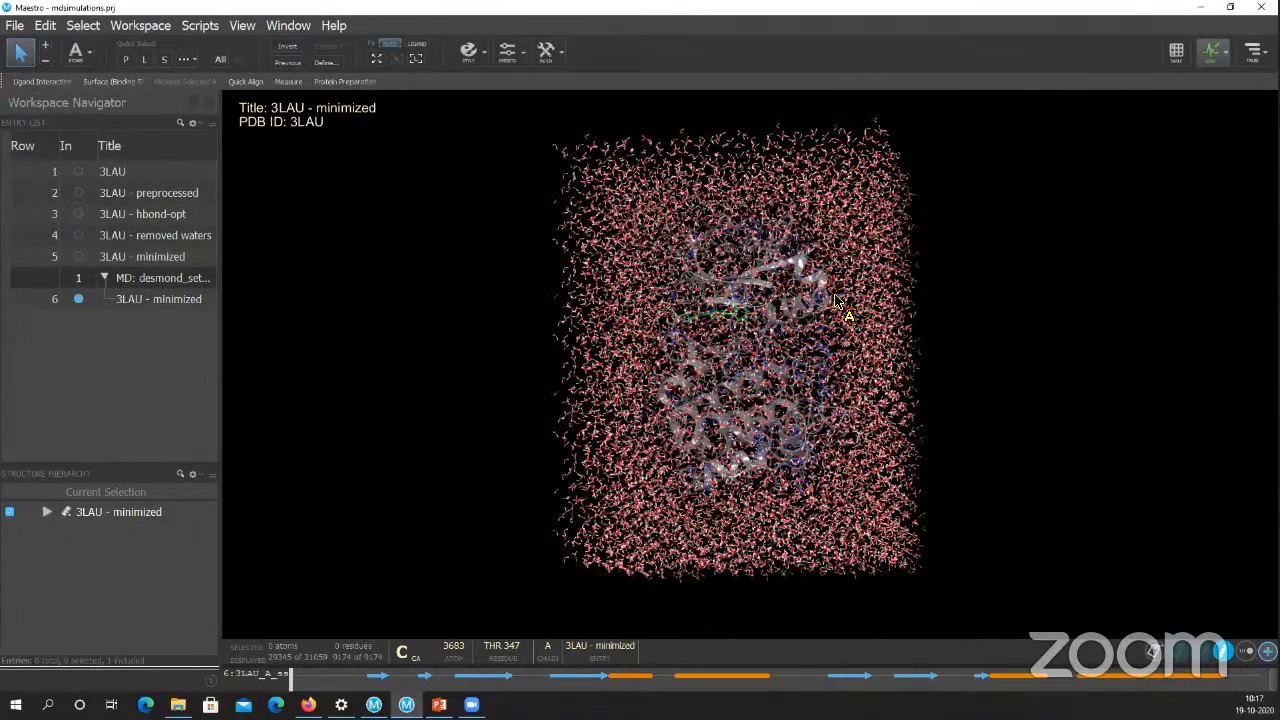
middle_click_drag(879, 429, 1011, 443)
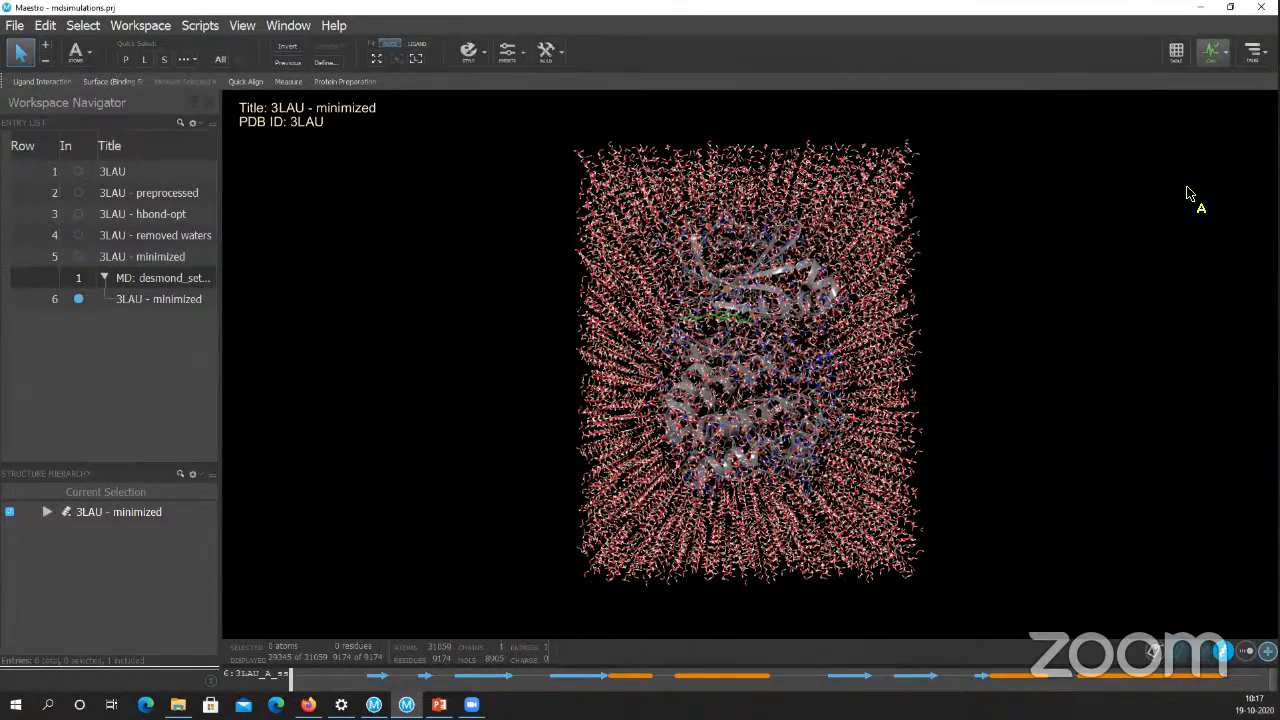
- Browse the Desmond tasks and open the Molecular Dynamics setup
left_click(1252, 54)
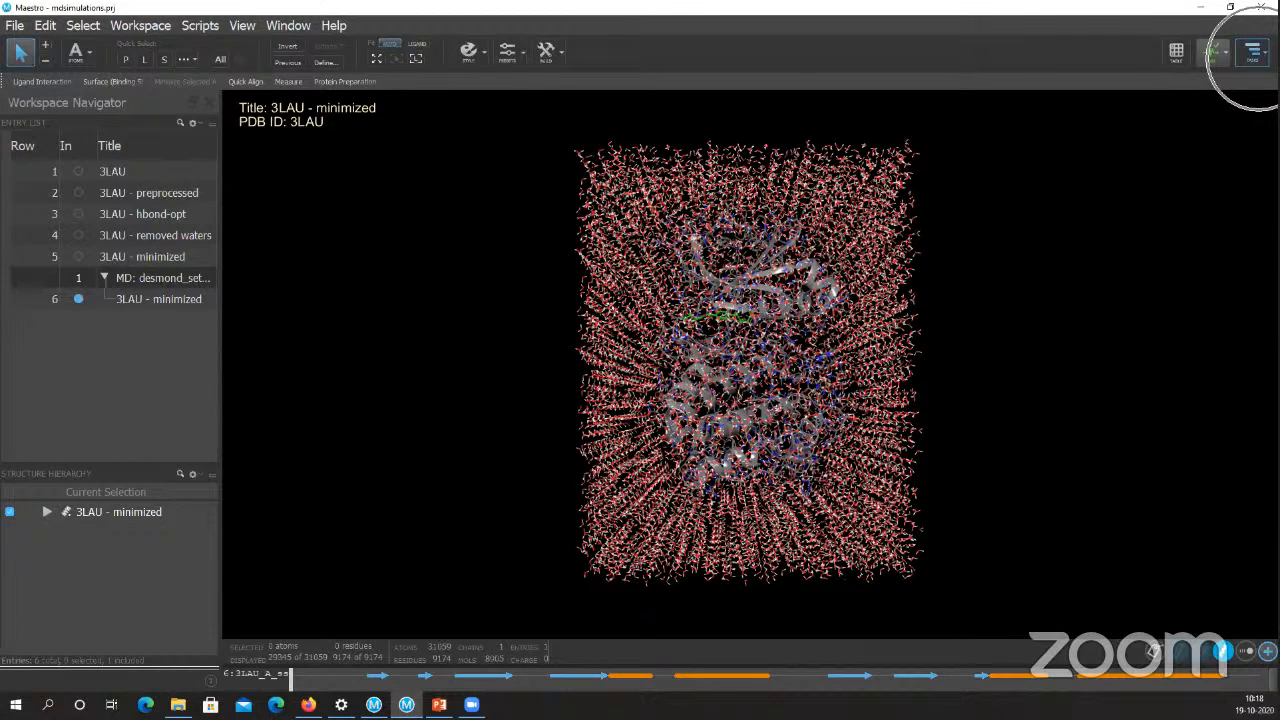
left_click(1252, 54)
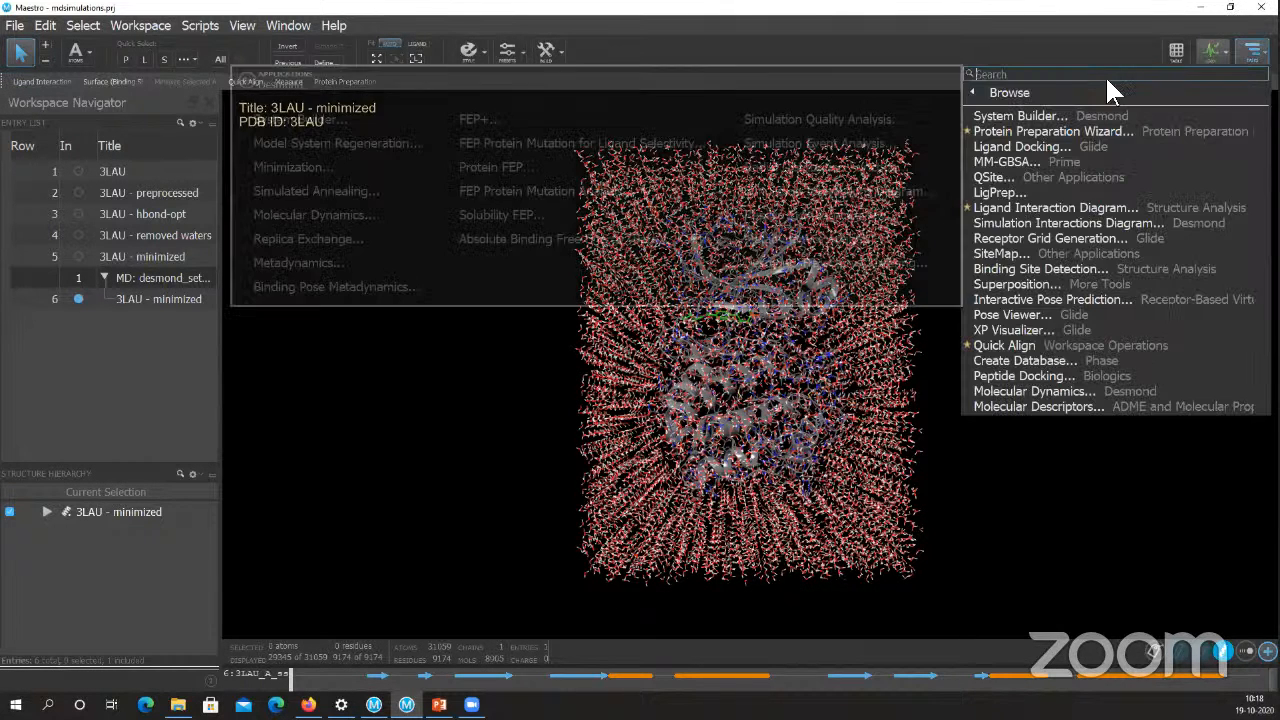
left_click(1043, 88)
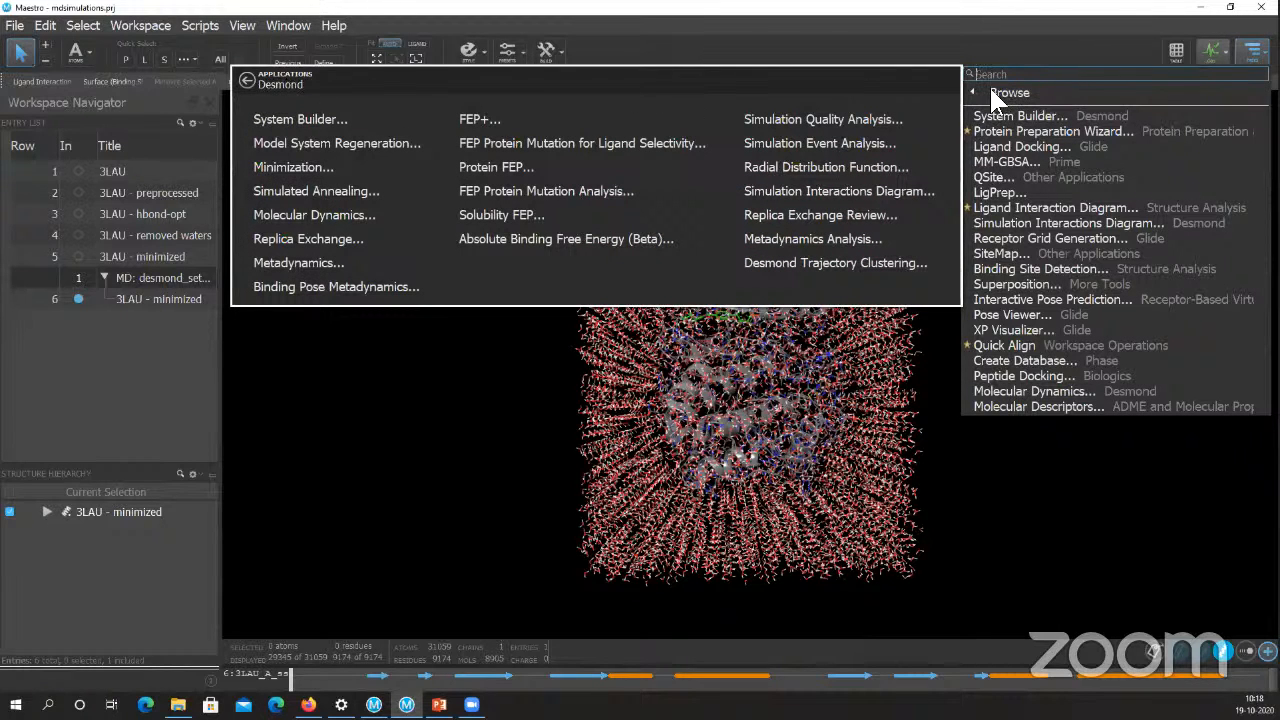
left_click(1008, 95)
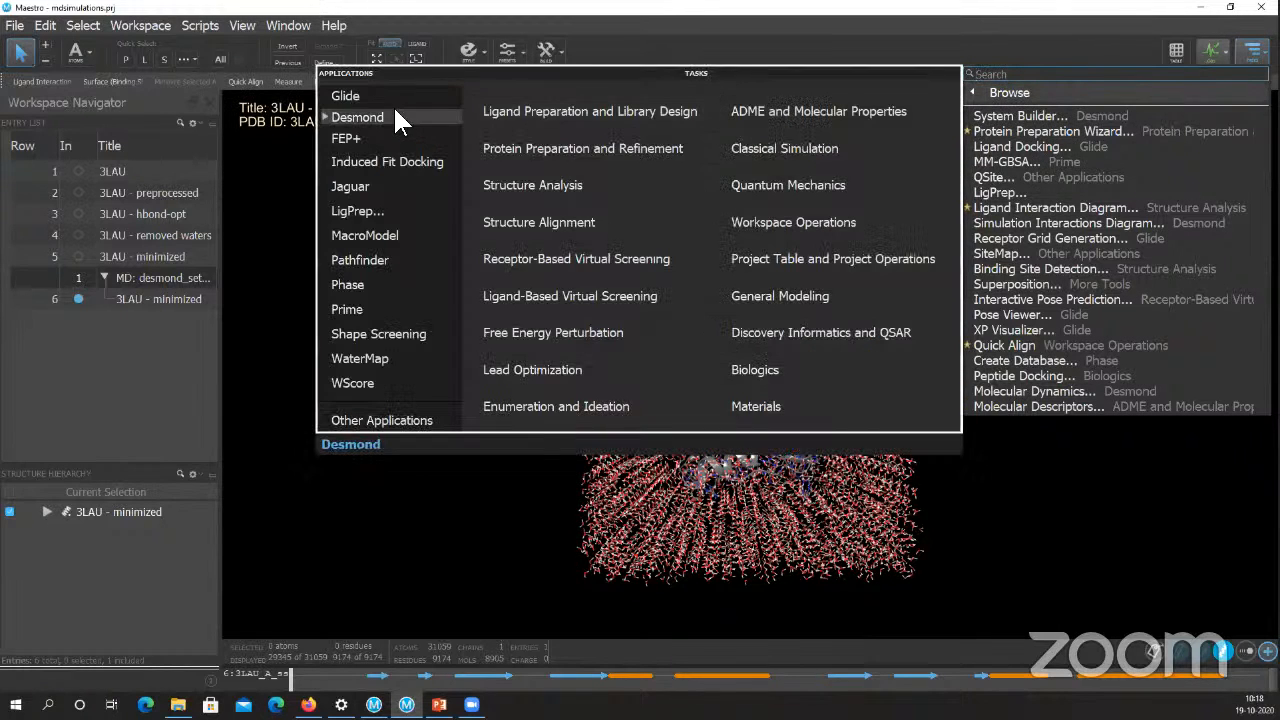
left_click(395, 117)
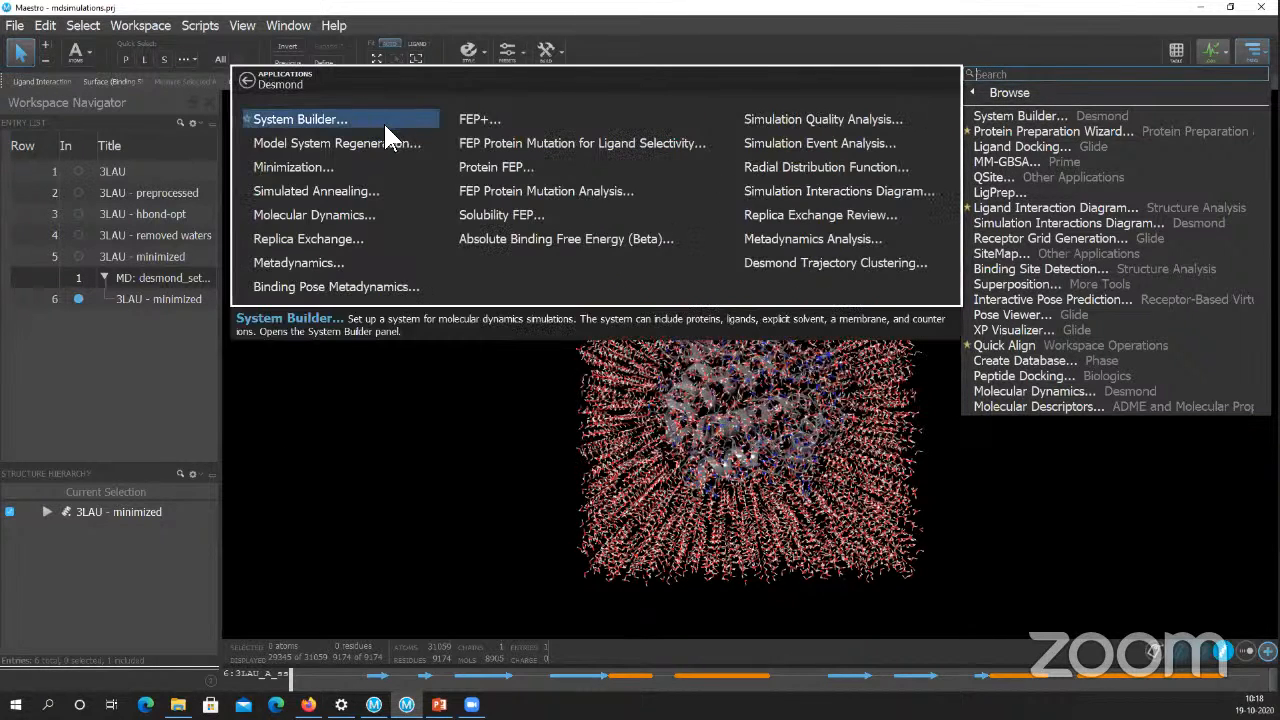
left_click(350, 212)
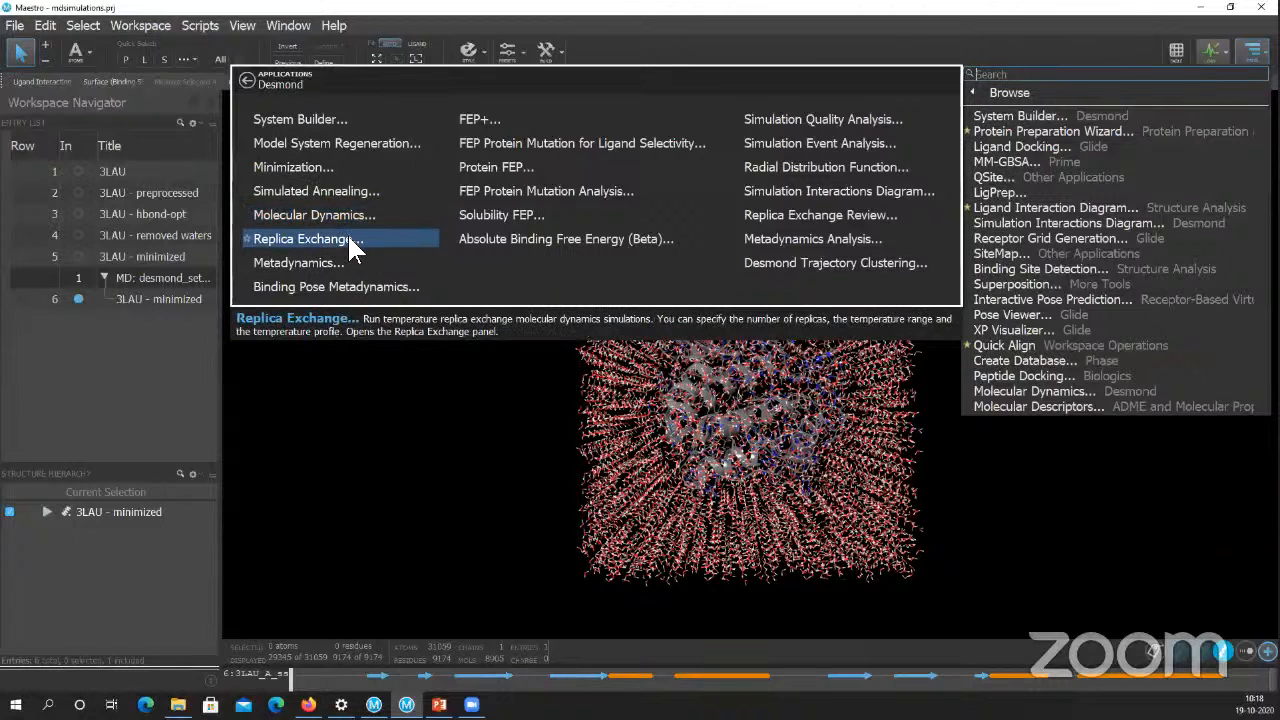
left_click(345, 262)
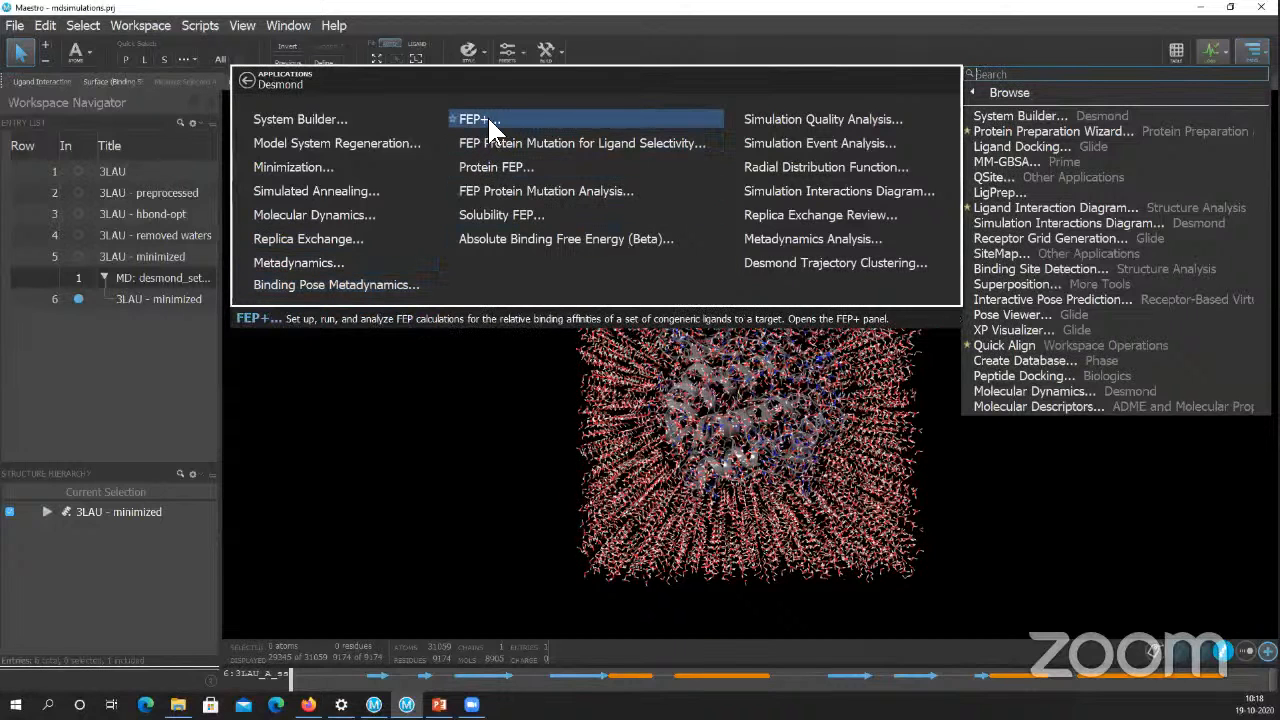
left_click(326, 214)
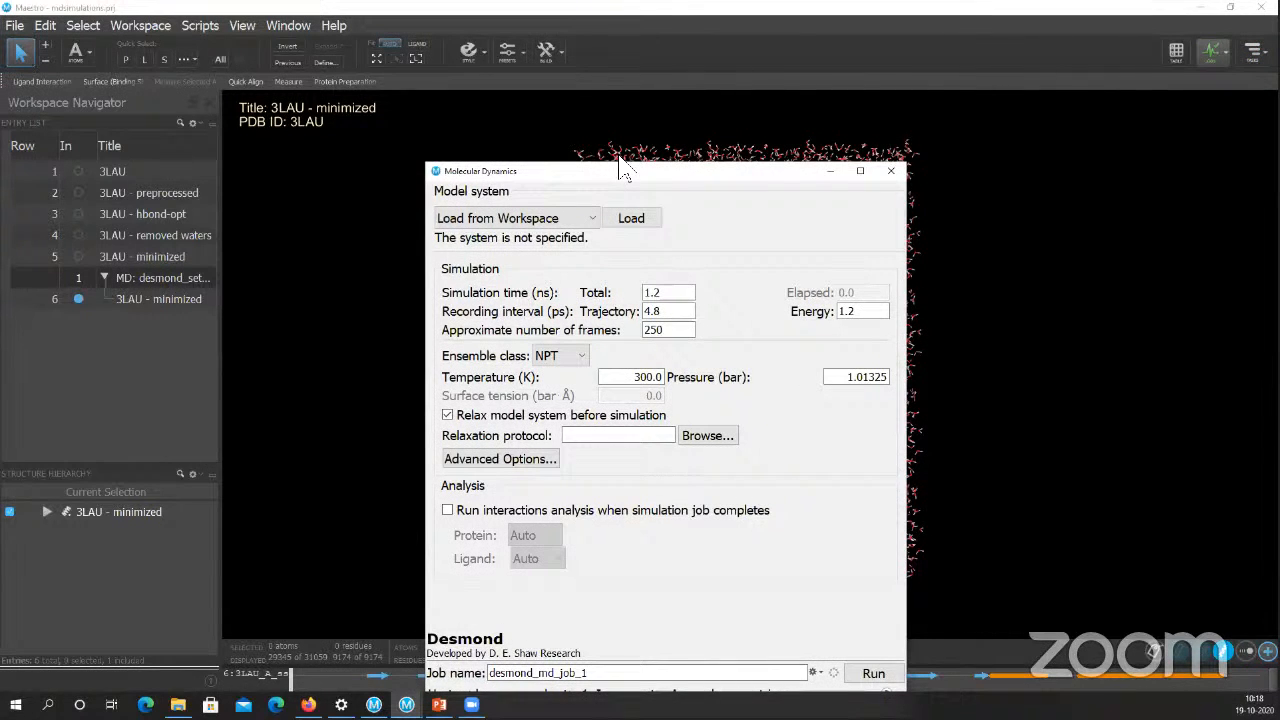
- Load the solvated 3LAU - minimized entry from the workspace as the model system for the simulation
key("ctrl")
key("ctrl")
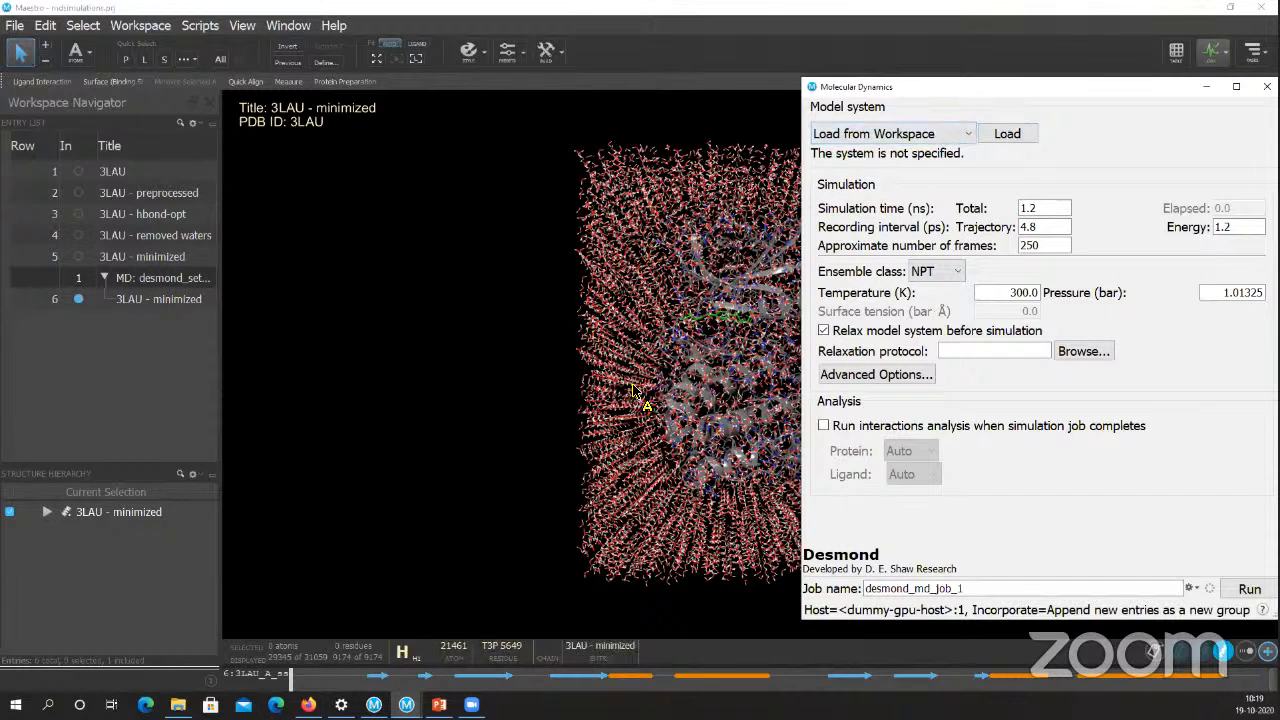
left_click(965, 138)
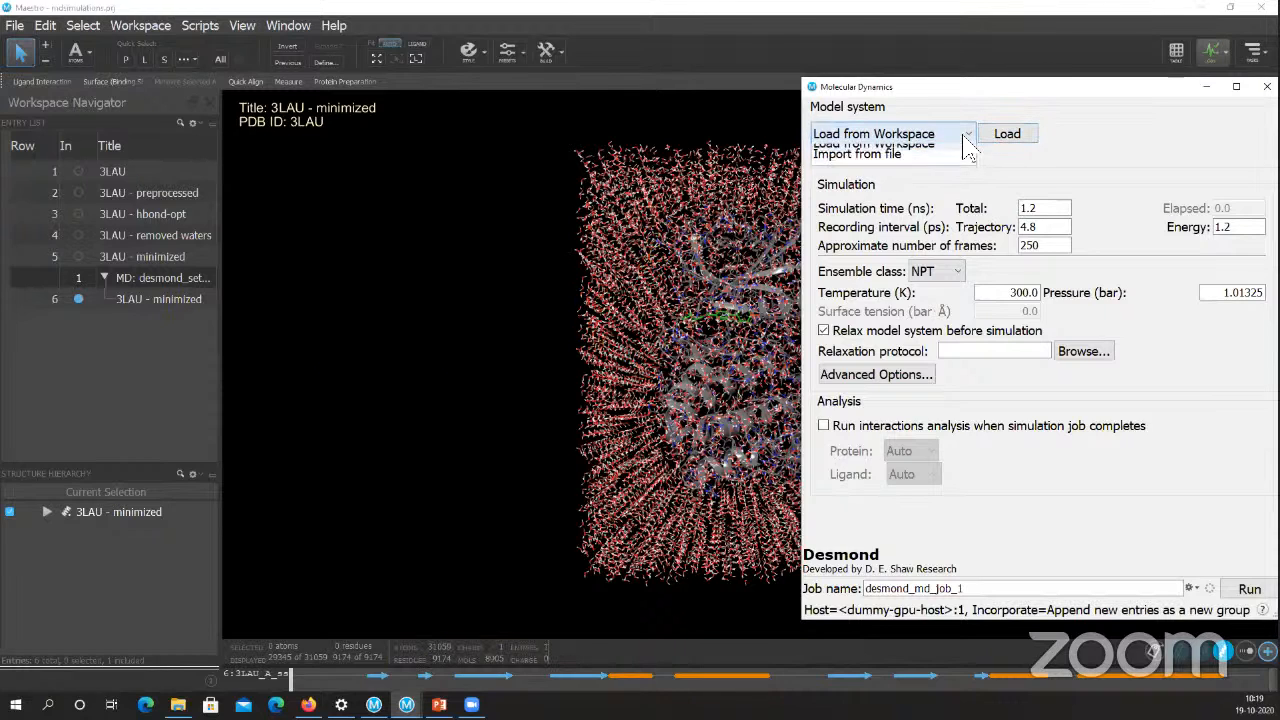
left_click(940, 155)
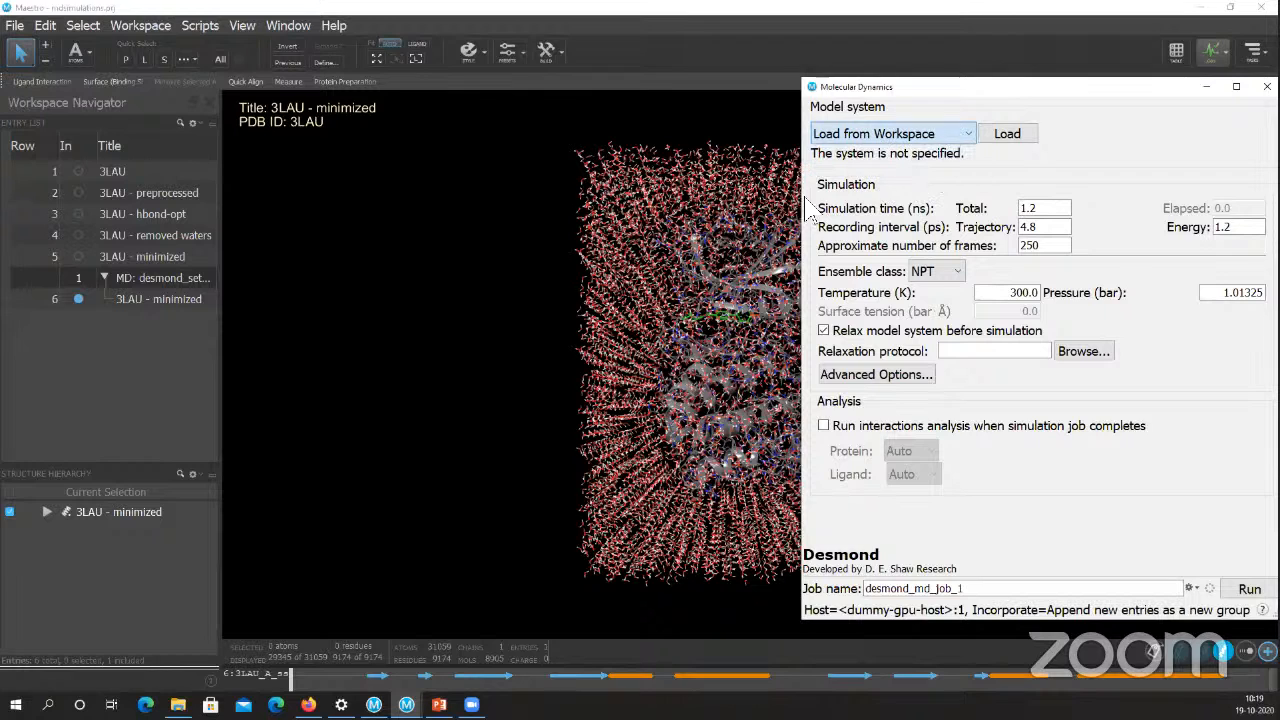
left_click(998, 138)
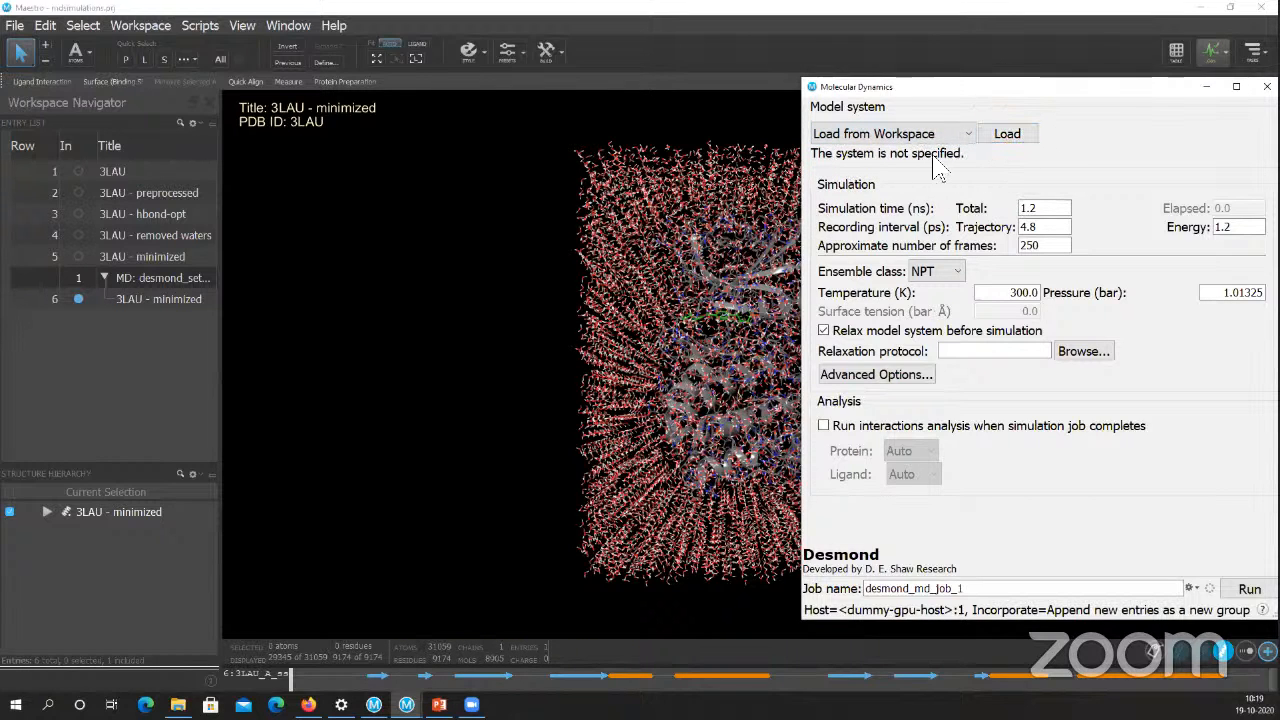
left_click(1008, 138)
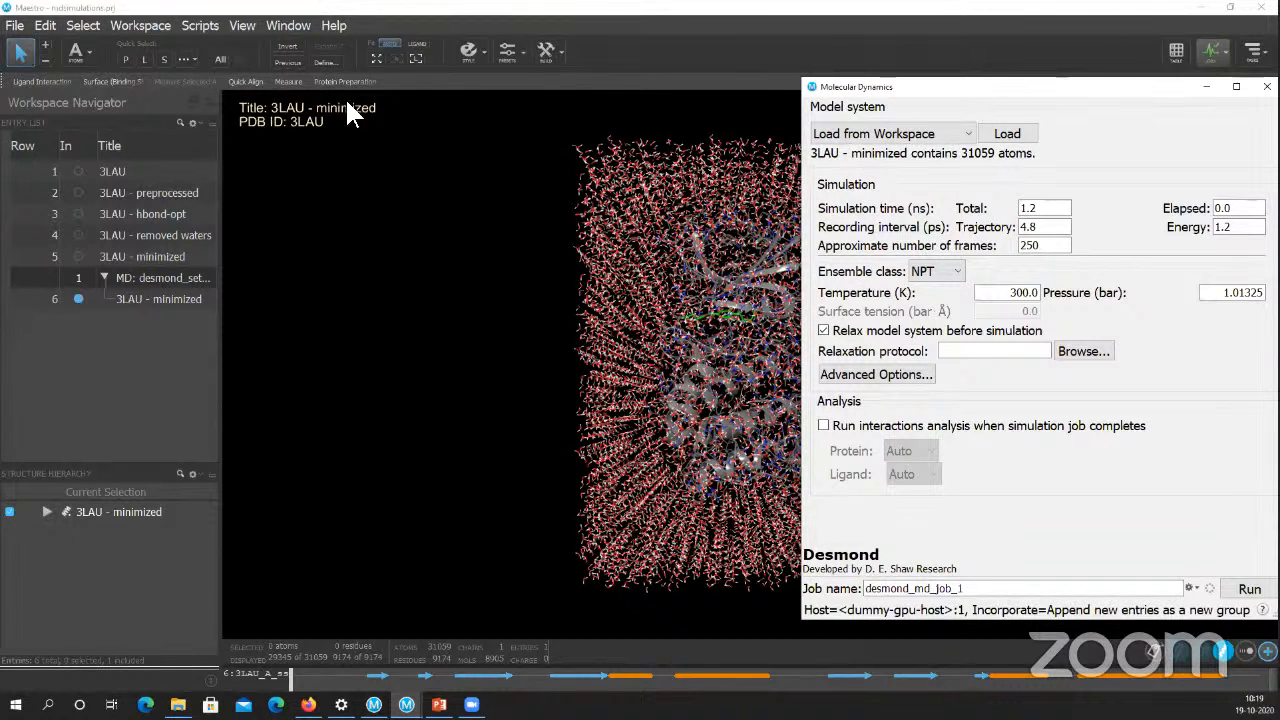
- Set the total simulation time to 10 ns, with the setup window moved clear of the water box
left_click_drag(1020, 87, 294, 98)
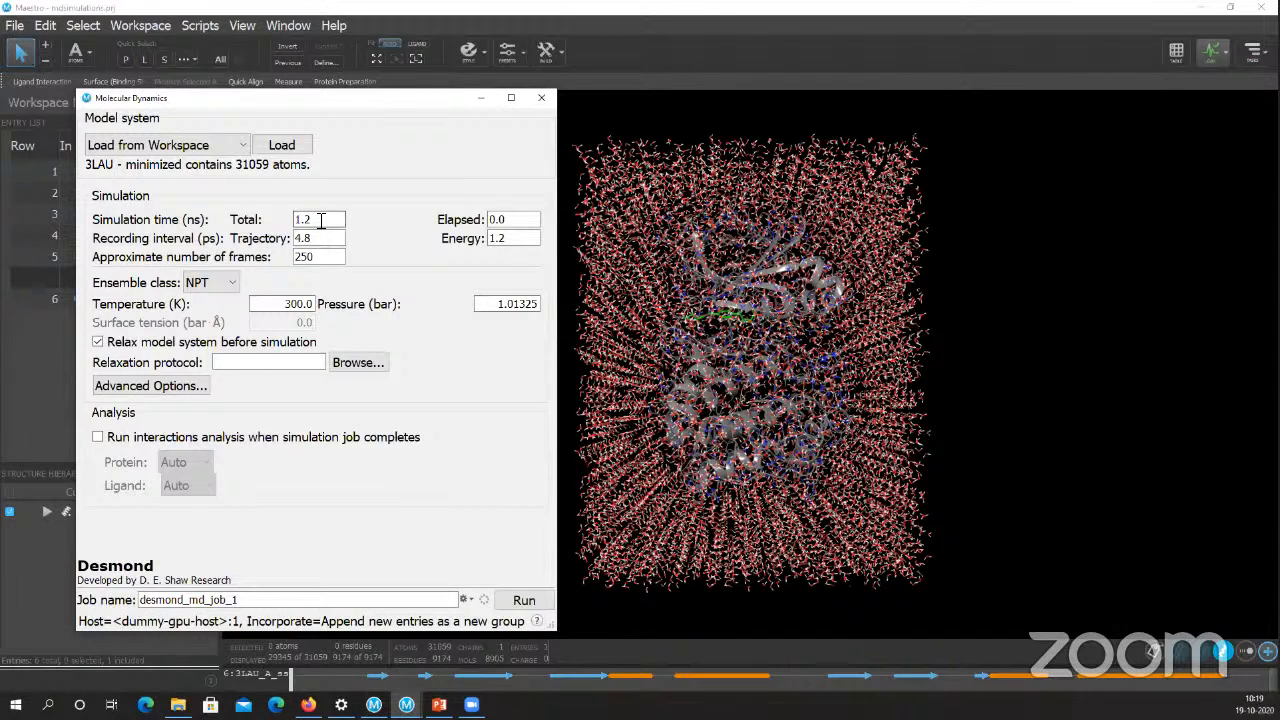
double_click(321, 221)
triple_click(321, 221)
type("10")
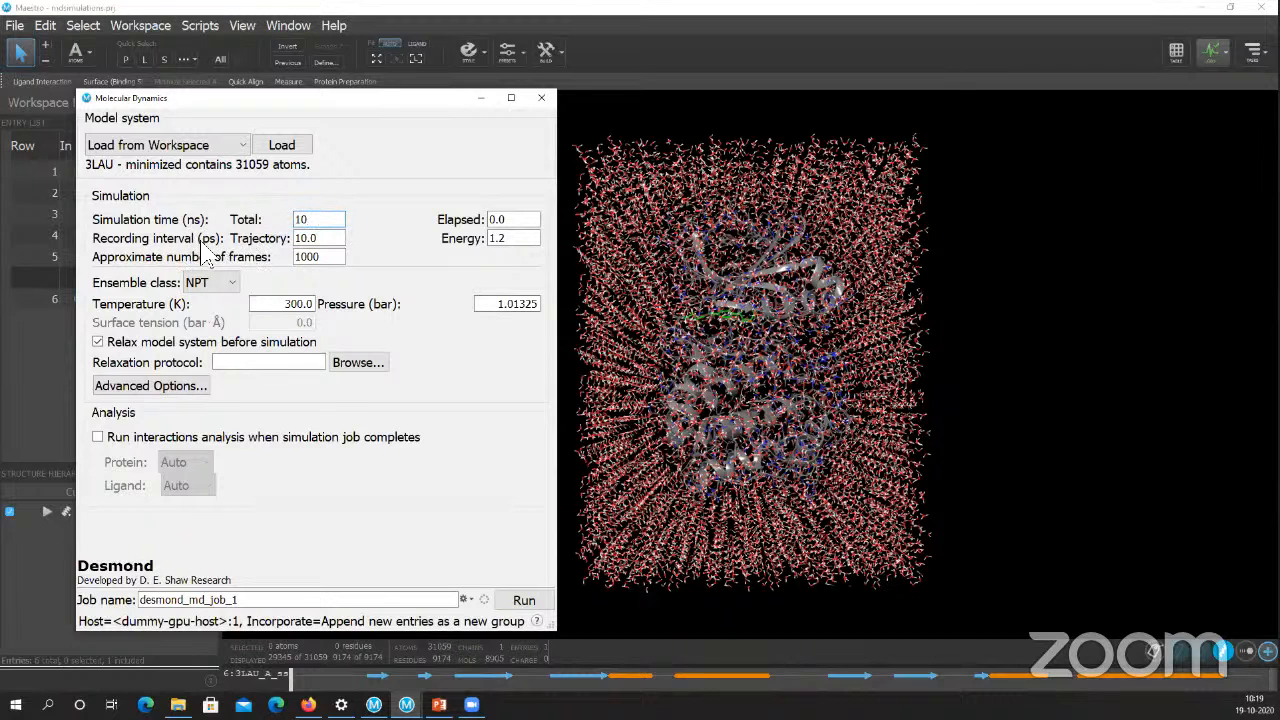
- Set the energy recording interval to 10 ps to match the trajectory recording interval
left_click(318, 238)
left_click(307, 239)
type(".")
left_click(507, 242)
left_click(512, 245)
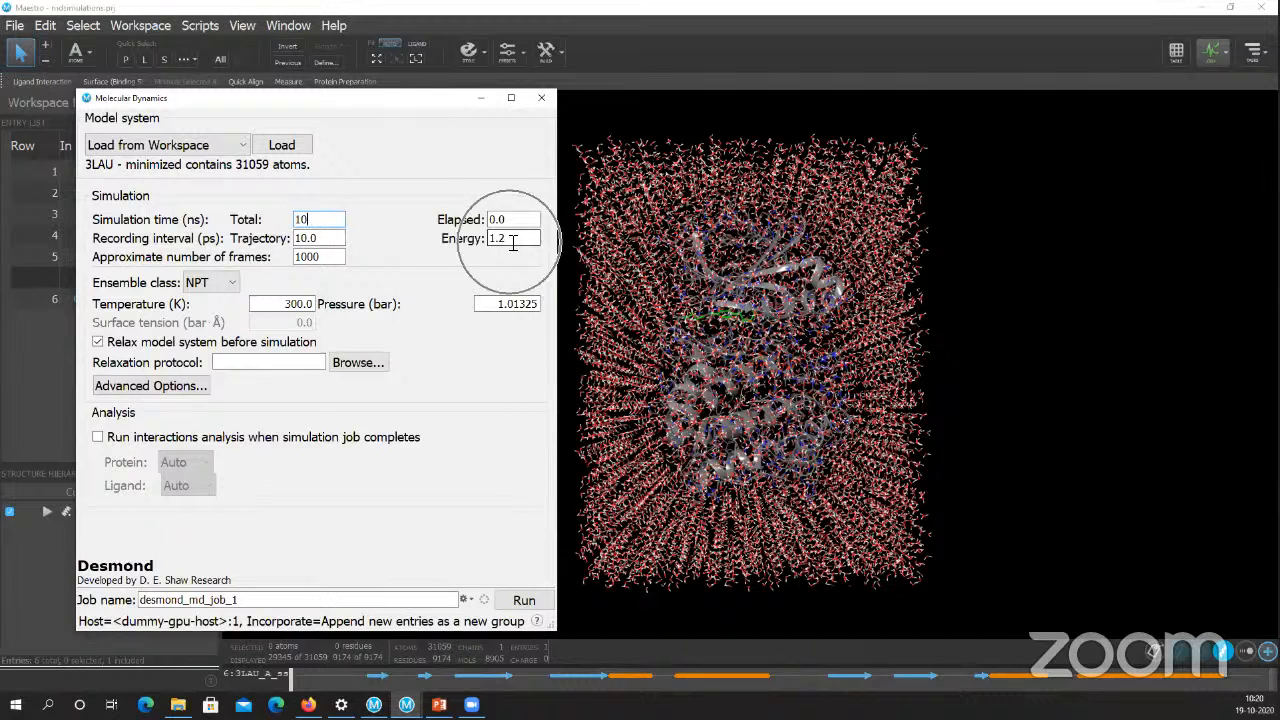
double_click(512, 245)
type("10")
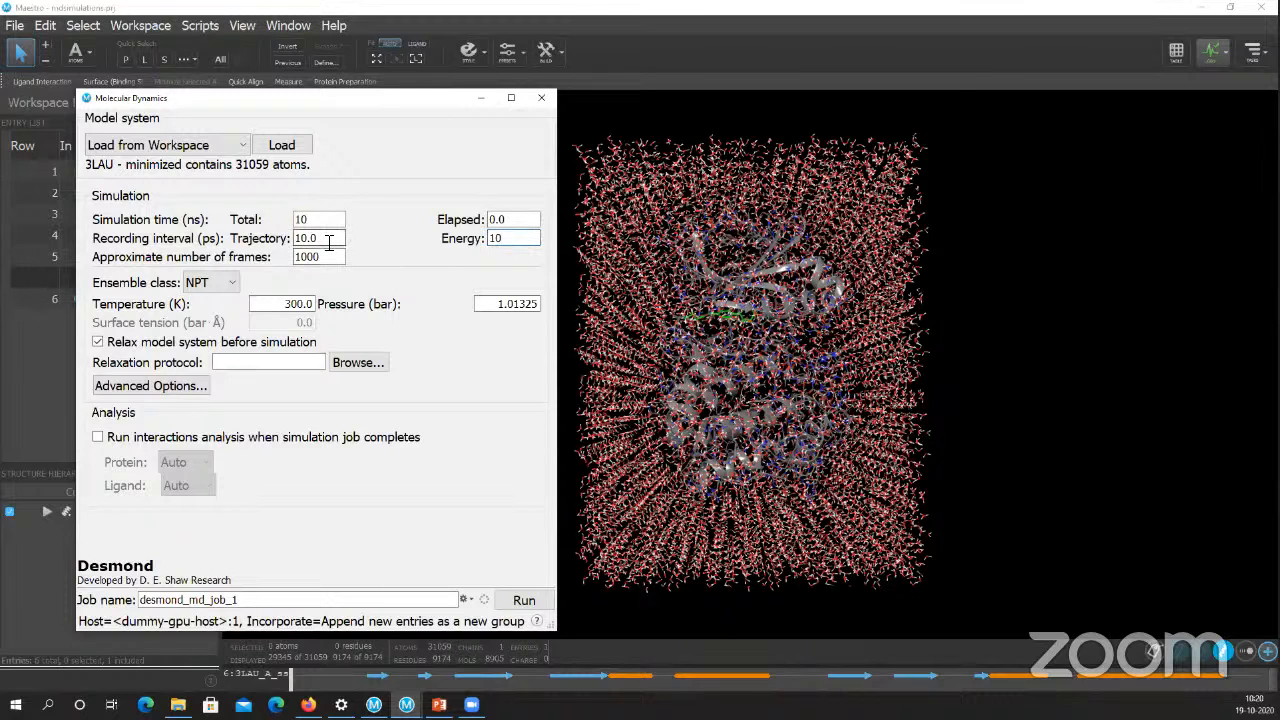
key("ctrl")
left_click(329, 224)
left_click(329, 240)
left_click(329, 240)
left_click(511, 238)
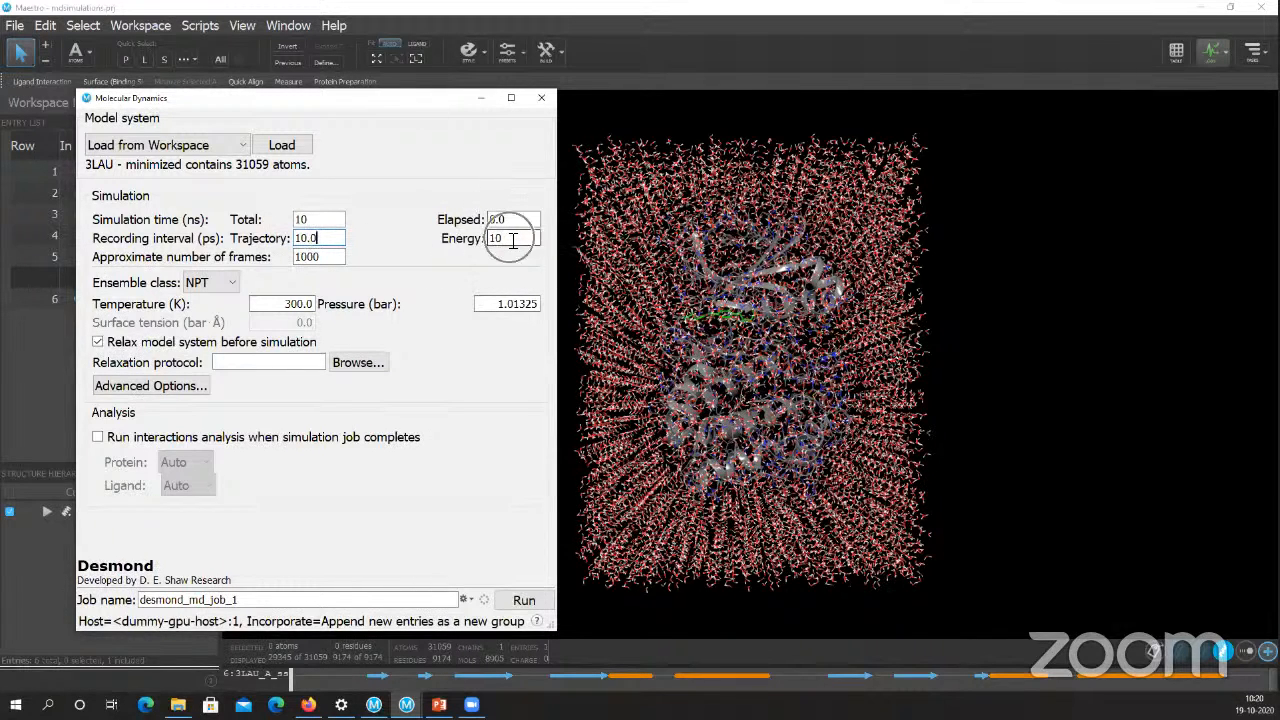
- Select the NPT ensemble class and check the pressure and the option to relax the model system before simulation
left_click(229, 285)
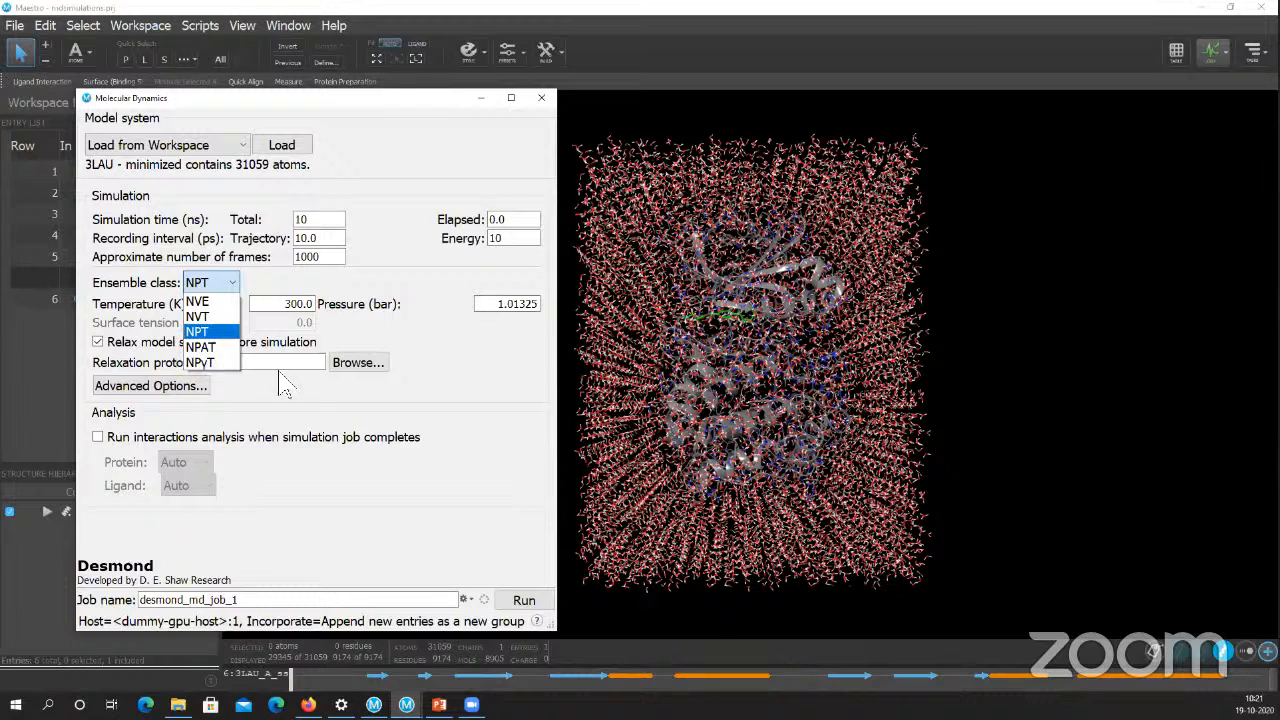
left_click(226, 334)
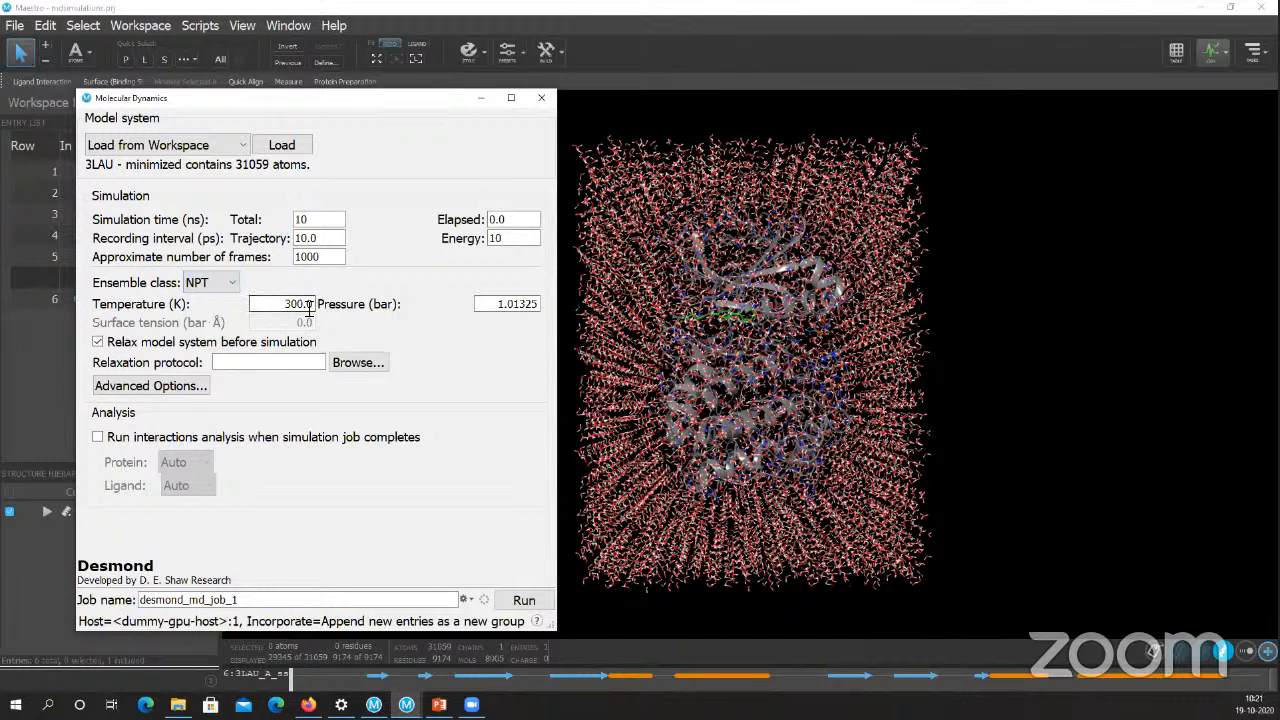
left_click(530, 305)
left_click(98, 342)
key("ctrl")
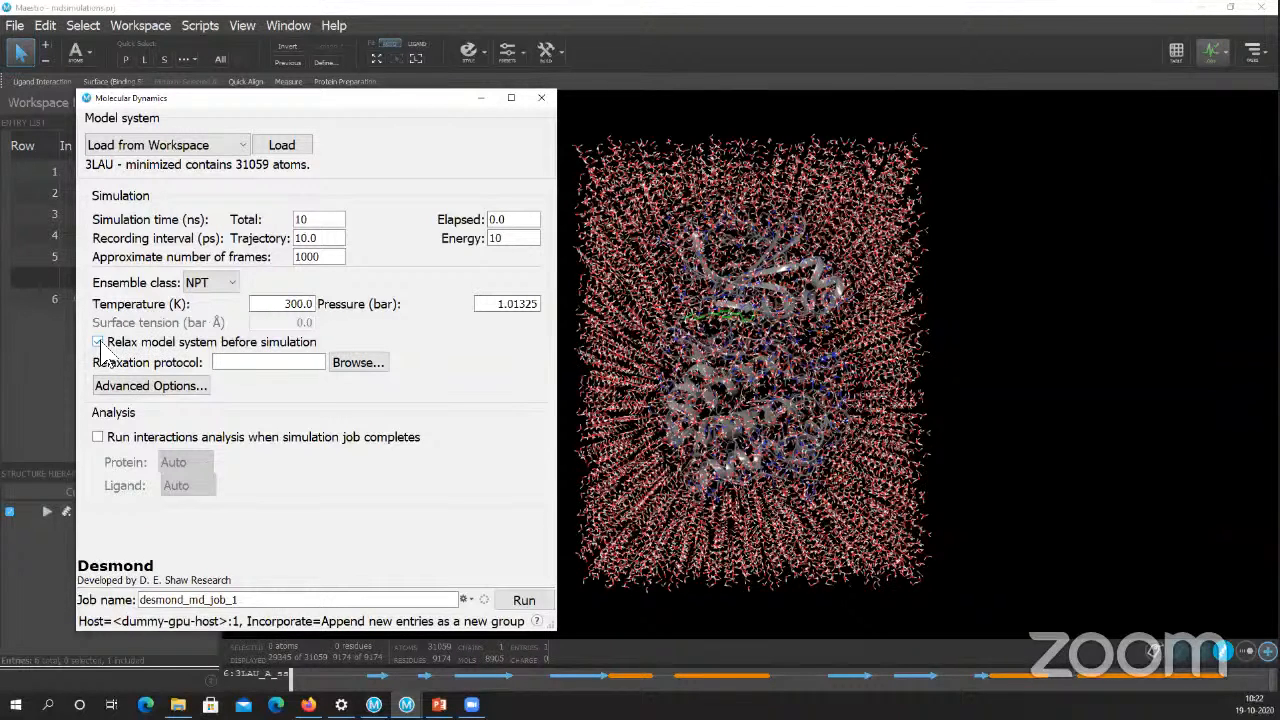
- Open the advanced simulation options and examine the RESPA integrator's bonded, near and far time steps
left_click(125, 389)
left_click(125, 390)
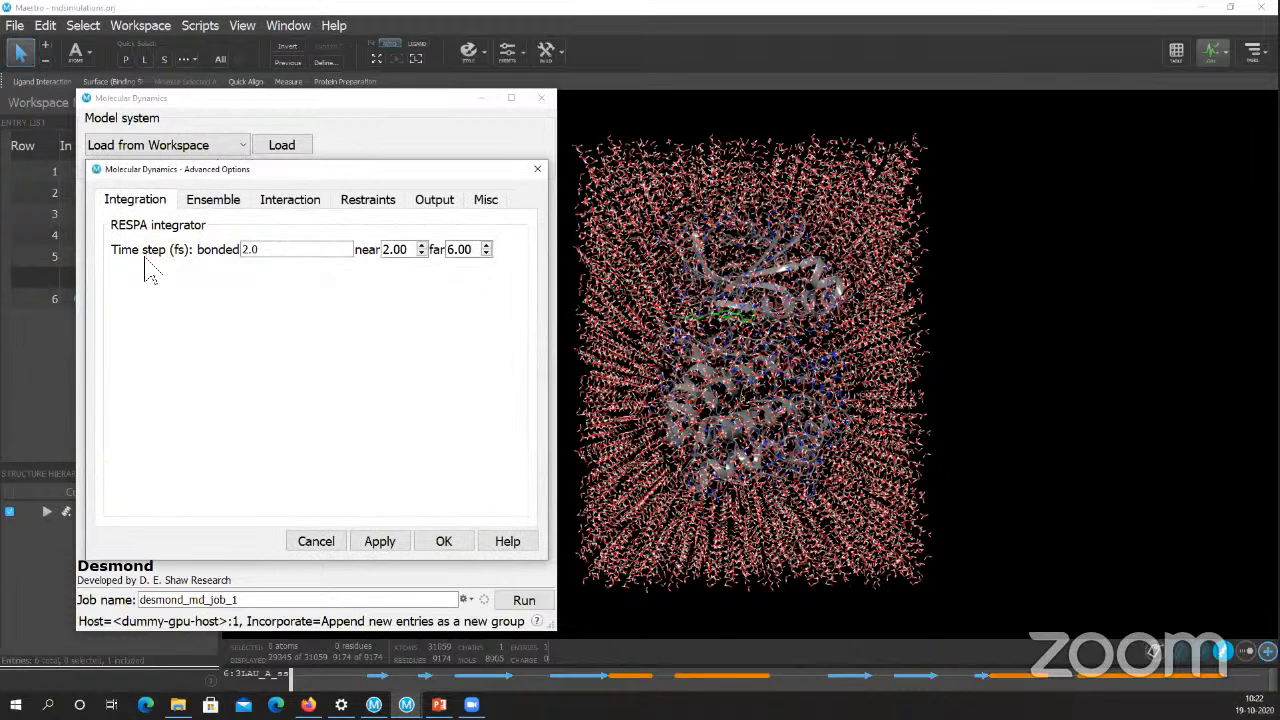
left_click(270, 252)
left_click(269, 252)
left_click(269, 252)
- Choose the Nose-Hoover chain thermostat and the Martyna-Tobias-Klein barostat for the ensemble
left_click(218, 205)
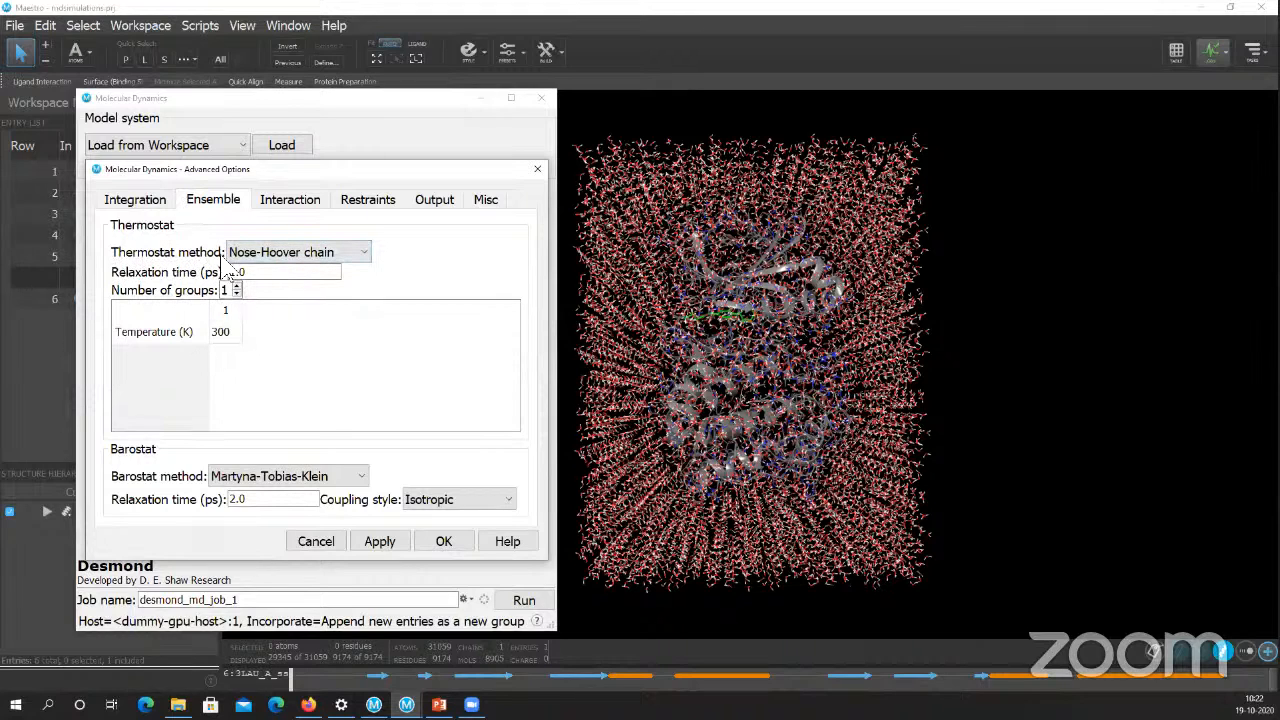
left_click(360, 255)
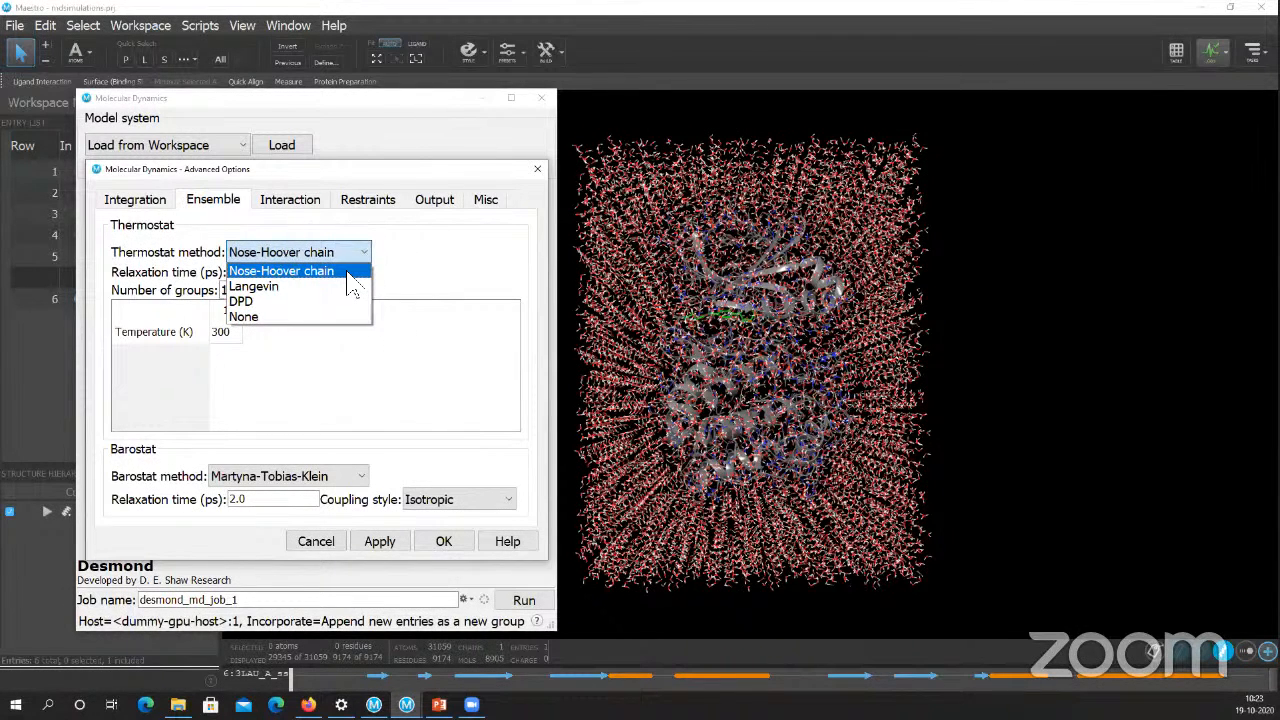
left_click(347, 272)
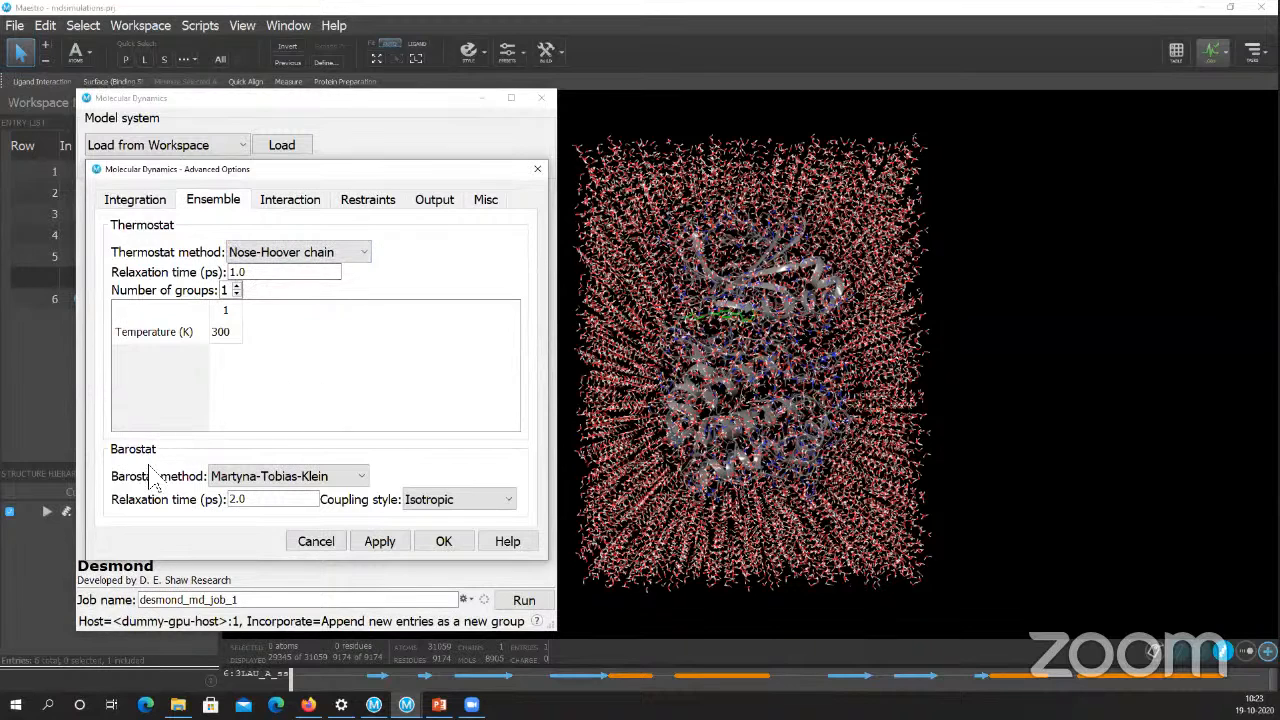
left_click(355, 478)
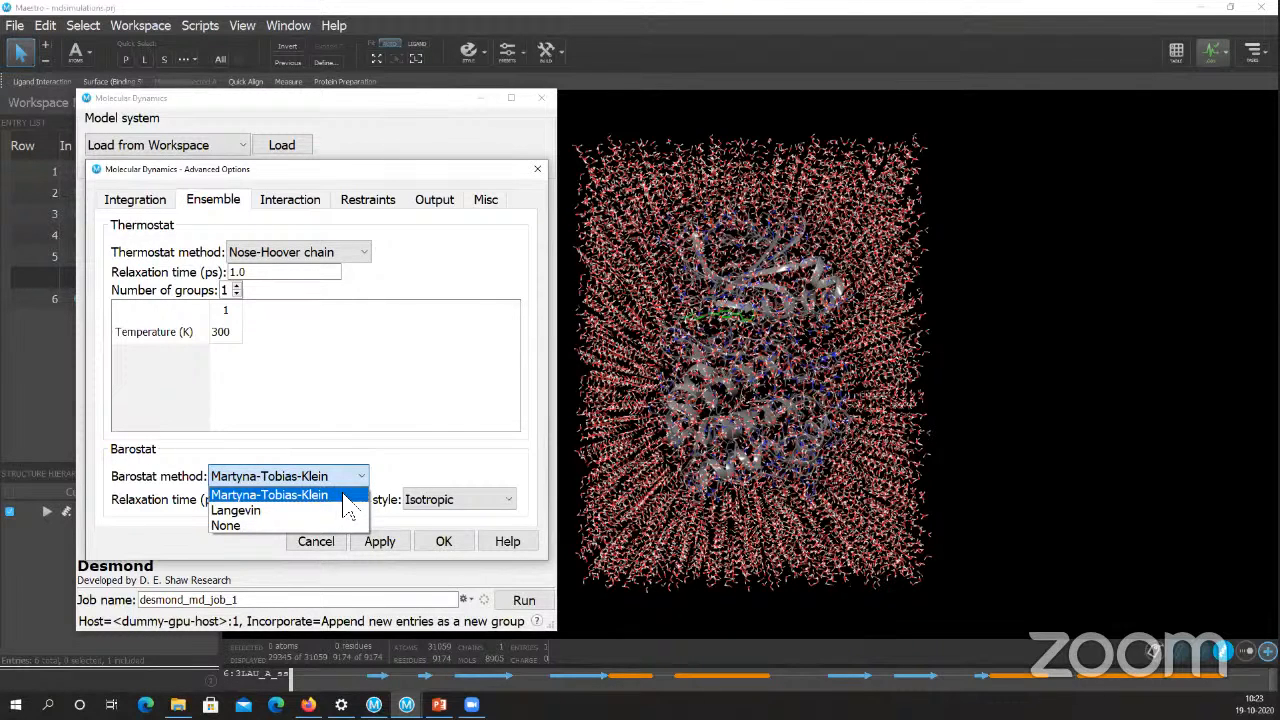
left_click(345, 497)
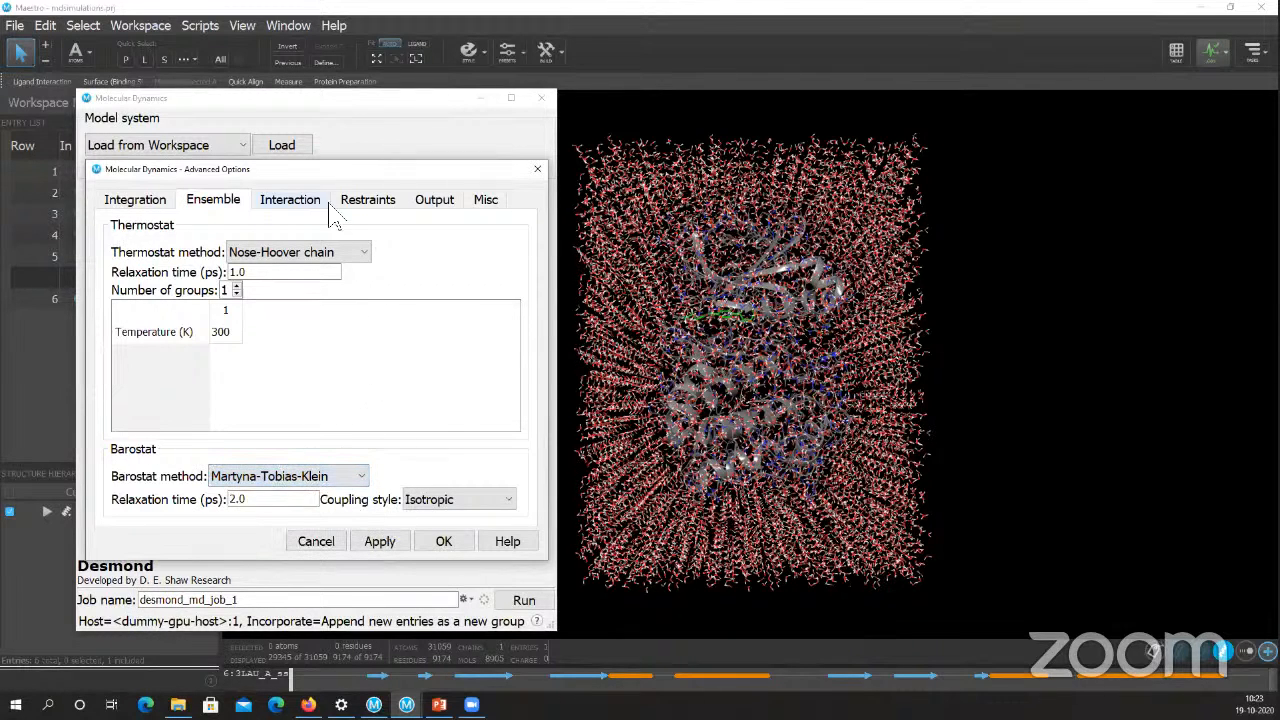
- Choose Cutoff as the Coulombic short range method and check the cutoff radius
left_click(292, 204)
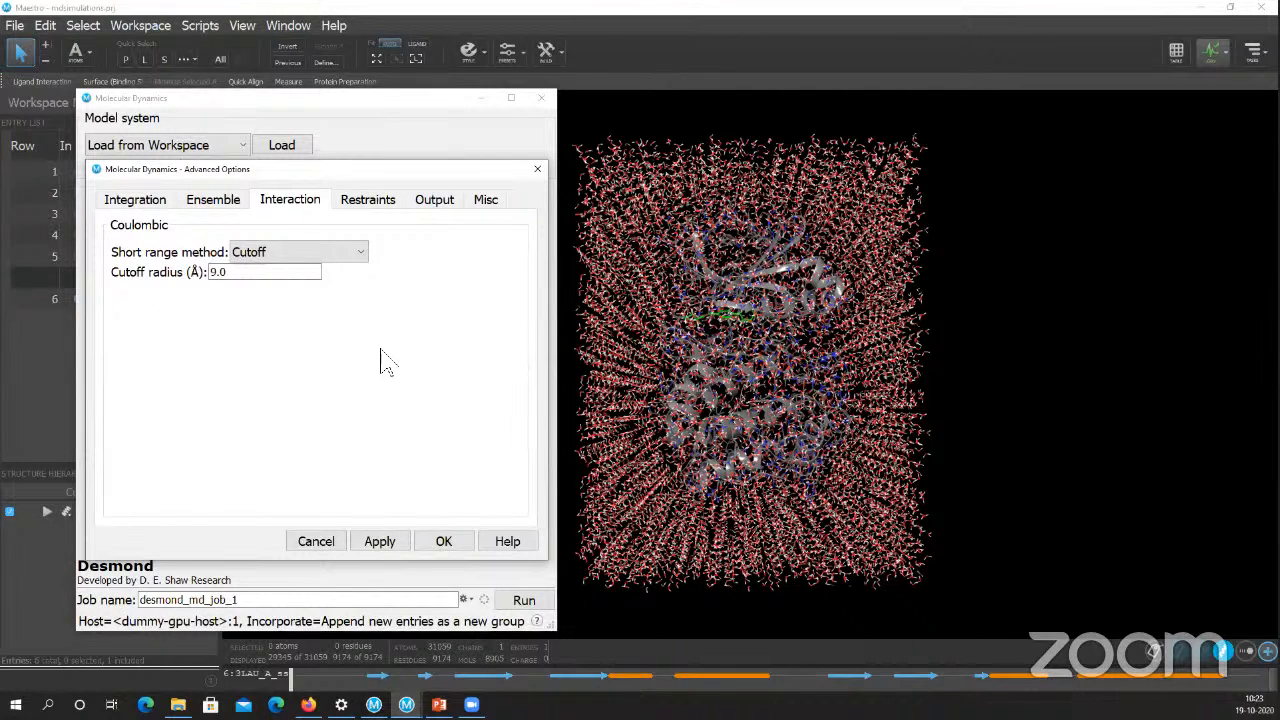
left_click(360, 254)
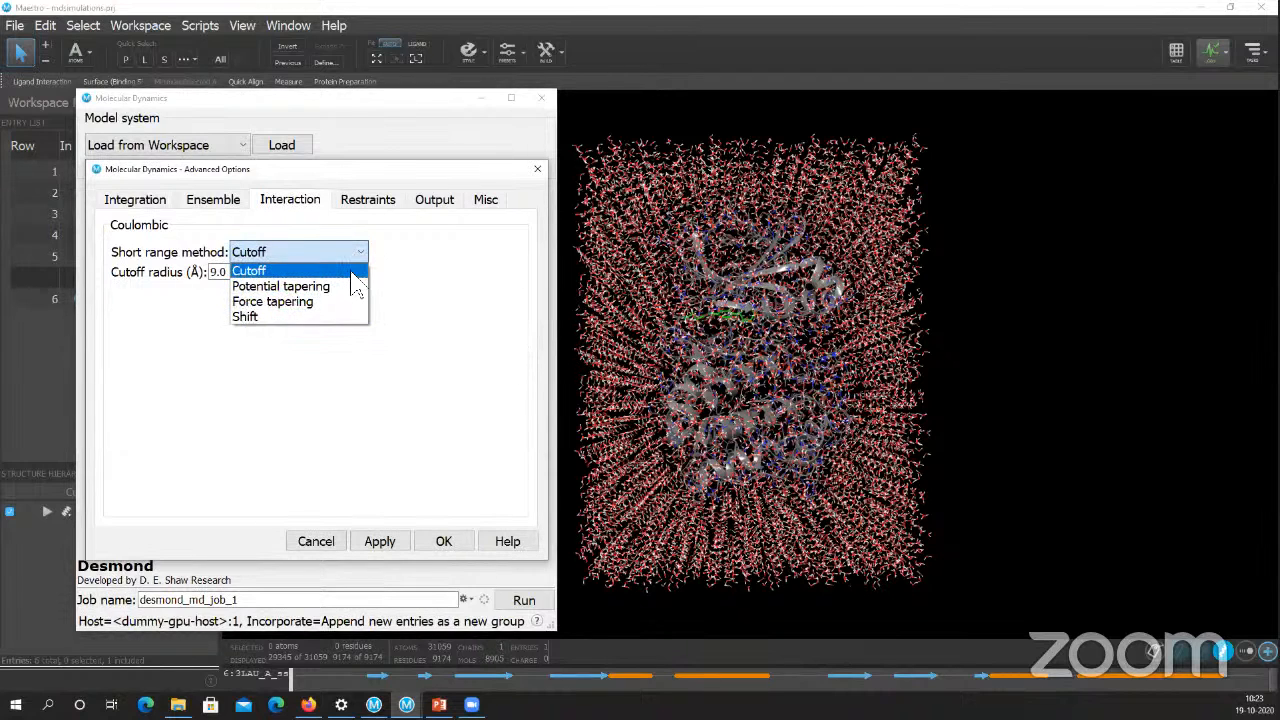
left_click(352, 271)
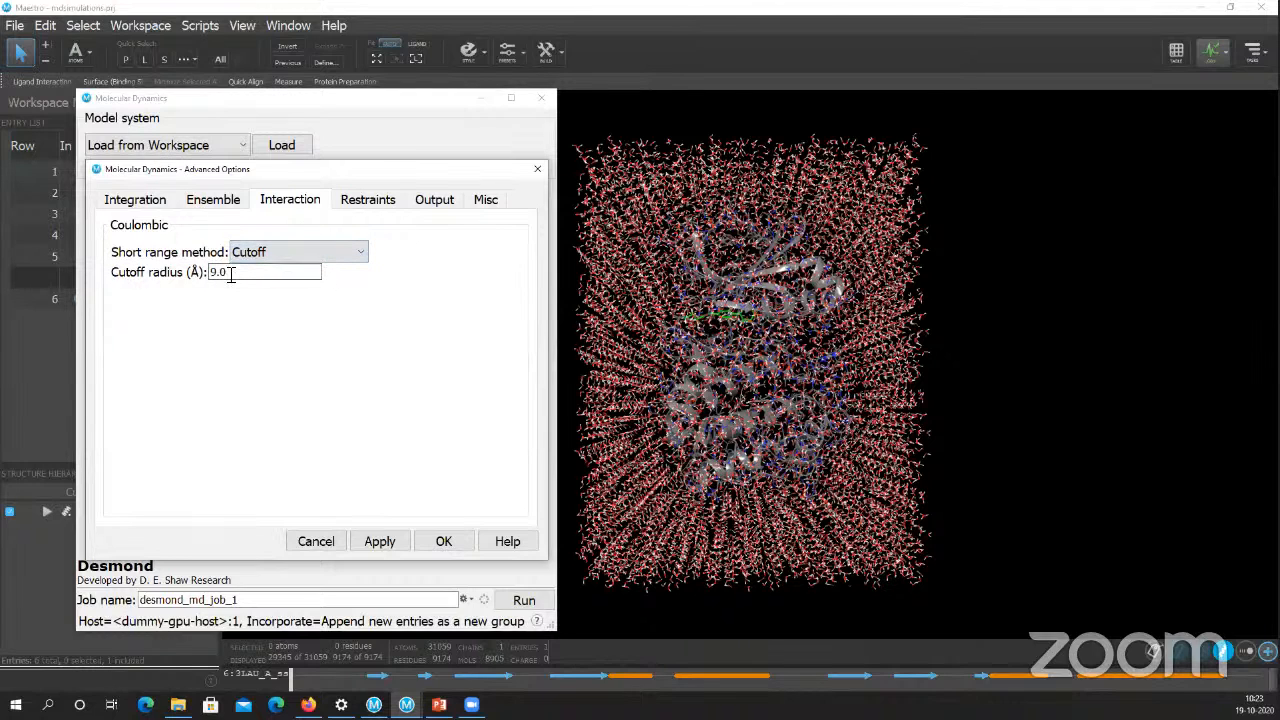
left_click(238, 273)
left_click(238, 273)
- Examine the position restraint options and the output settings for the energy file, trajectory, velocities and checkpoint file
left_click(364, 204)
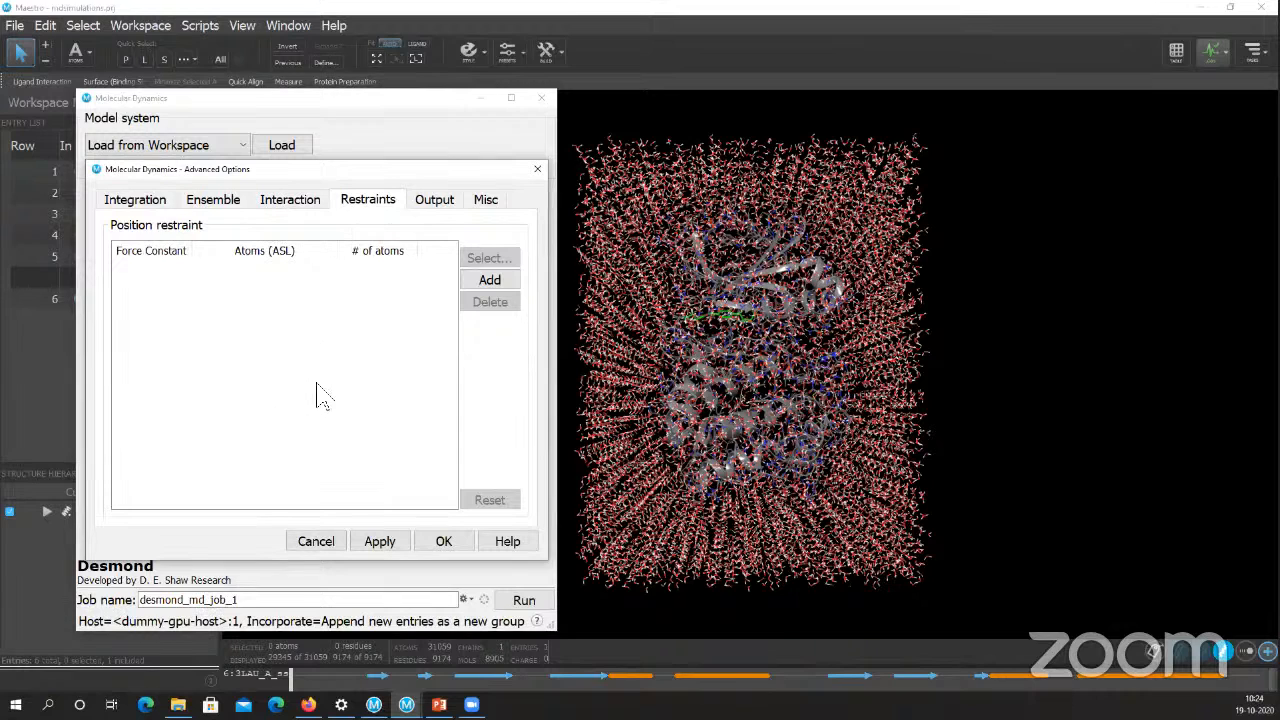
left_click(483, 285)
left_click(434, 201)
left_click(434, 201)
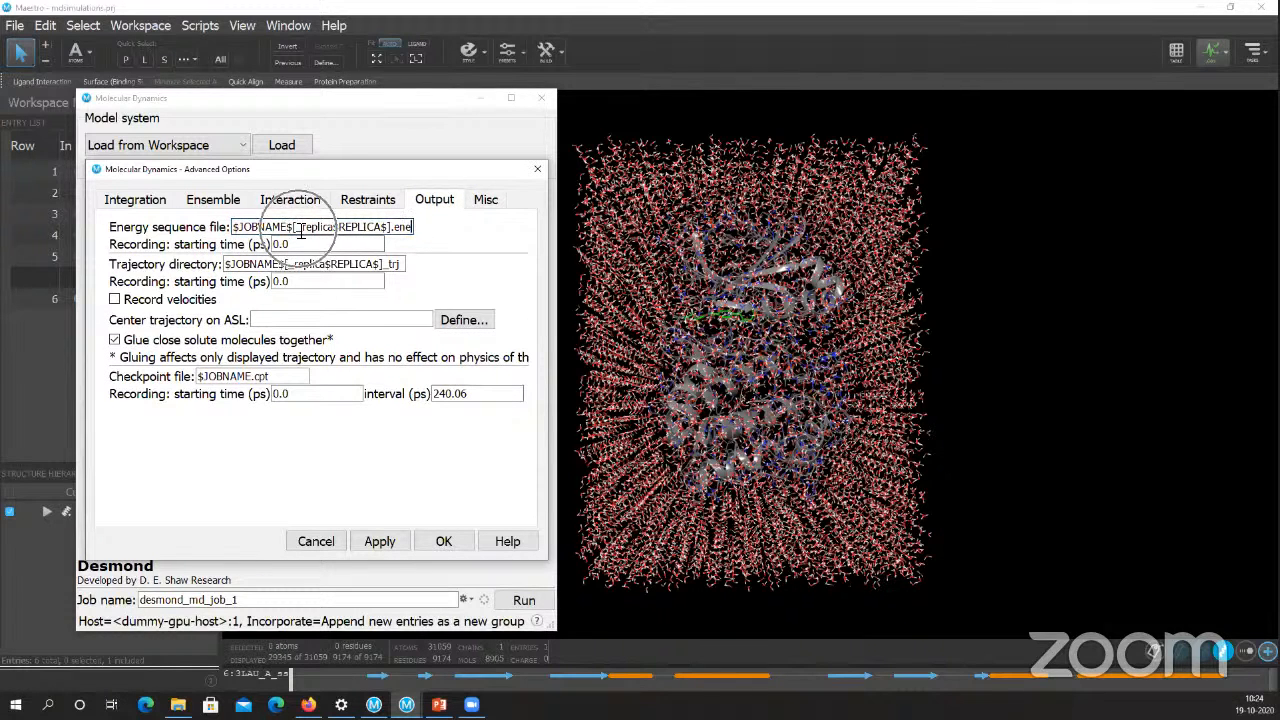
left_click(111, 299)
key("ctrl")
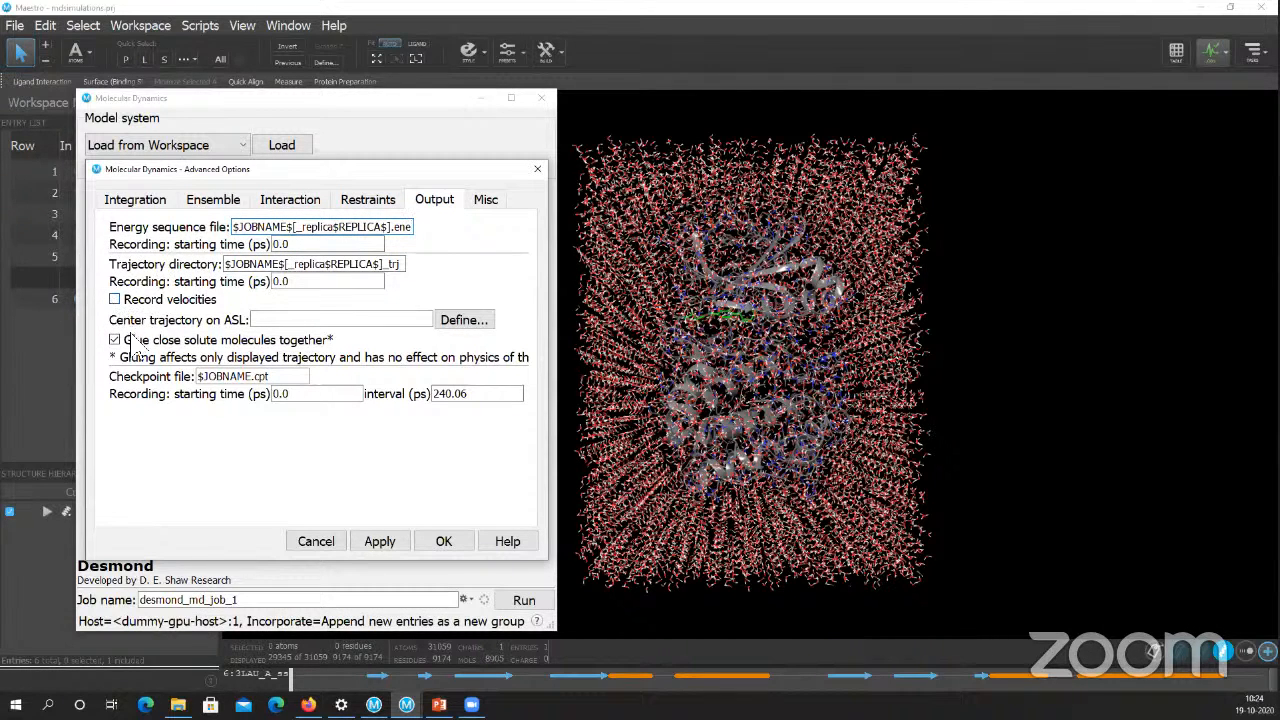
key("ctrl")
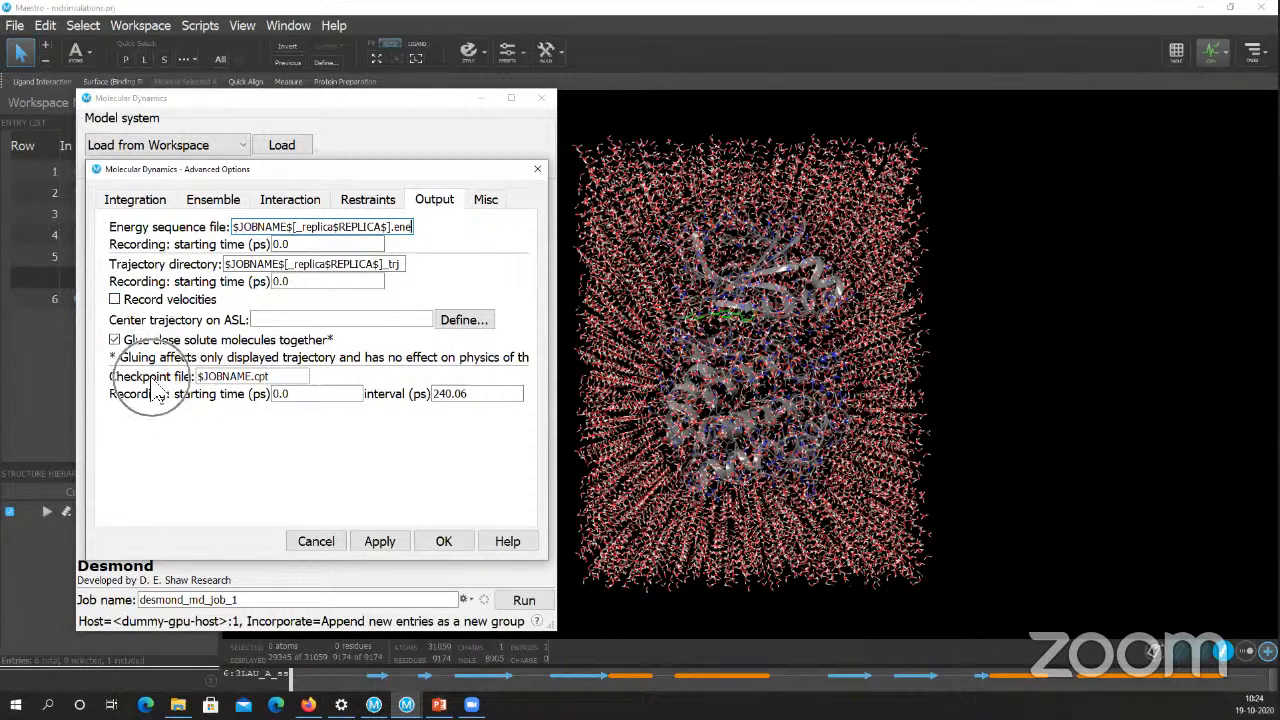
key("ctrl")
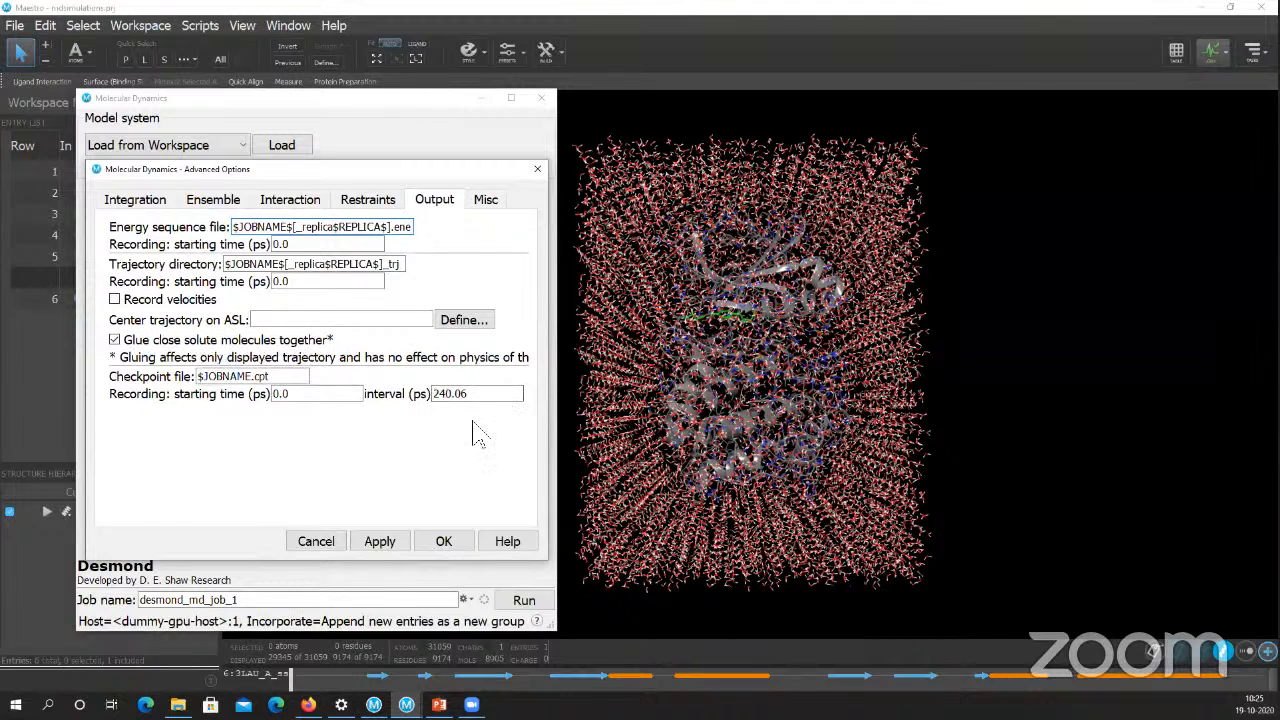
- Place the advanced options beside the main setup and review the integration, ensemble, interaction, restraint, output, seed and atom group settings
left_click(486, 201)
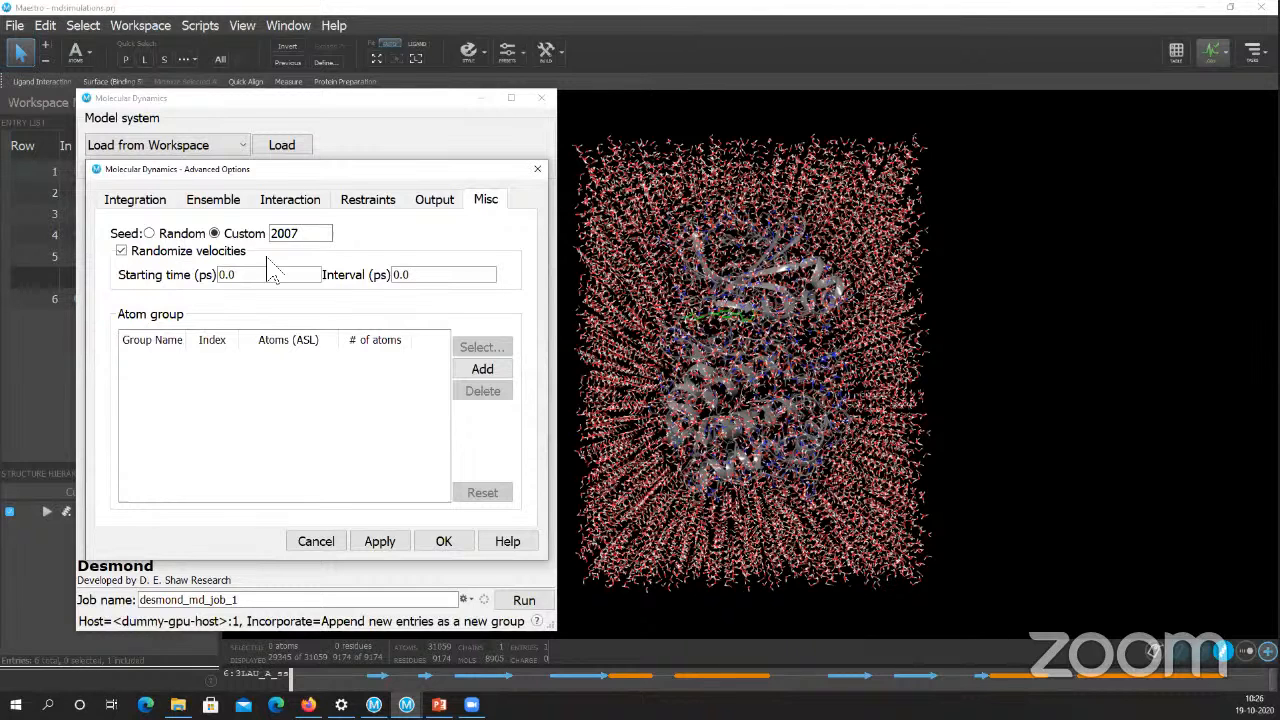
left_click_drag(506, 171, 1113, 149)
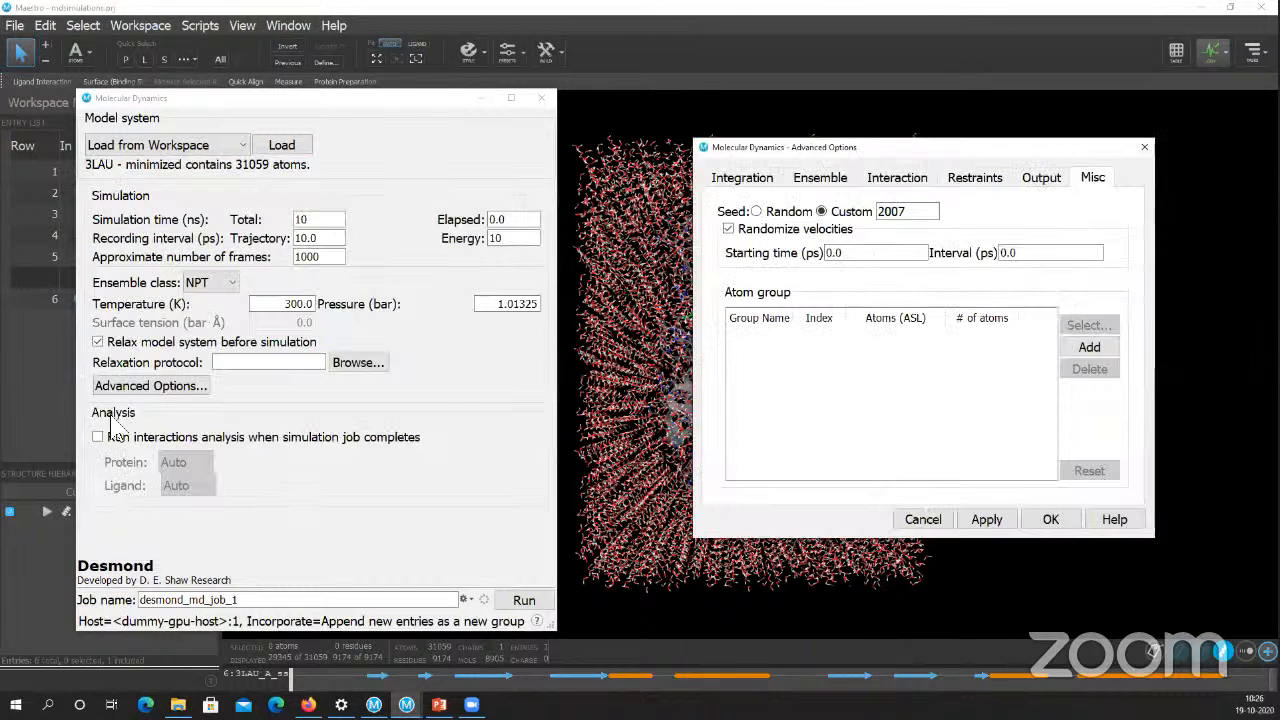
left_click(745, 180)
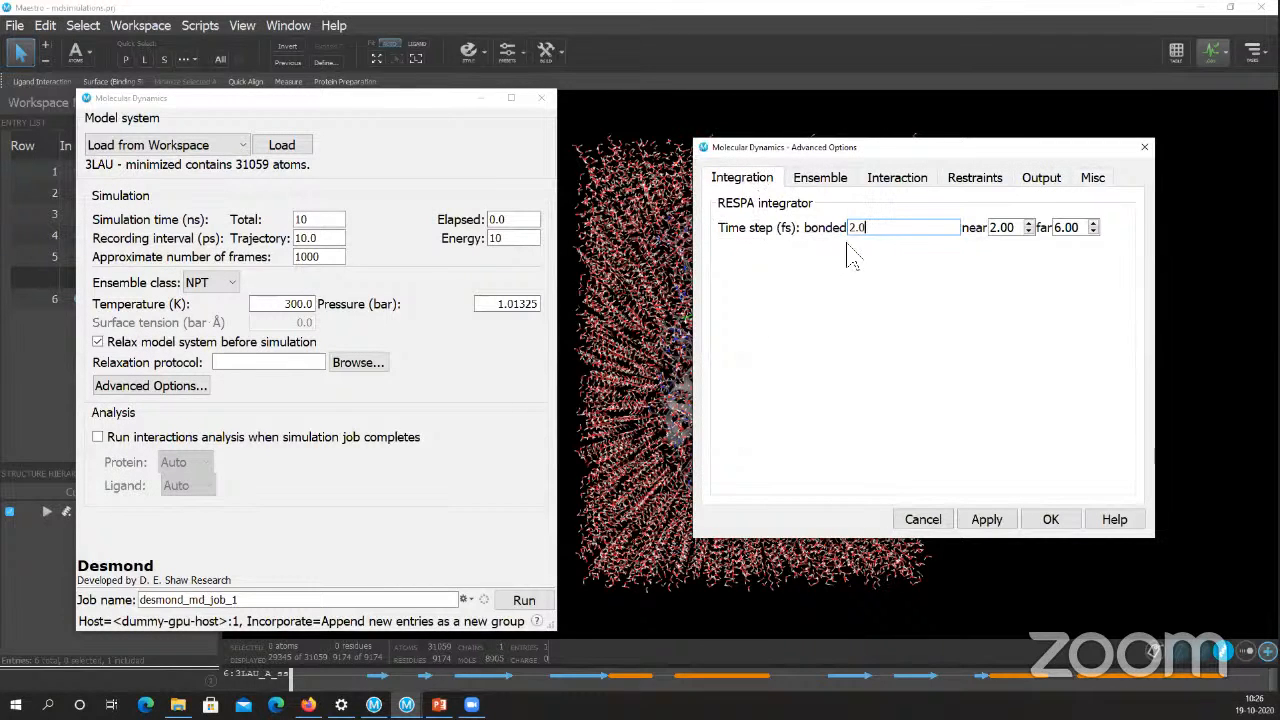
left_click(826, 180)
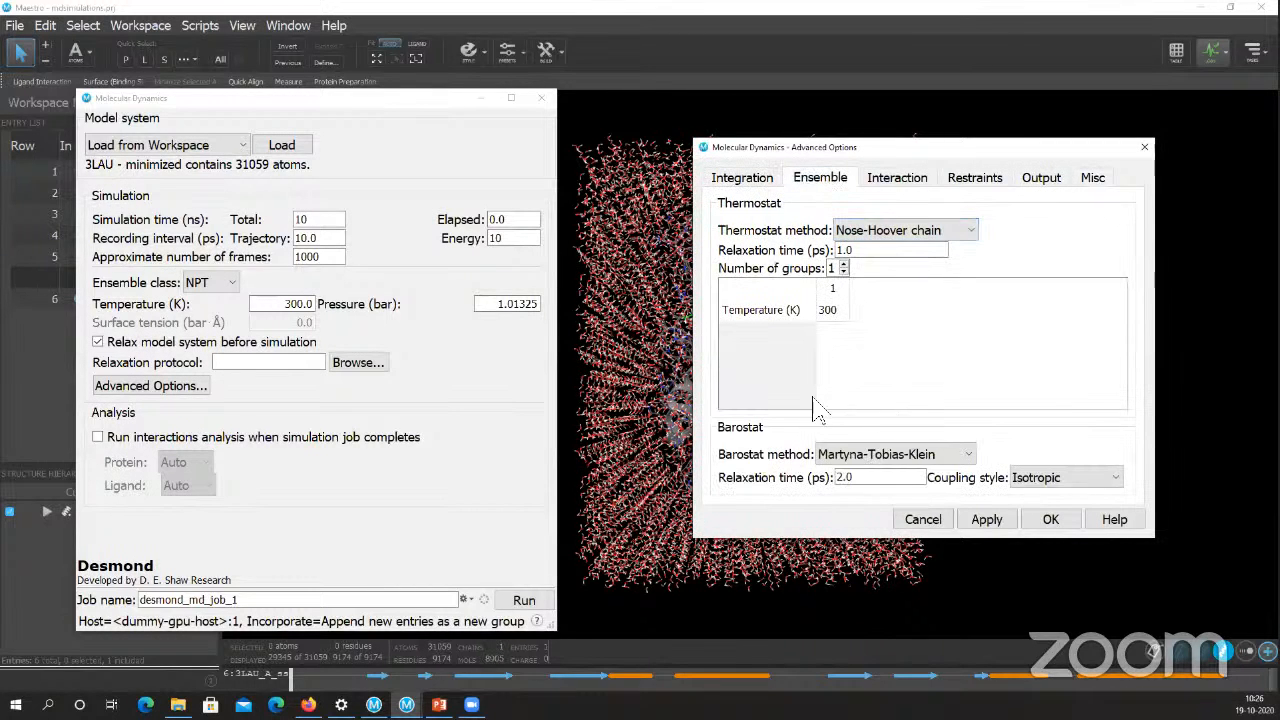
left_click(886, 180)
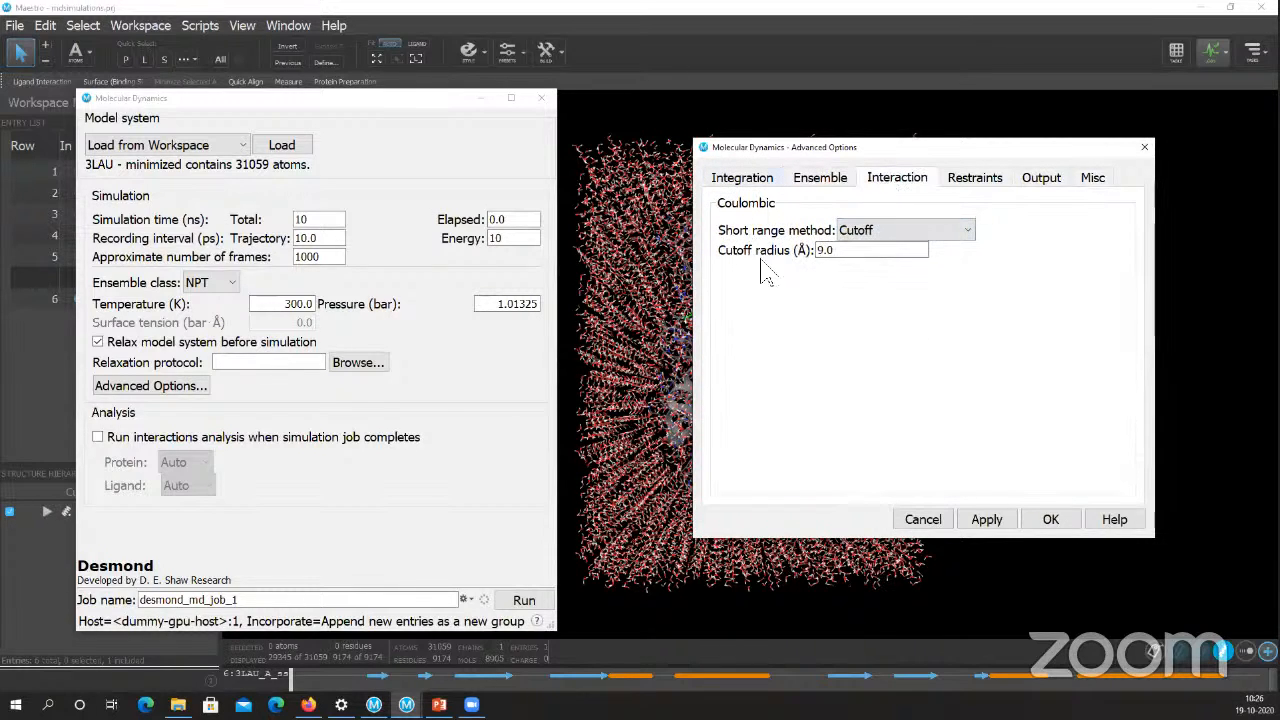
left_click(967, 186)
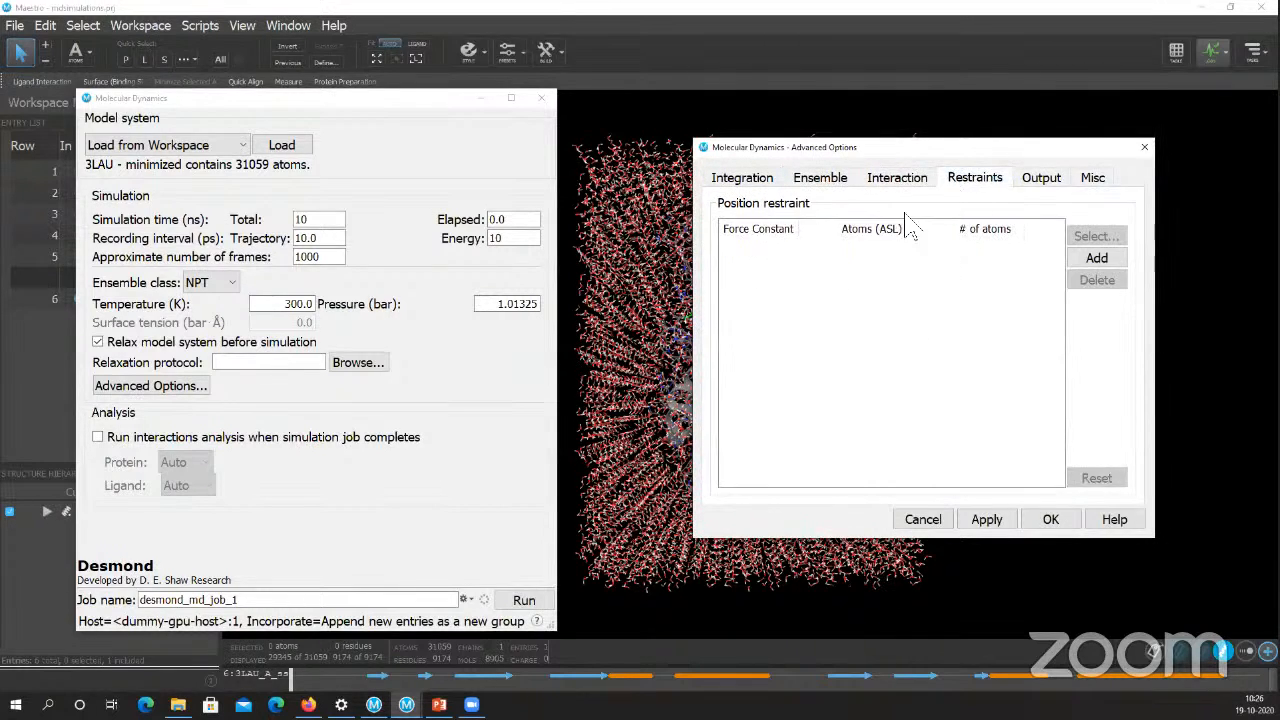
left_click(1041, 180)
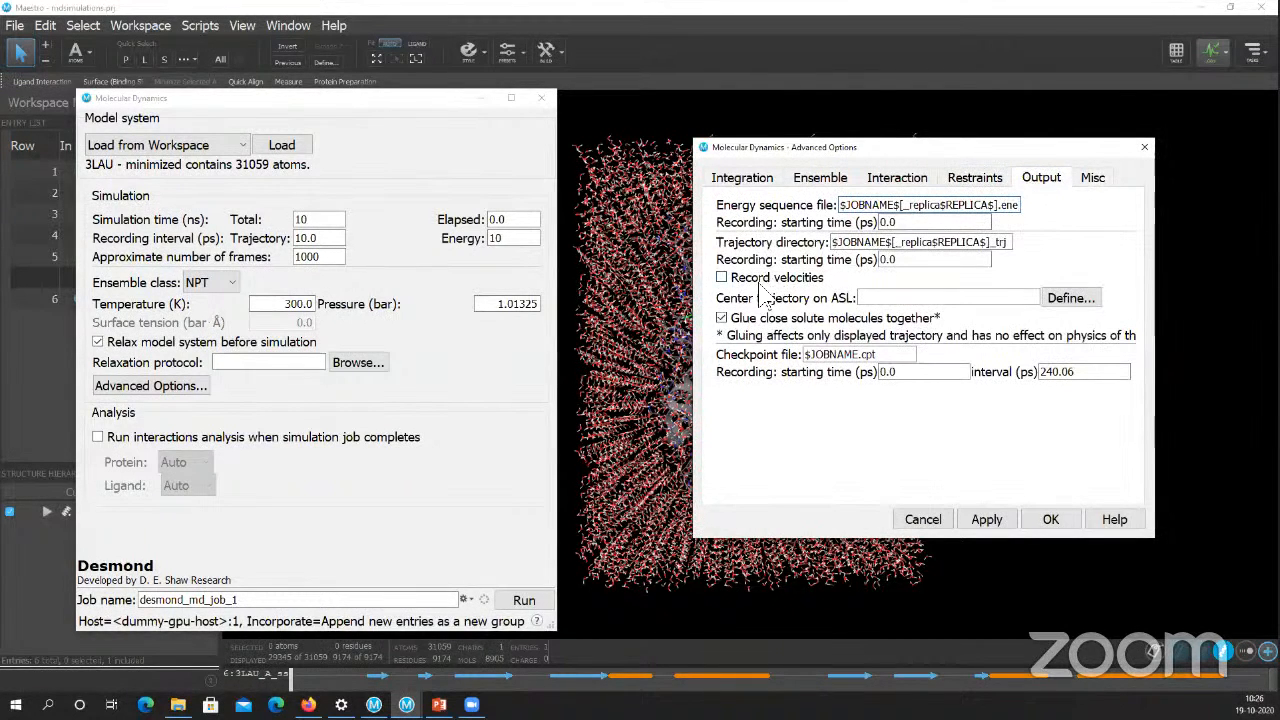
key("ctrl")
left_click(1080, 184)
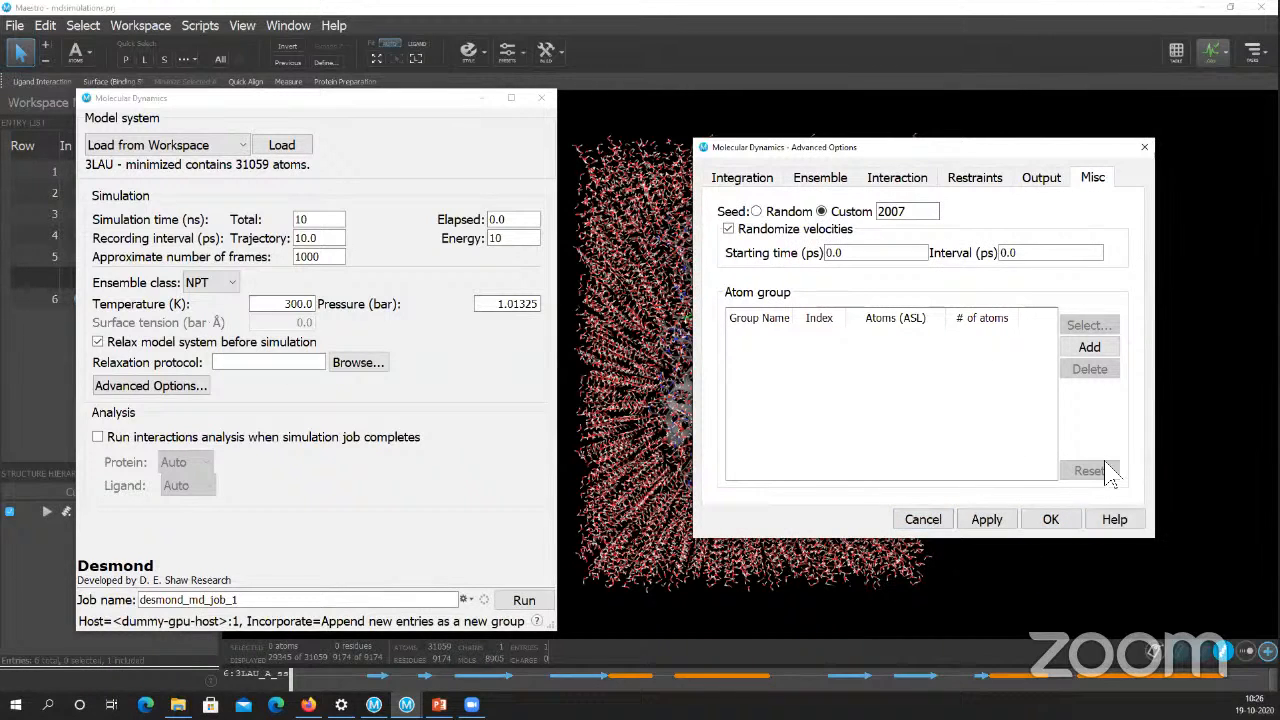
- Dismiss the advanced options without applying them and examine the protein and ligand choices for the post-simulation interactions analysis, leaving the analysis off
left_click(926, 519)
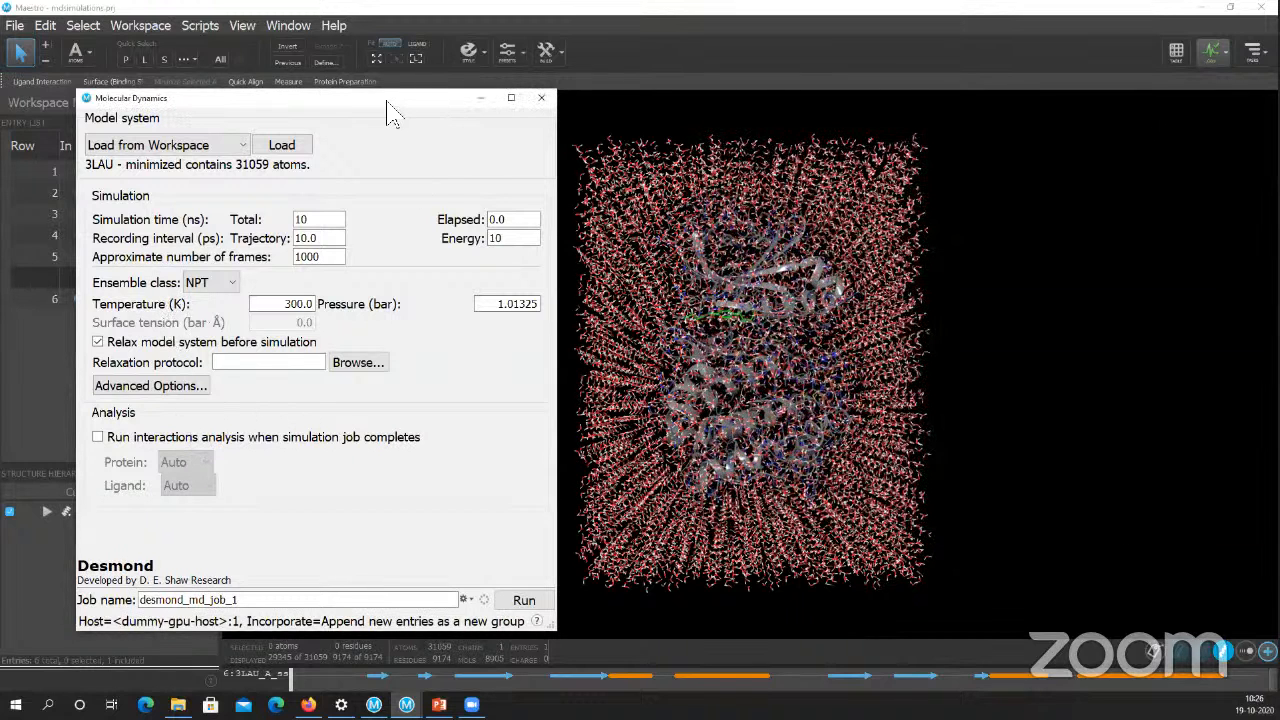
left_click_drag(388, 103, 427, 70)
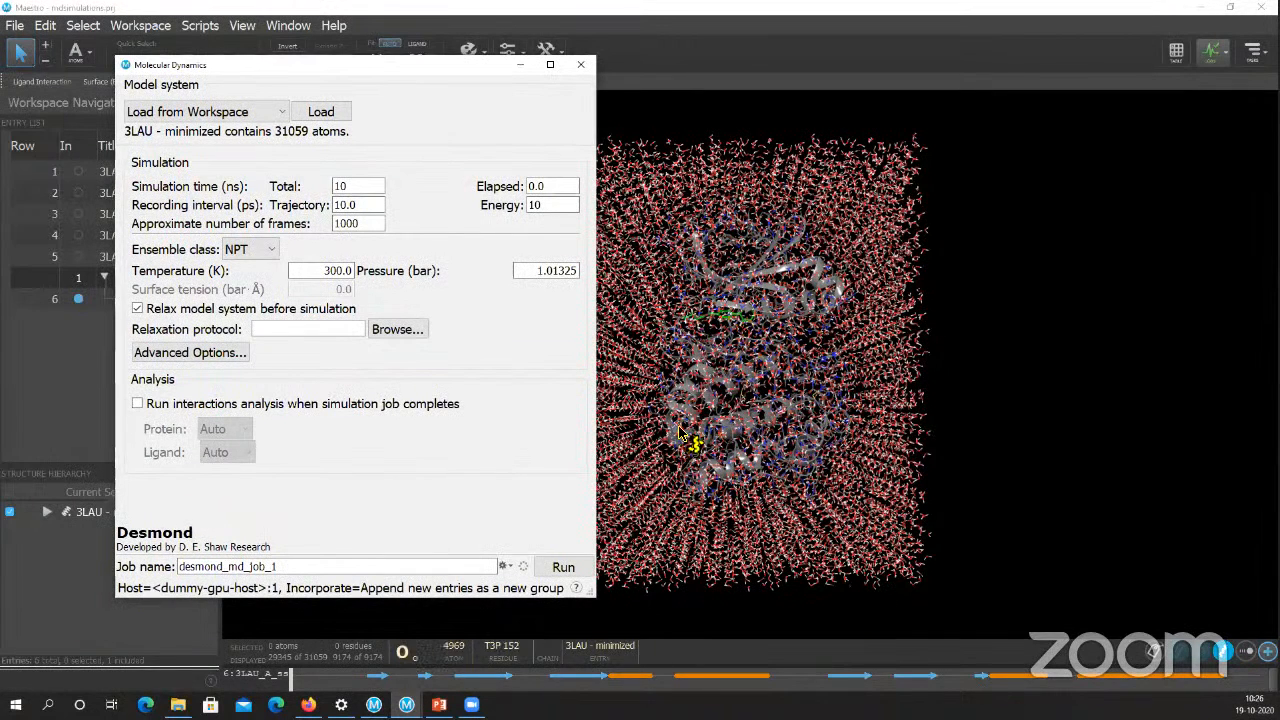
left_click(137, 403)
key("ctrl")
key("ctrl")
left_click(246, 456)
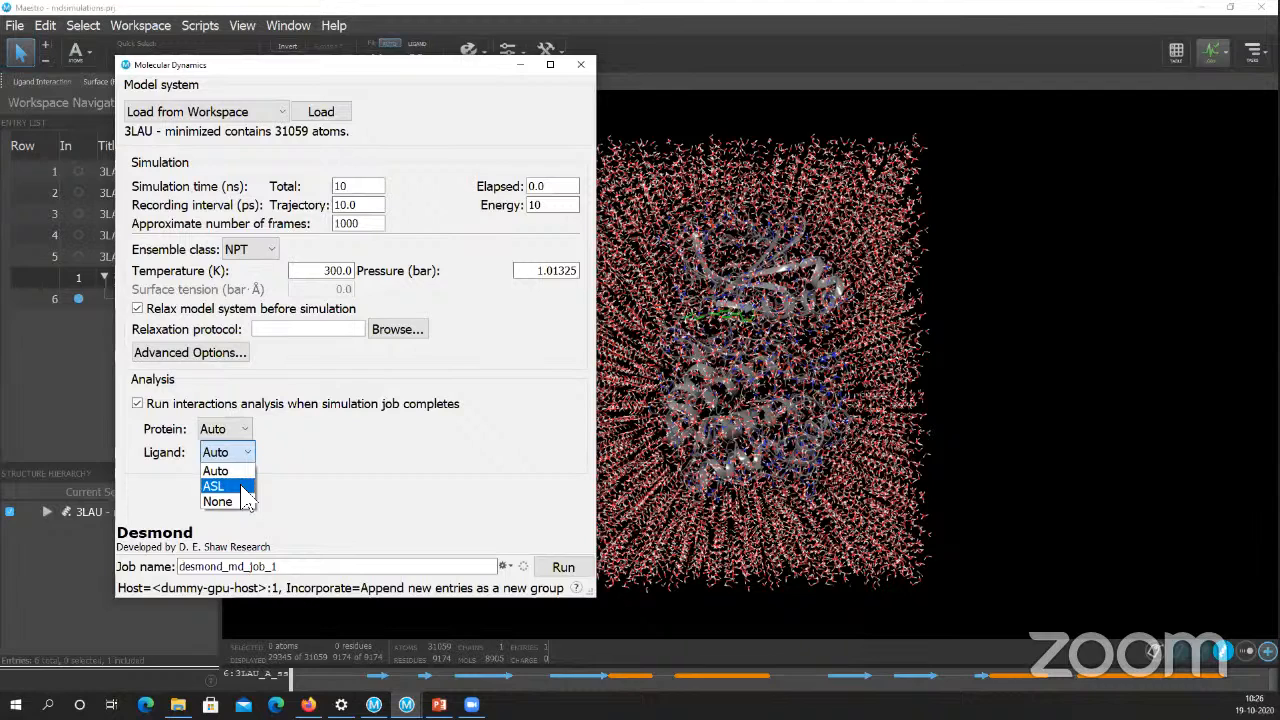
left_click(232, 429)
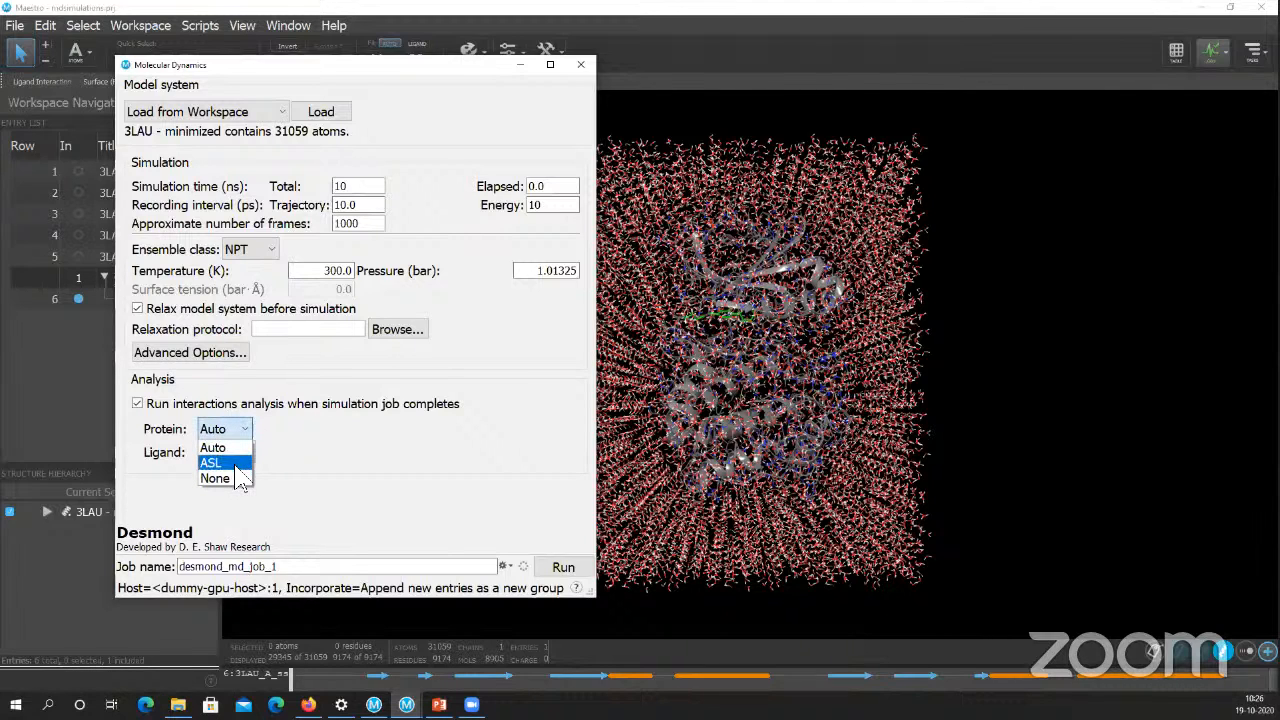
left_click(325, 440)
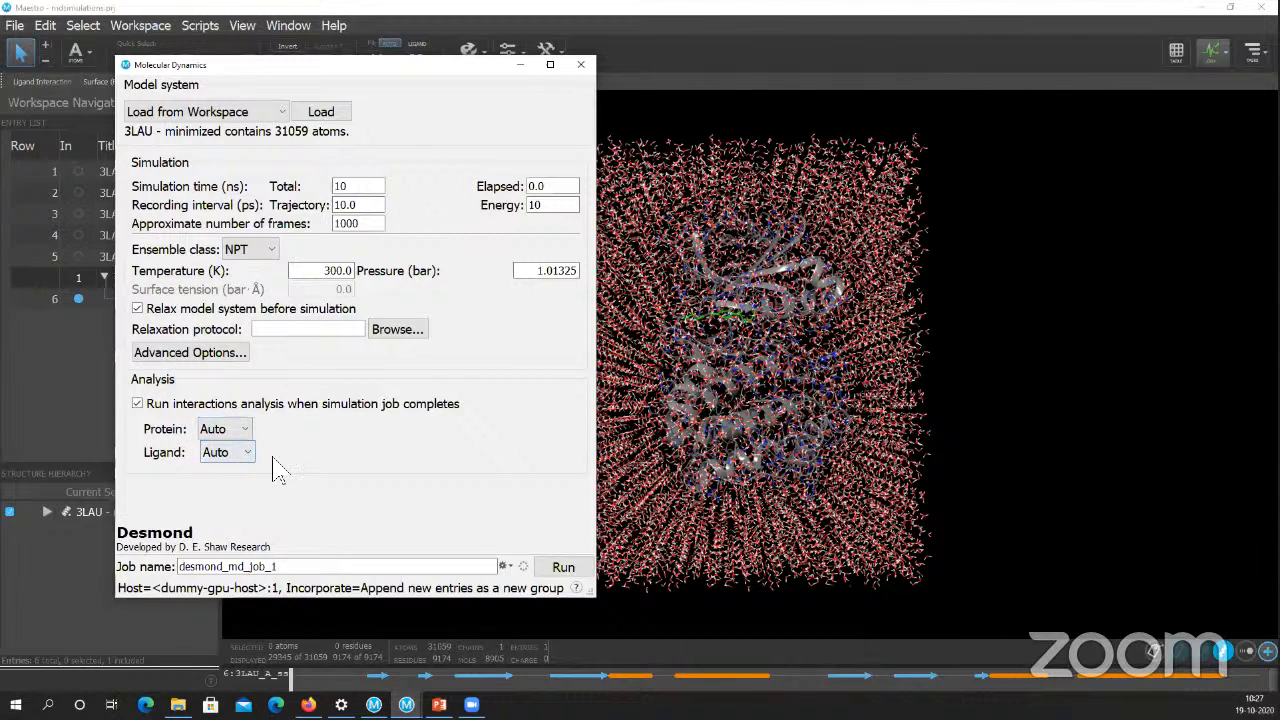
left_click(138, 404)
left_click(138, 404)
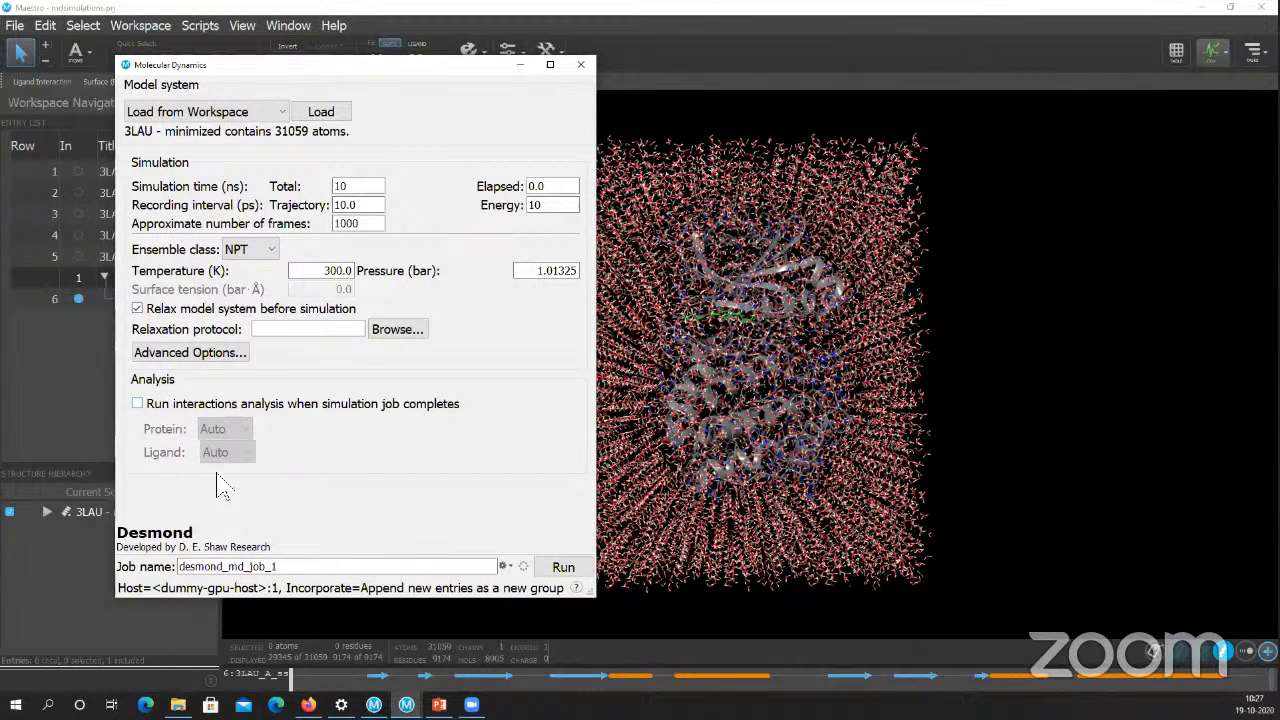
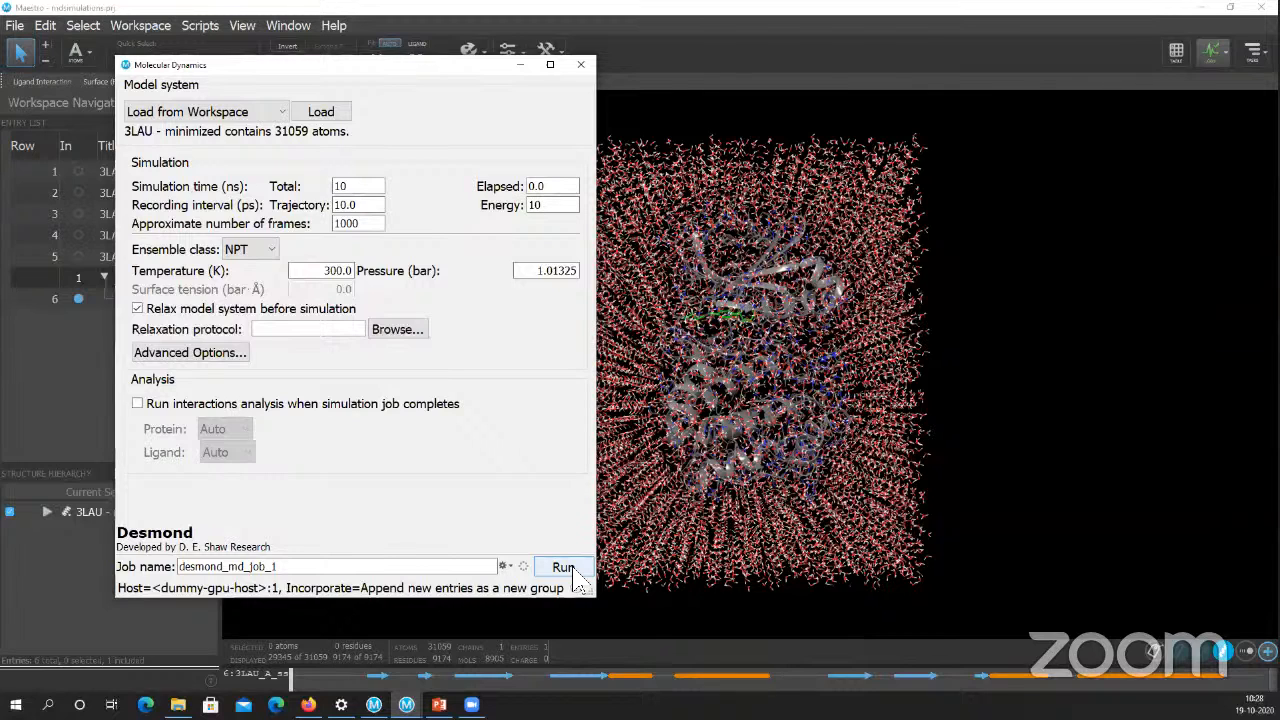
- Check the job options for desmond_md_job_1, including Write, and close the Molecular Dynamics setup without running the job
left_click(510, 566)
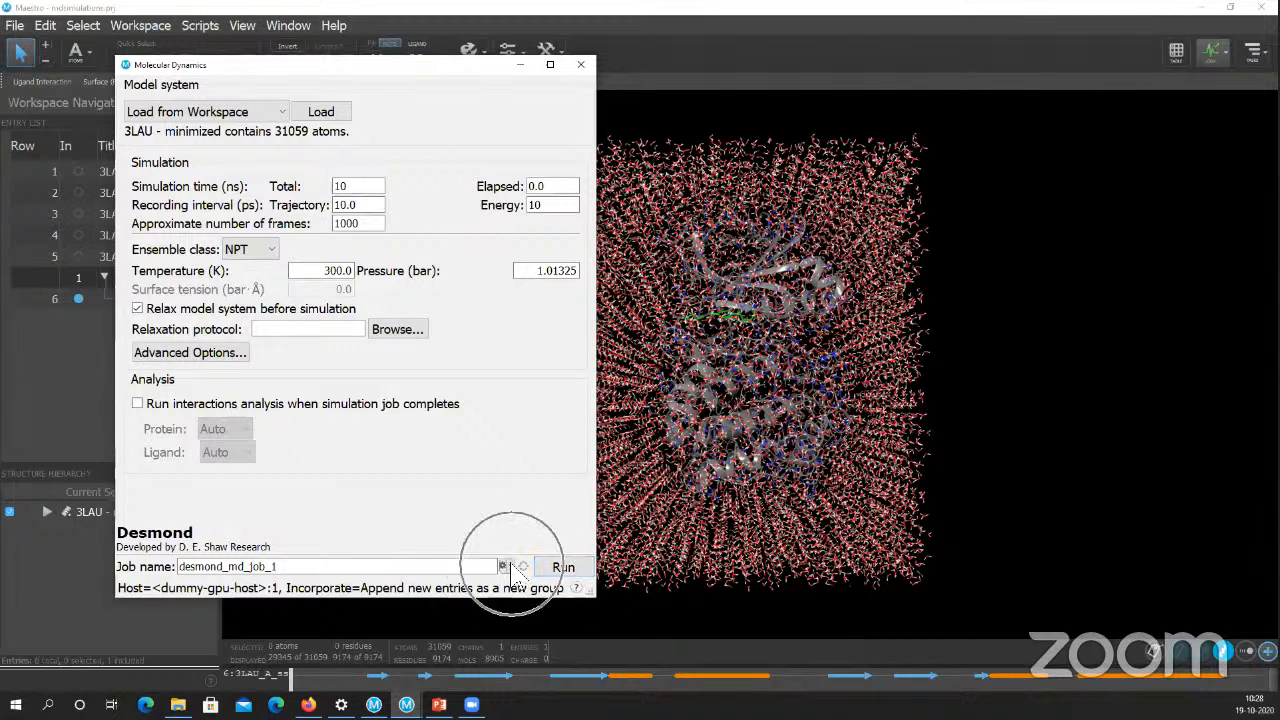
left_click(510, 566)
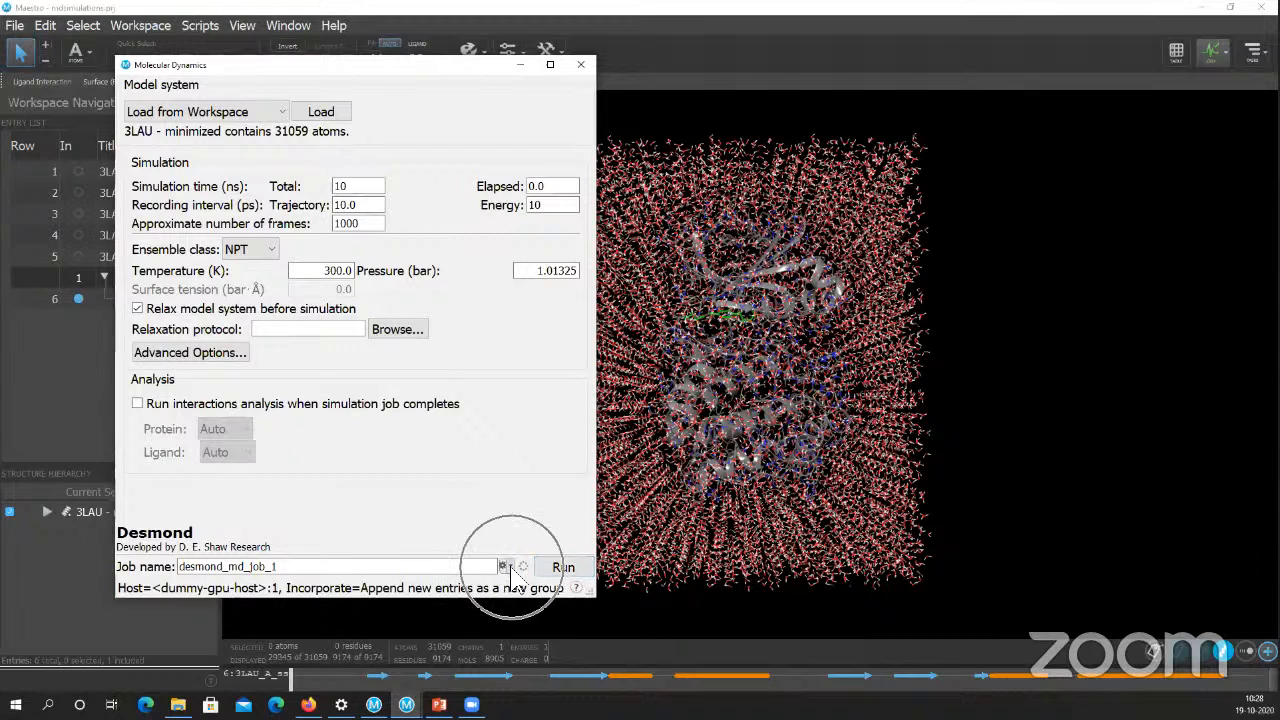
left_click(510, 566)
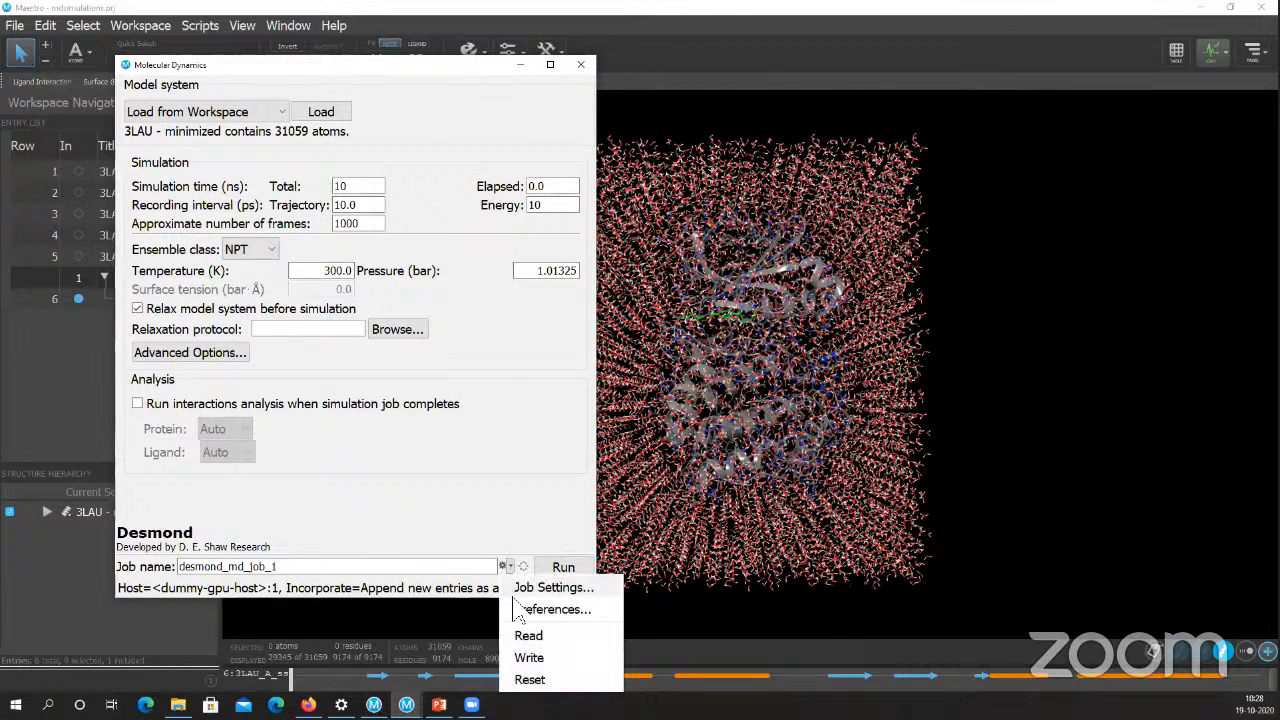
left_click(532, 663)
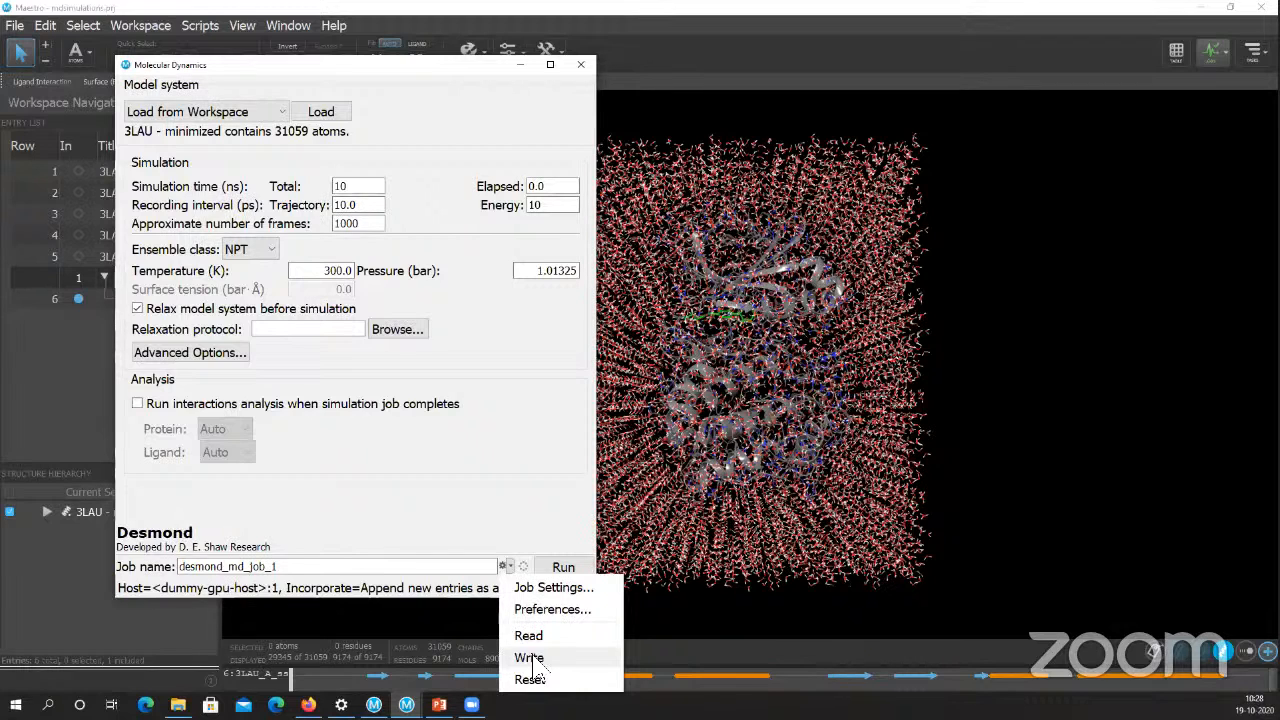
left_click(527, 512)
left_click(505, 567)
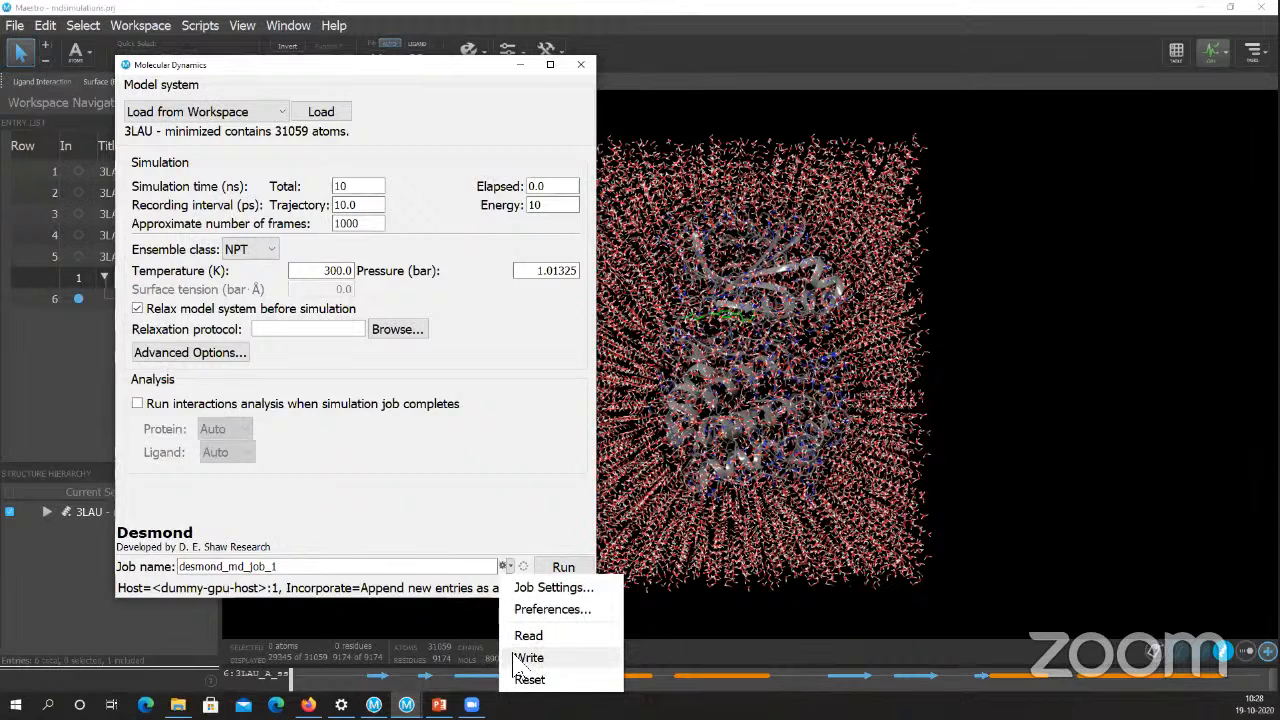
left_click(558, 482)
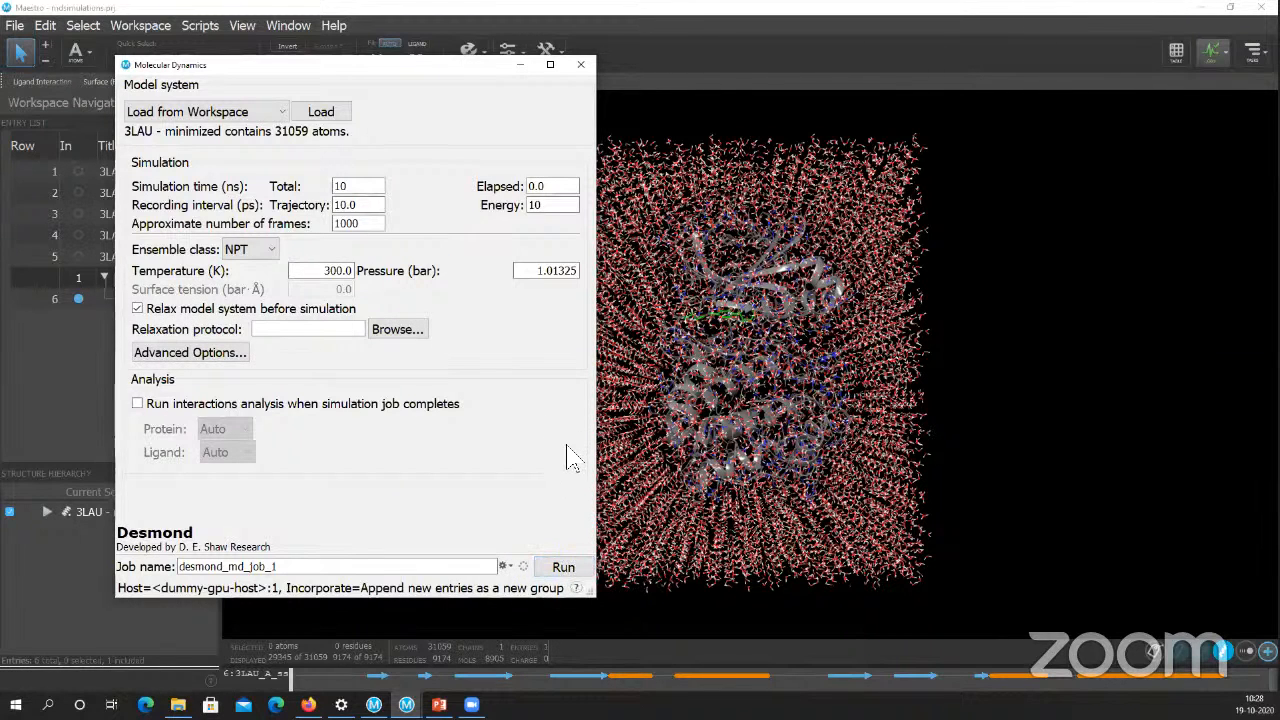
left_click(584, 67)
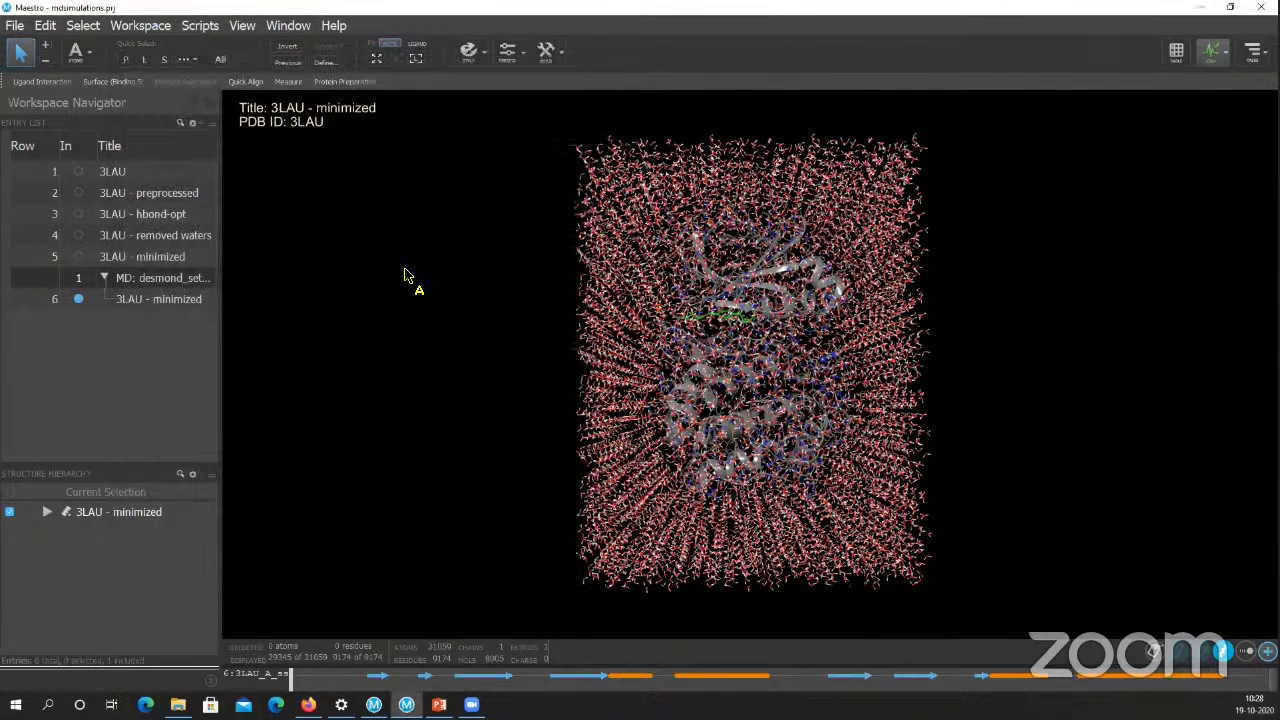
- Import the finished simulation file desmond_md_job_1-out.cms from the Desmond-MD-3LAU folder
key("ctrl")
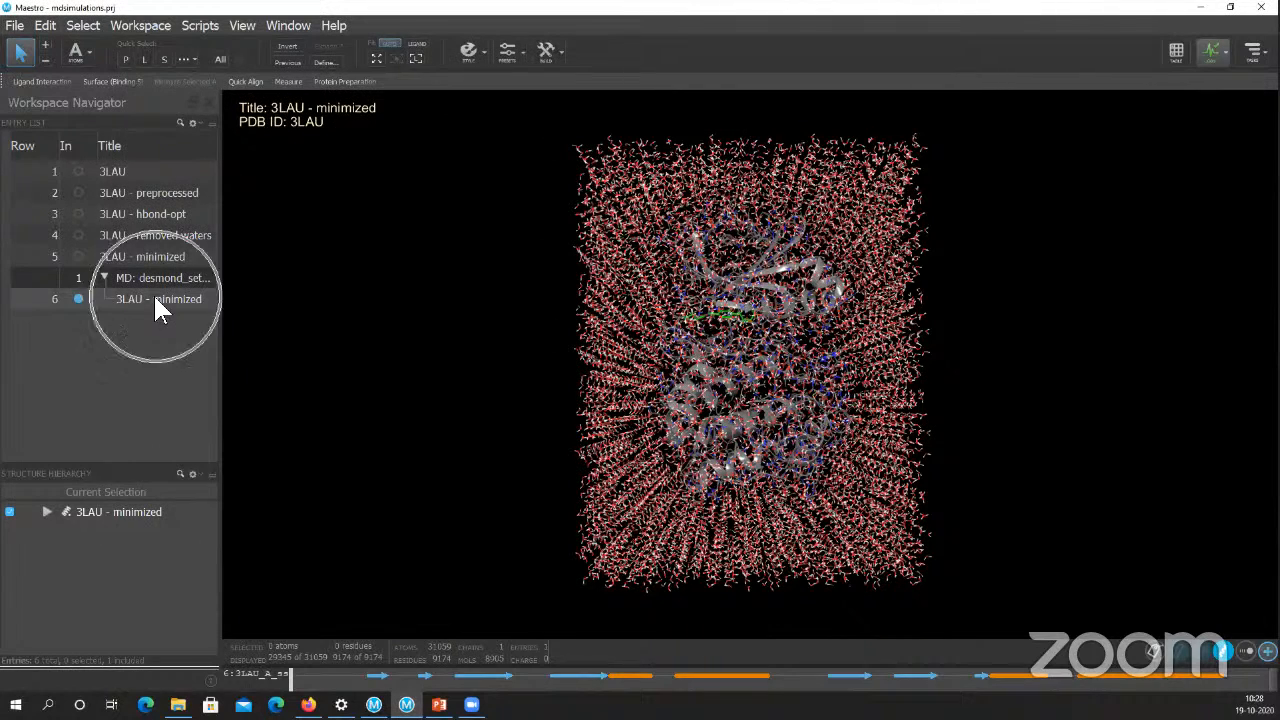
left_click(16, 26)
left_click(107, 163)
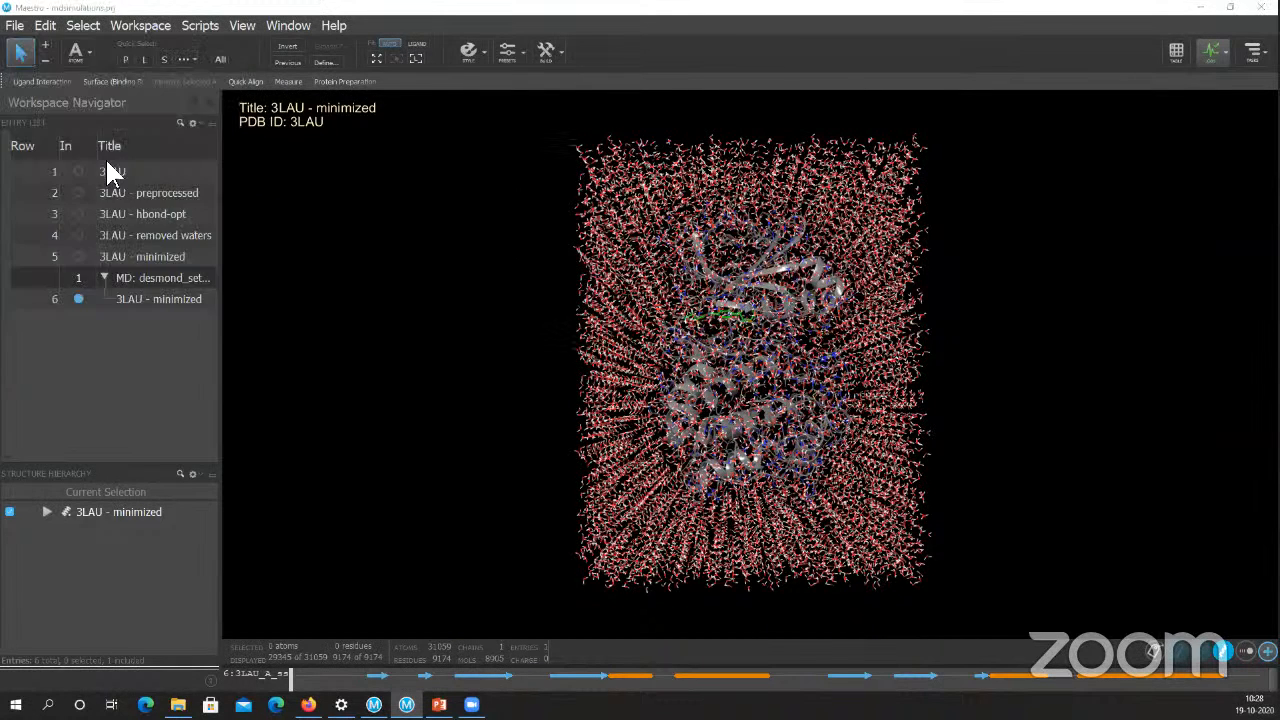
left_click(792, 85)
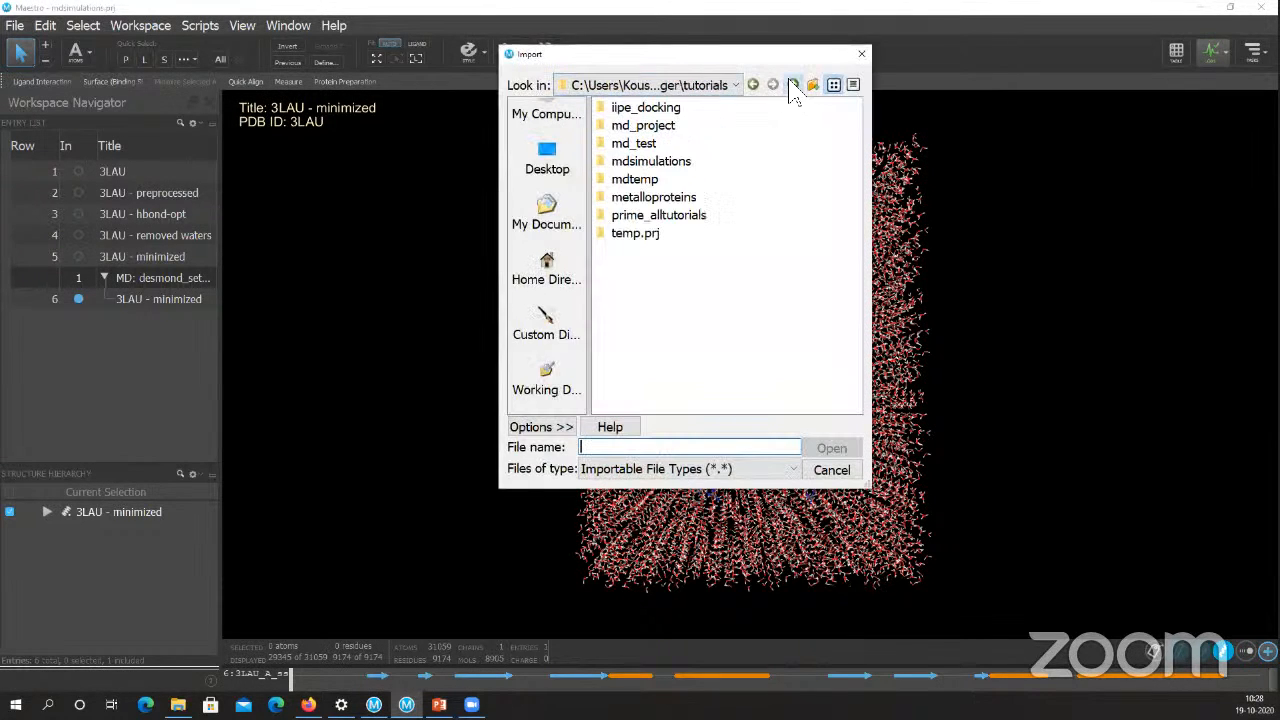
left_click(792, 85)
double_click(651, 109)
double_click(651, 110)
double_click(651, 110)
double_click(651, 110)
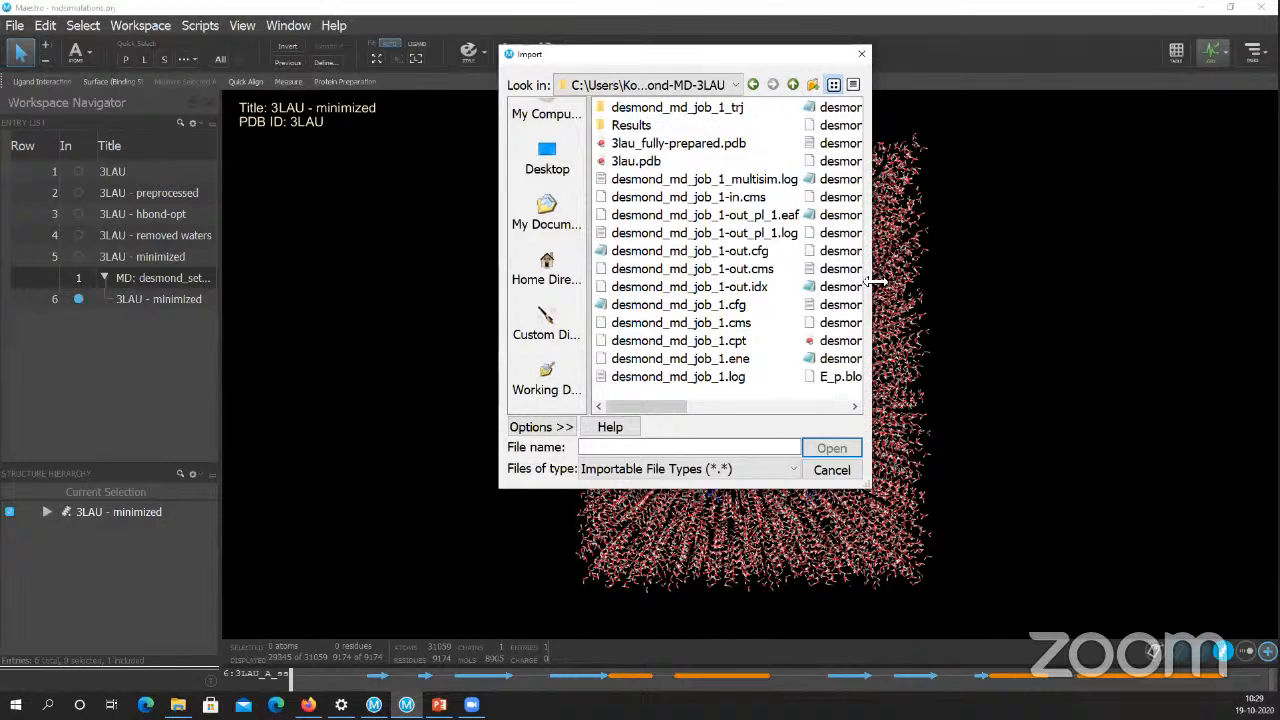
left_click_drag(1182, 277, 1176, 277)
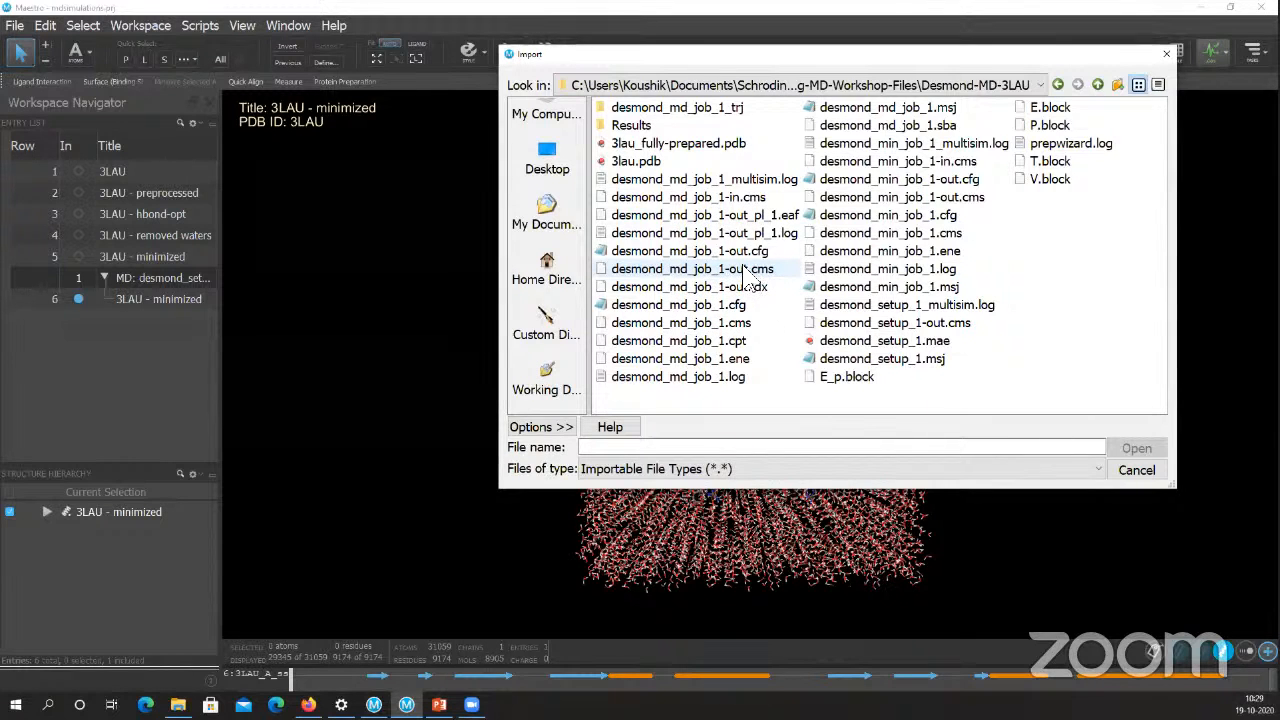
left_click(743, 270)
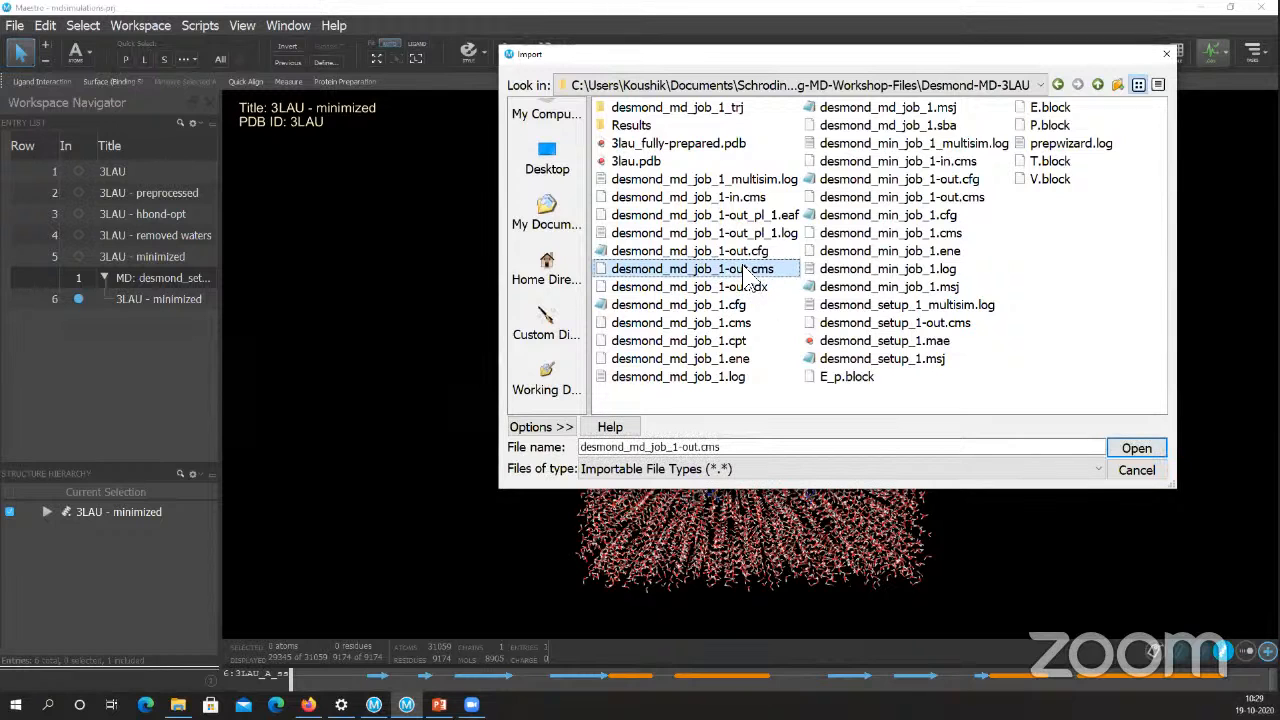
left_click(1135, 452)
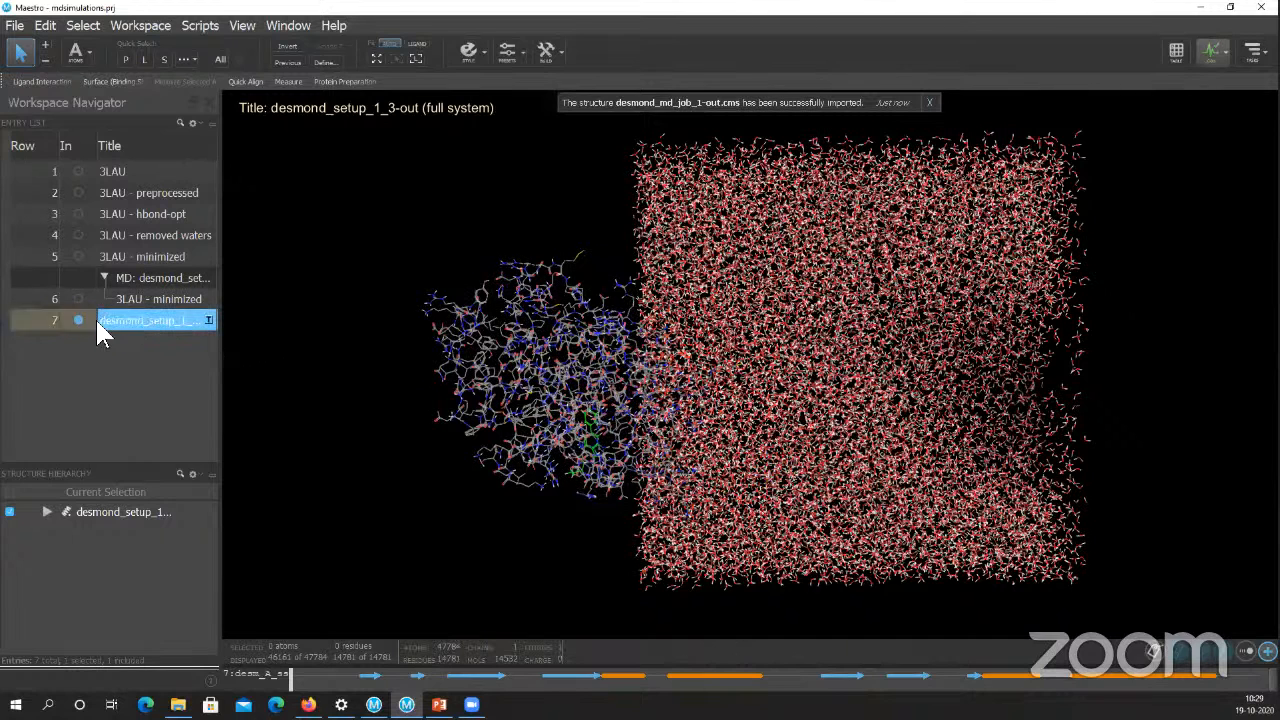
- Load the trajectory of the imported desmond_setup_1_3-out entry
left_click(177, 320)
left_click(206, 318)
left_click(208, 318)
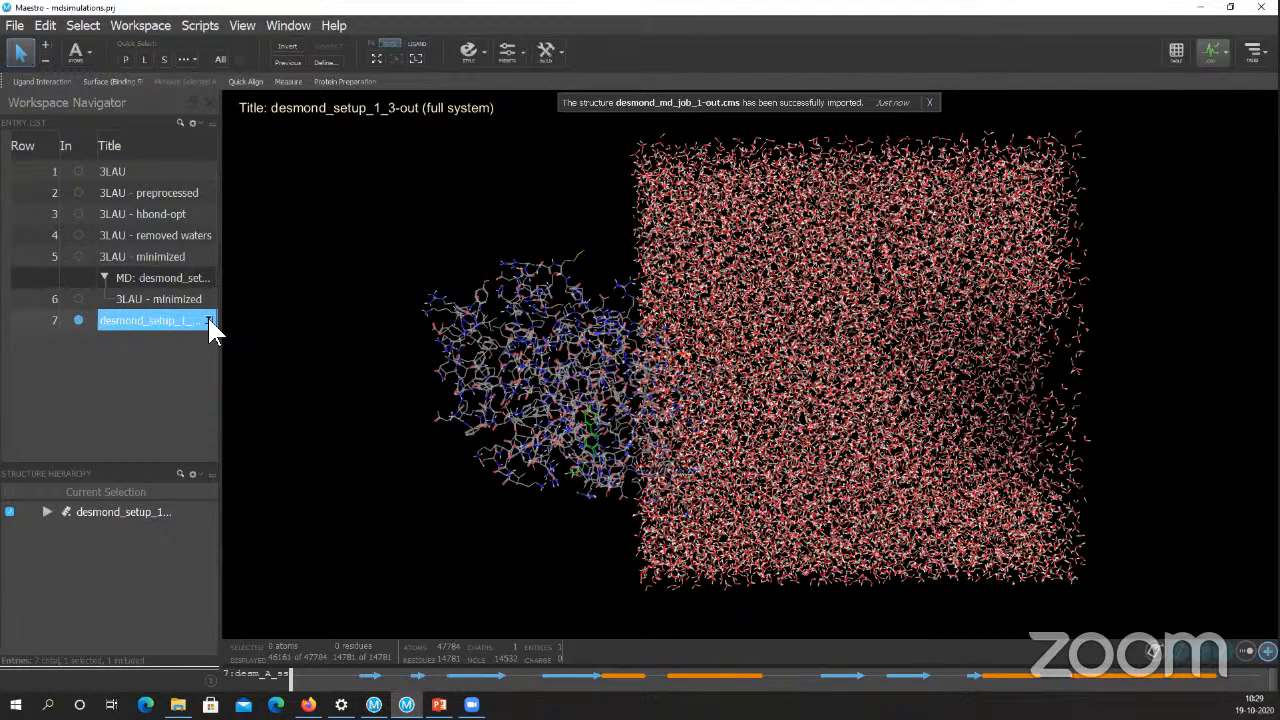
left_click(209, 320)
left_click(209, 320)
left_click(209, 320)
left_click(208, 320)
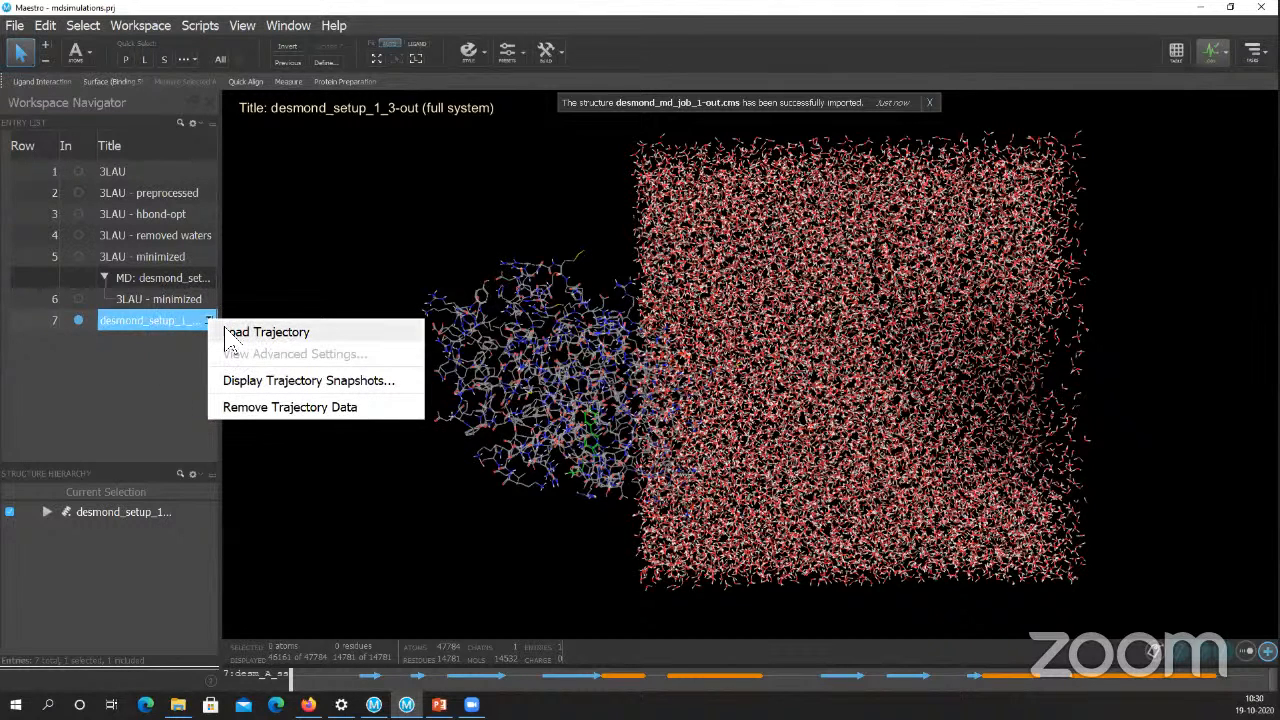
left_click(228, 335)
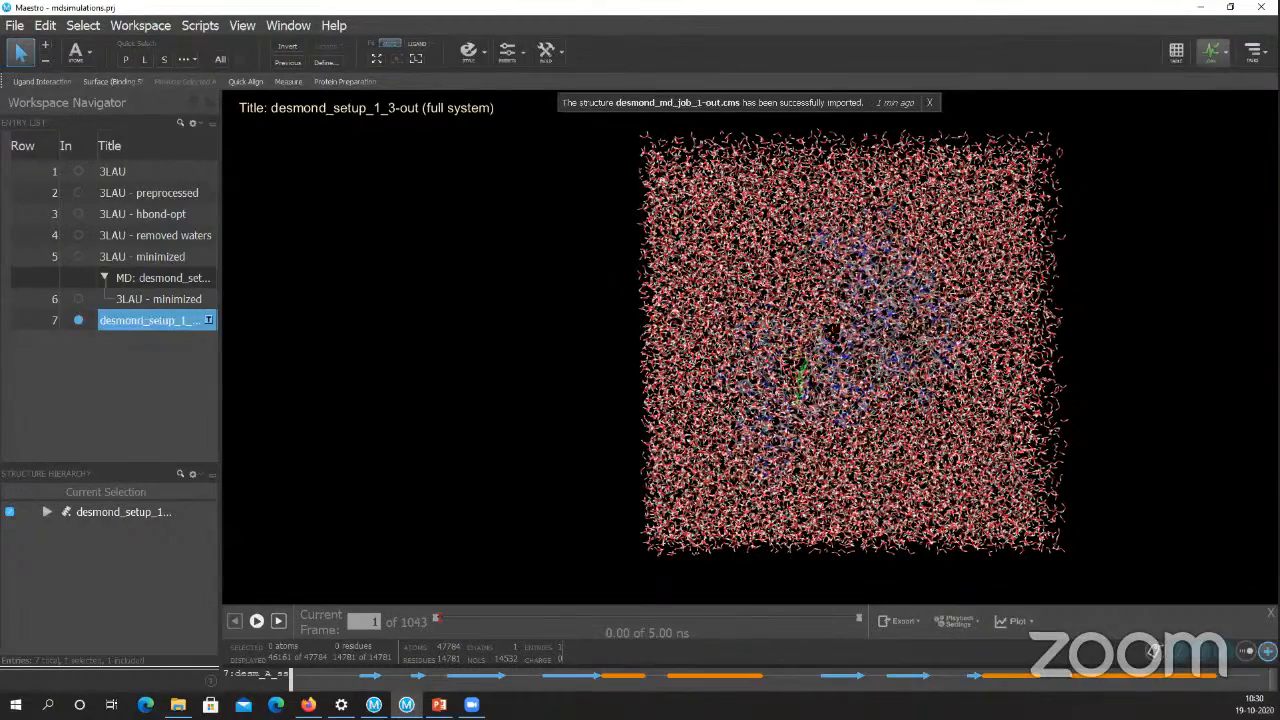
- Play the loaded trajectory and examine the motion of the protein and ligand inside the water box
middle_click_drag(890, 314, 870, 350)
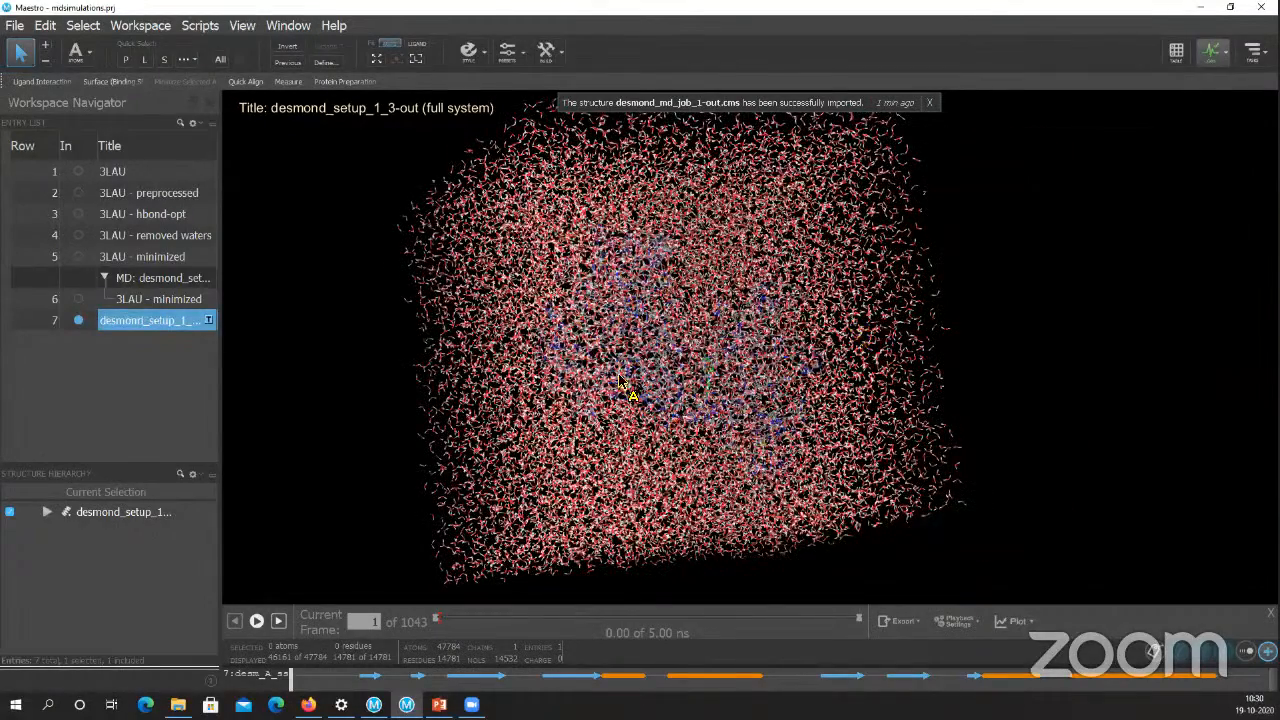
middle_click_drag(143, 353, 572, 392)
middle_click_drag(904, 332, 871, 439)
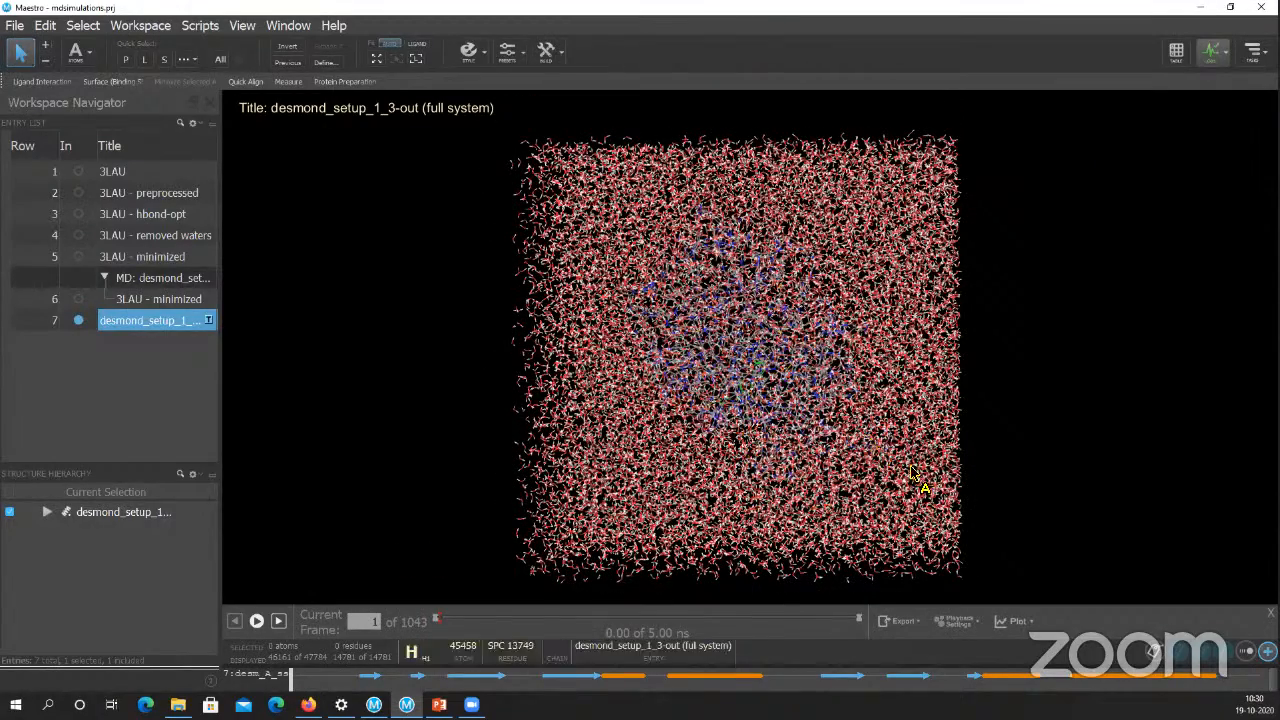
left_click(257, 621)
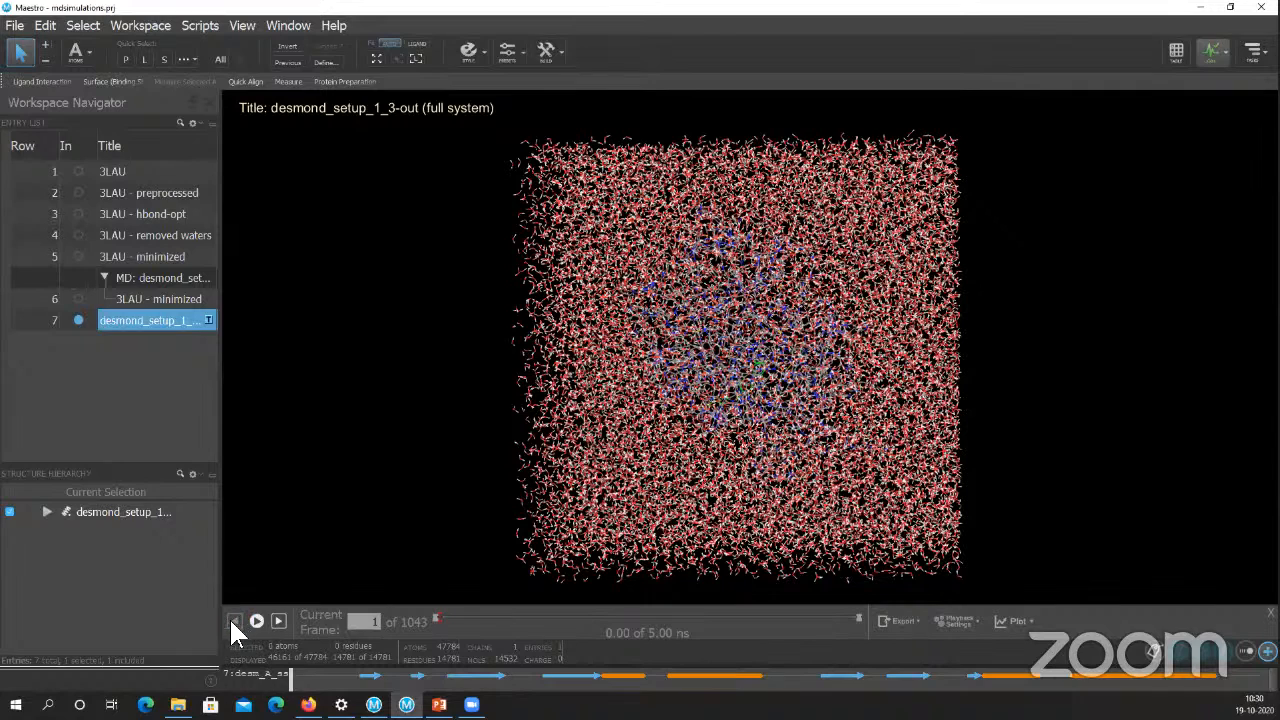
left_click(257, 619)
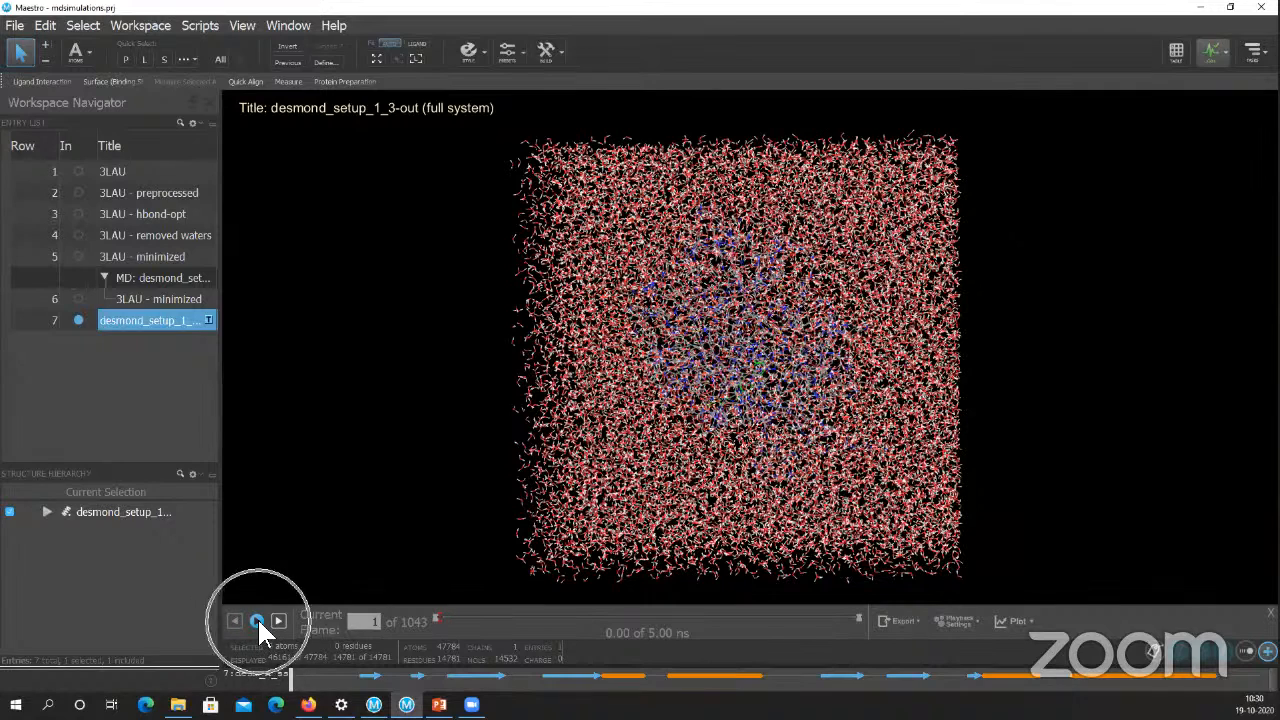
left_click(257, 621)
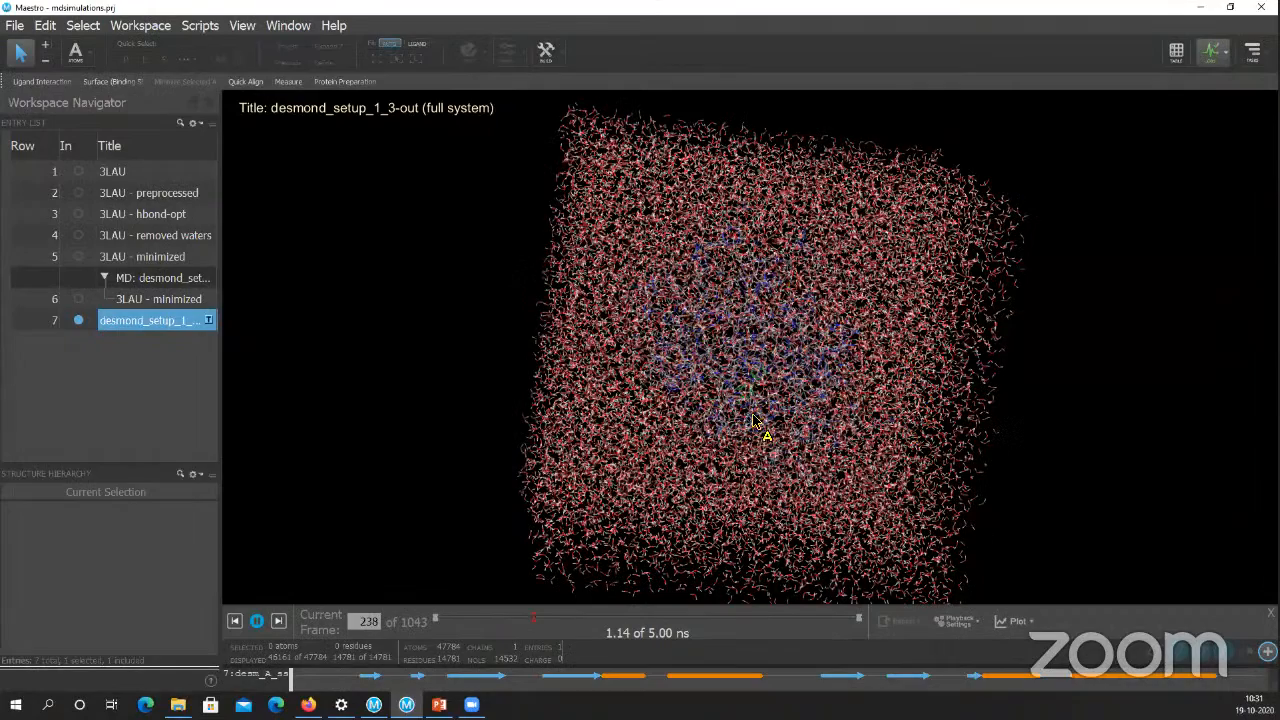
scroll(806, 316, "up", 3)
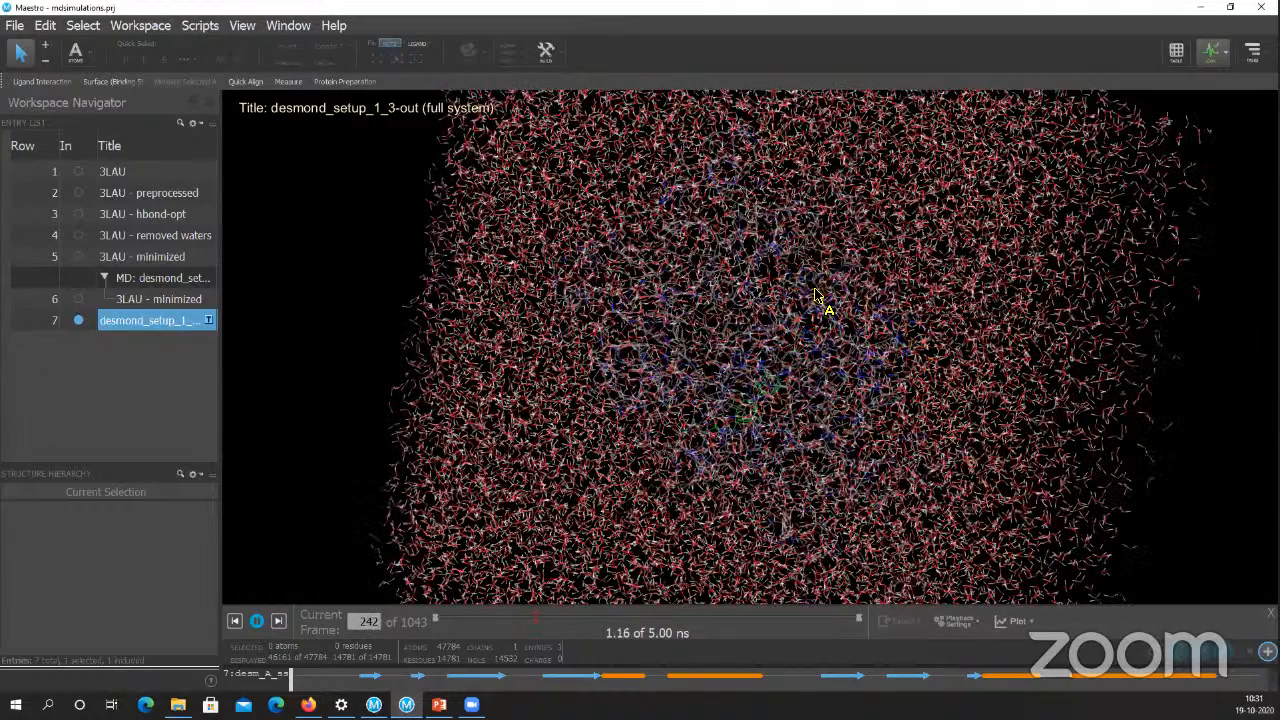
scroll(807, 298, "up", 3)
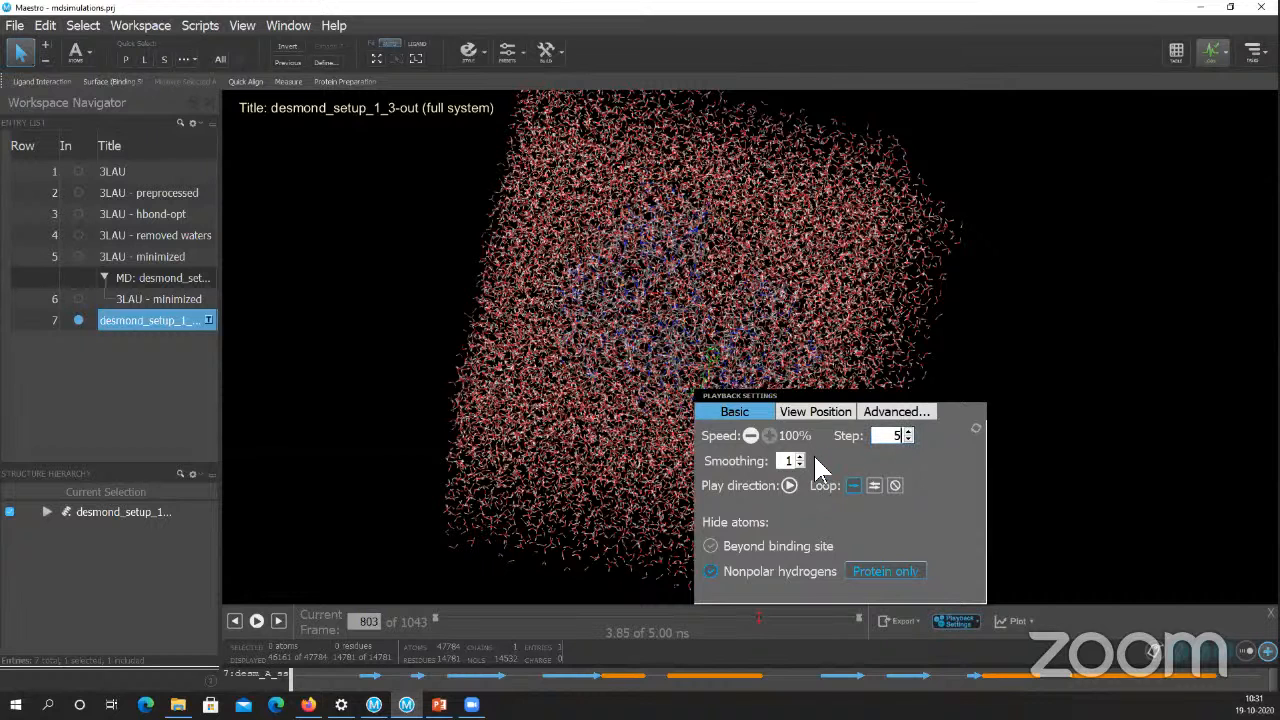
- Close the playback settings with a step of 5 and replay the trajectory
left_click(1074, 436)
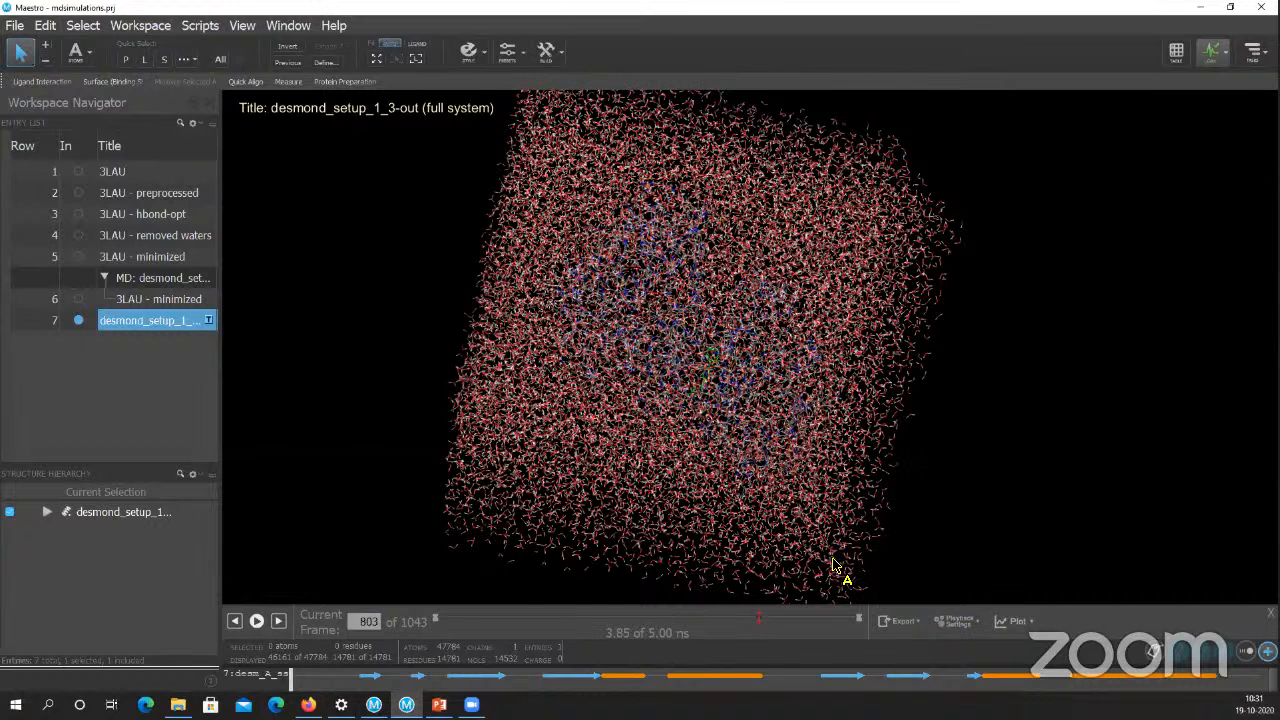
left_click(257, 621)
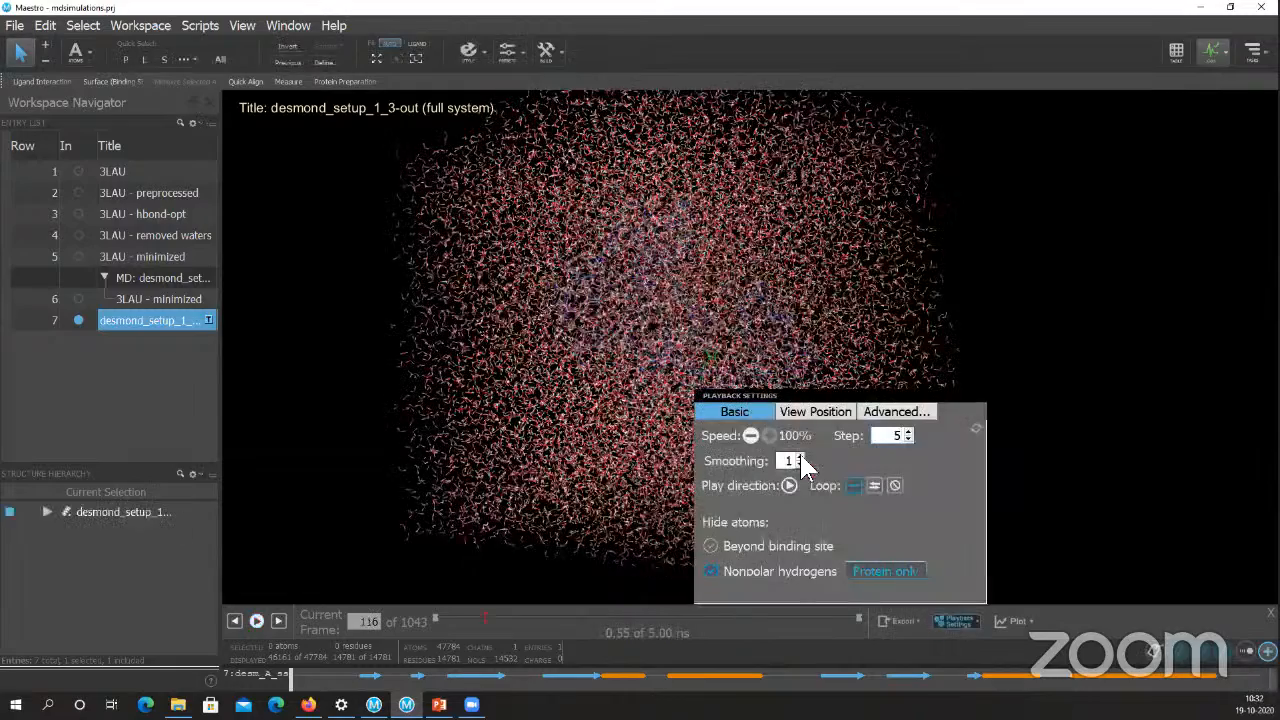
- Increase the trajectory playback smoothing and play the simulation of the full solvated system
left_click(800, 456)
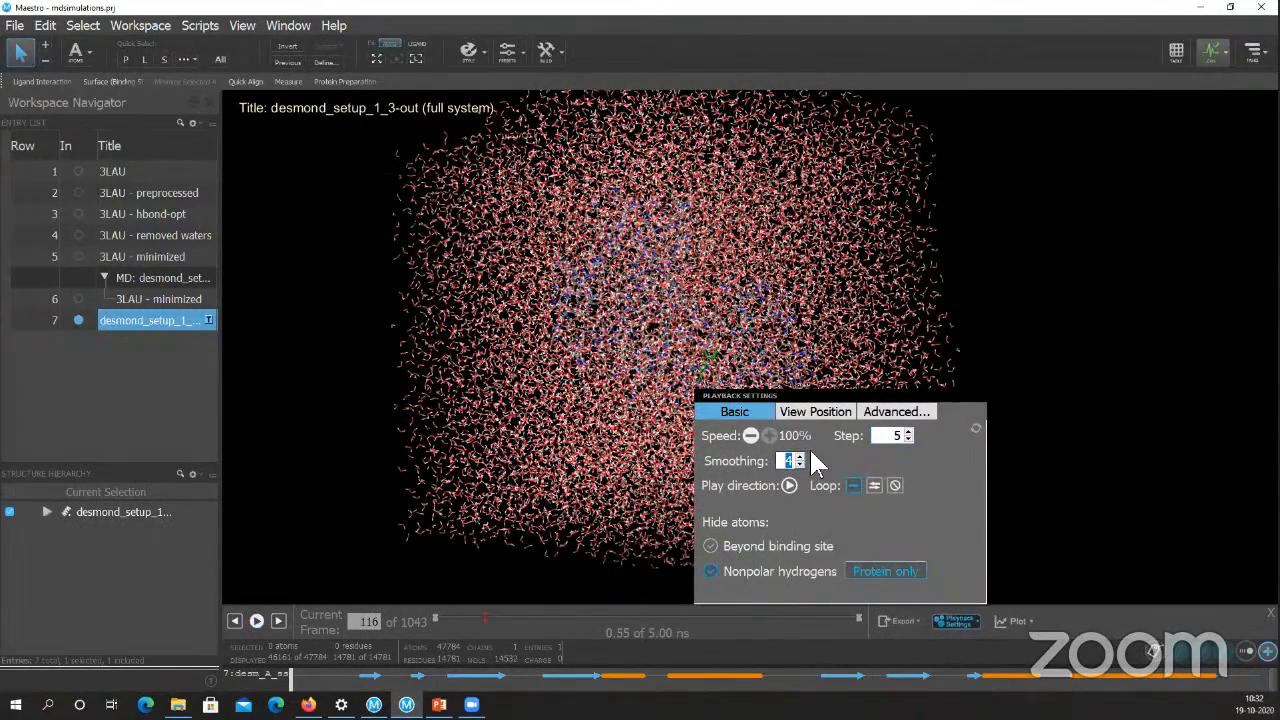
left_click(1053, 461)
left_click(257, 621)
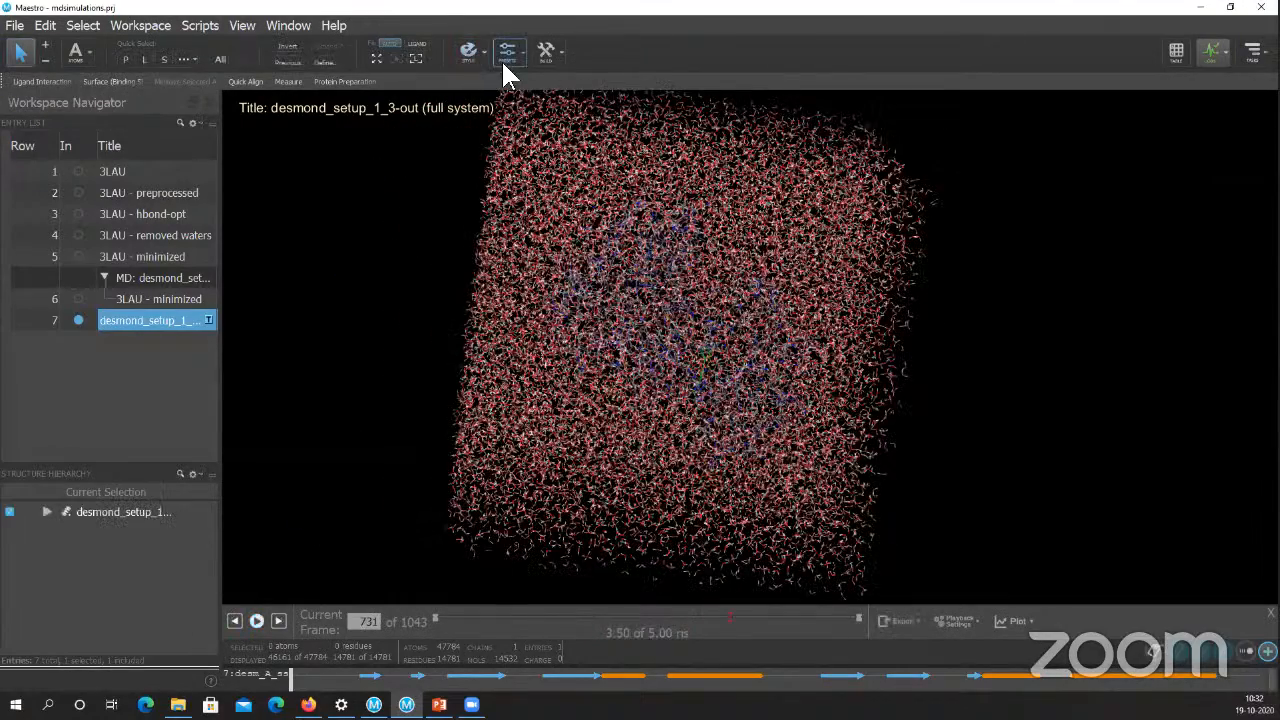
- Apply the display preset with protein ribbons, labelled binding-site residues and ball-and-stick ligand, and play the trajectory
left_click(508, 55)
left_click(509, 53)
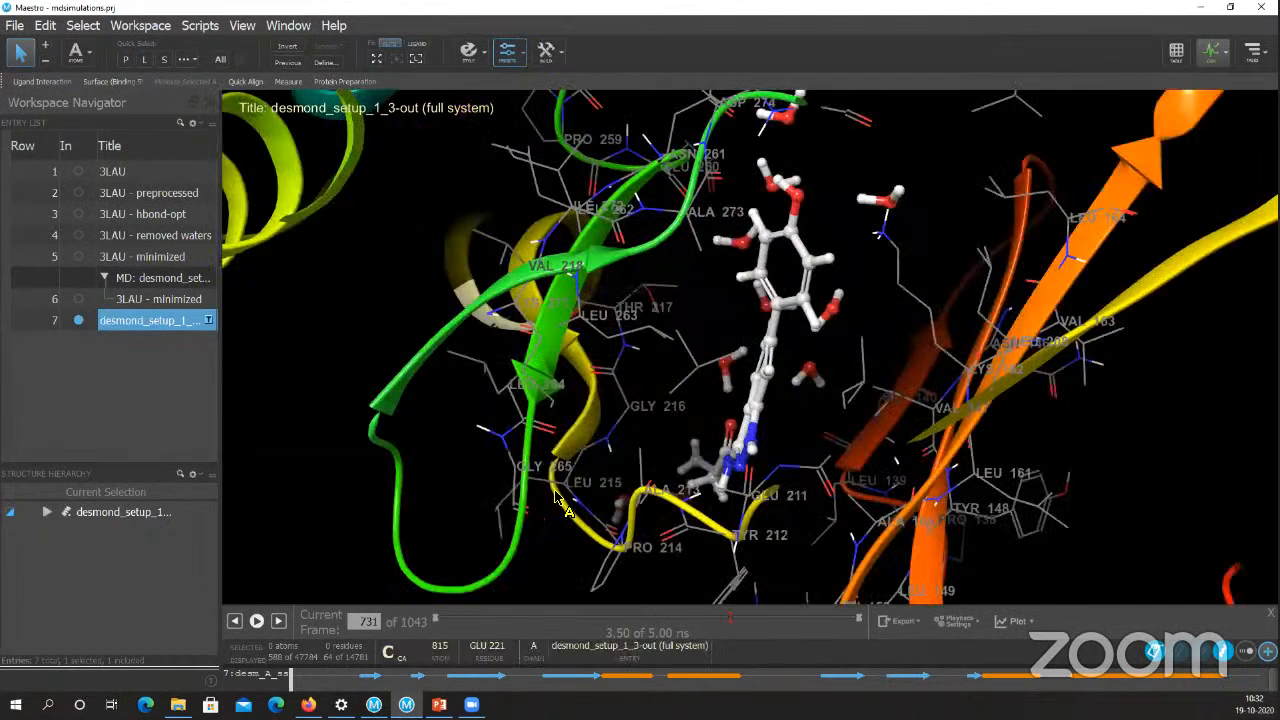
scroll(800, 345, "down", 2)
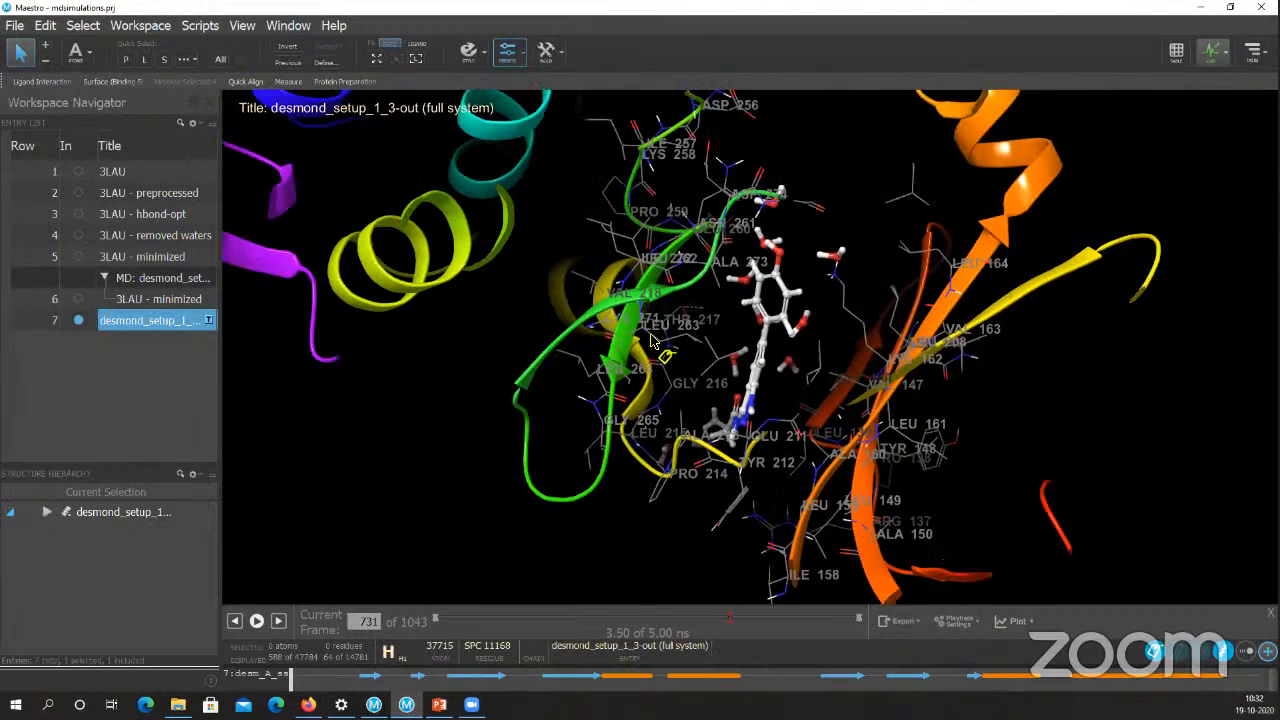
left_click(256, 621)
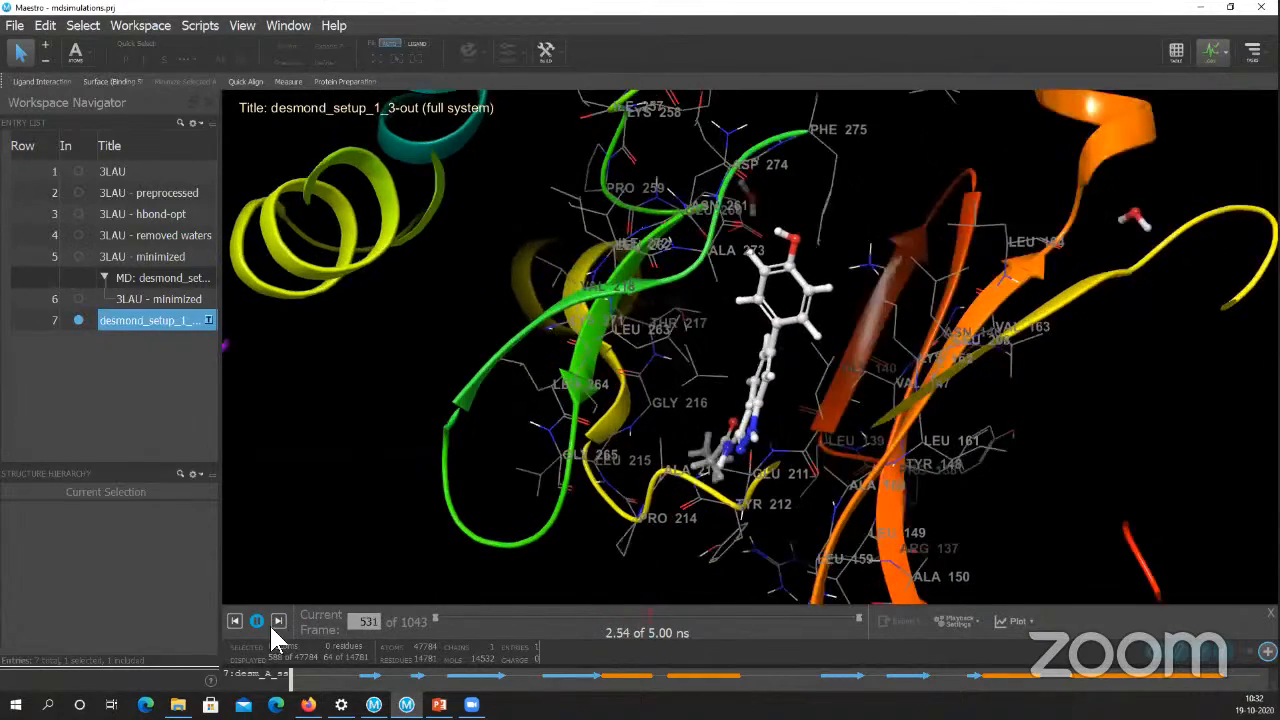
- Review the playback and view-position settings, and limit the advanced playback display to atoms matching an ASL definition
left_click(955, 621)
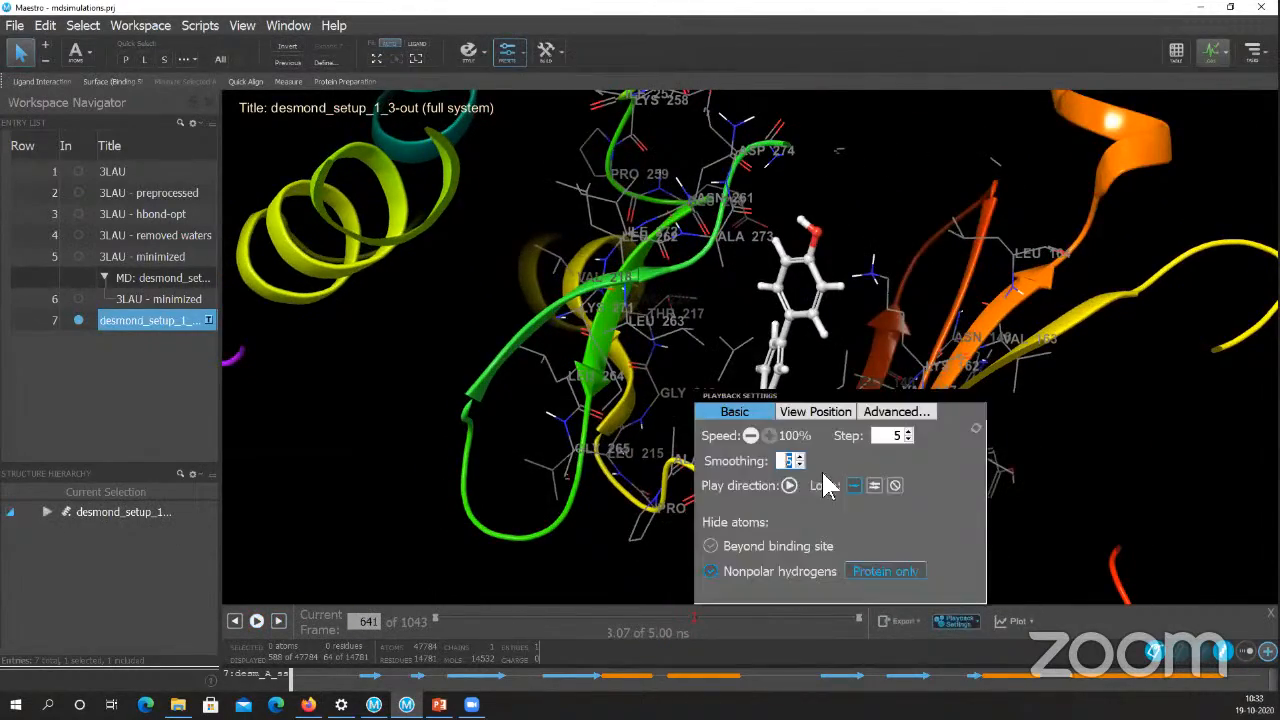
left_click(818, 416)
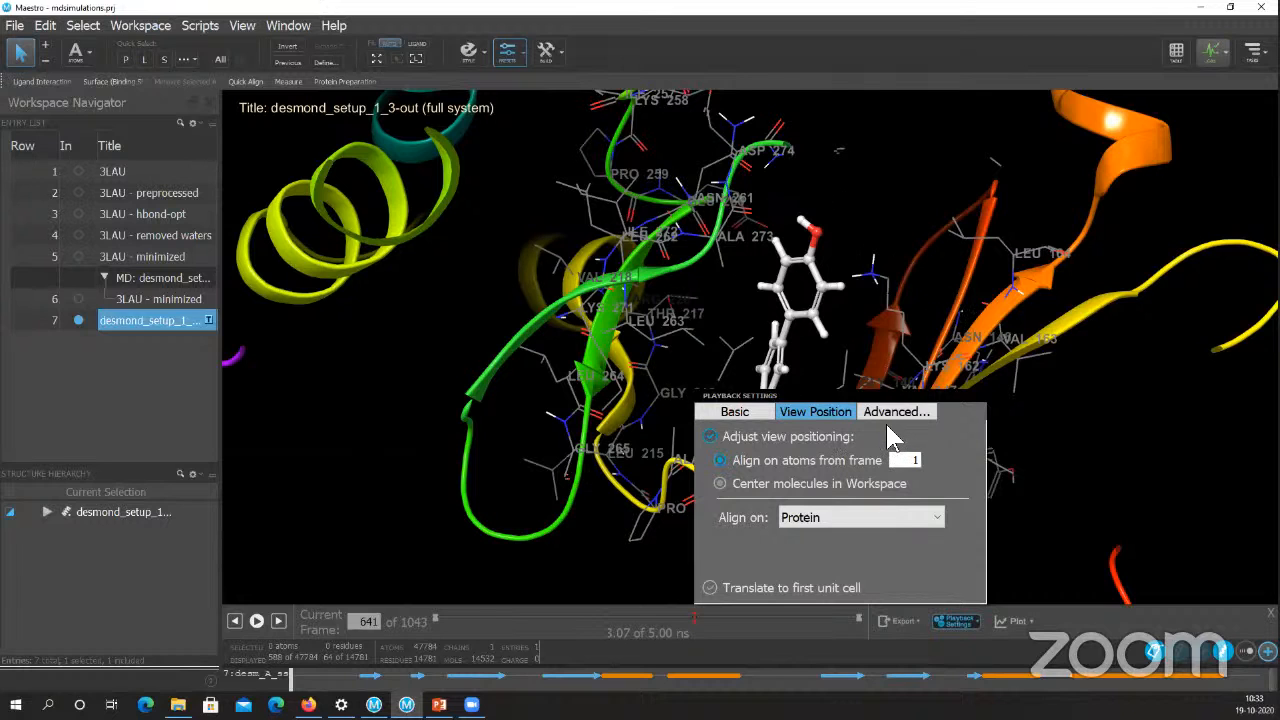
left_click(890, 413)
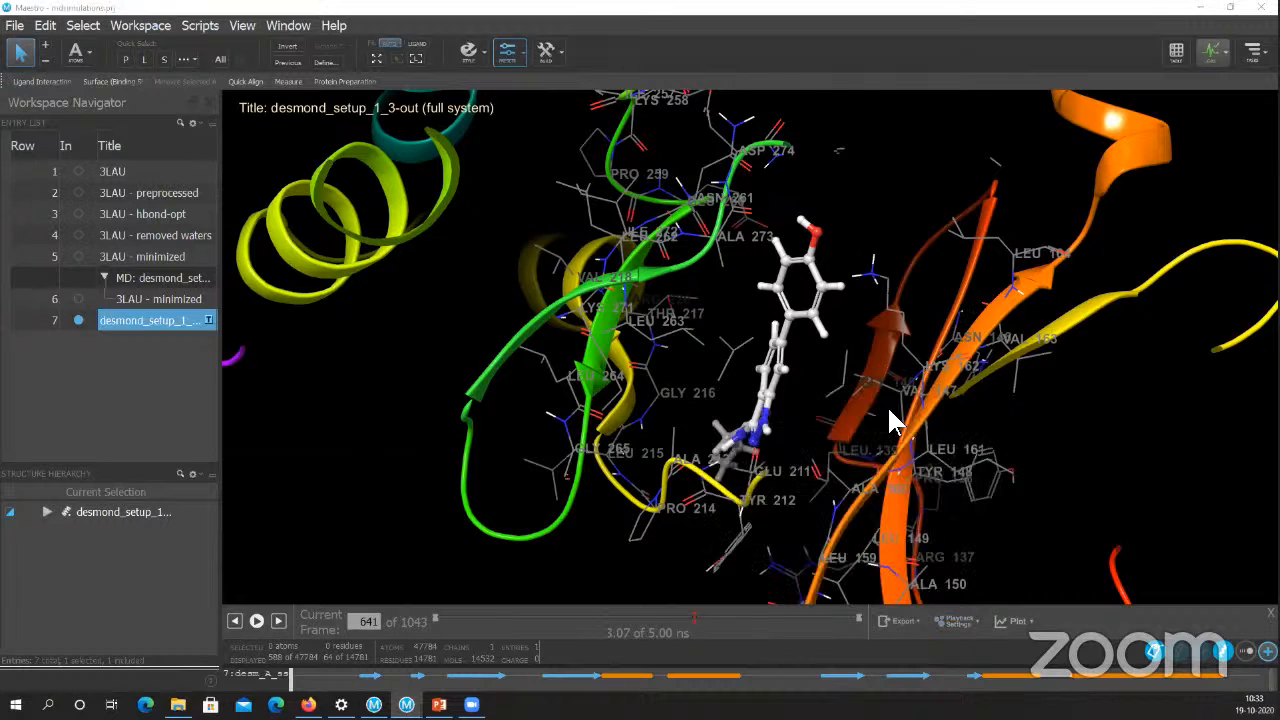
left_click(403, 250)
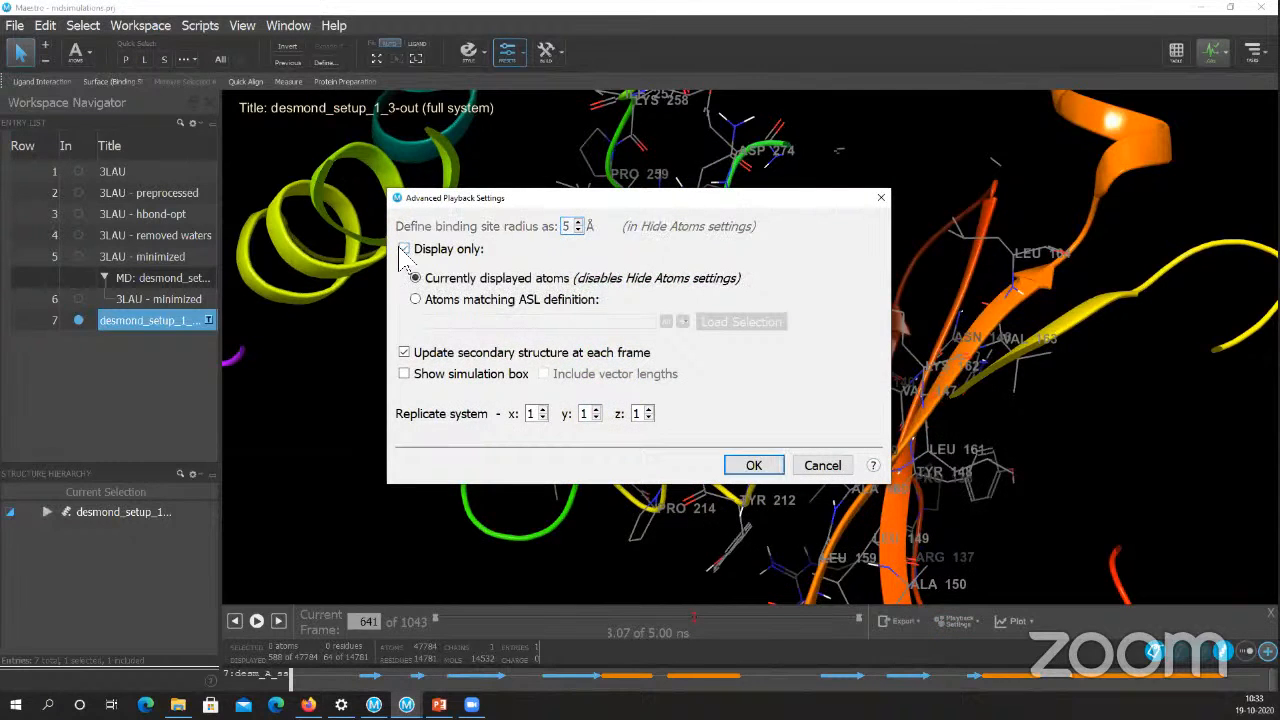
left_click(416, 302)
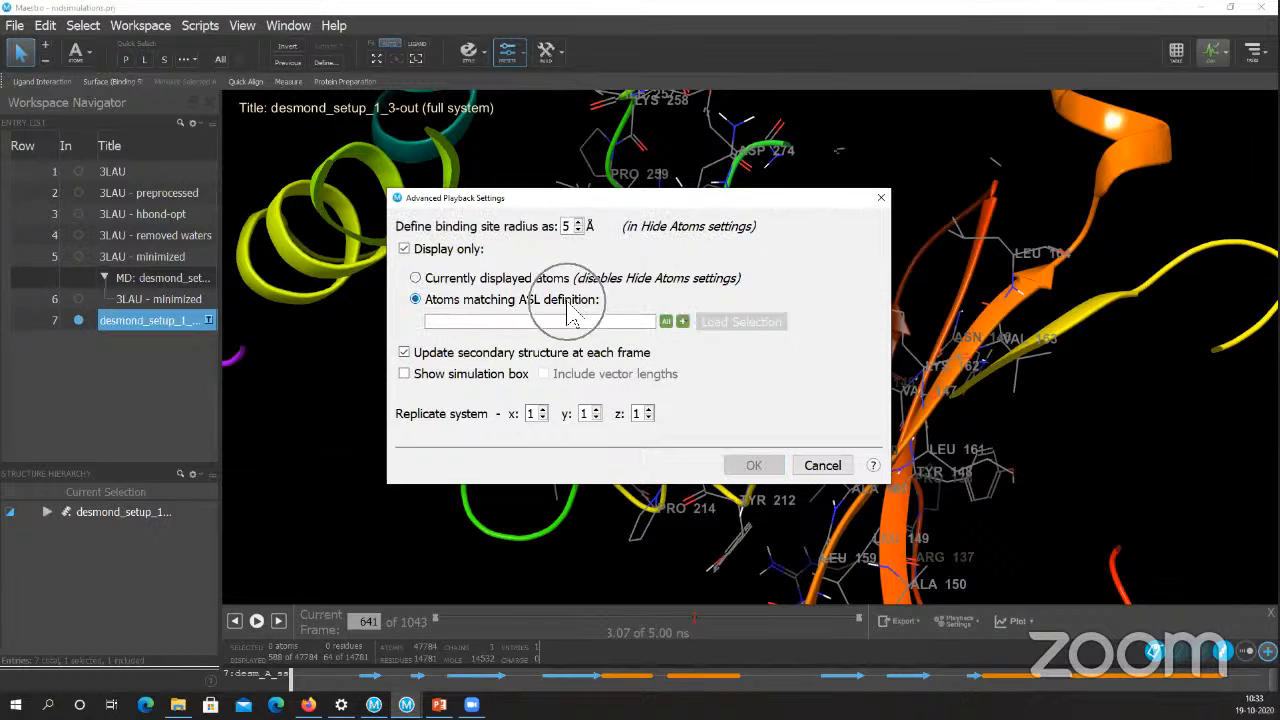
left_click(404, 250)
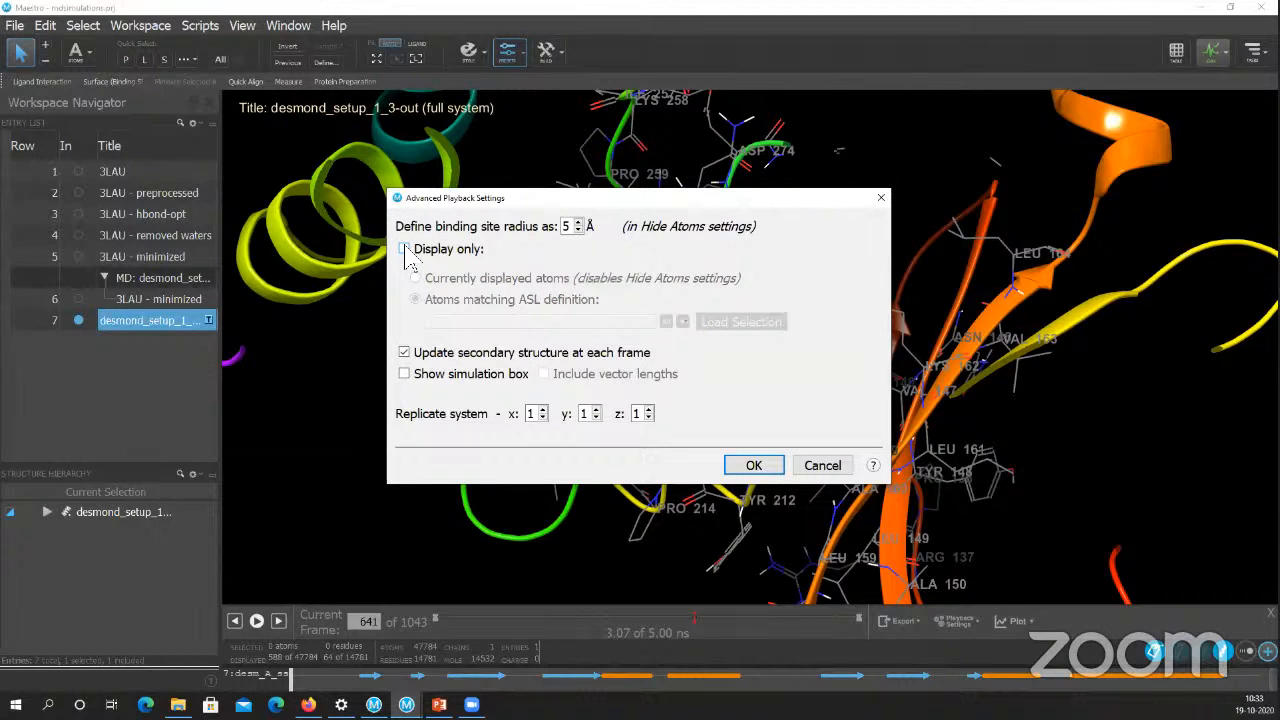
left_click(404, 250)
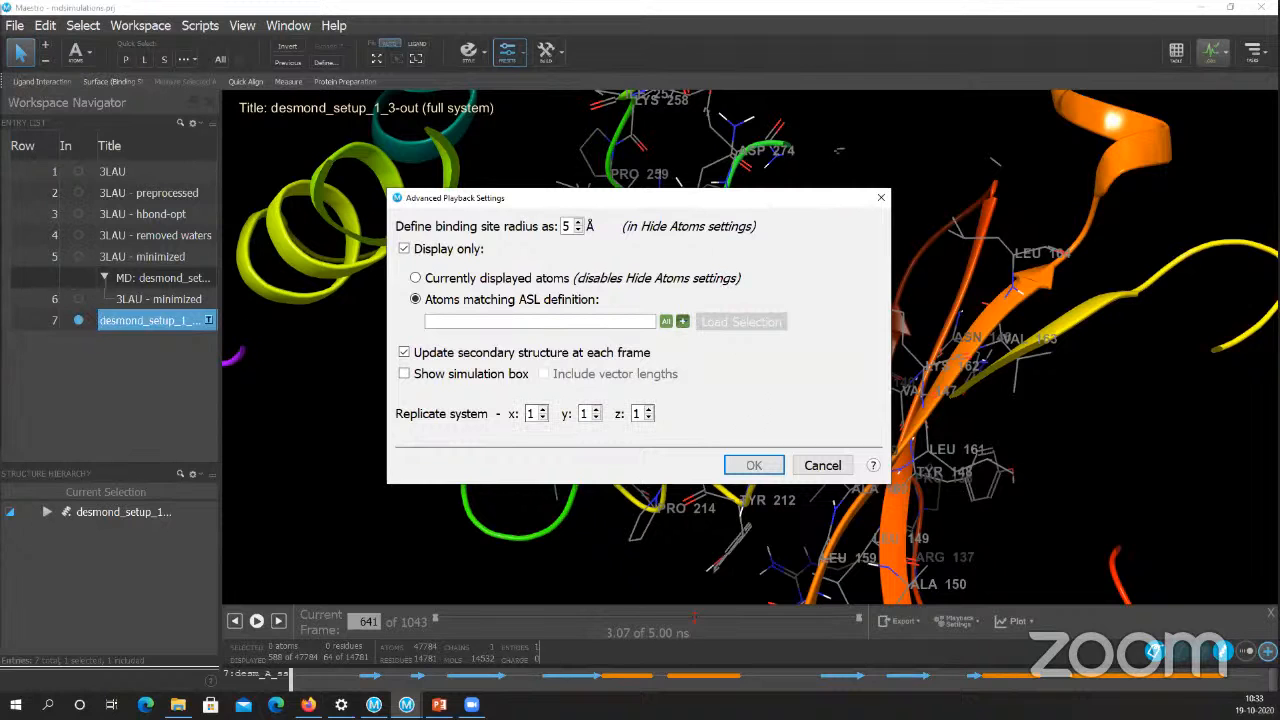
- Open the atom selection for the ASL definition and browse the residue types down to the non-standard residues
left_click(683, 321)
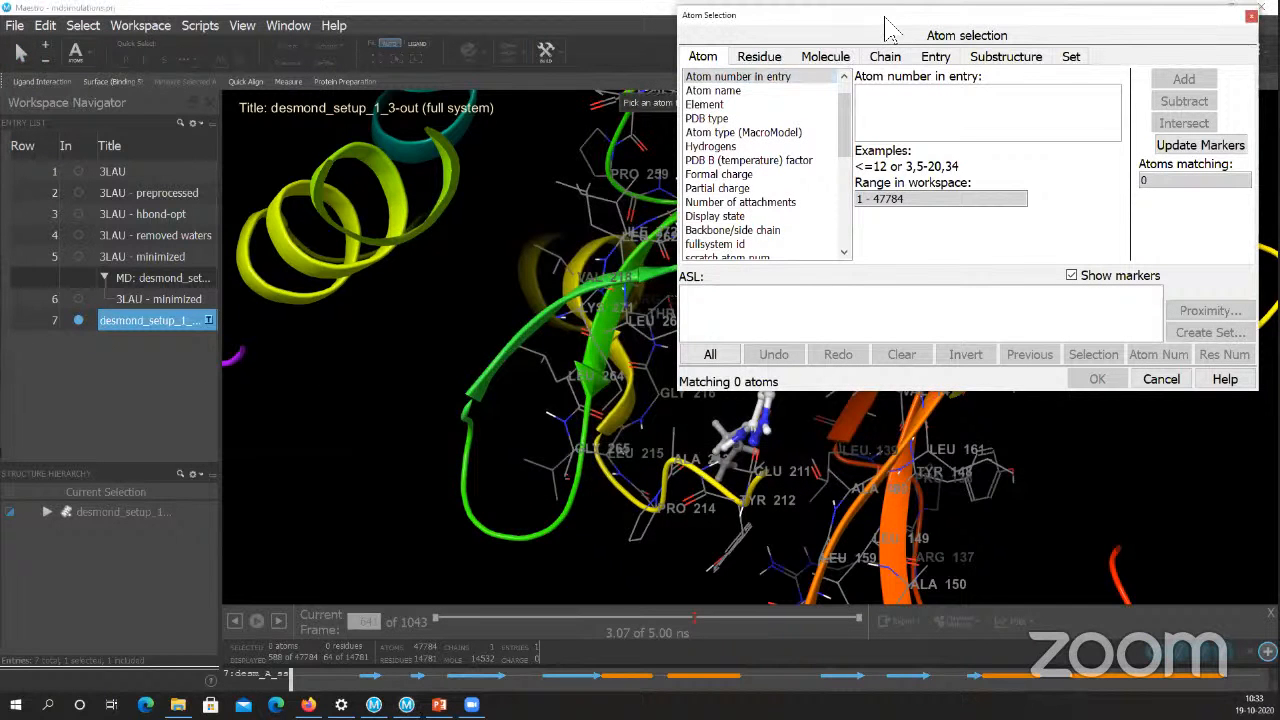
left_click_drag(884, 27, 546, 102)
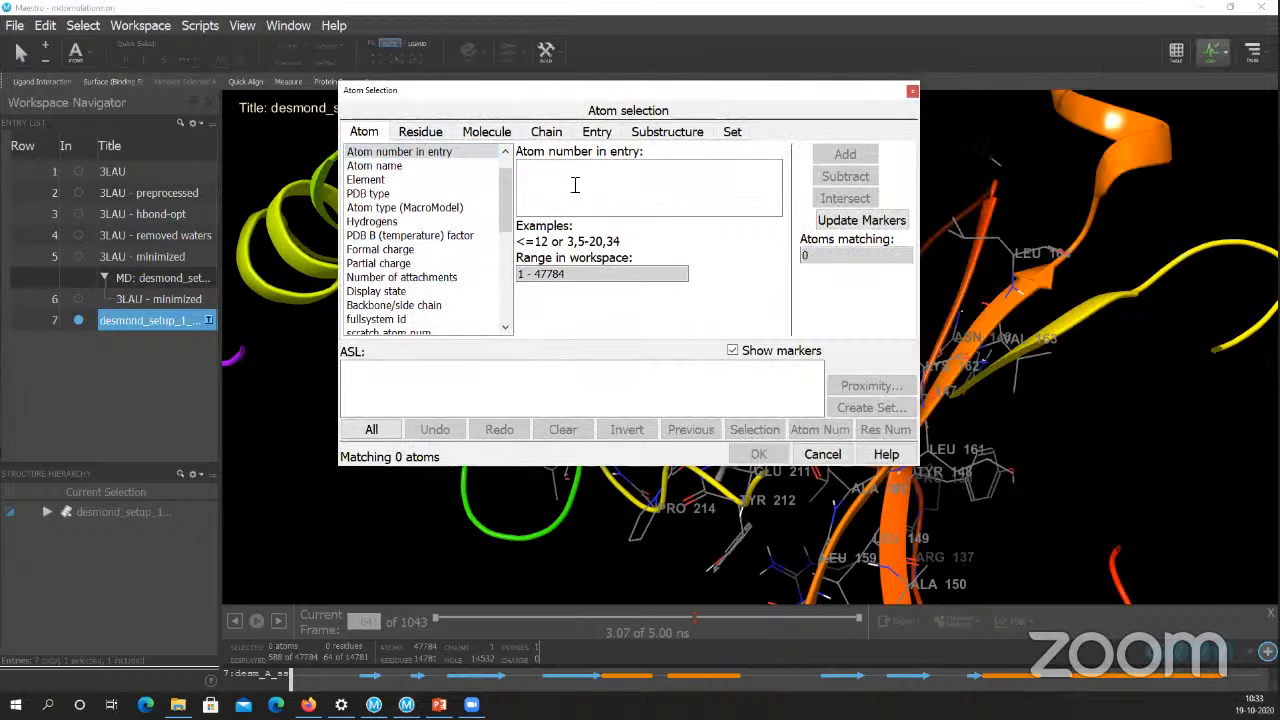
key("ctrl")
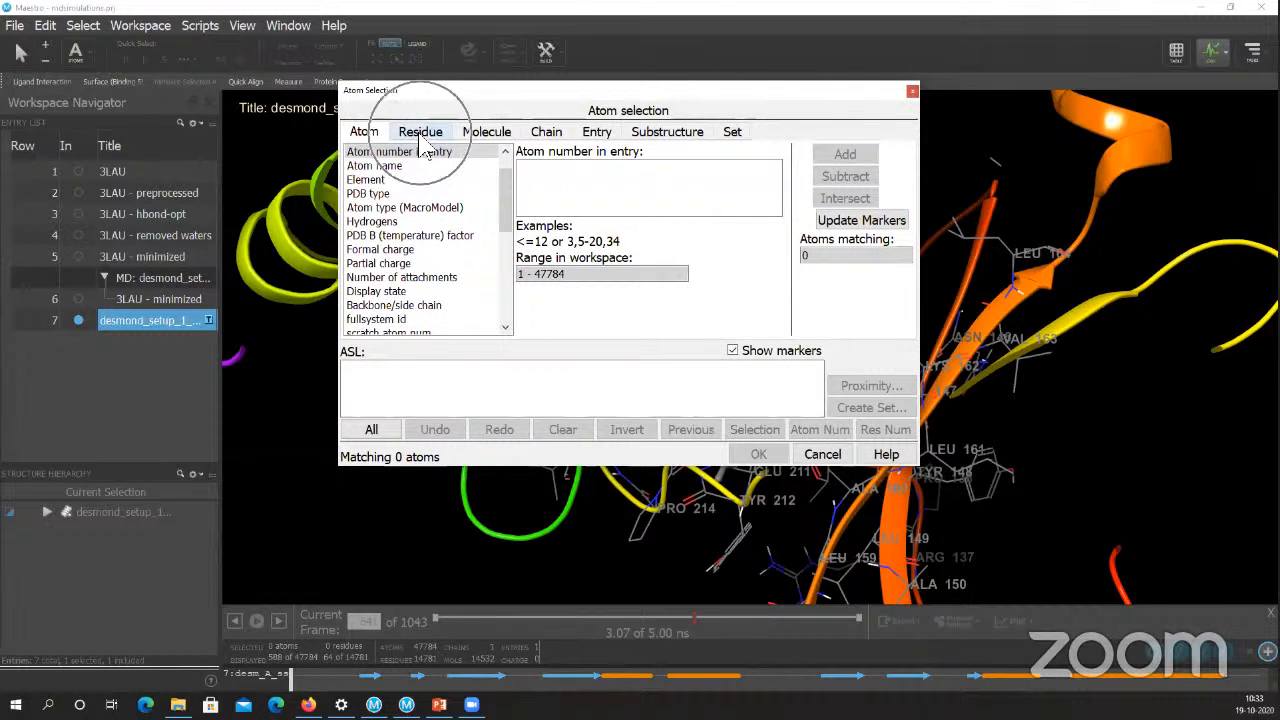
left_click(421, 138)
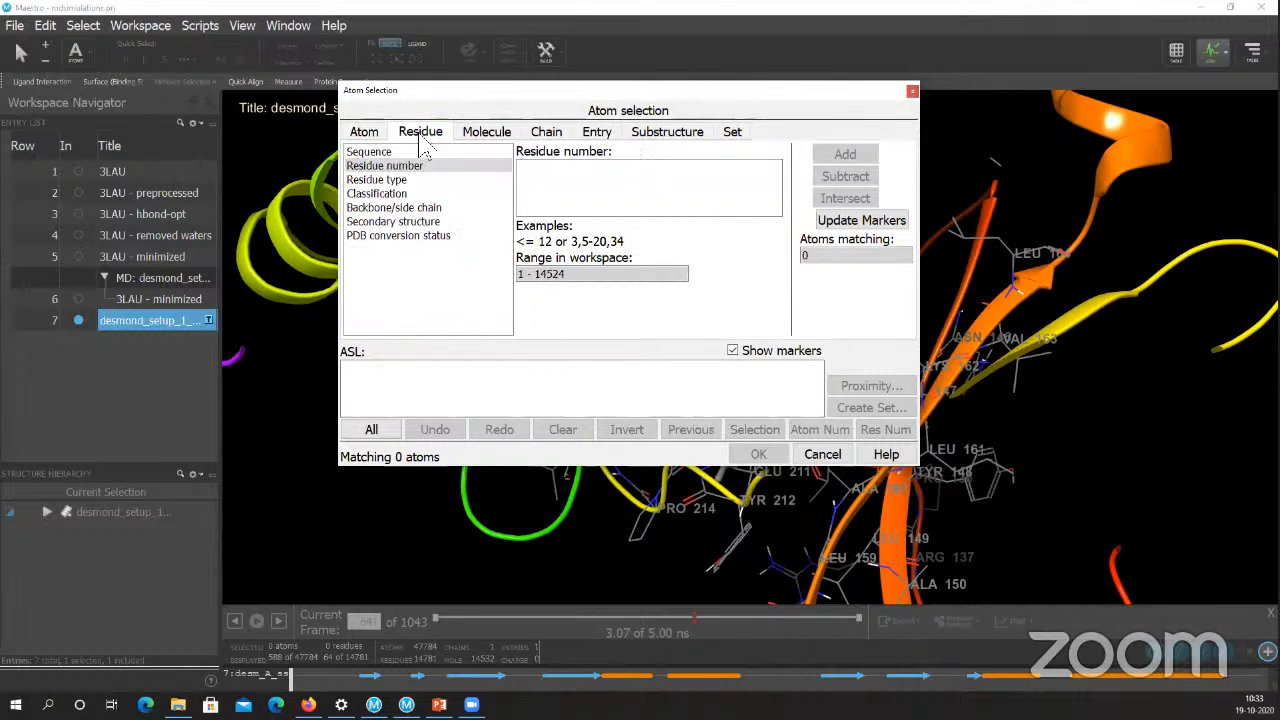
left_click(399, 181)
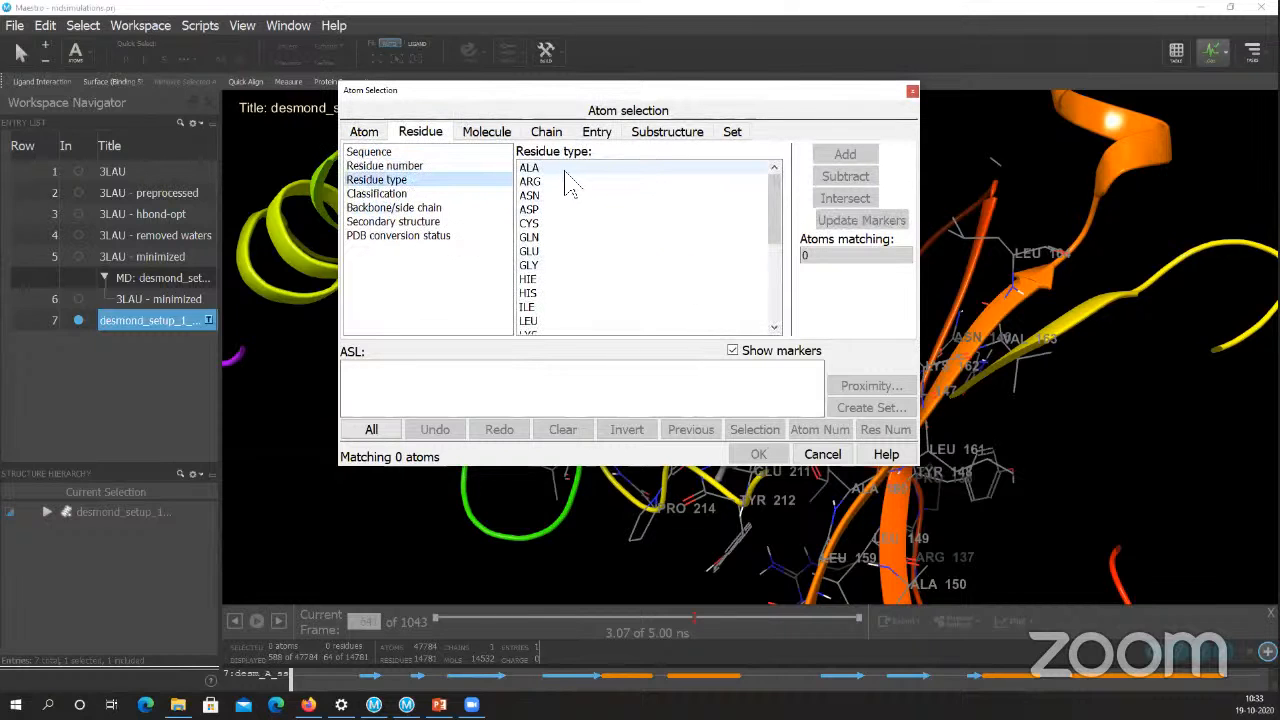
scroll(587, 246, "down", 4)
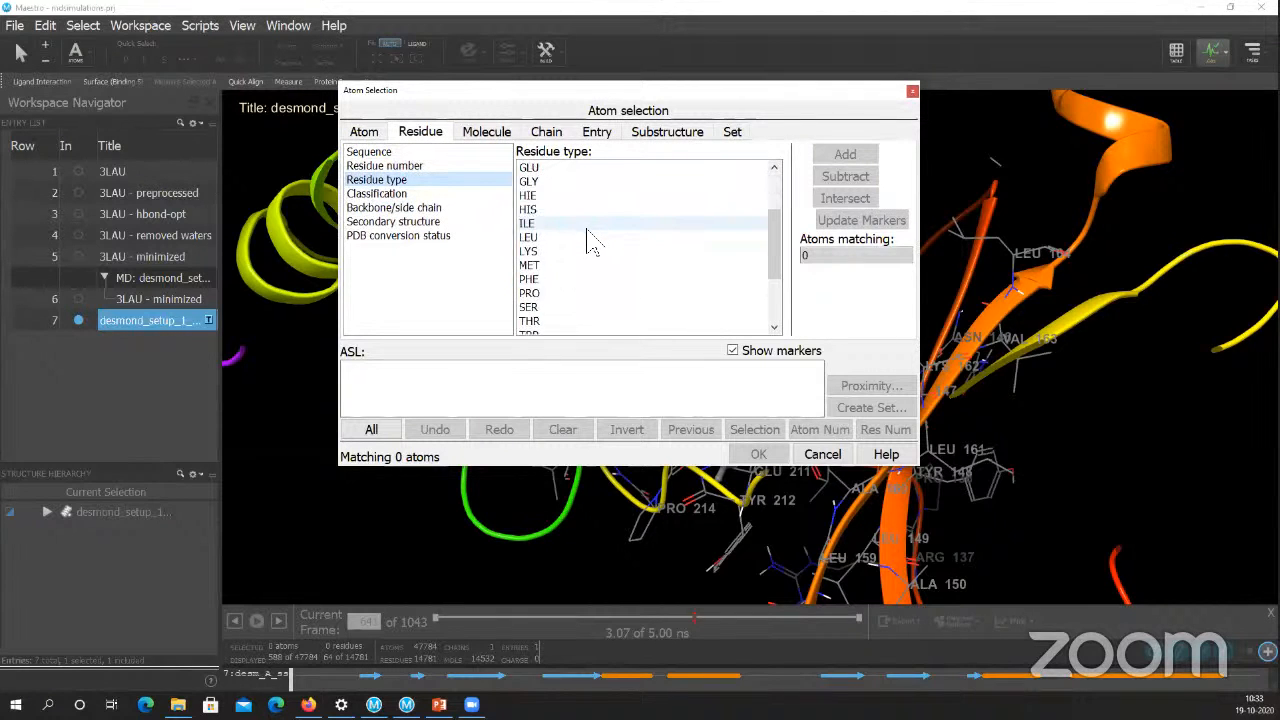
scroll(593, 250, "down", 1)
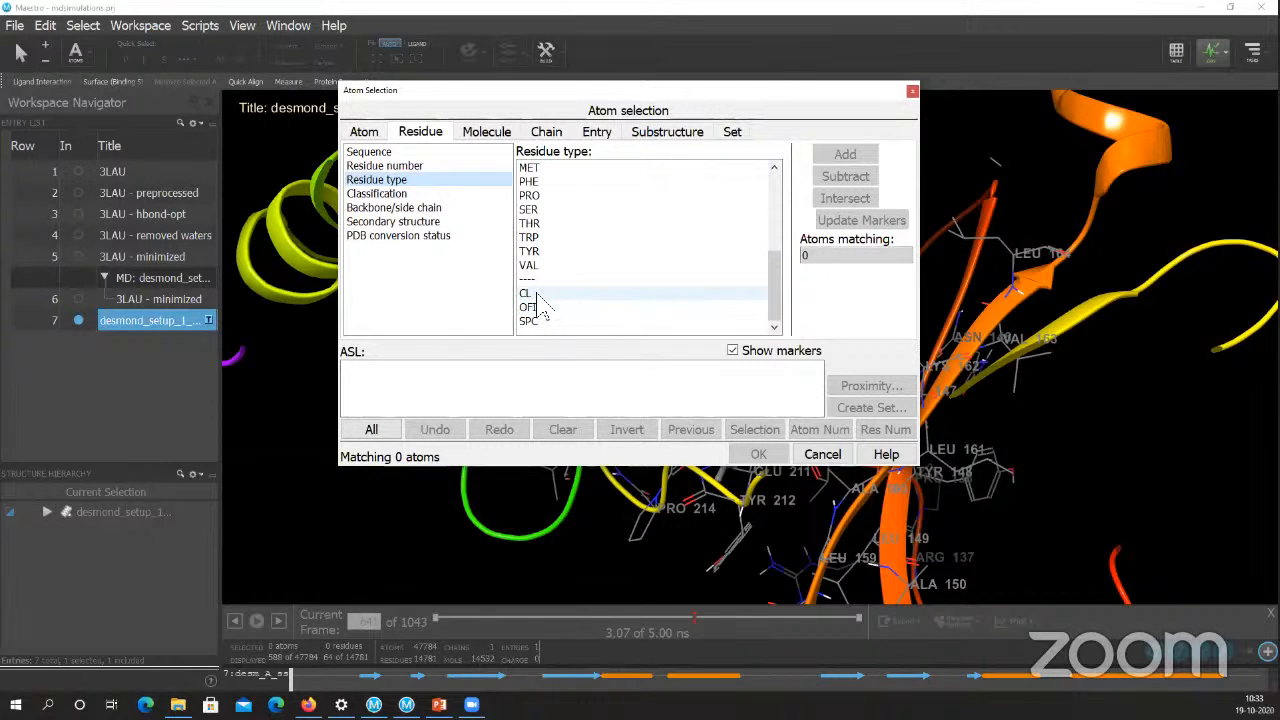
scroll(560, 255, "up", 4)
scroll(563, 285, "down", 4)
scroll(555, 290, "down", 1)
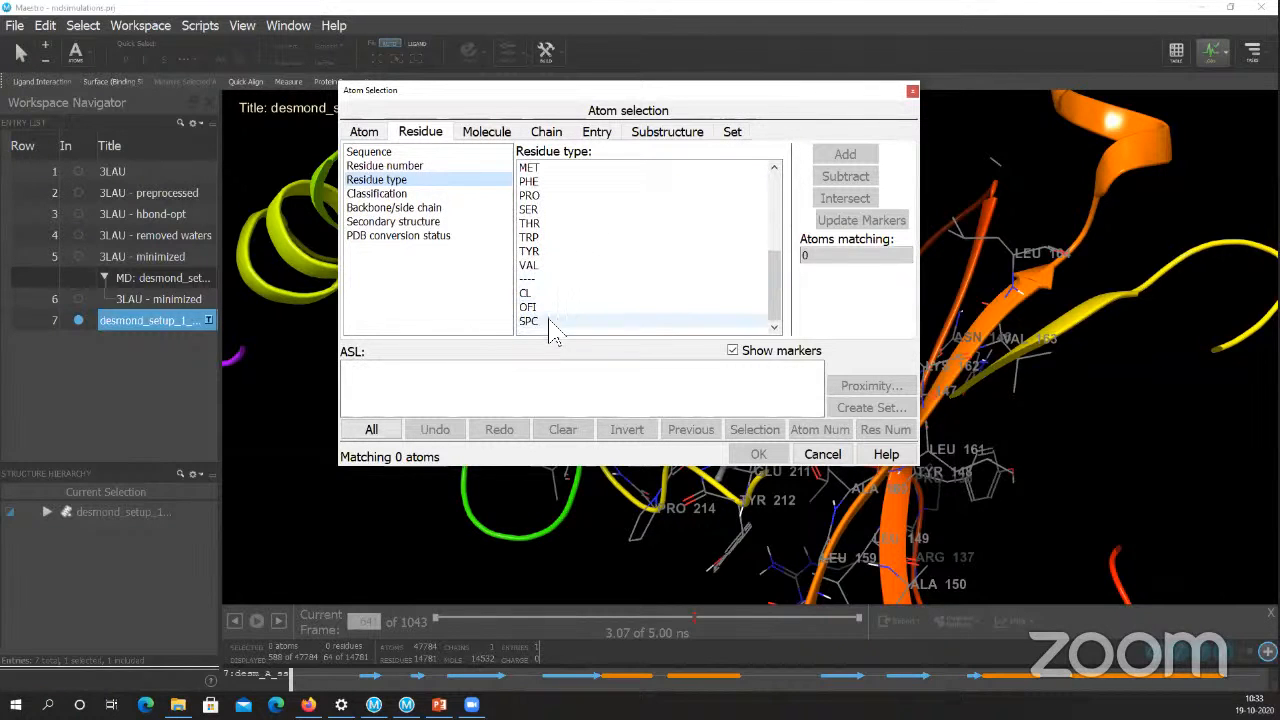
- Add residue type OFI to the ASL definition and accept the atom selection and the advanced playback settings
left_click(542, 322)
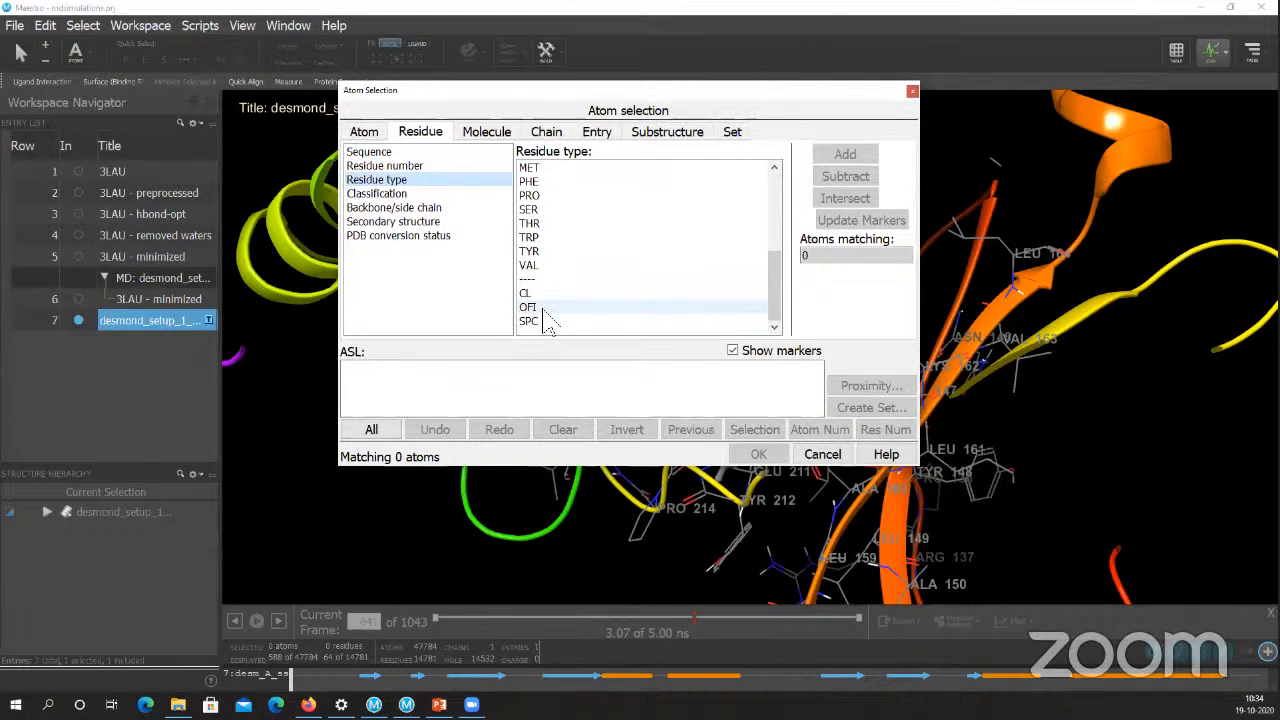
key("ctrl")
key("ctrl")
key("ctrl")
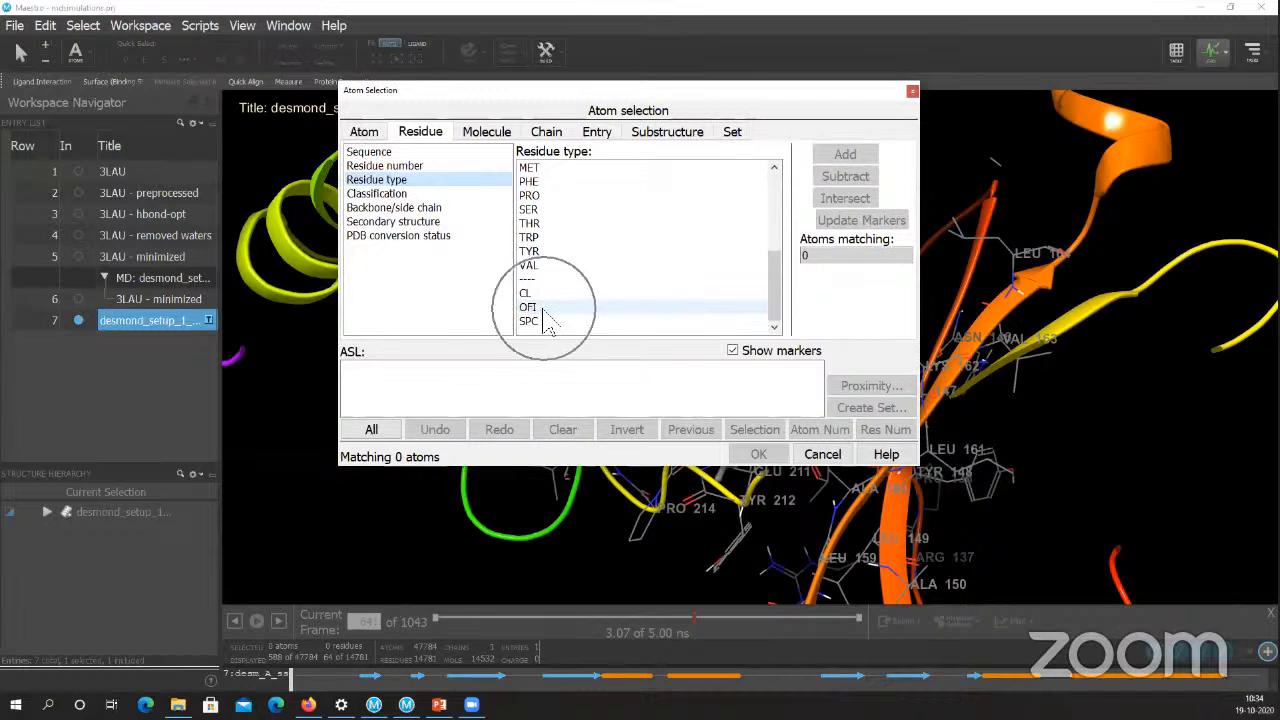
left_click(543, 310)
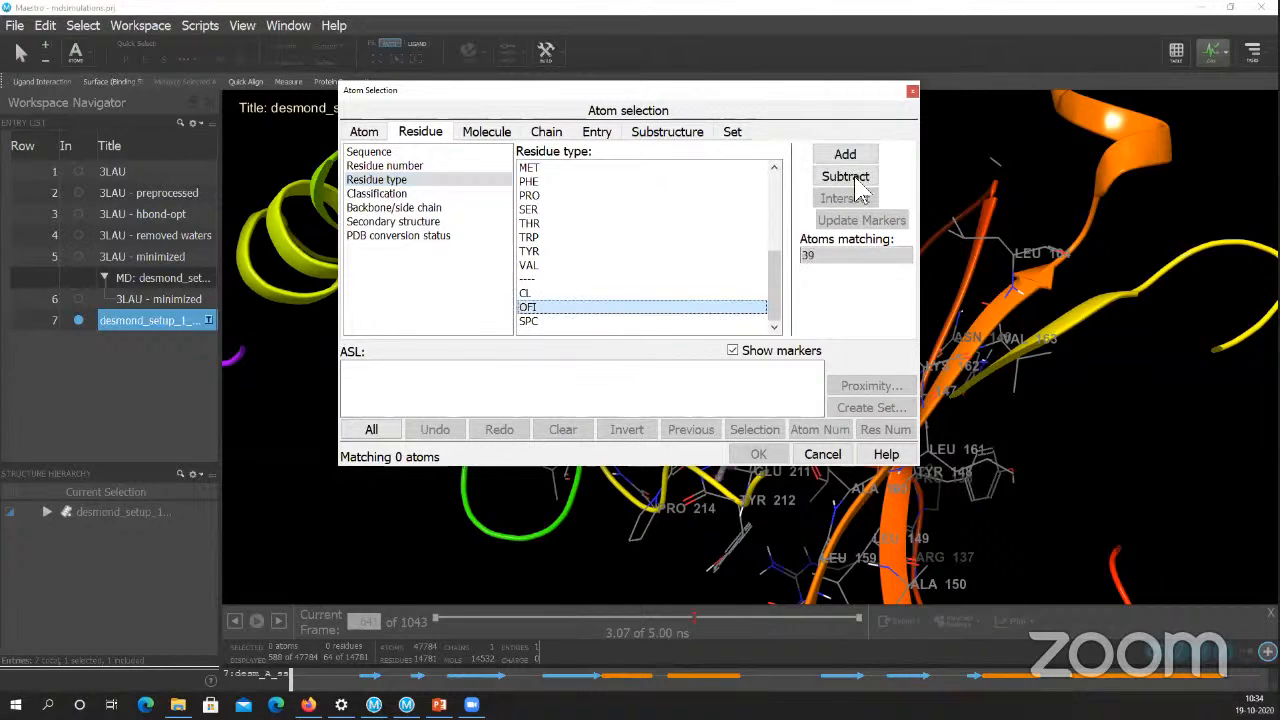
left_click(845, 156)
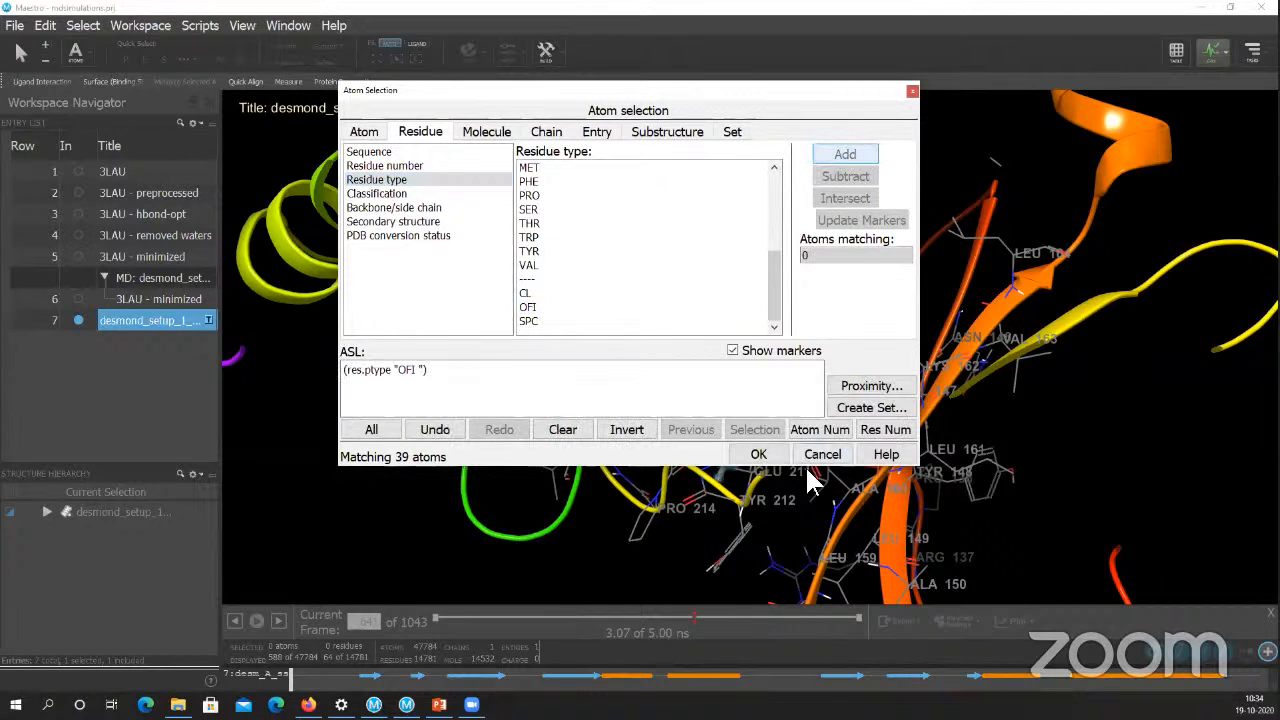
left_click(758, 454)
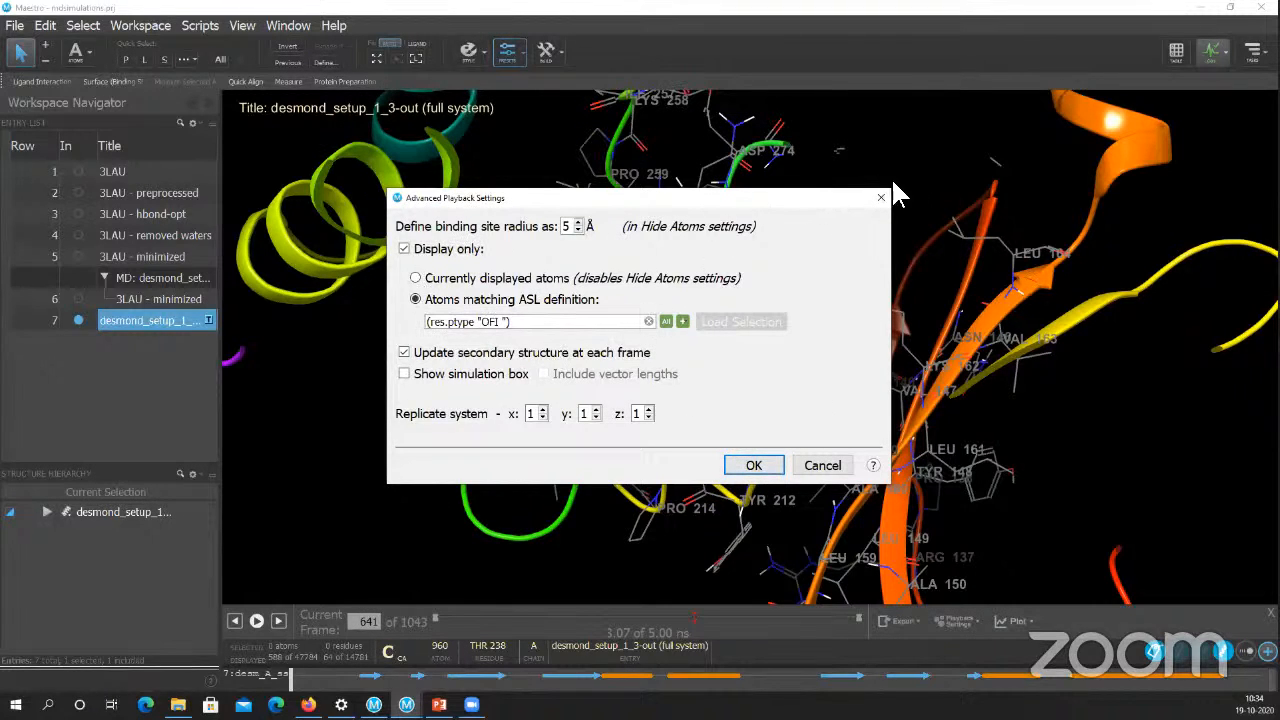
left_click(755, 467)
- Play the trajectory with the ligand-only atom display and pause it to view the wider complex
left_click(256, 621)
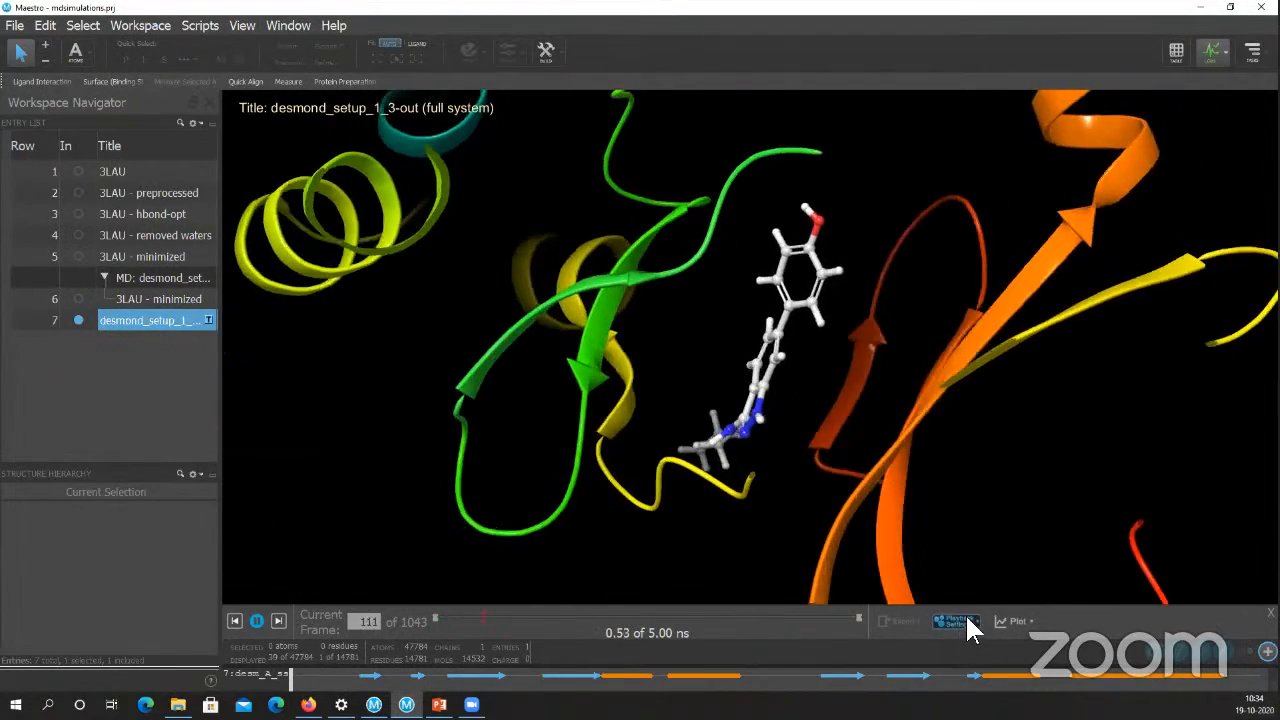
left_click(257, 621)
scroll(846, 331, "down", 5)
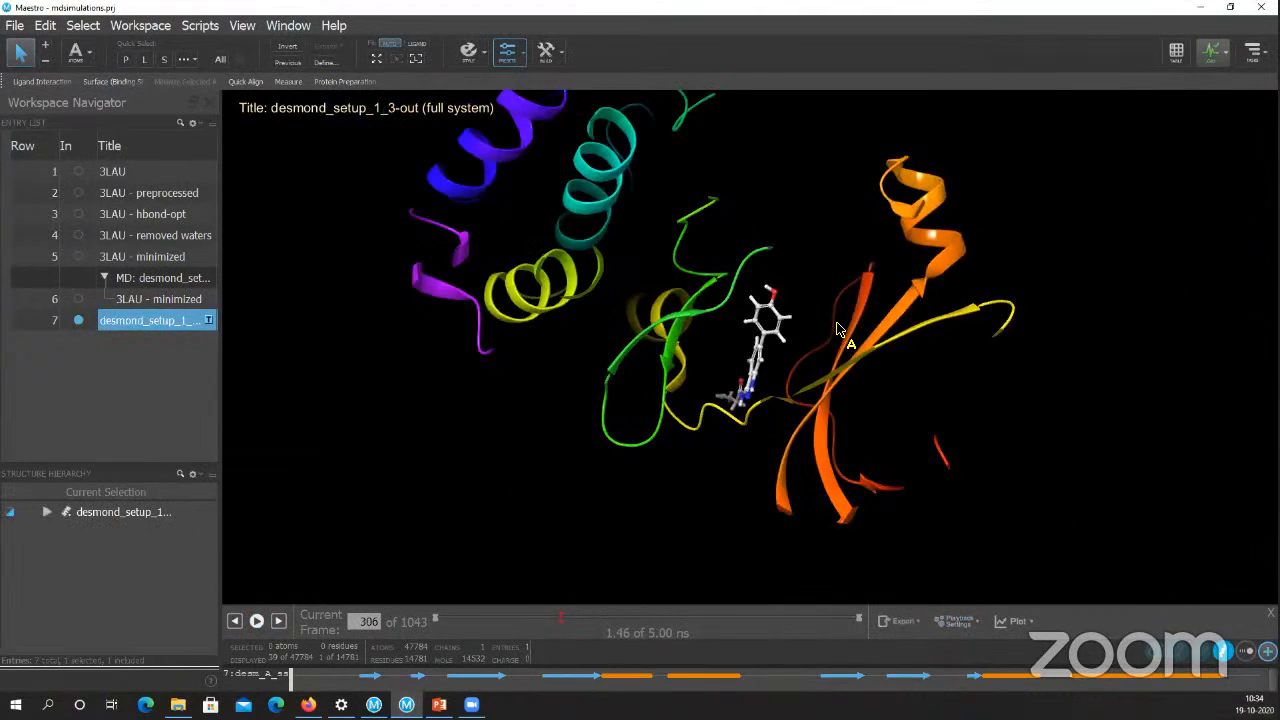
left_click(158, 28)
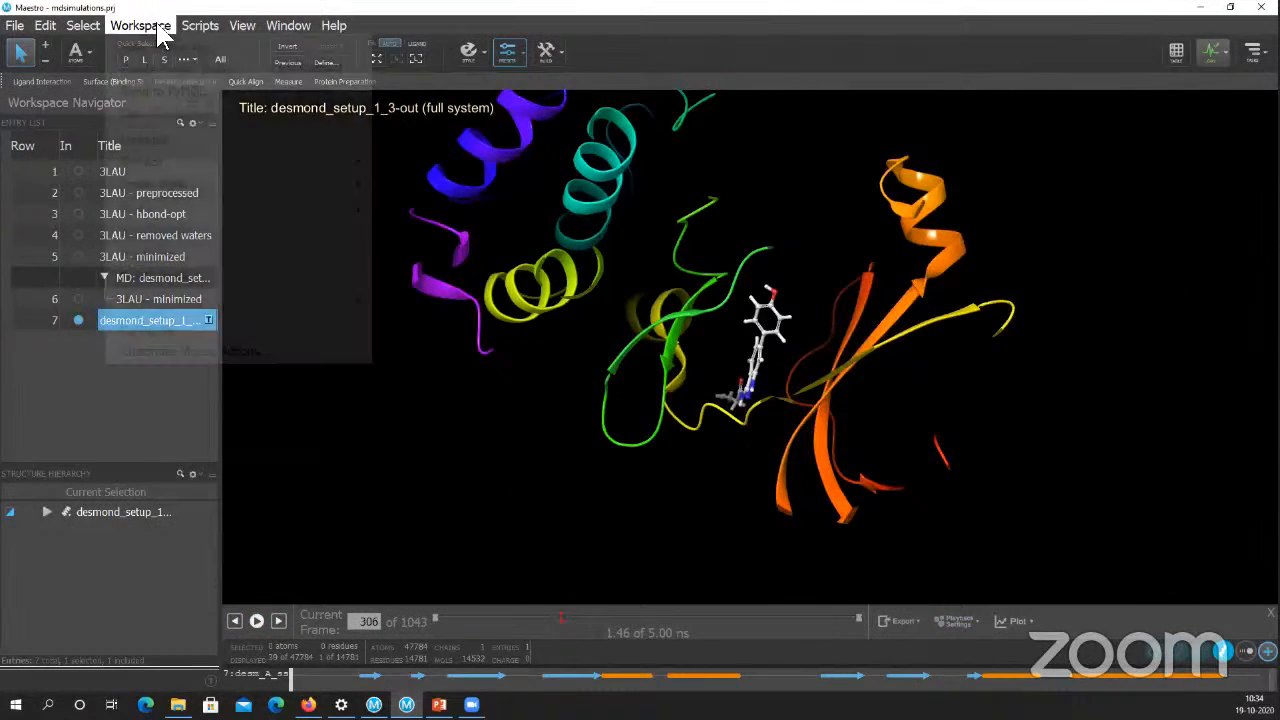
left_click(260, 47)
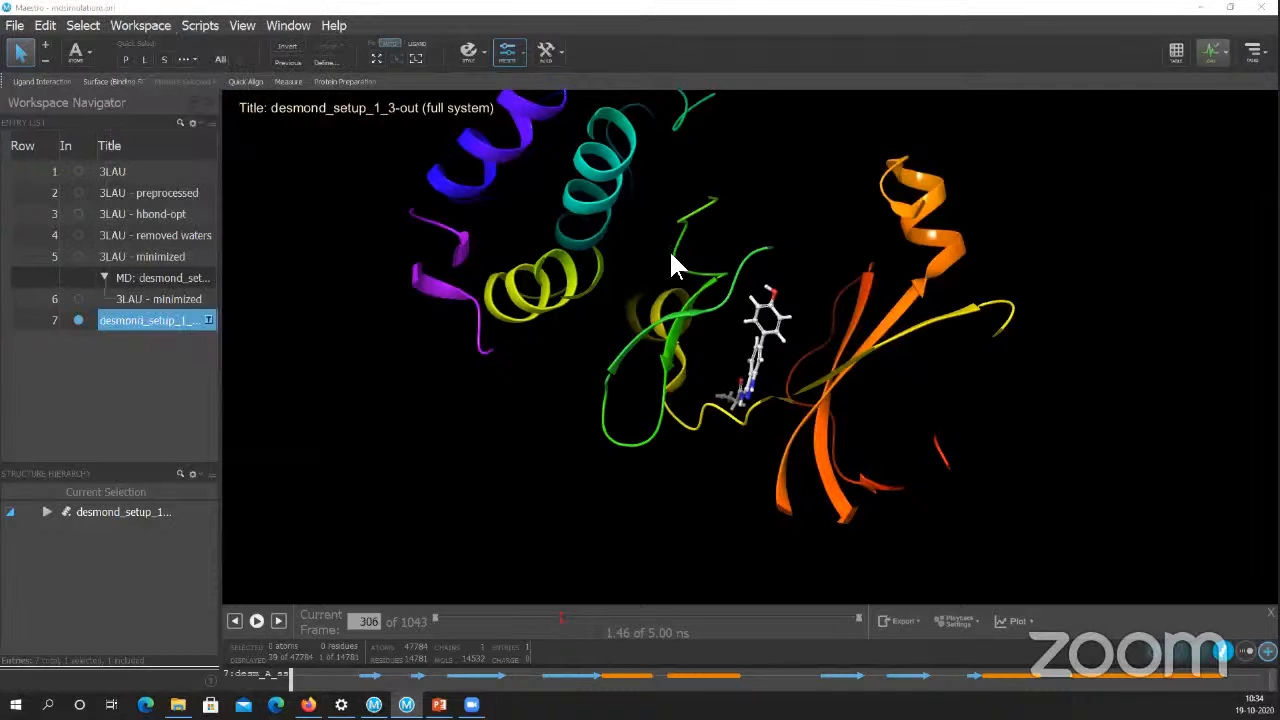
left_click(649, 497)
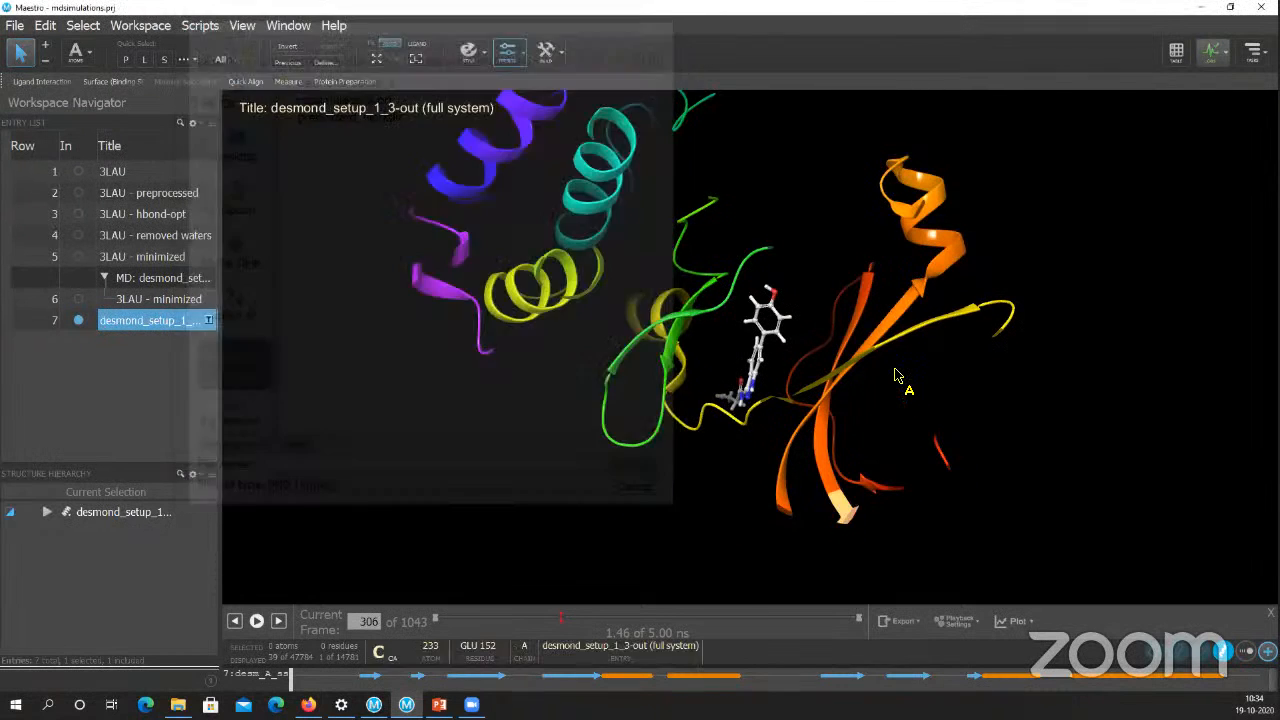
- Reapply the display preset to show the labelled binding-site residues and nearby waters around the ligand
scroll(804, 373, "up", 5)
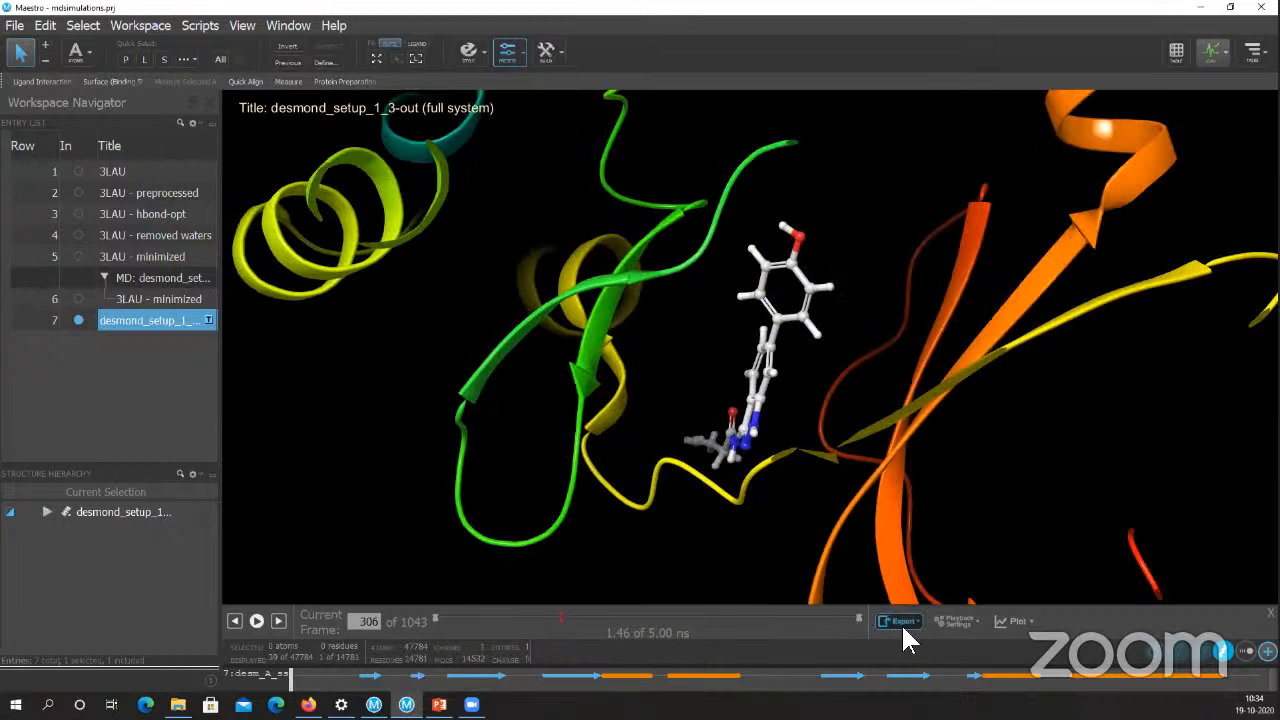
left_click(509, 57)
left_click(897, 340)
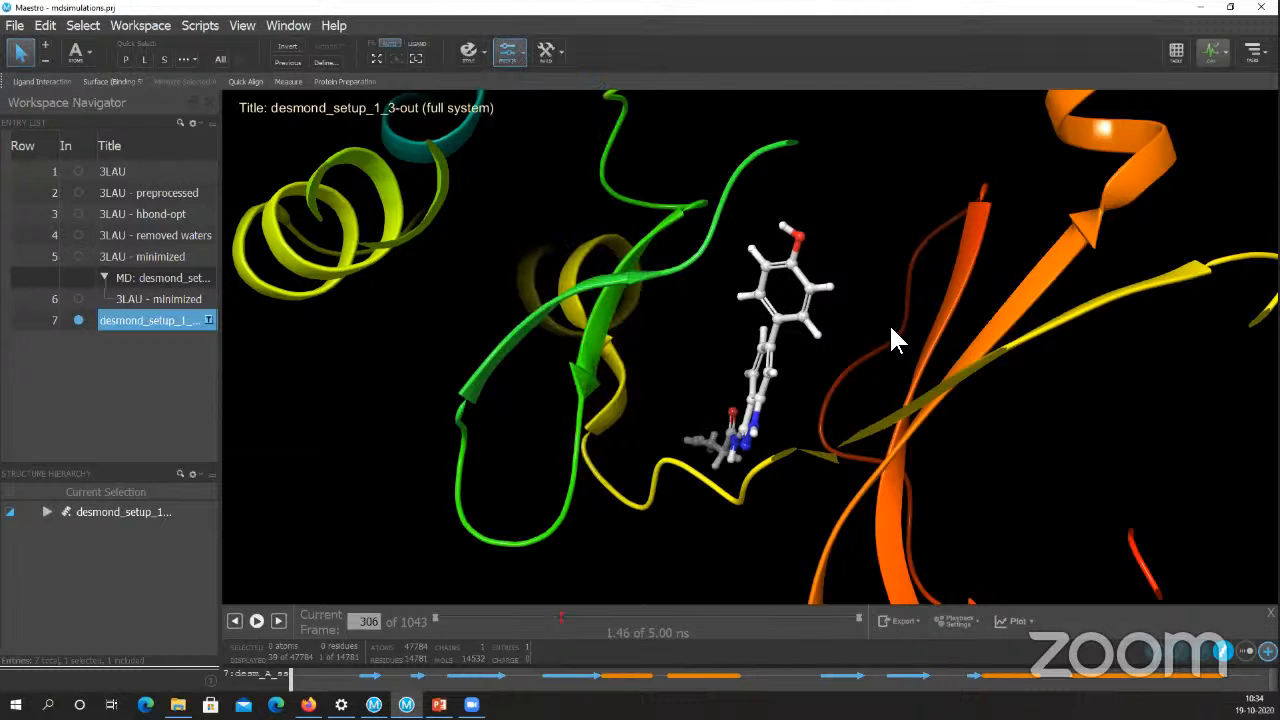
scroll(707, 429, "up", 3)
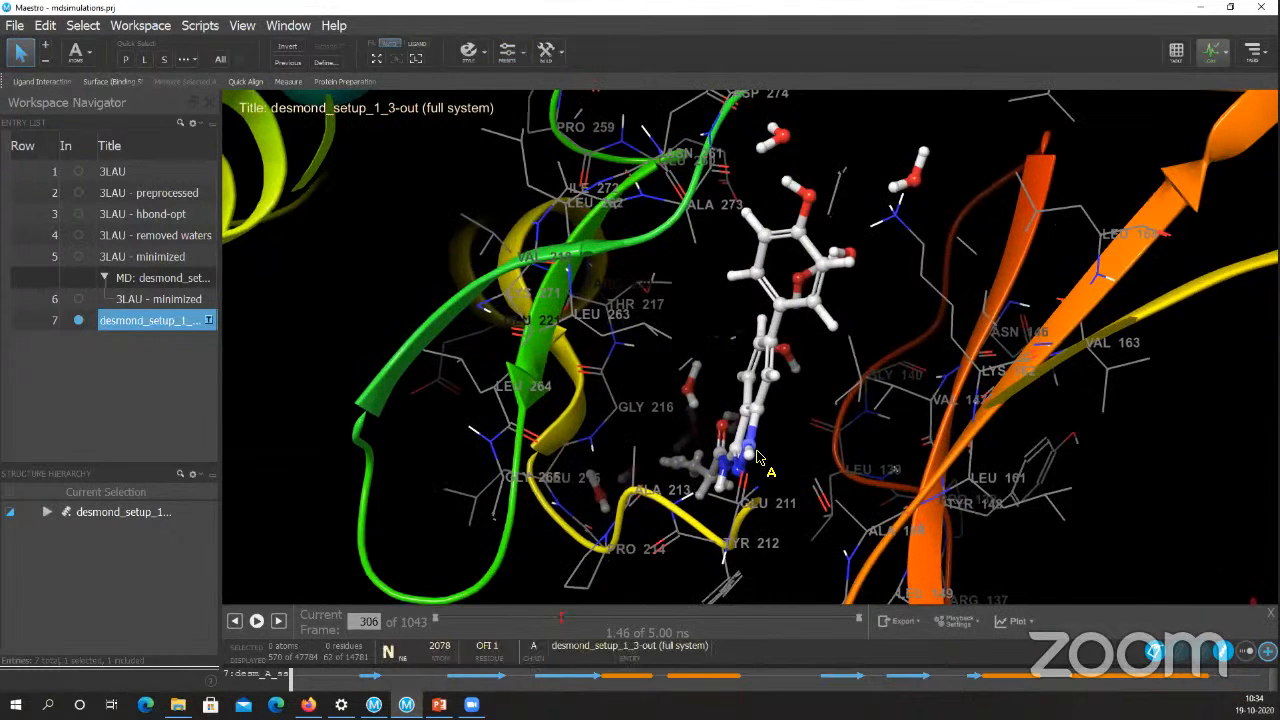
- Turn on the display of interactions around the ligand and play the trajectory
left_click(1242, 651)
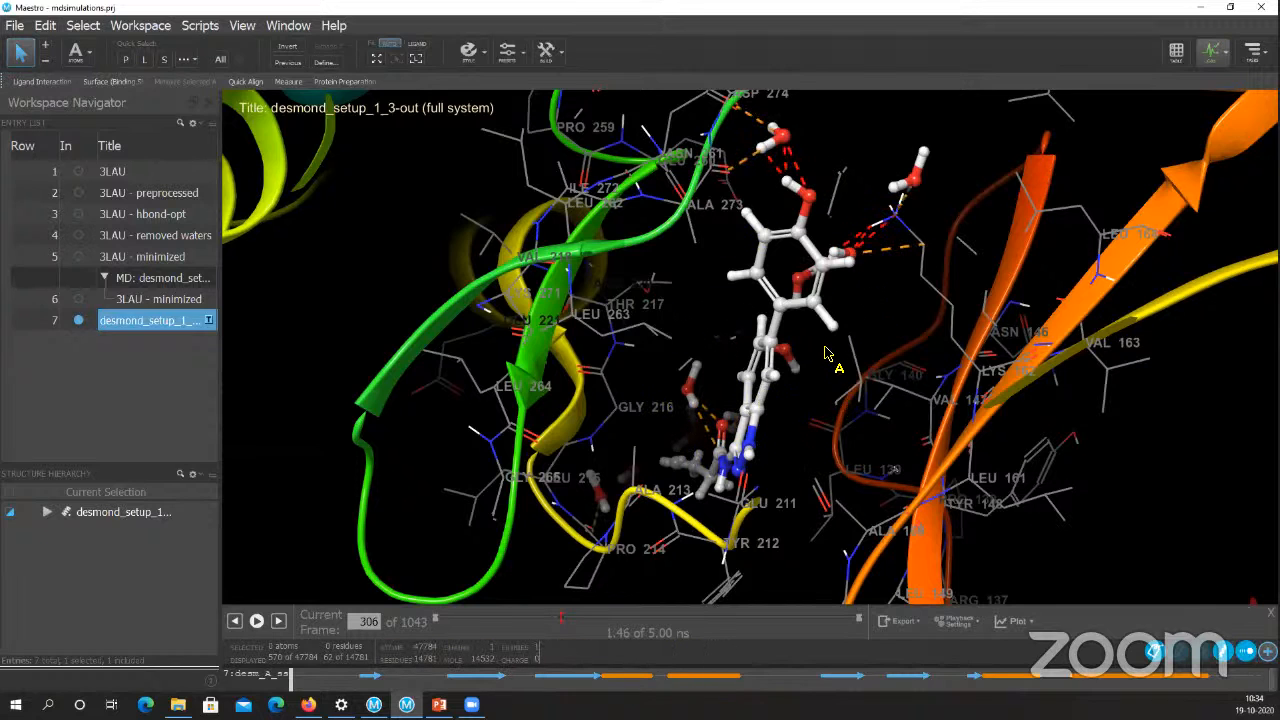
left_click(257, 621)
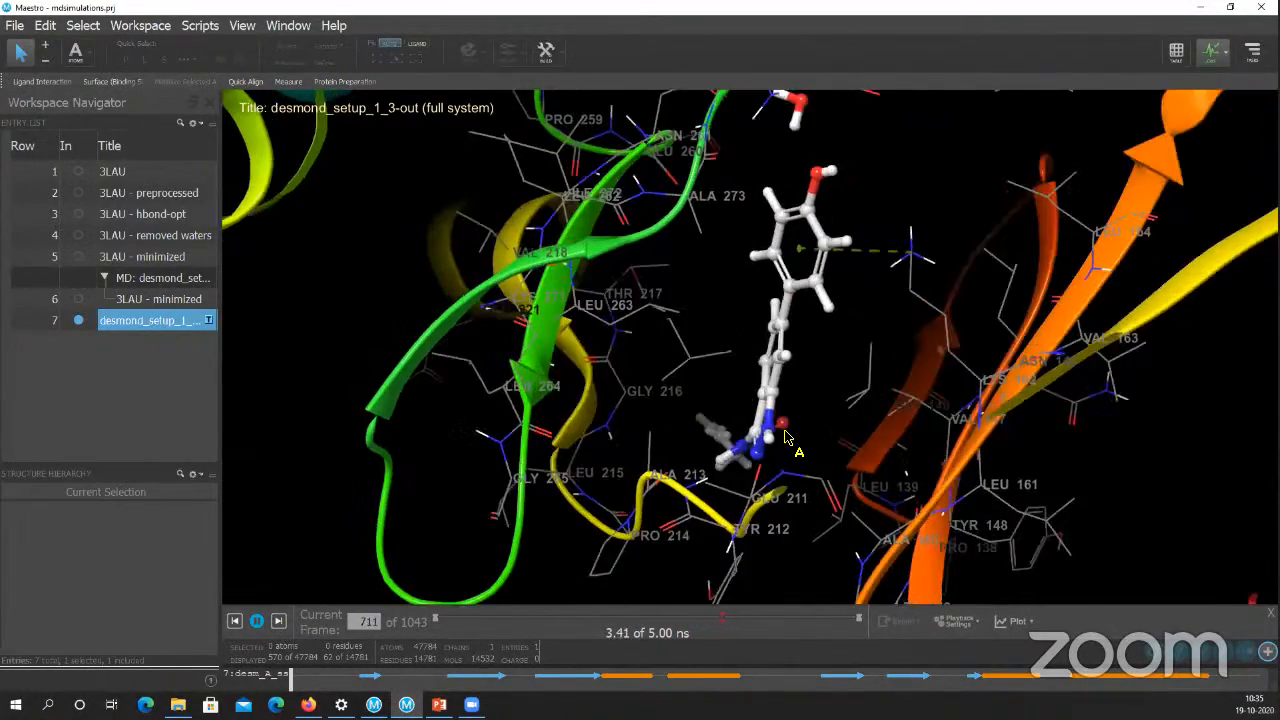
- Pause the trajectory and open Desmond's Simulation Interactions Diagram tool
key("space")
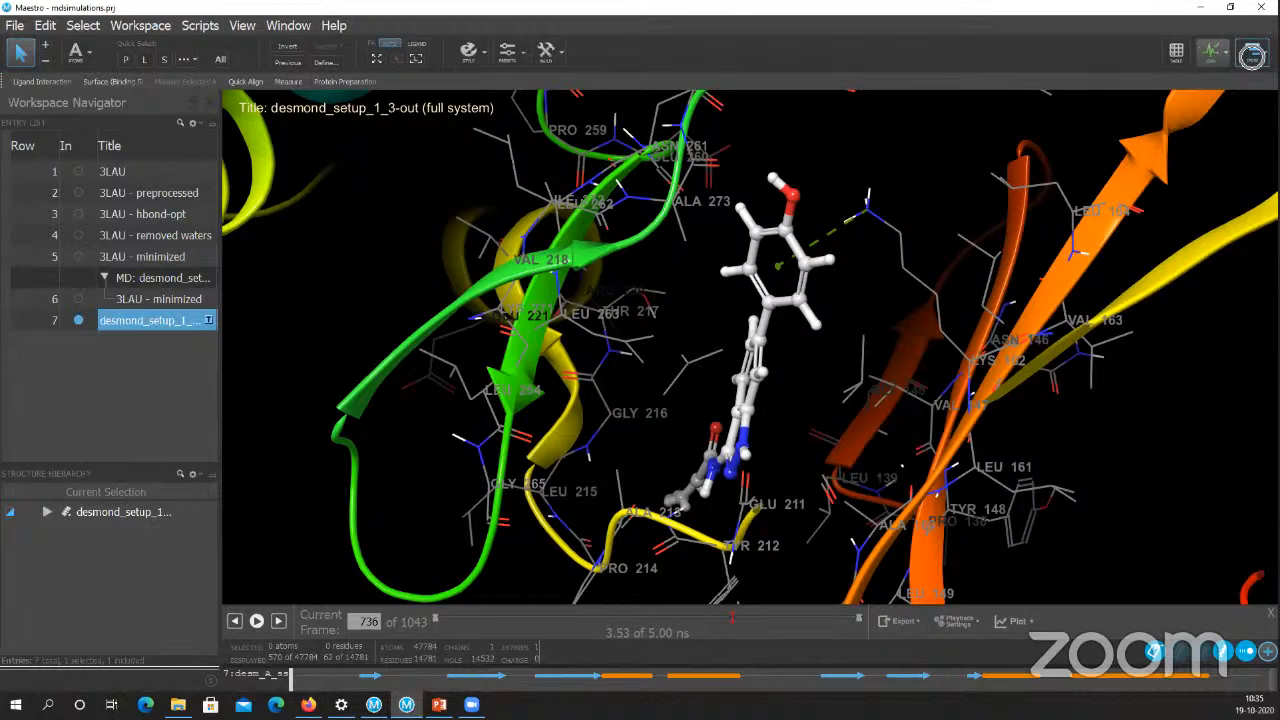
left_click(1252, 52)
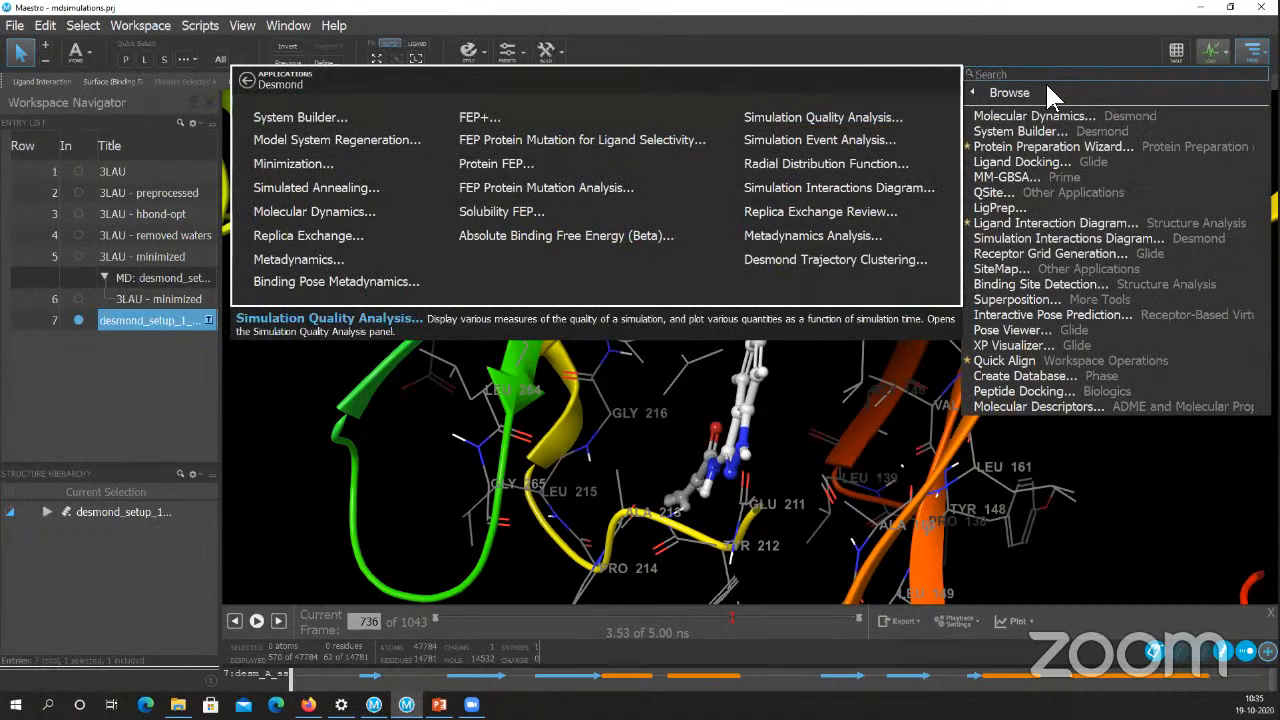
left_click(279, 80)
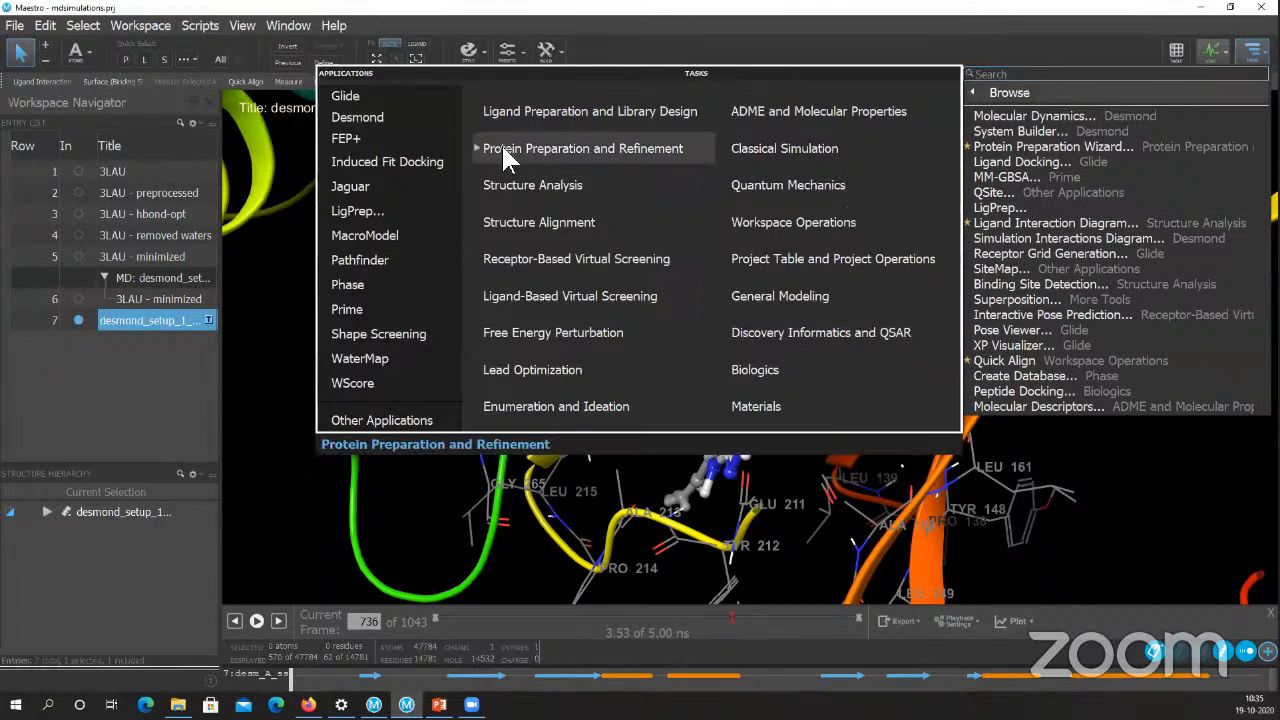
left_click(395, 116)
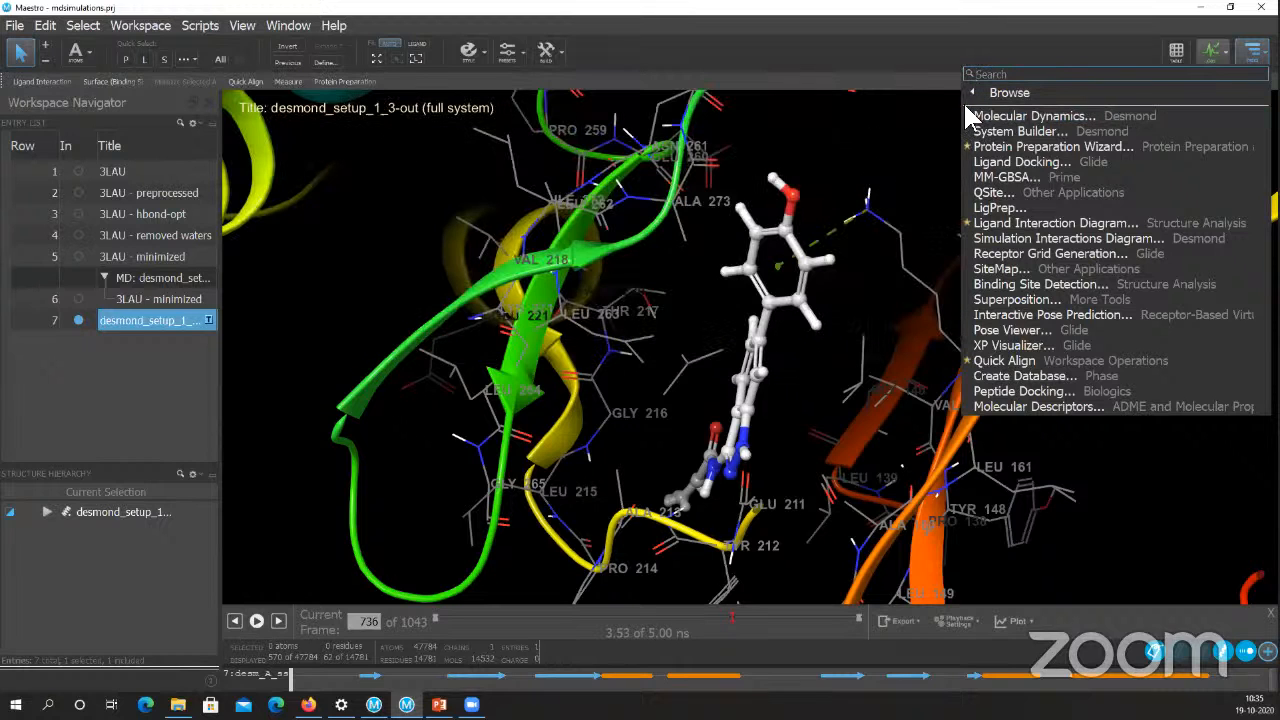
mouse_move(820, 174)
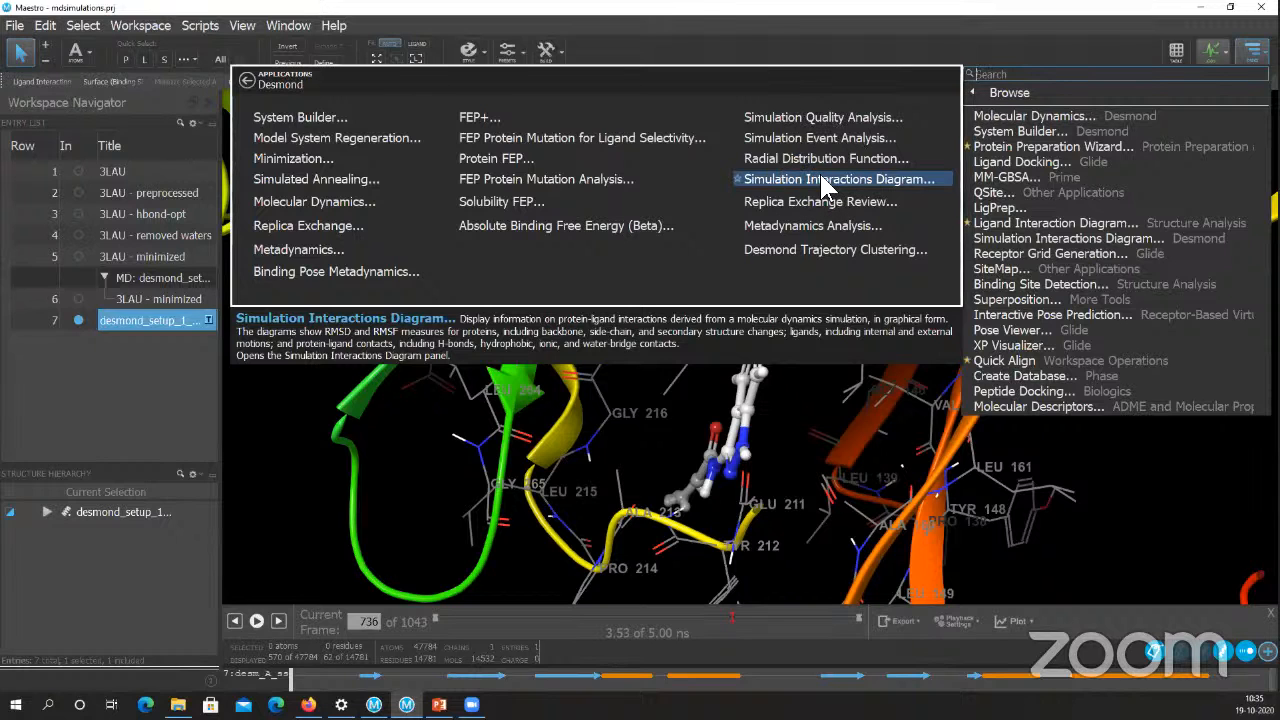
left_click(826, 181)
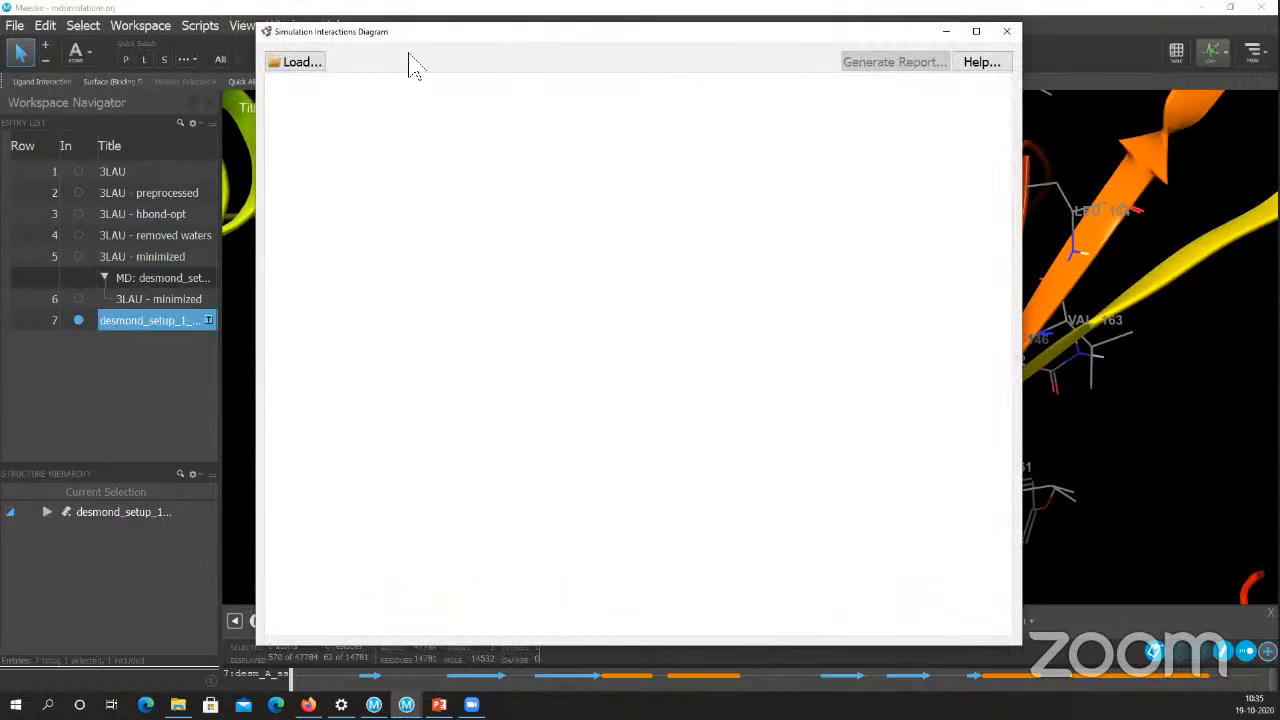
- Load the trajectory file desmond_md_job_1-out.cms from the 3LAU Desmond MD folder into the interactions diagram
left_click(319, 62)
left_click(296, 66)
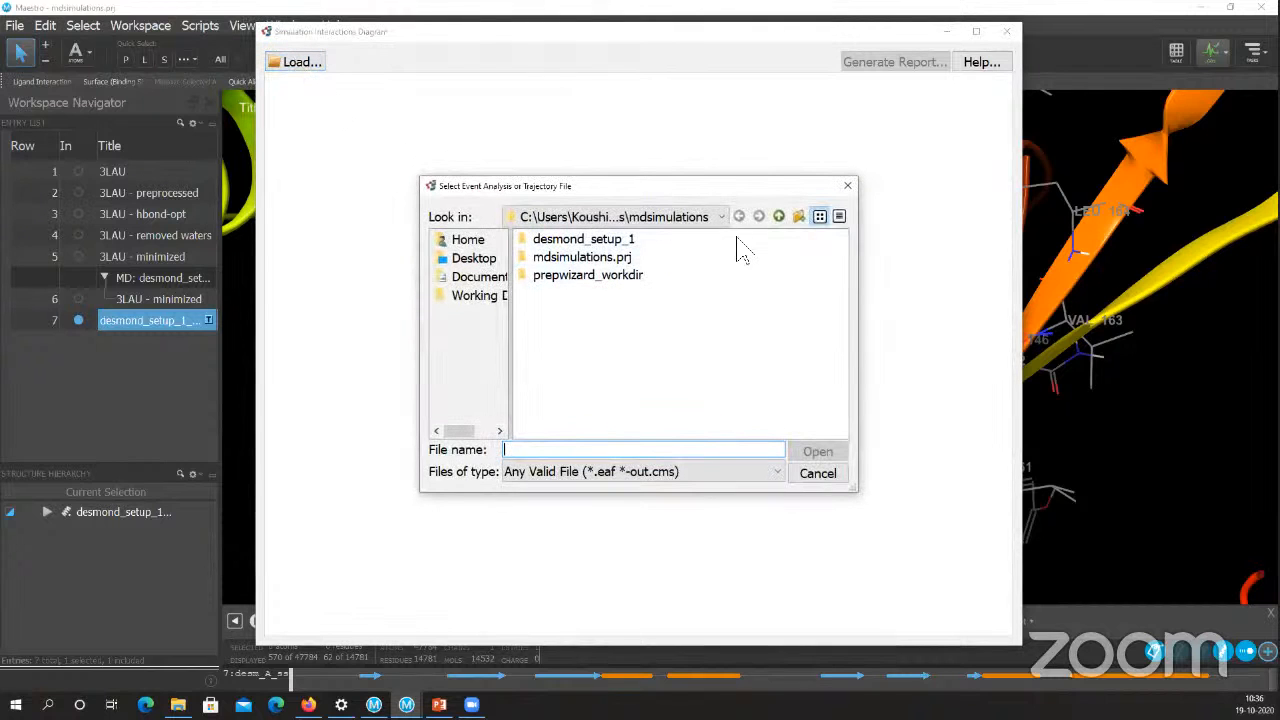
left_click(779, 216)
left_click(779, 216)
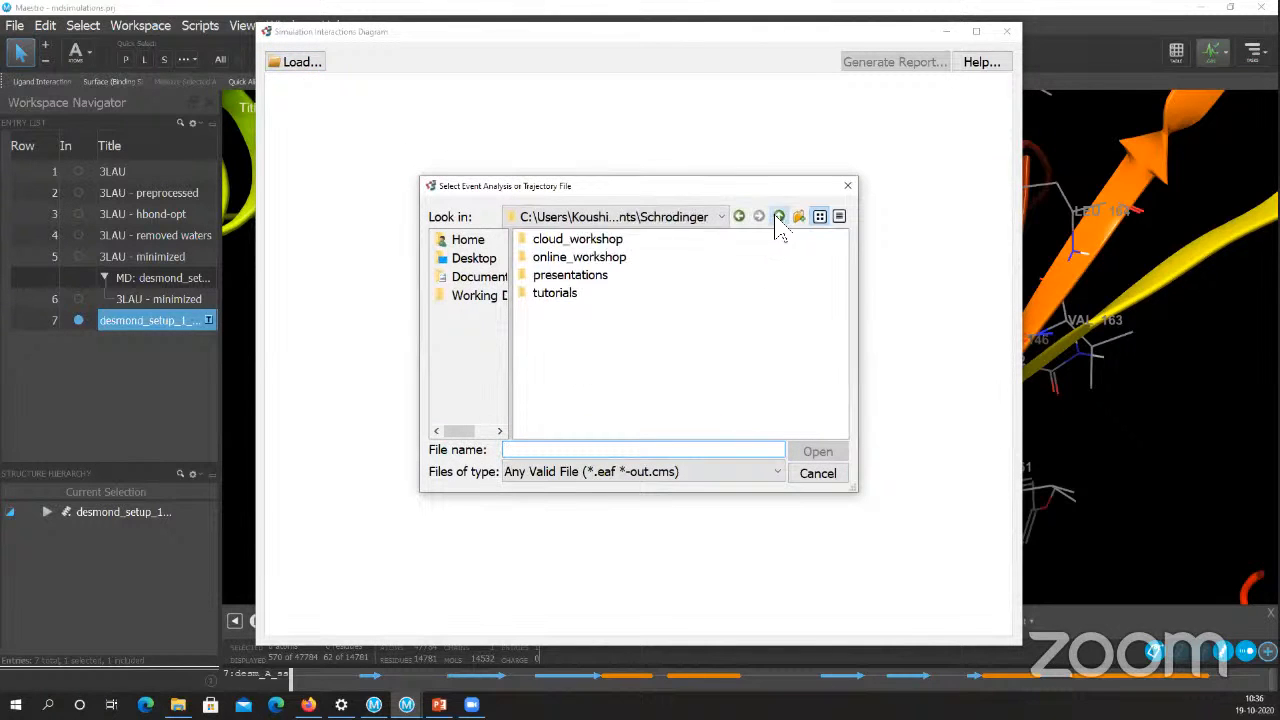
double_click(547, 242)
double_click(547, 242)
double_click(547, 242)
left_click(547, 242)
double_click(547, 242)
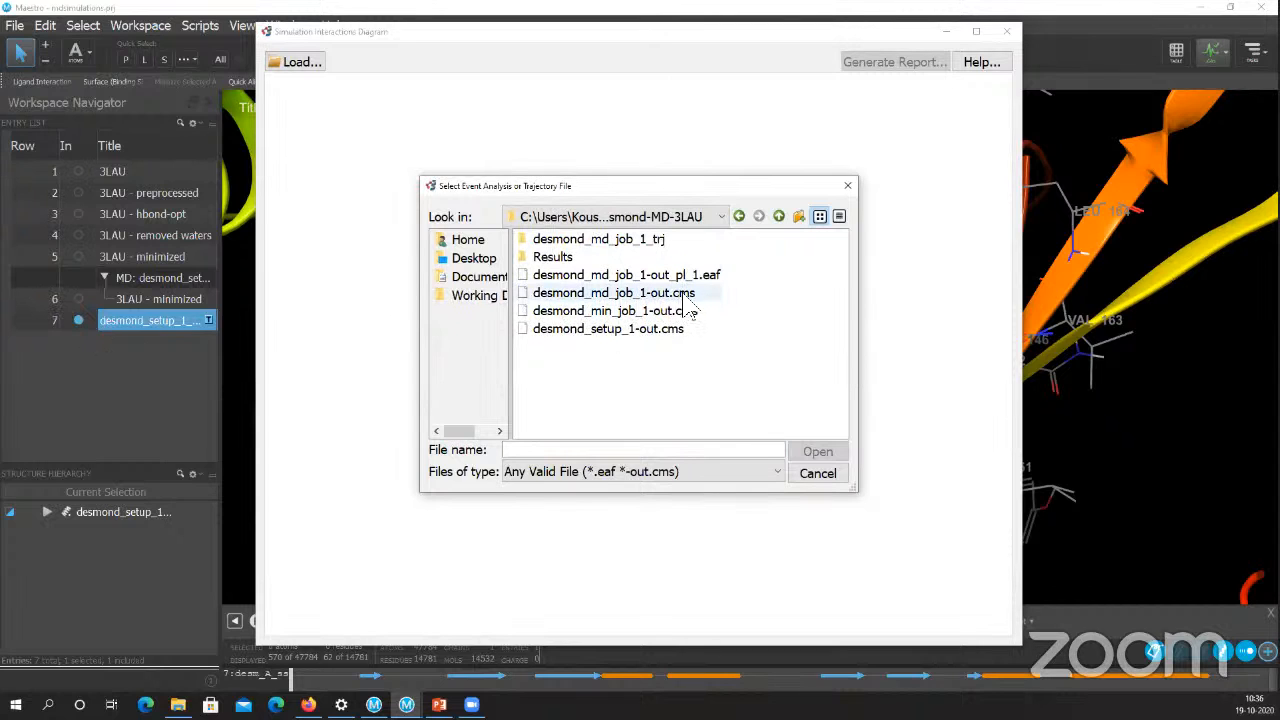
left_click(636, 294)
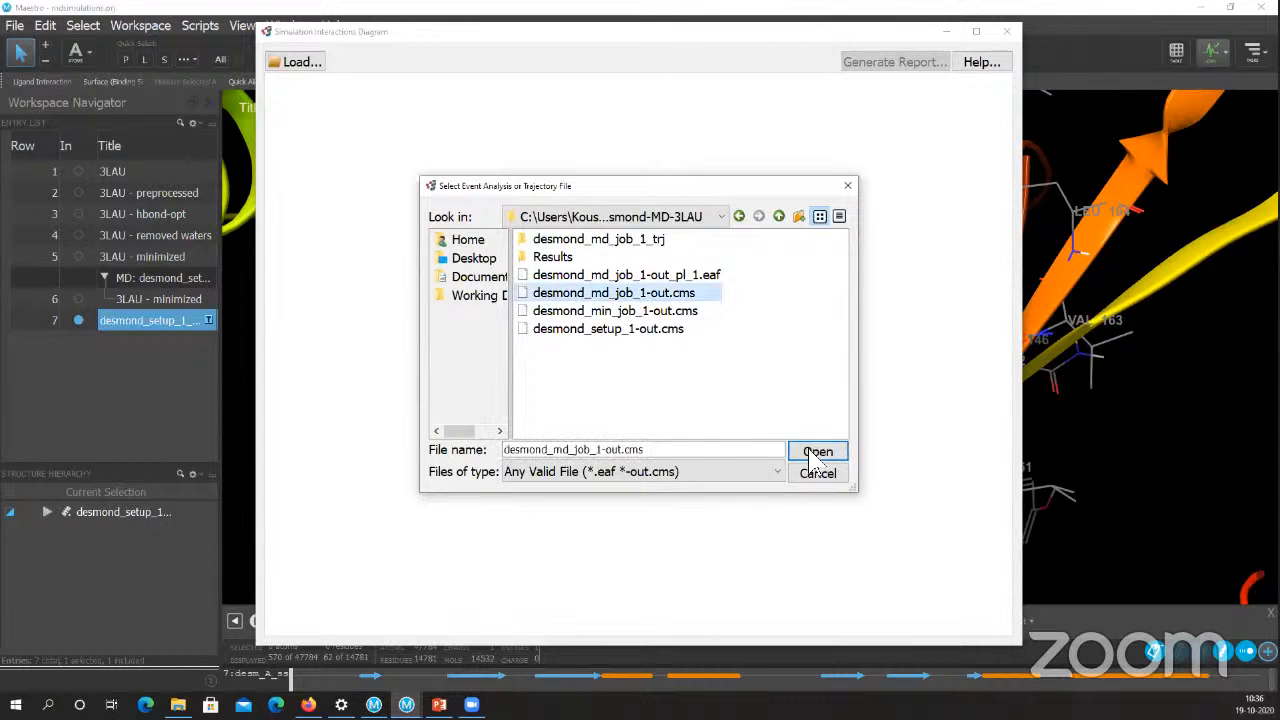
left_click(812, 453)
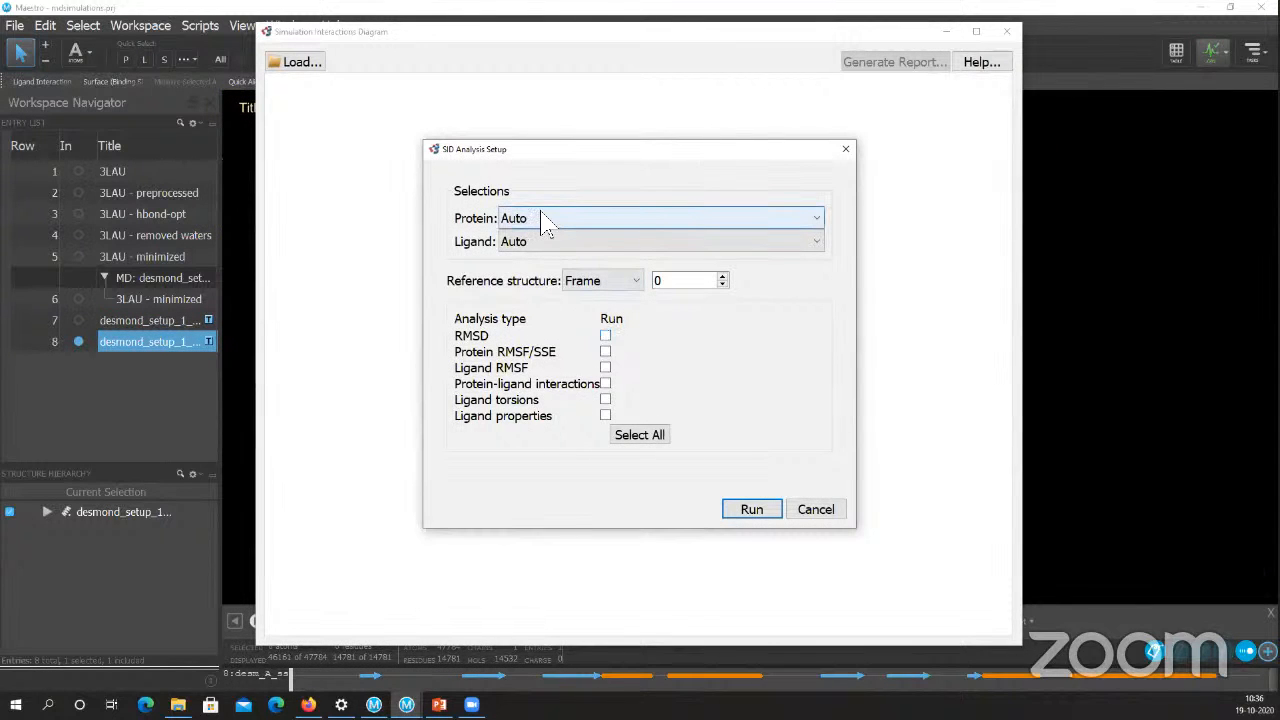
- Try an SID analysis setup with automatic protein and ligand selections, frame 0 as reference and all analysis types, and cancel it
left_click(540, 220)
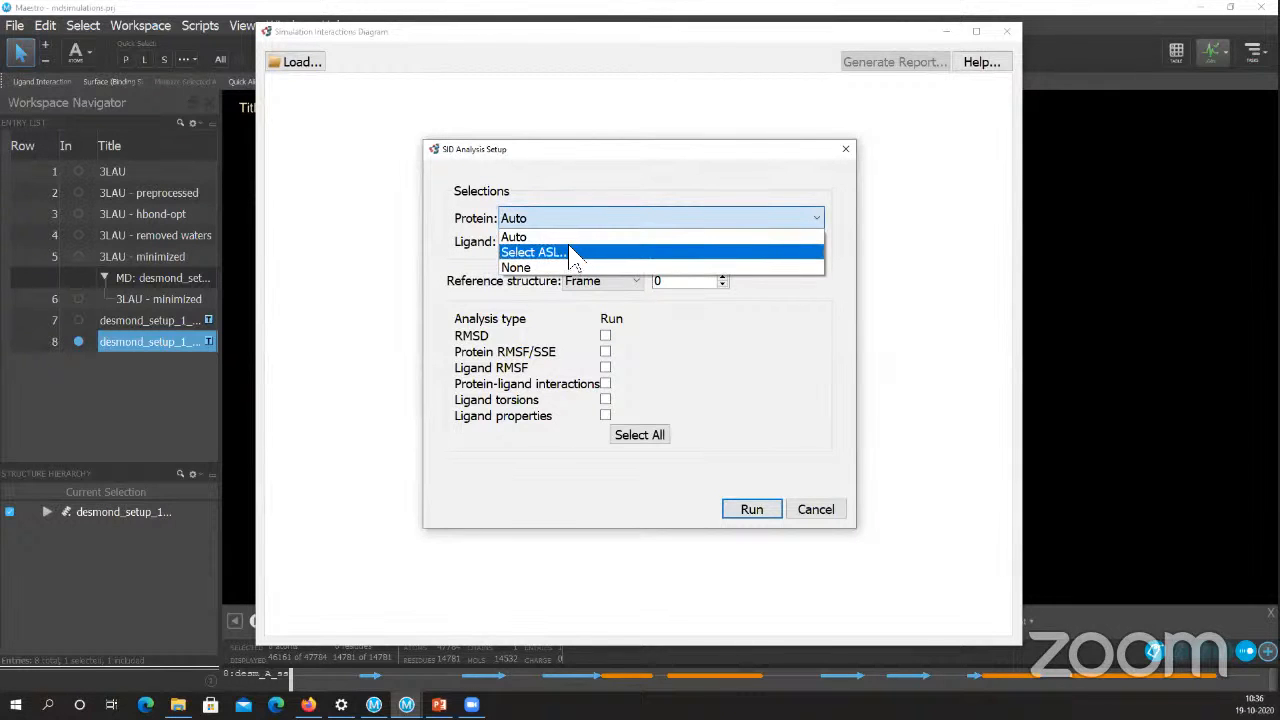
left_click(569, 240)
left_click(567, 248)
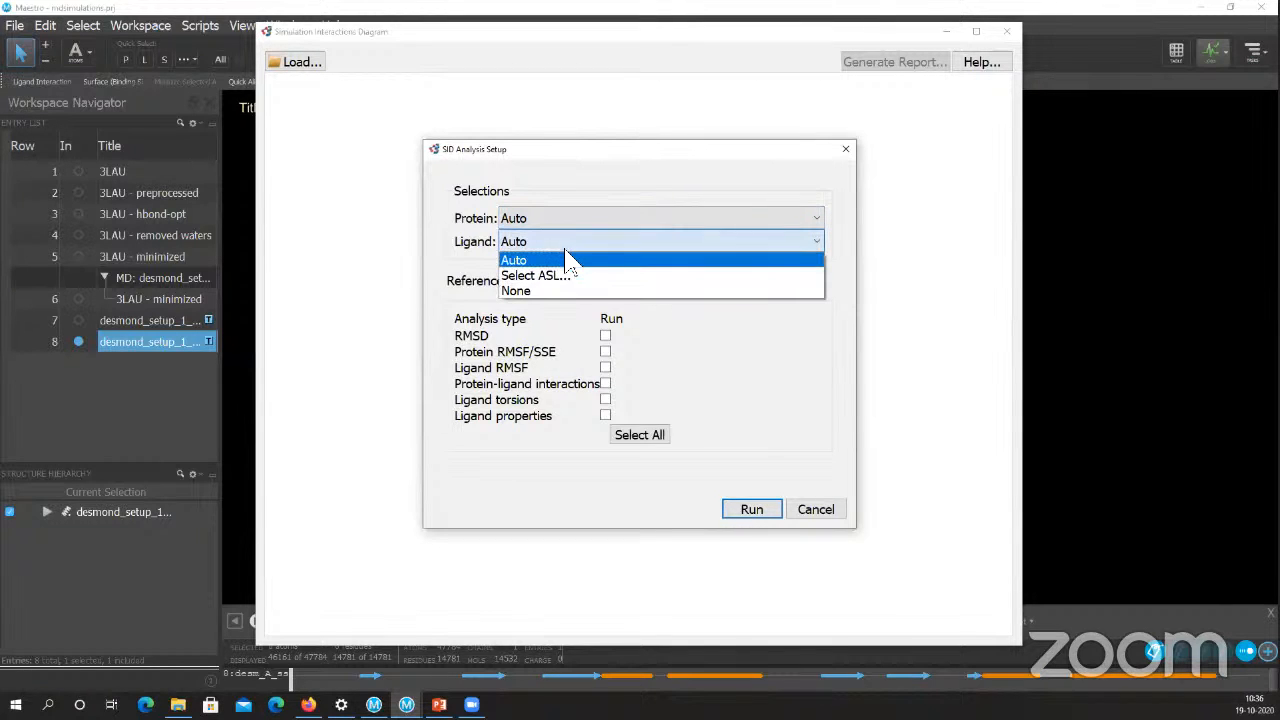
left_click(573, 261)
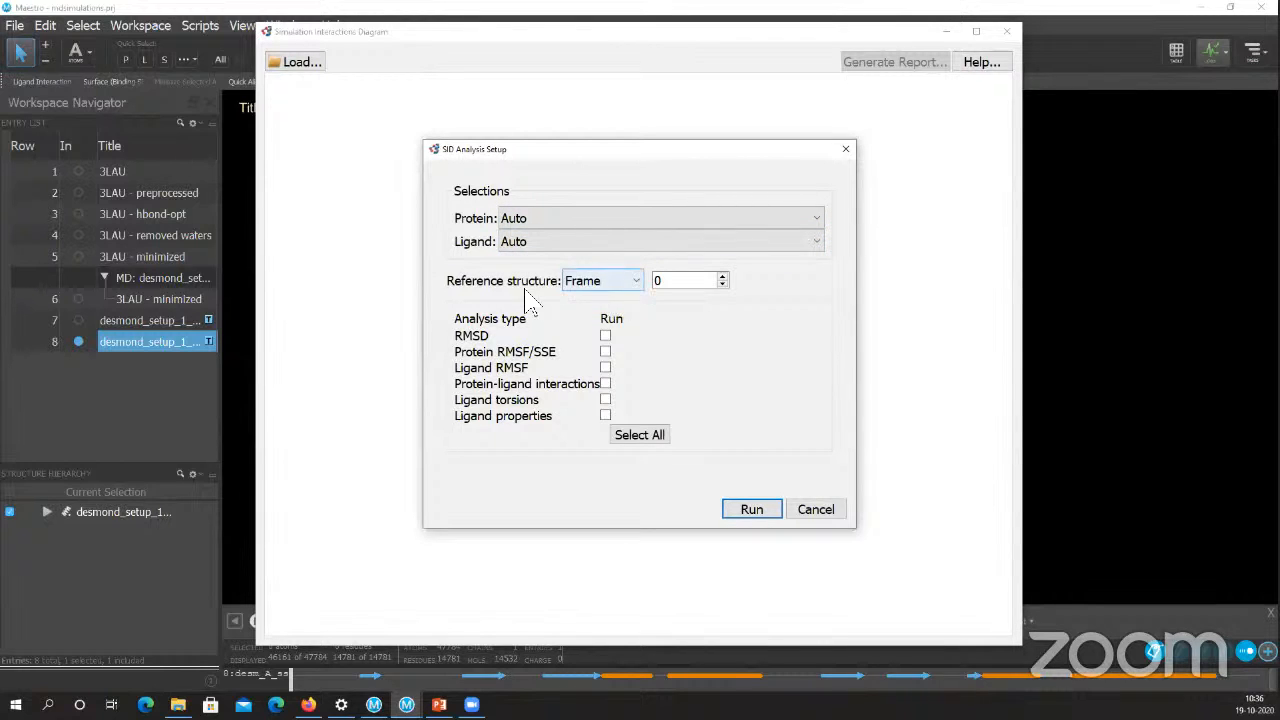
left_click(633, 283)
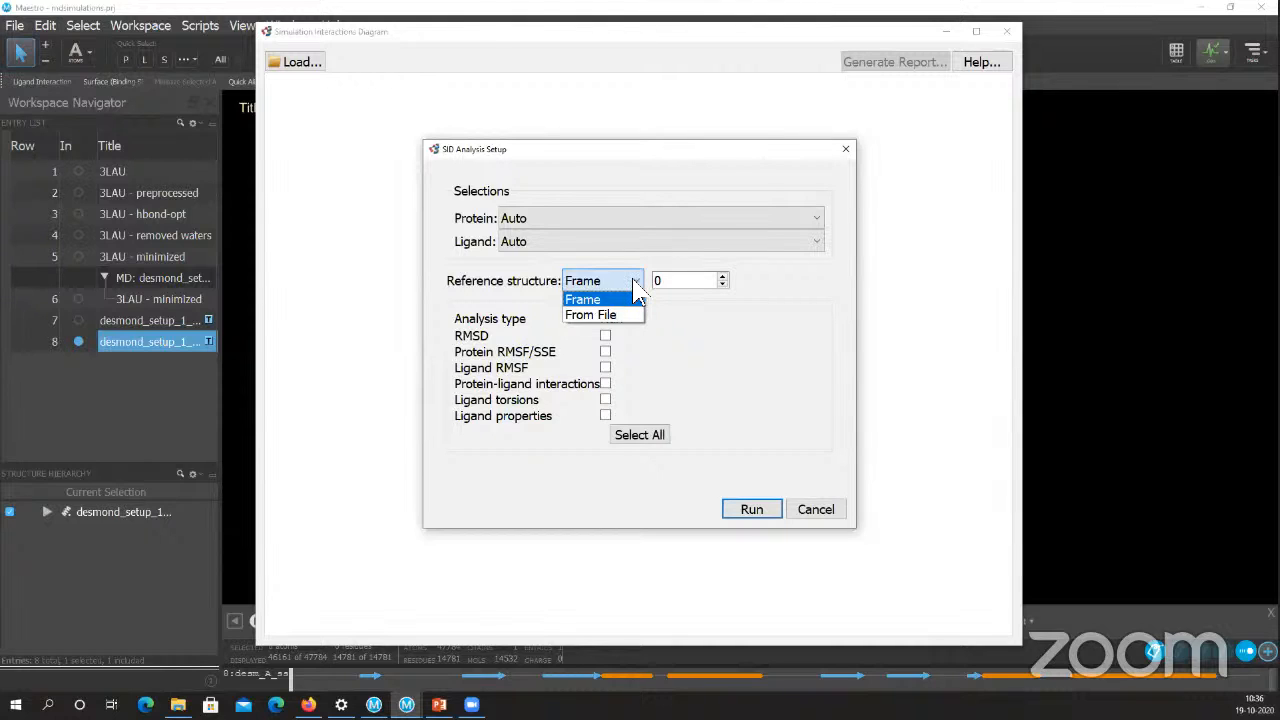
left_click(634, 285)
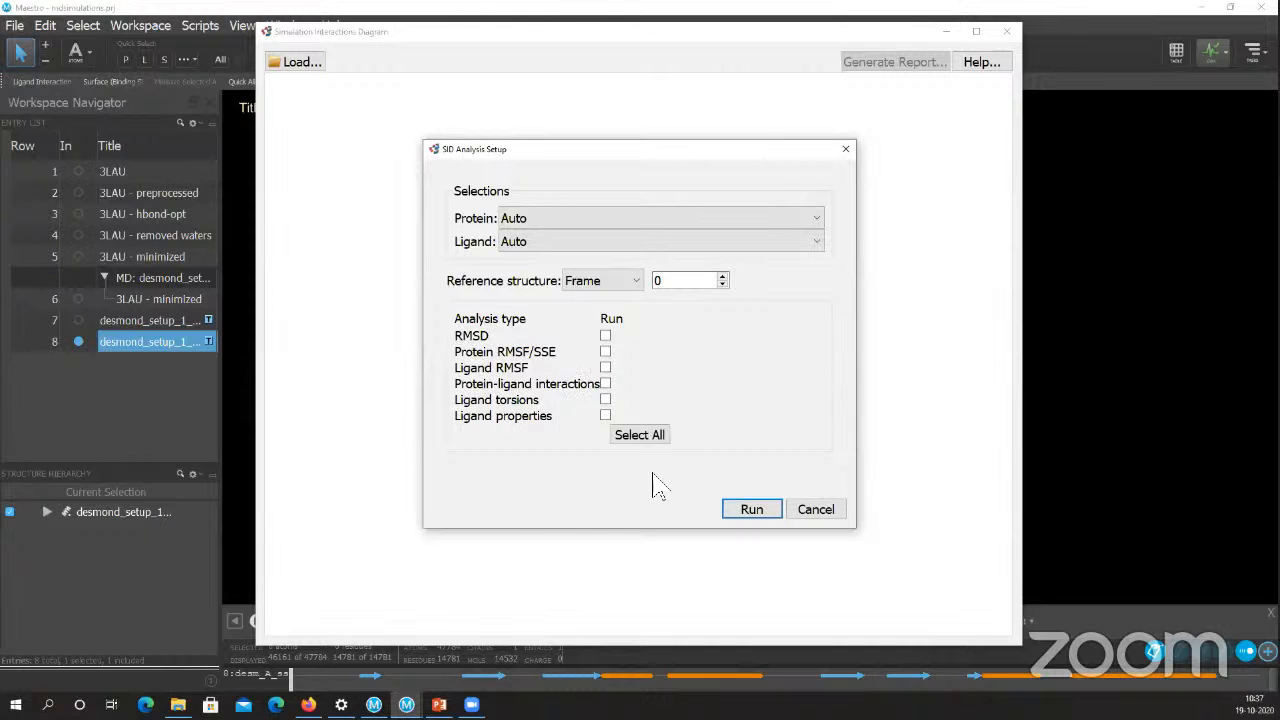
left_click(640, 441)
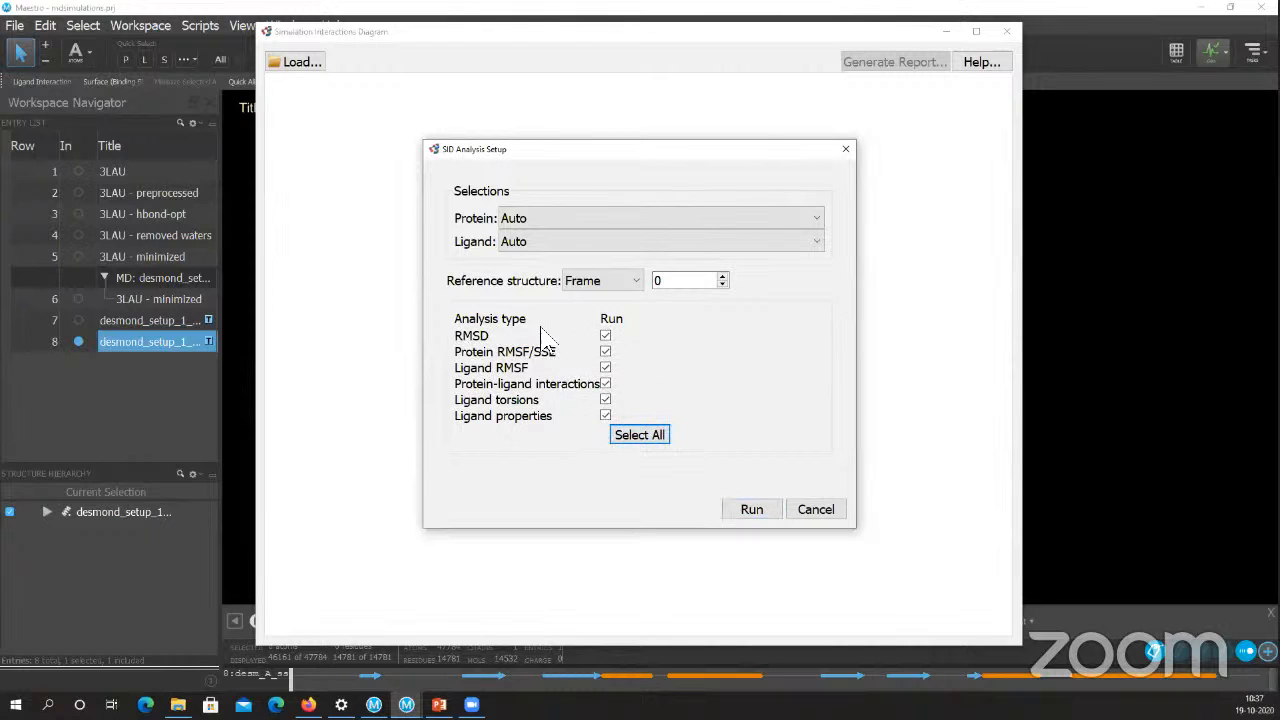
left_click(751, 512)
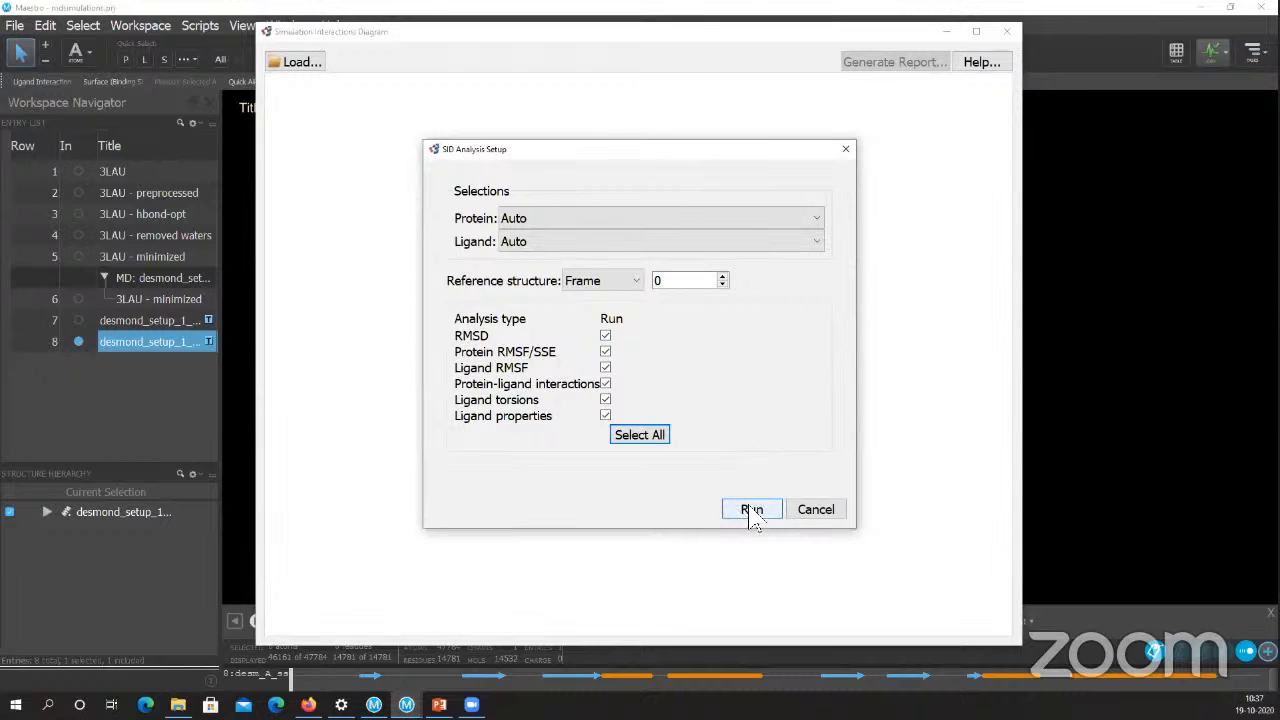
left_click(816, 511)
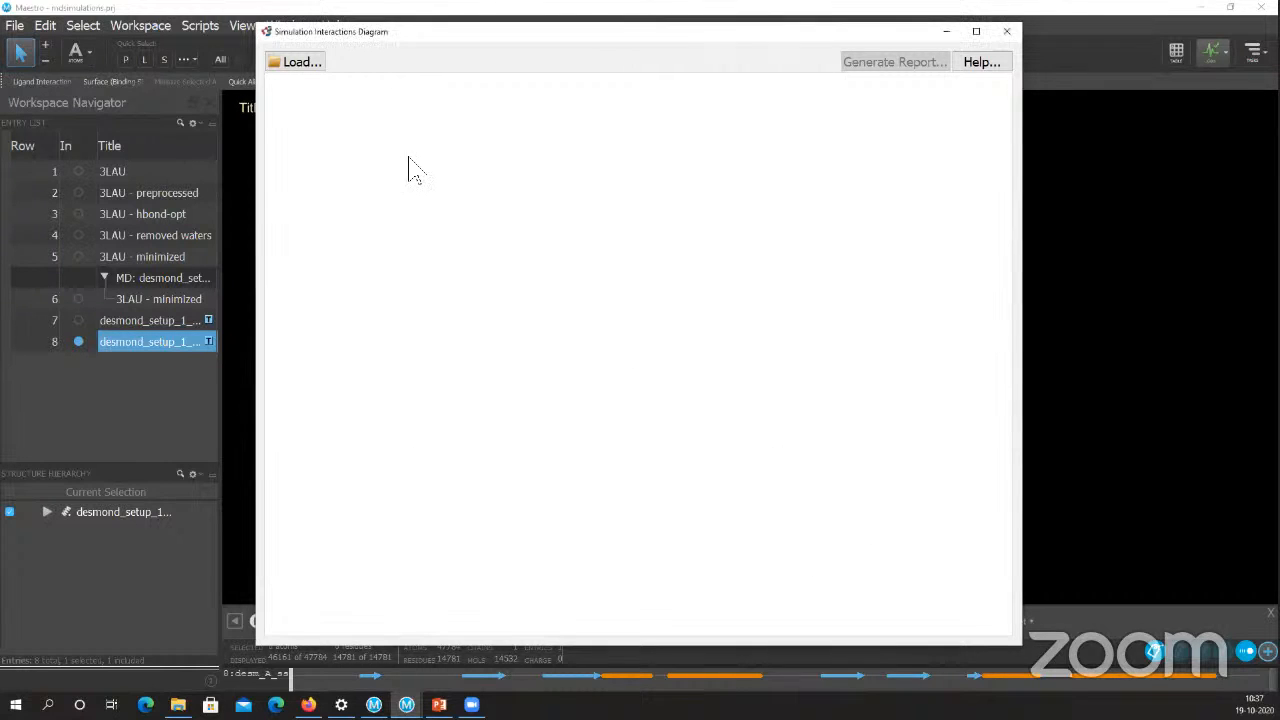
- Load the event analysis file desmond_md_job_1-out_pl_1.eaf into the interactions diagram
left_click(308, 72)
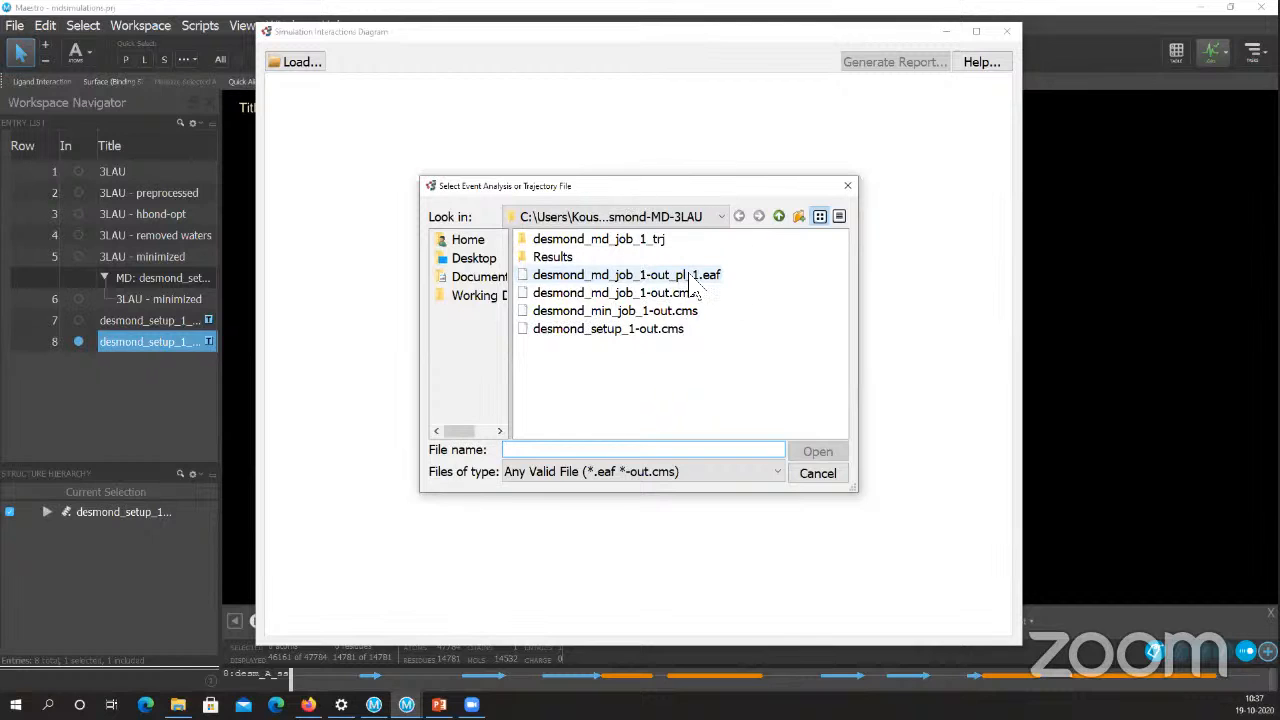
left_click(618, 277)
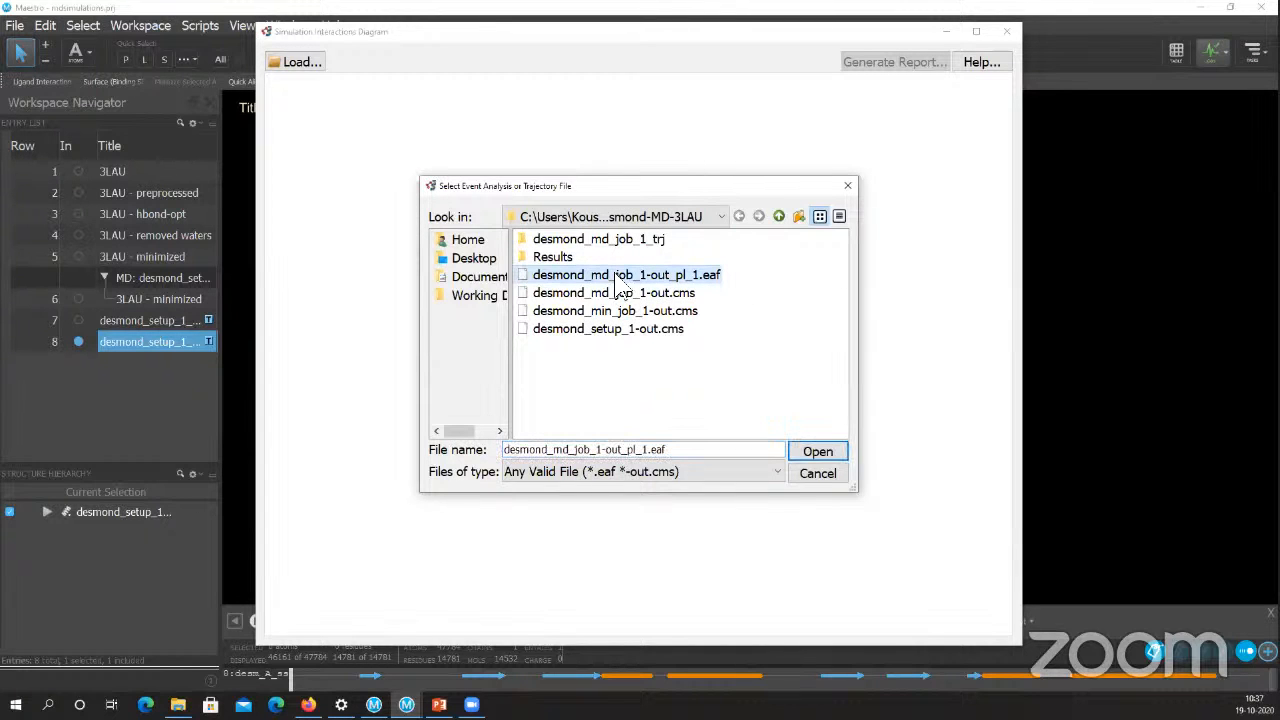
left_click(818, 452)
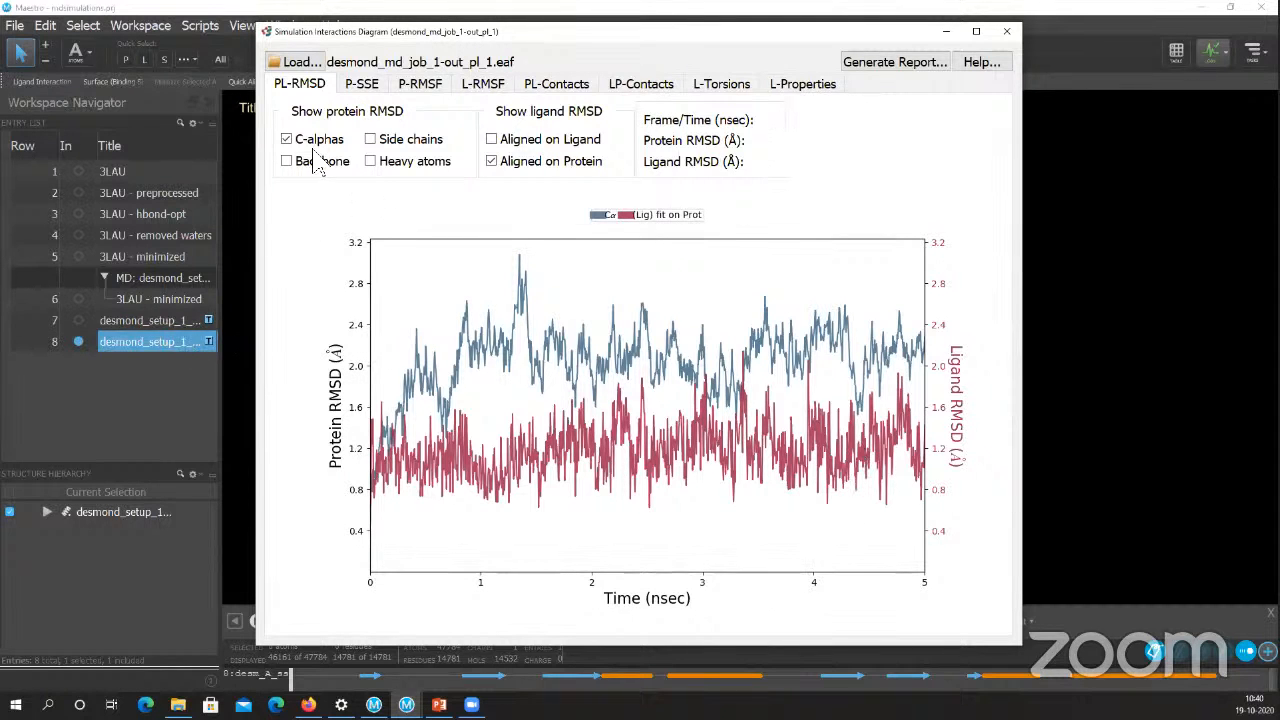
- Add the backbone, side-chain and heavy-atom protein RMSD and the ligand RMSD aligned on the ligand to the PL-RMSD plot
key("ctrl")
left_click(288, 164)
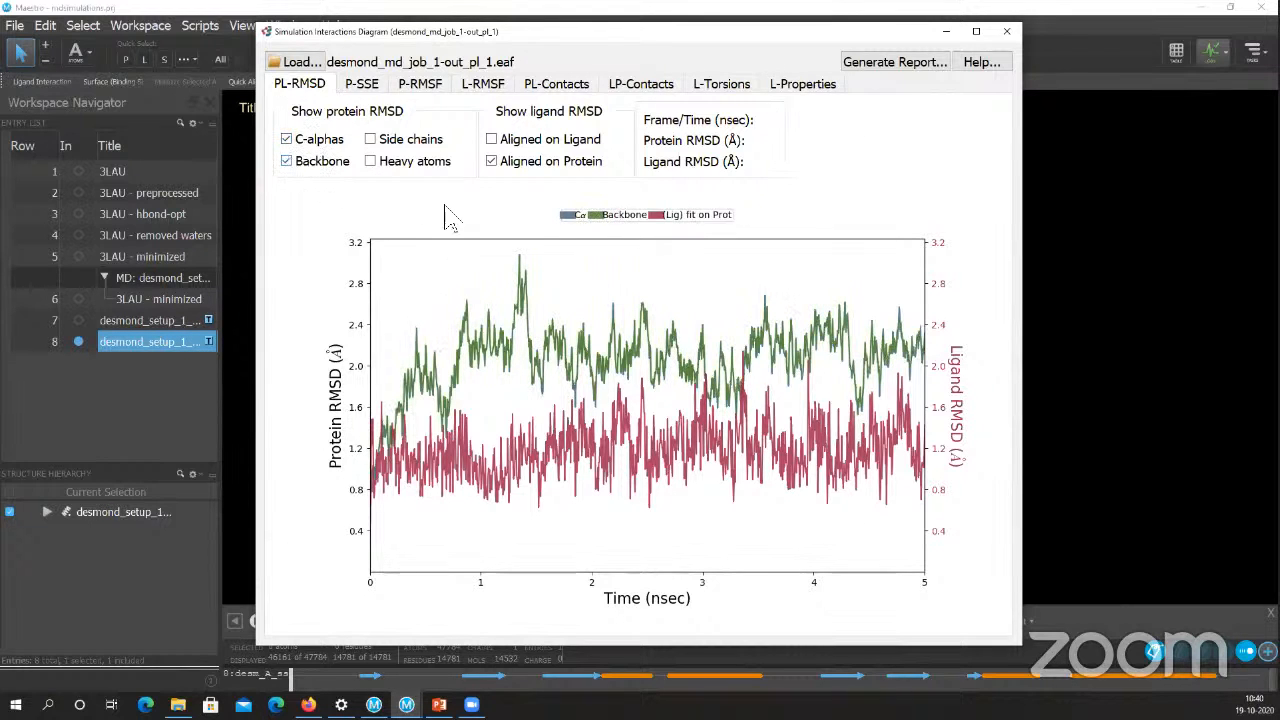
left_click(371, 140)
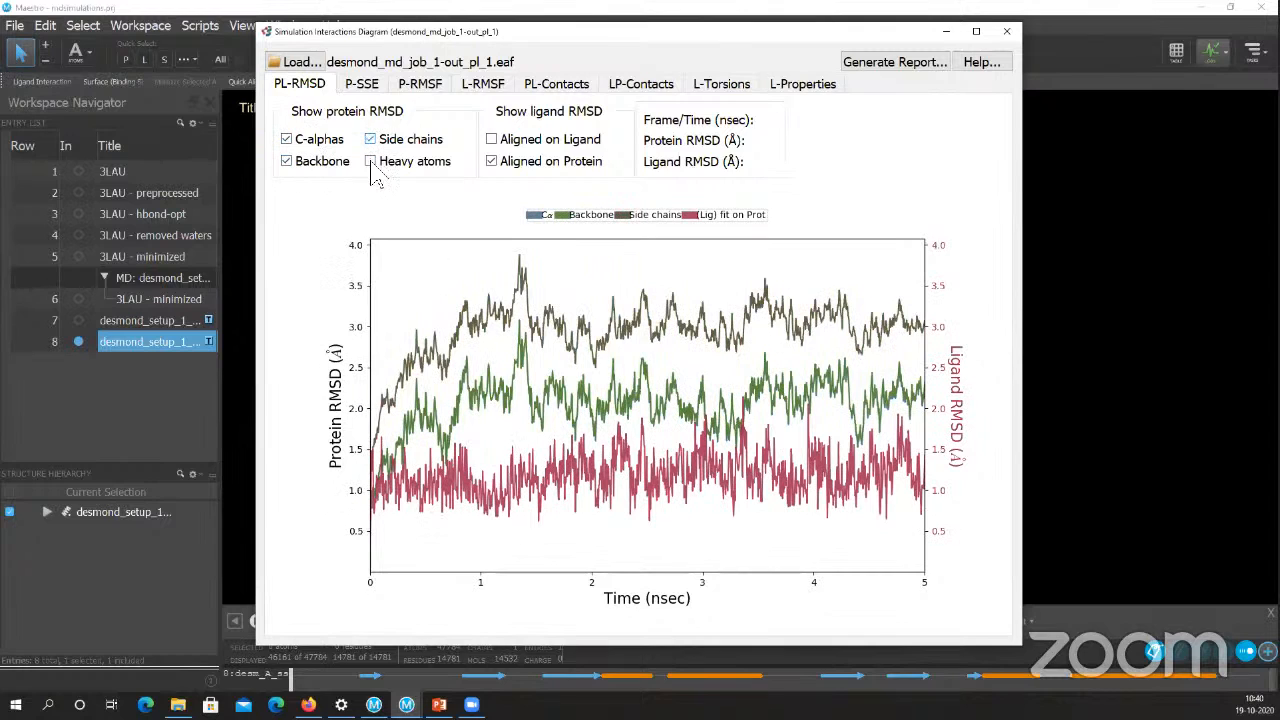
left_click(371, 162)
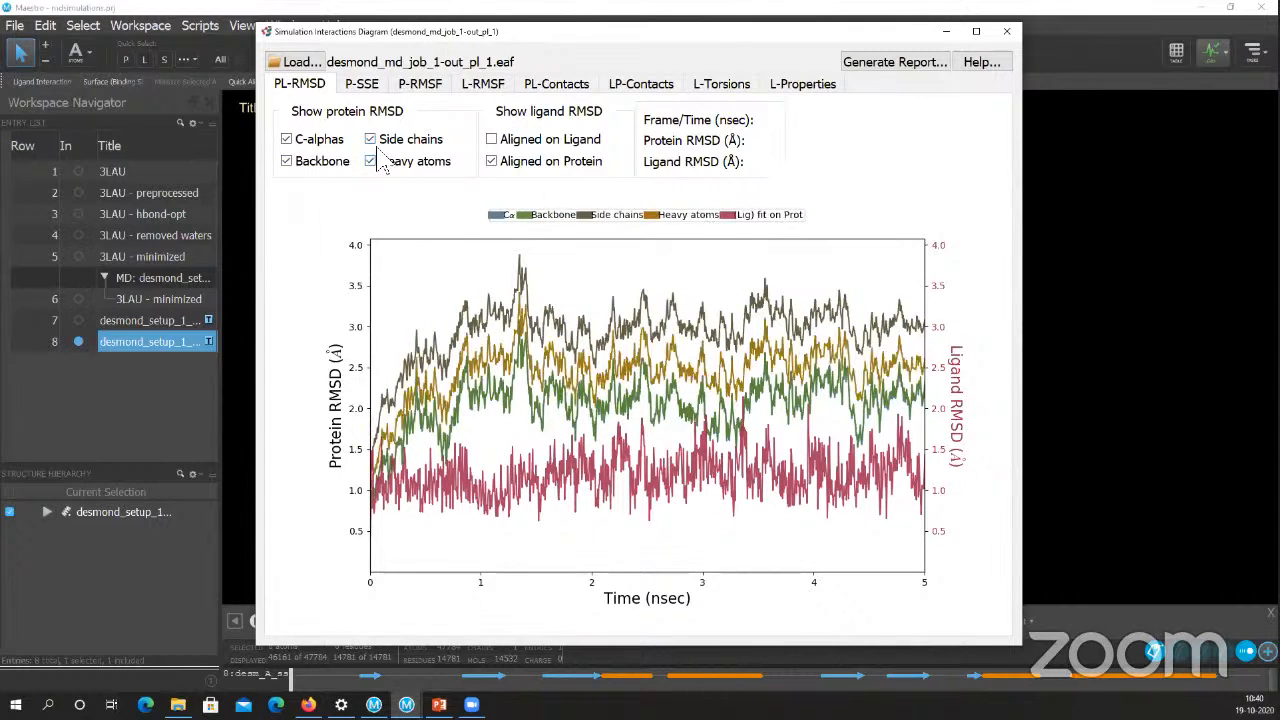
left_click(492, 140)
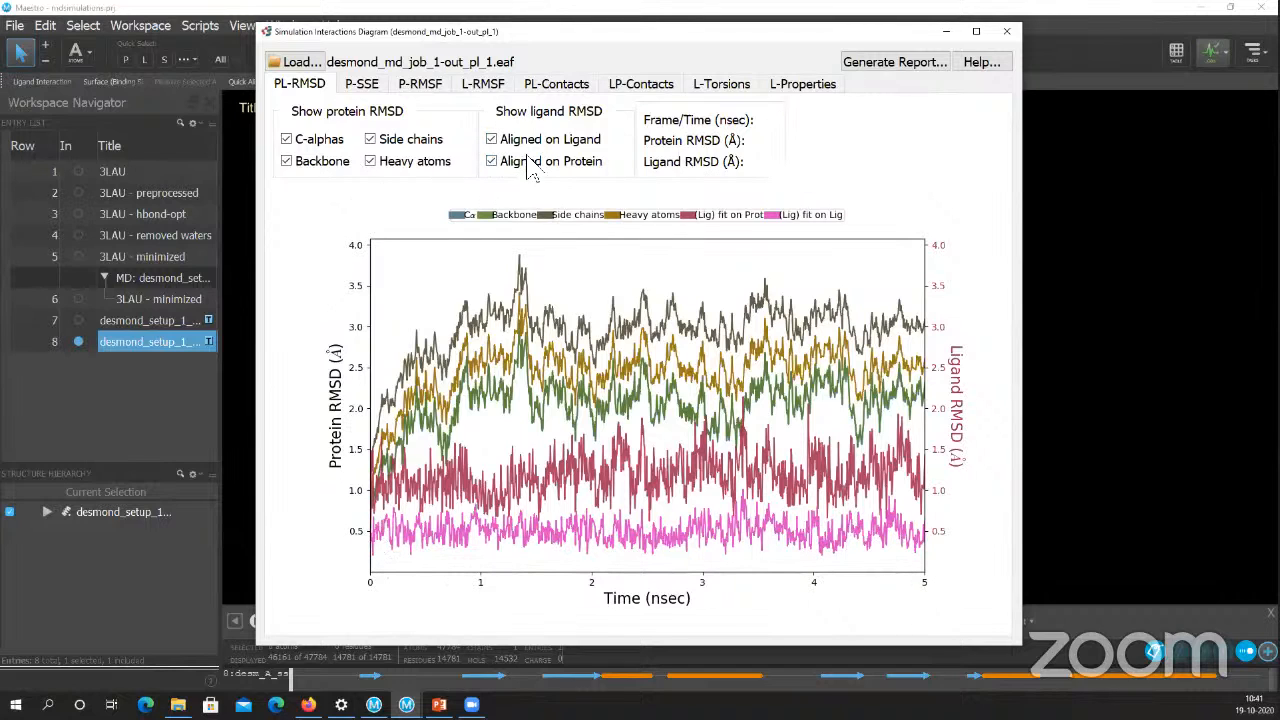
- Examine the protein secondary structure plots and compare the per-residue protein RMSF with the RMSD over time
left_click(362, 86)
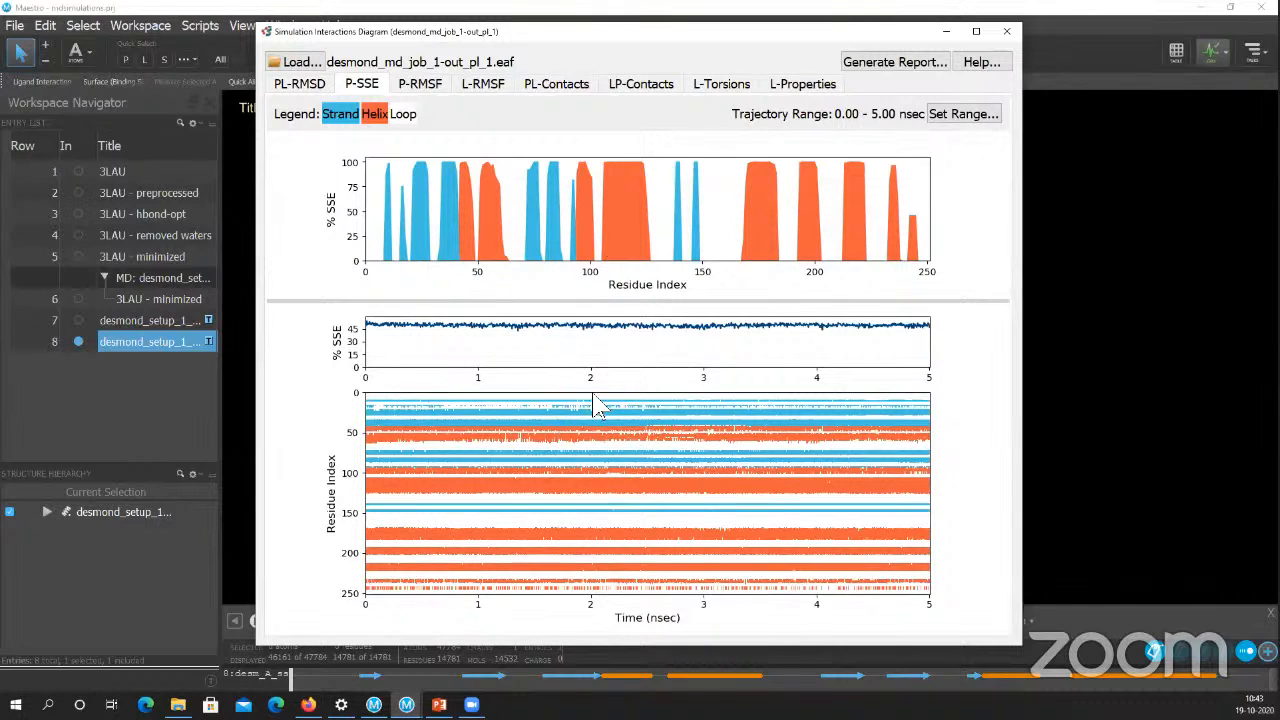
left_click(420, 90)
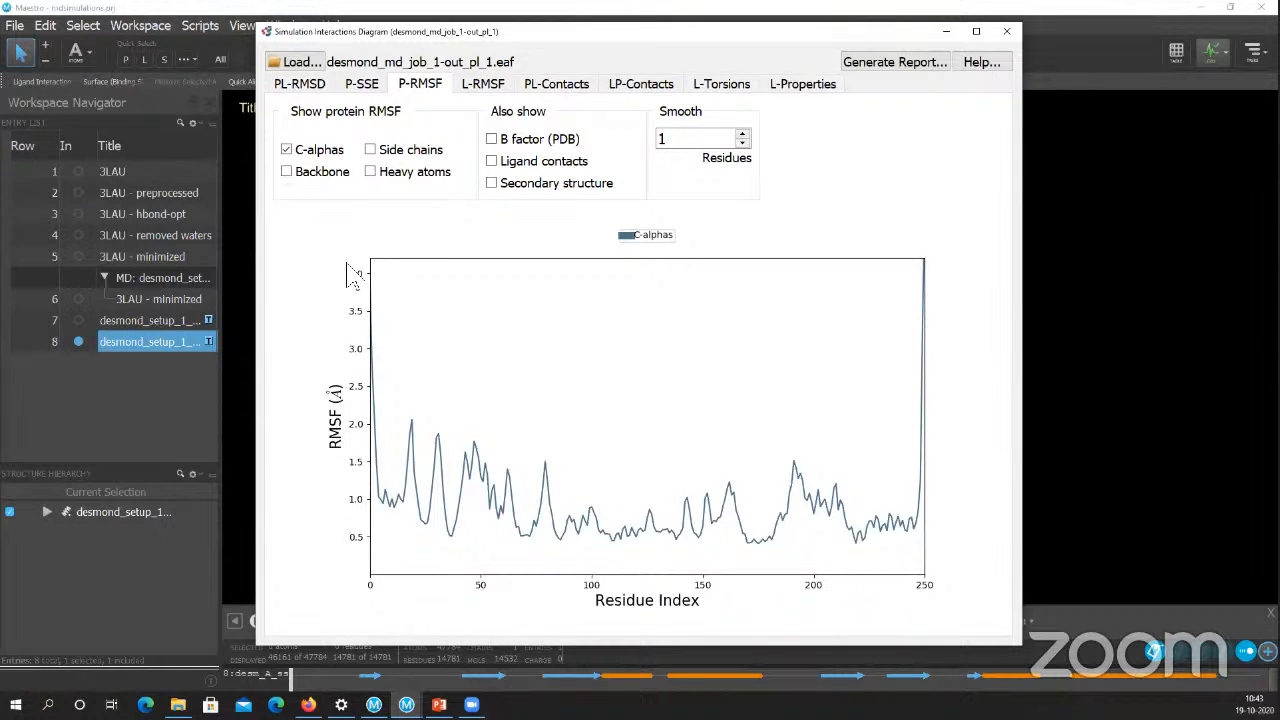
left_click(303, 84)
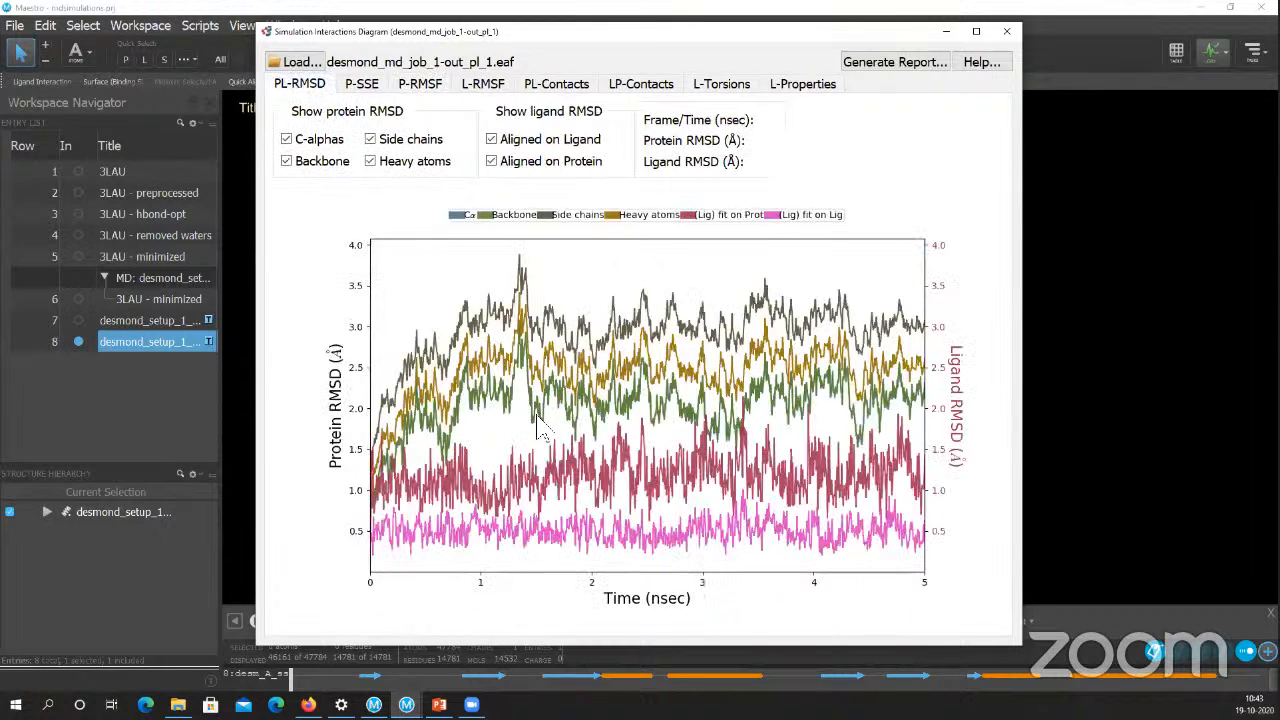
left_click(420, 86)
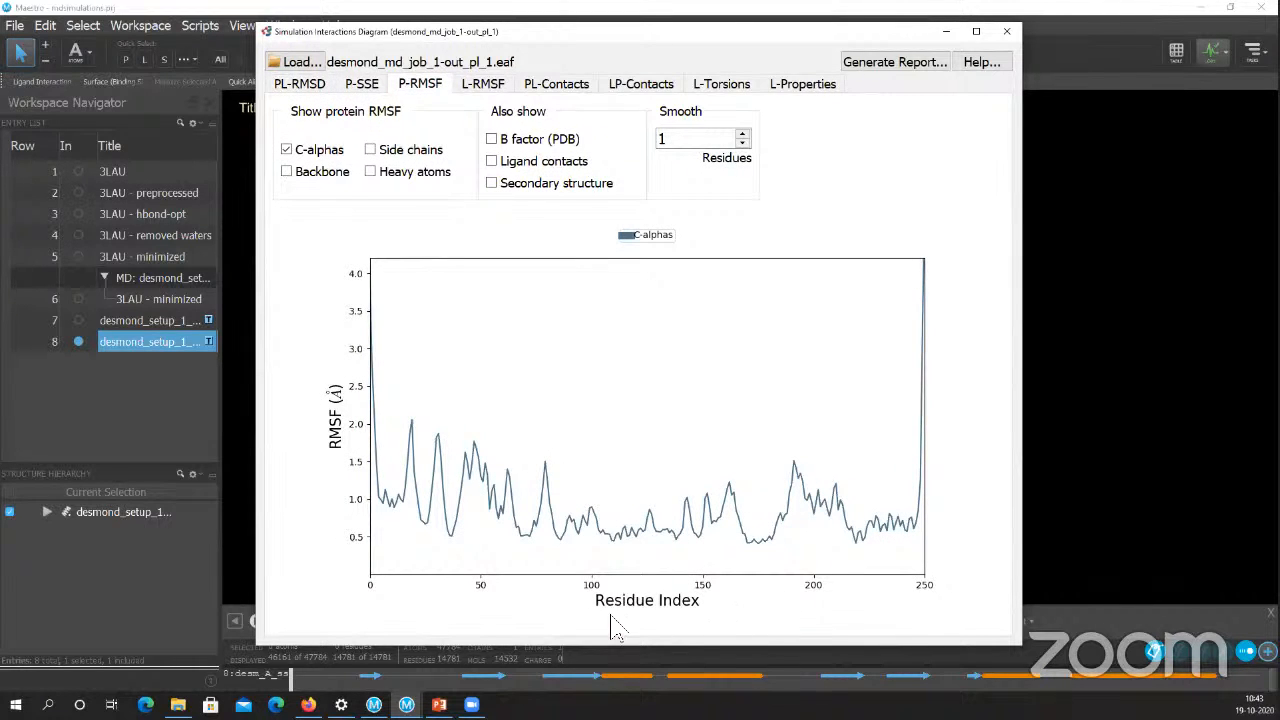
left_click(297, 85)
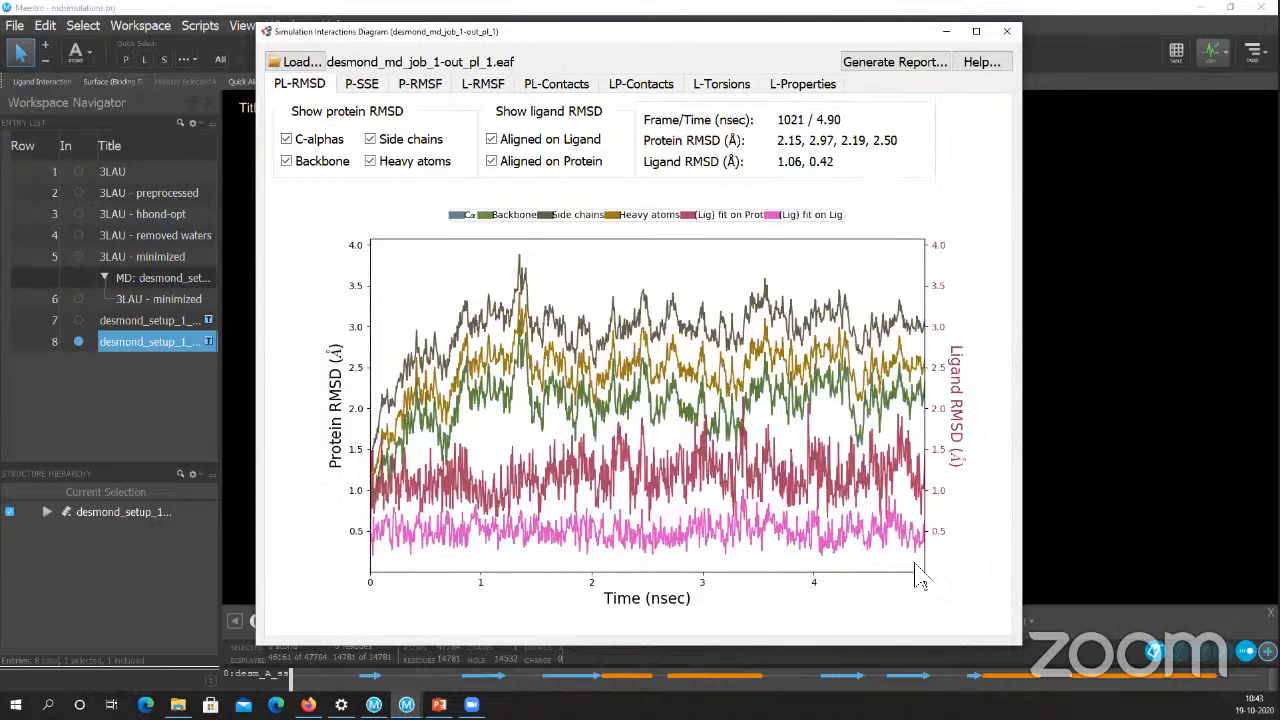
- Show ligand contacts on the protein RMSF plot, and add the curve aligned on the ligand to the ligand RMSF plot
left_click(418, 86)
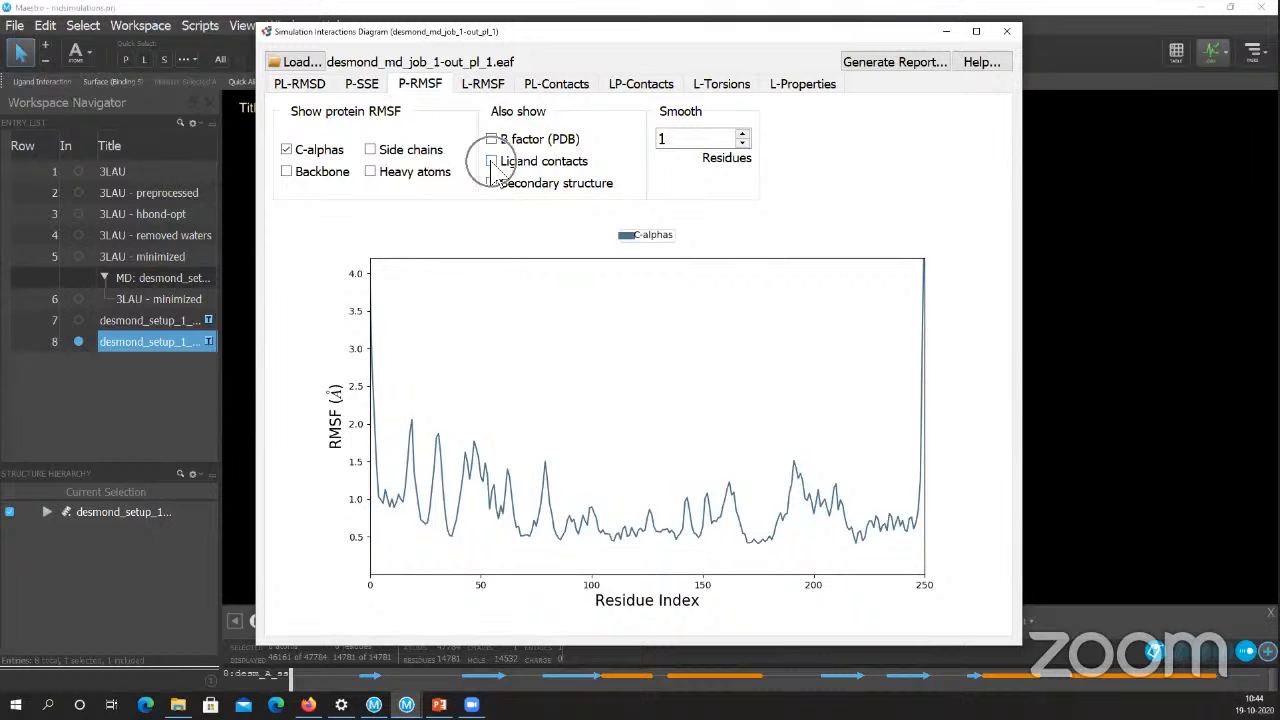
left_click(492, 162)
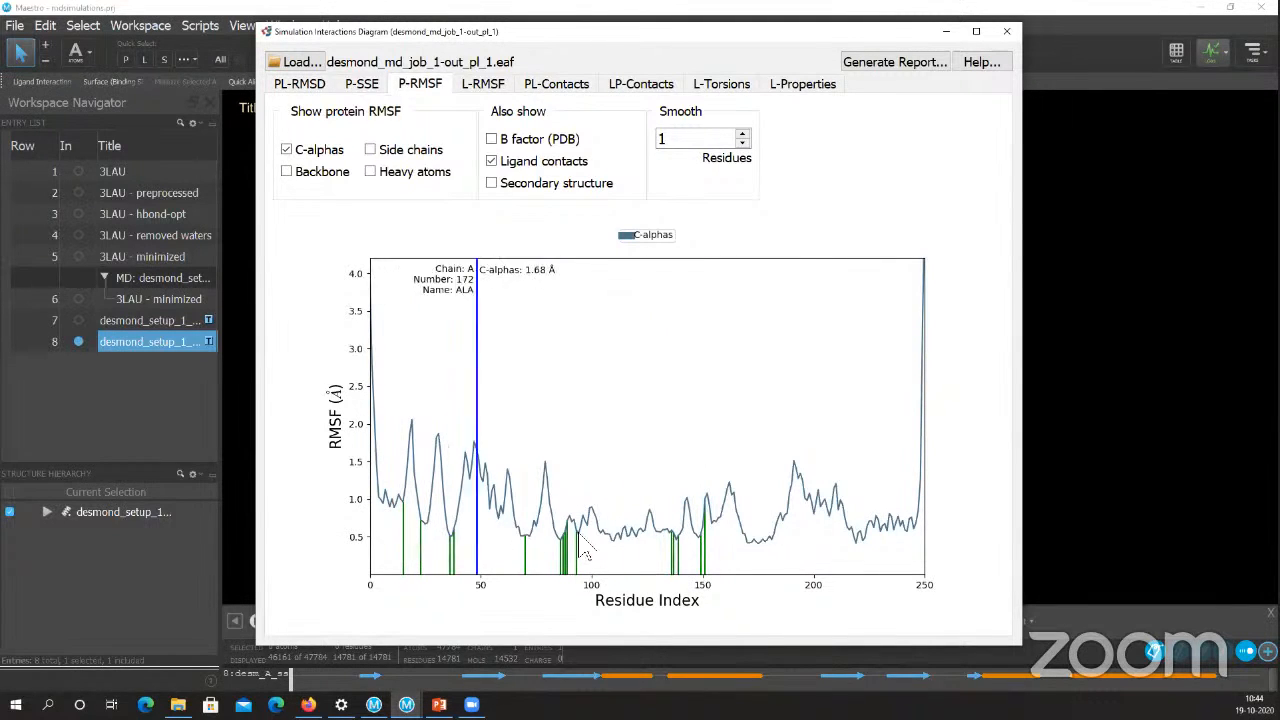
left_click(484, 90)
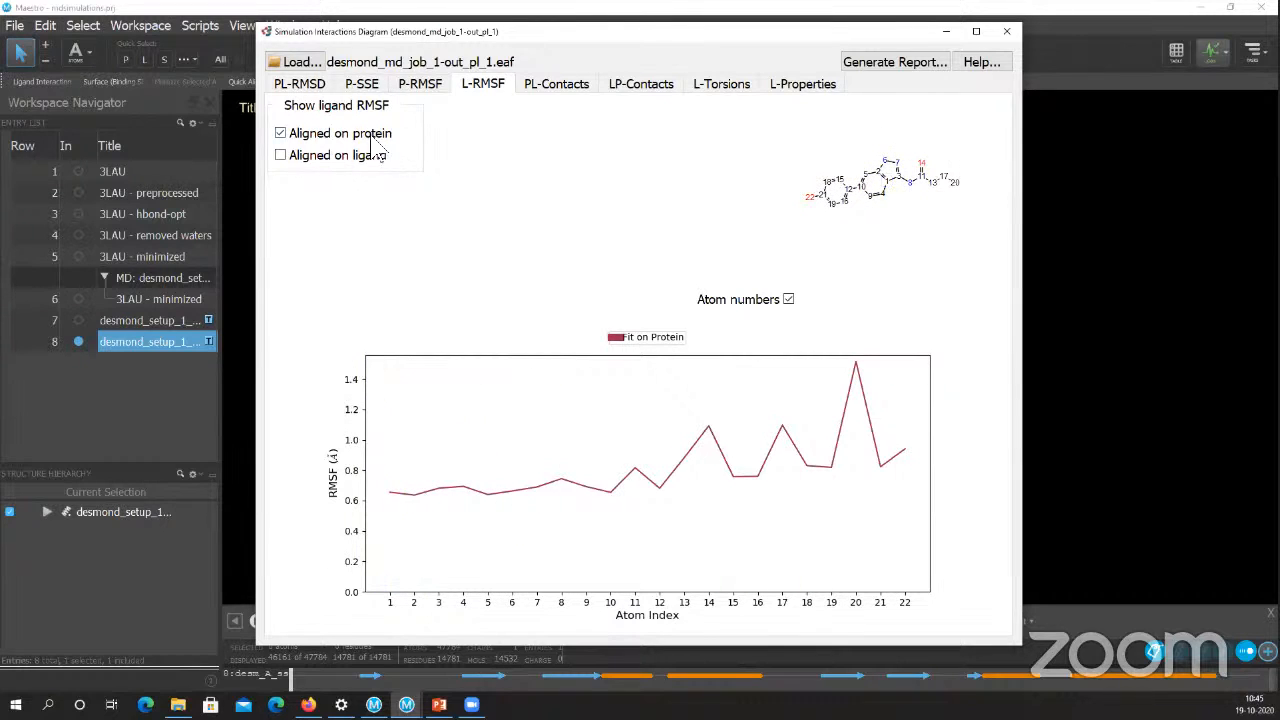
left_click(281, 157)
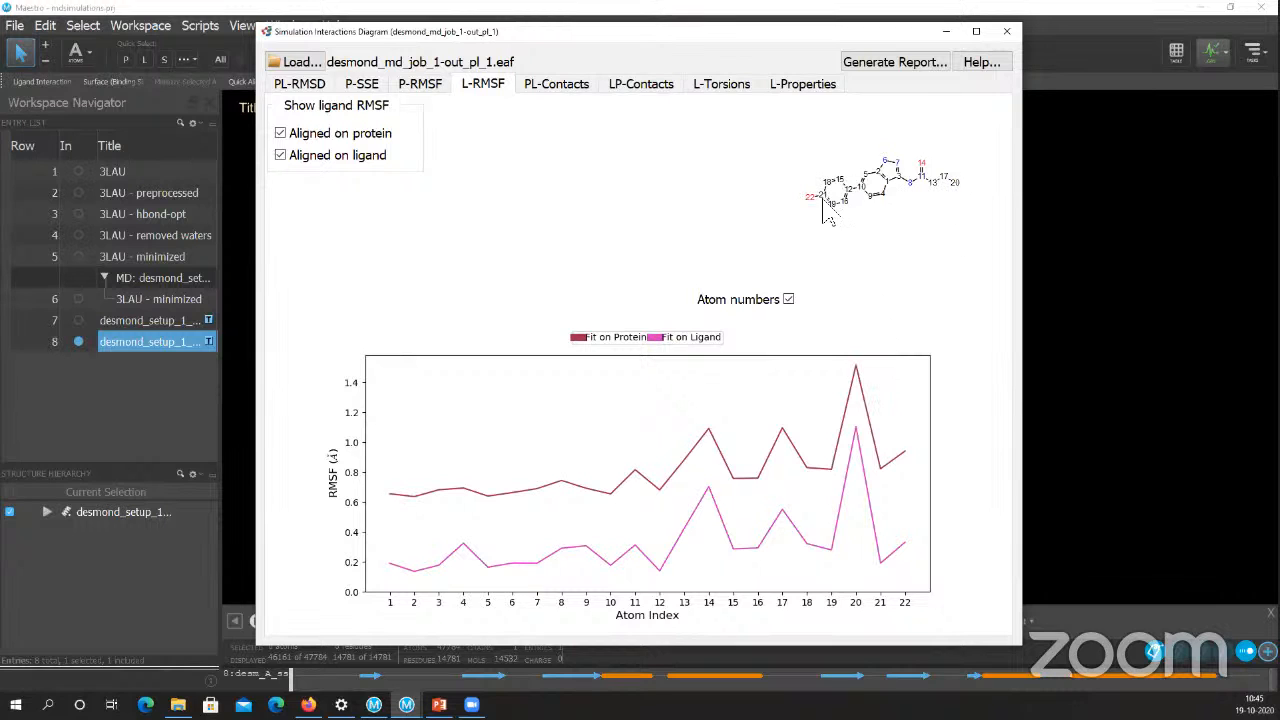
- Review the ligand RMSF plot, then compare the protein-ligand RMSD, secondary structure, protein RMSF and ligand RMSF plots
mouse_move(877, 524)
mouse_move(841, 545)
left_click(556, 88)
left_click(301, 88)
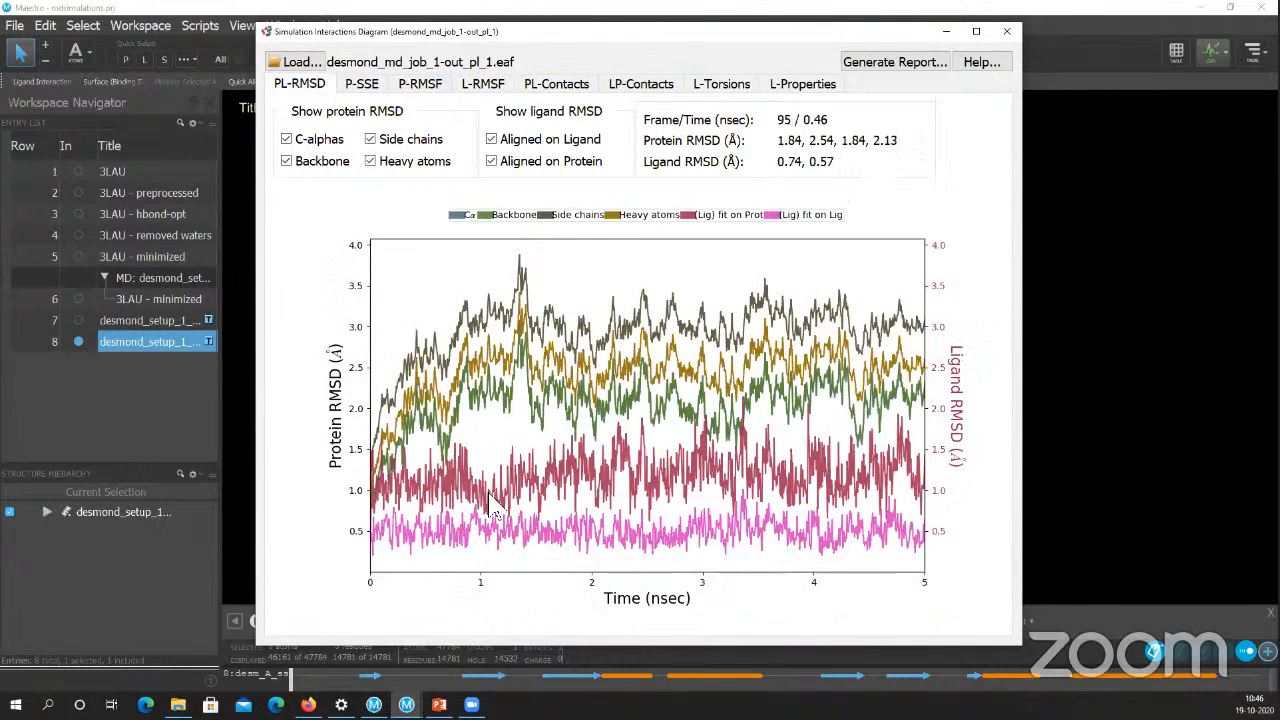
left_click(360, 86)
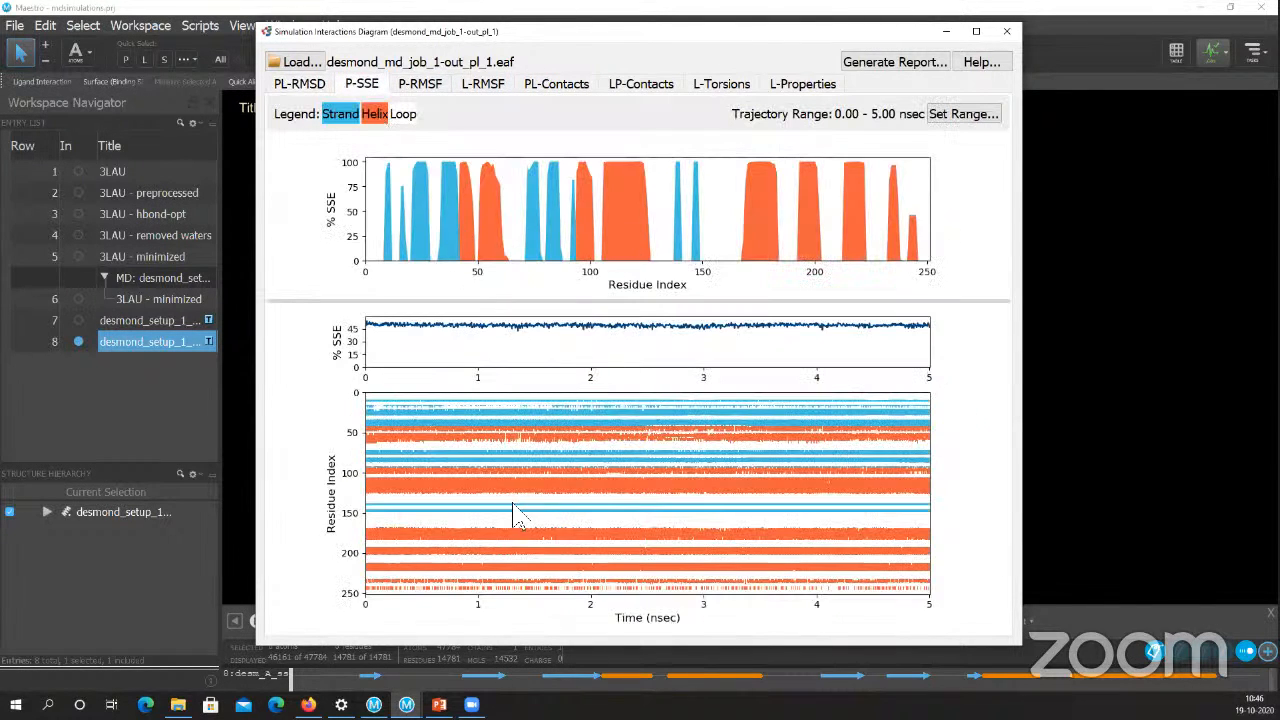
left_click(424, 86)
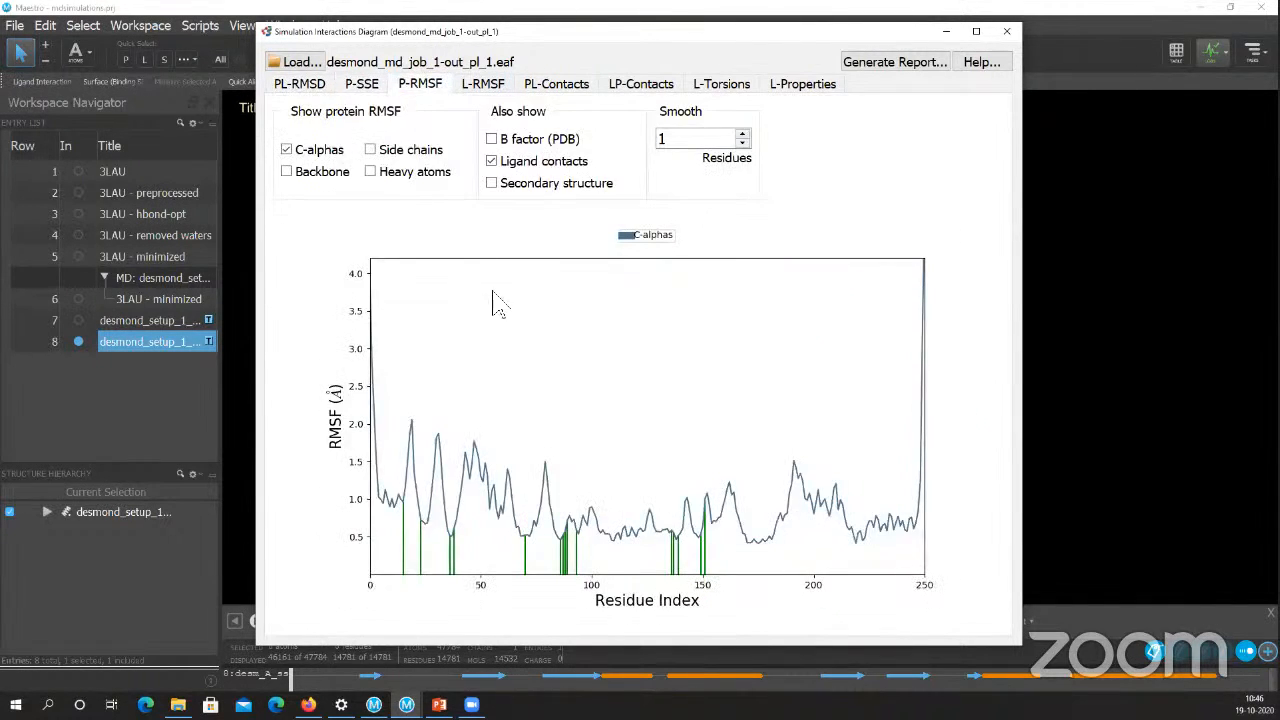
left_click(485, 86)
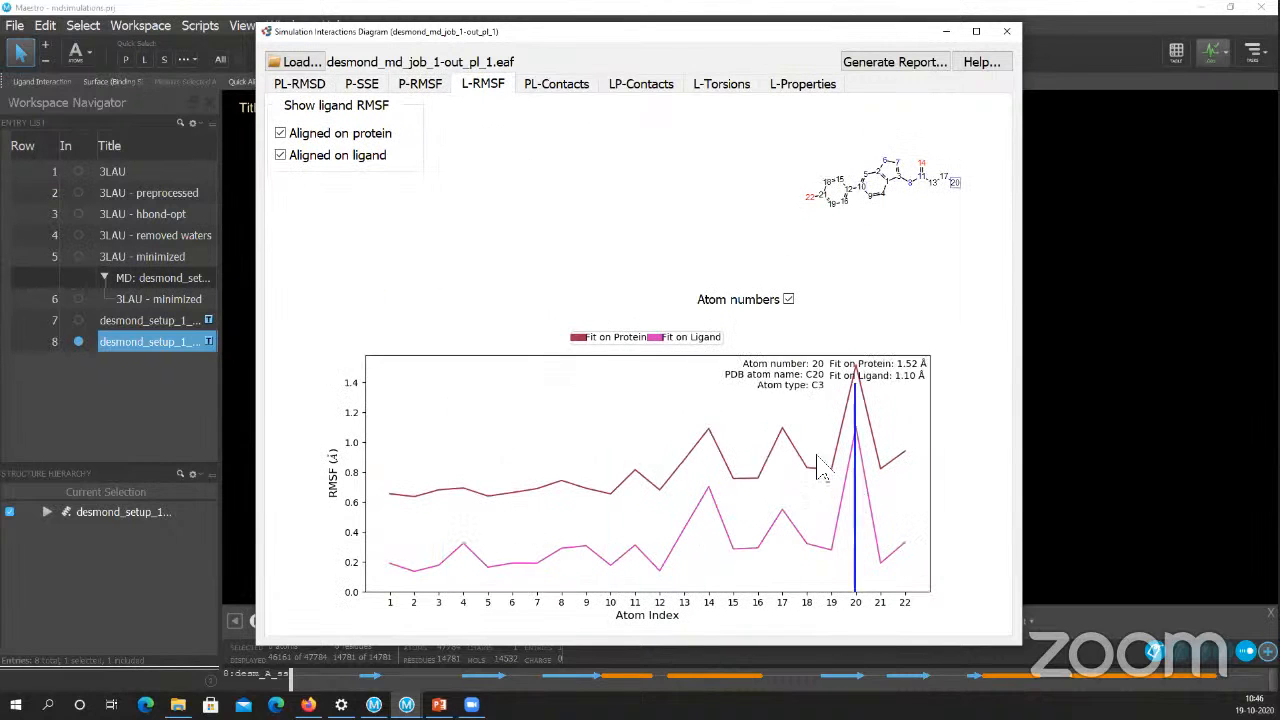
- Examine the protein-ligand contacts histogram for residues such as LYS_162, GLU_211 and ALA_213, and the contact timeline with its color scale
left_click(551, 86)
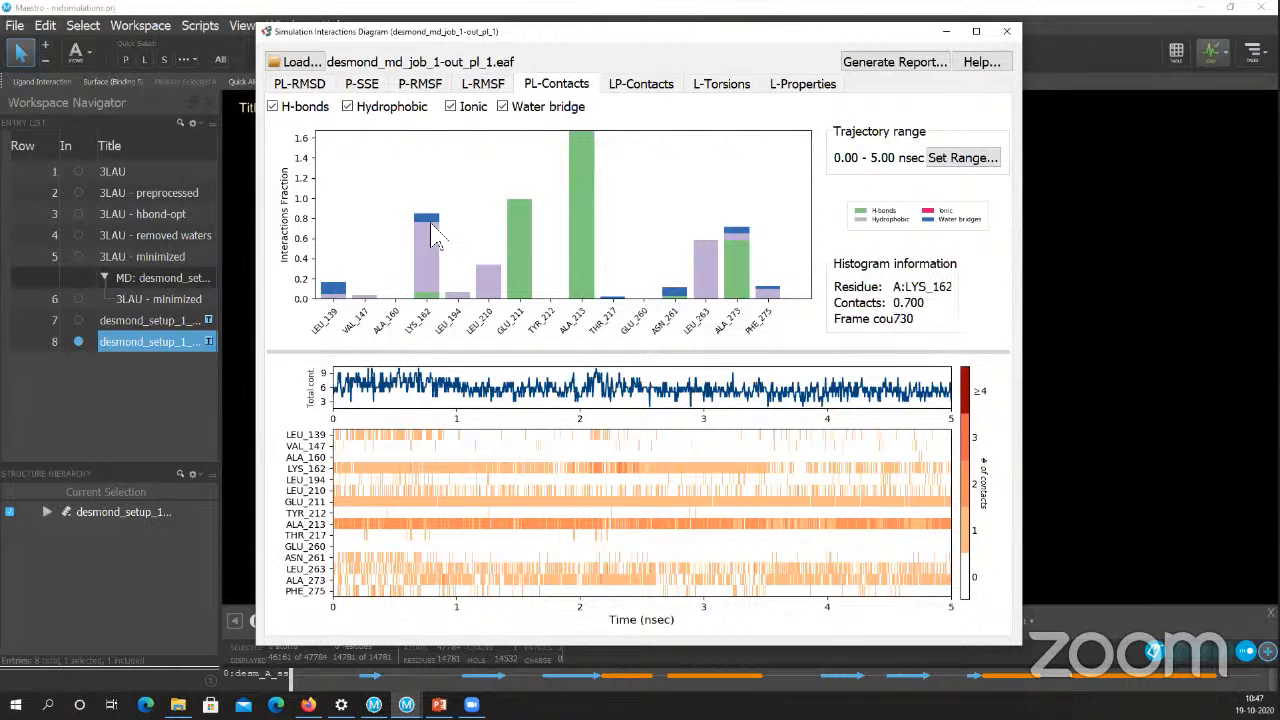
mouse_move(426, 238)
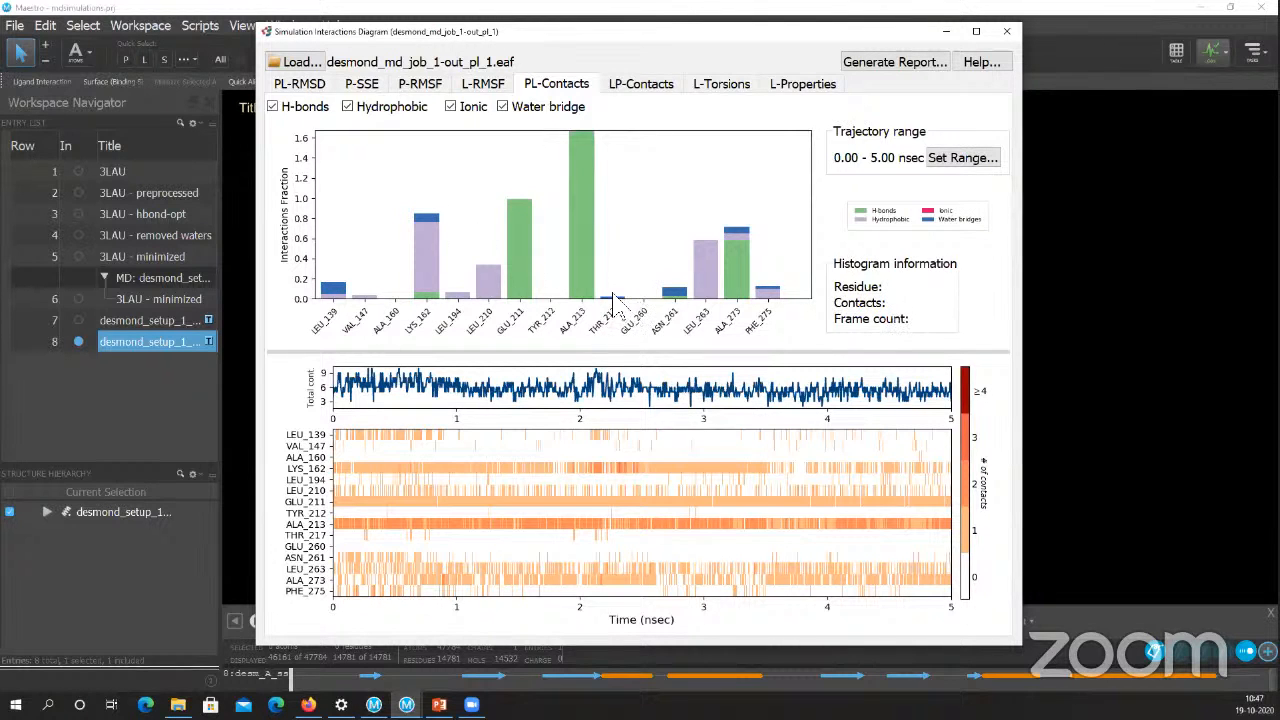
mouse_move(590, 222)
key("ctrl")
mouse_move(518, 292)
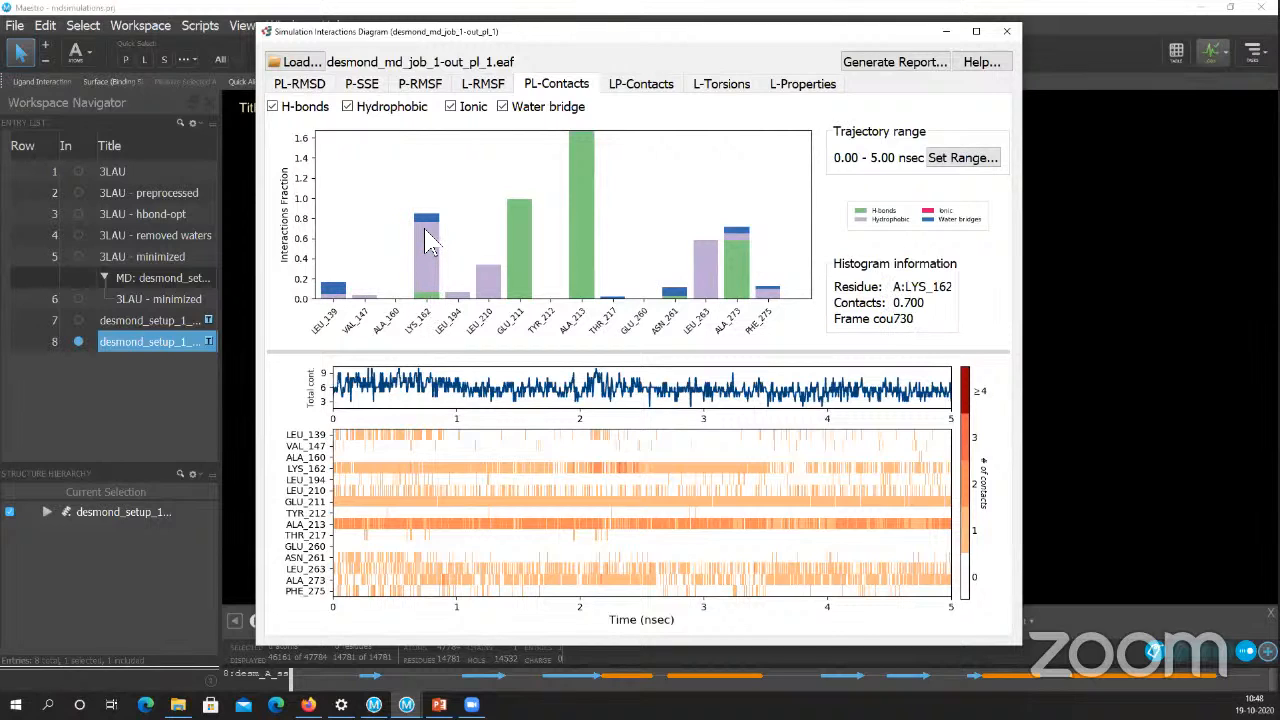
key("ctrl")
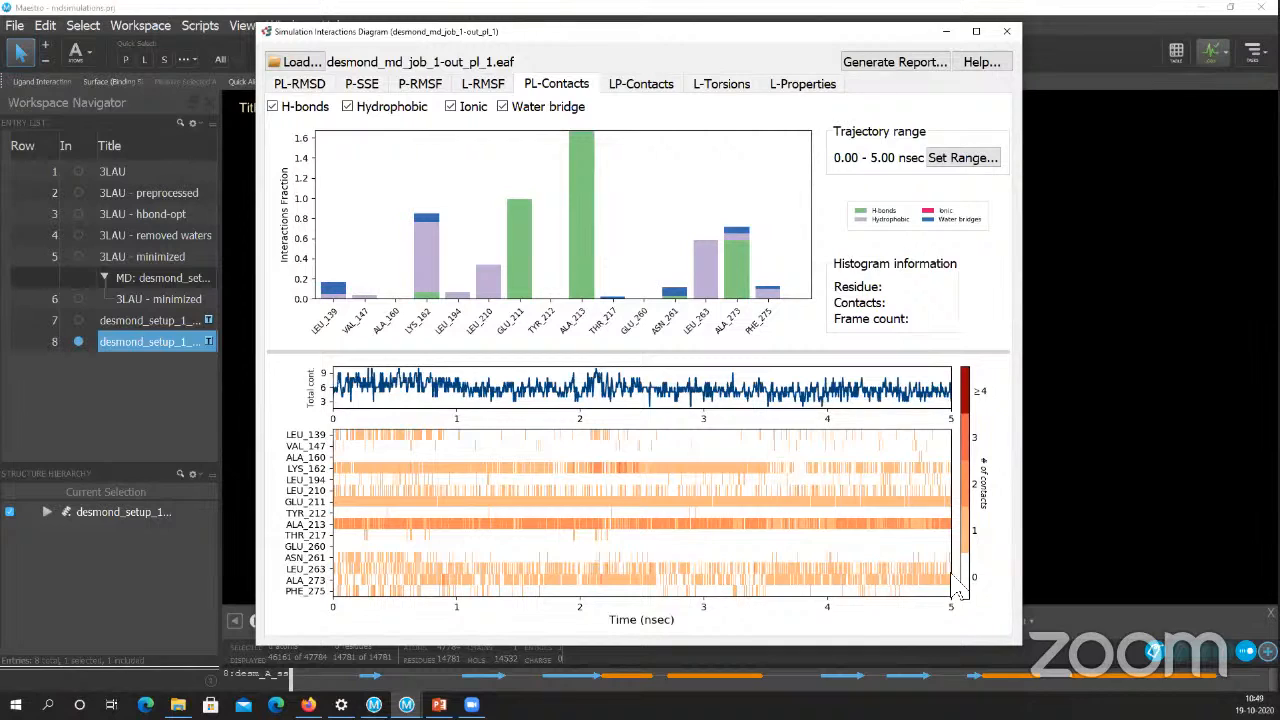
left_click(964, 530)
left_click(964, 530)
left_click(964, 482)
mouse_move(590, 296)
key("ctrl")
key("ctrl")
key("ctrl")
key("ctrl")
- Examine the 2D ligand-protein contact diagram, including the ALA 273 contact, and view the ligand torsion and ligand property plots
left_click(630, 88)
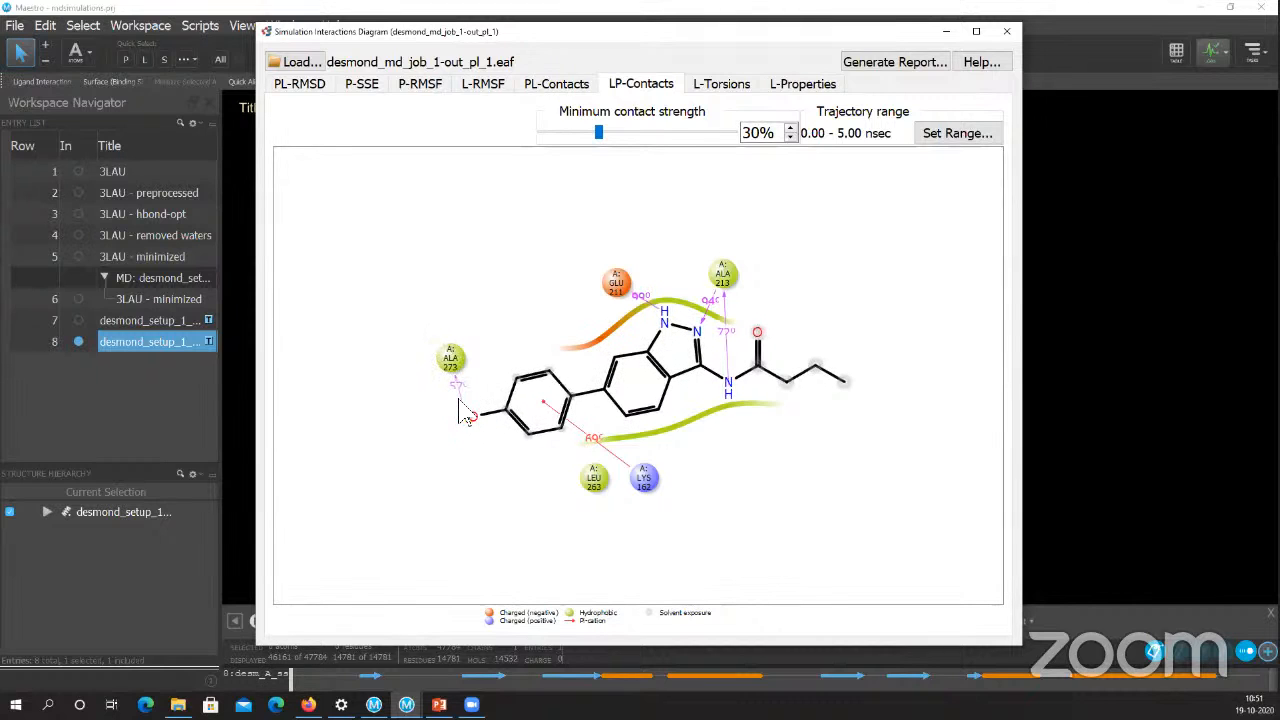
mouse_move(460, 412)
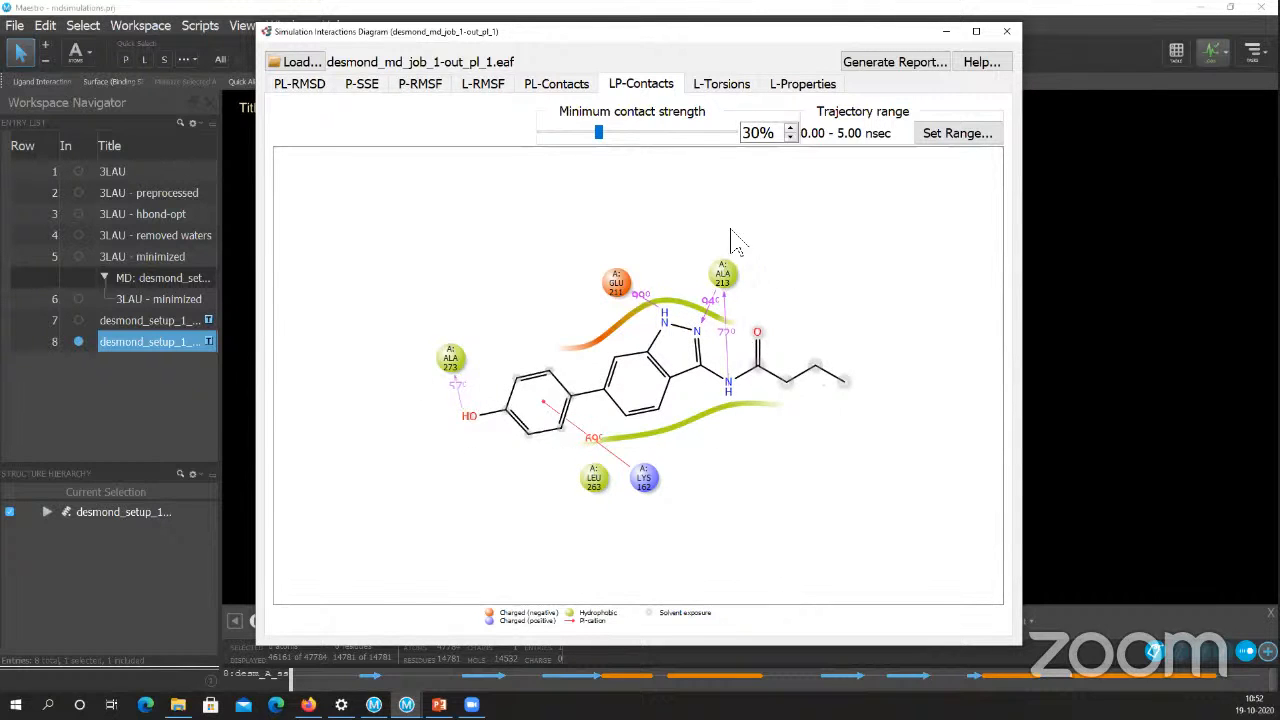
left_click(721, 85)
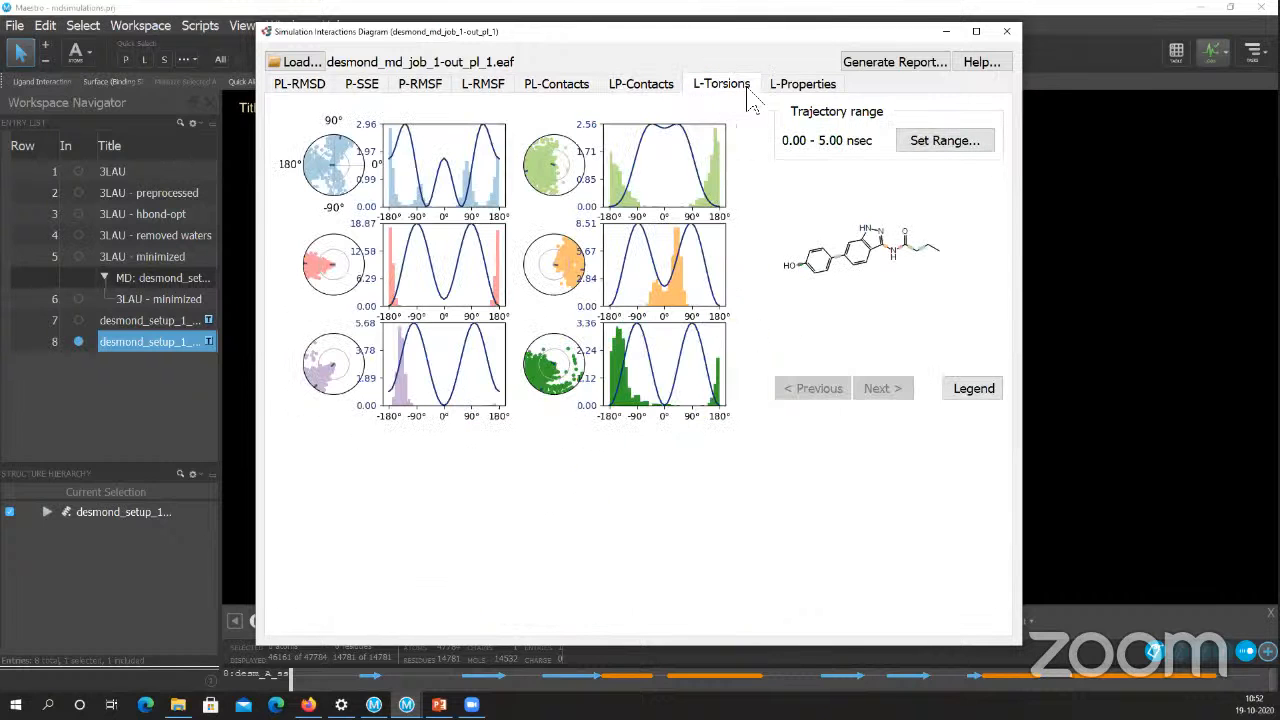
left_click(790, 86)
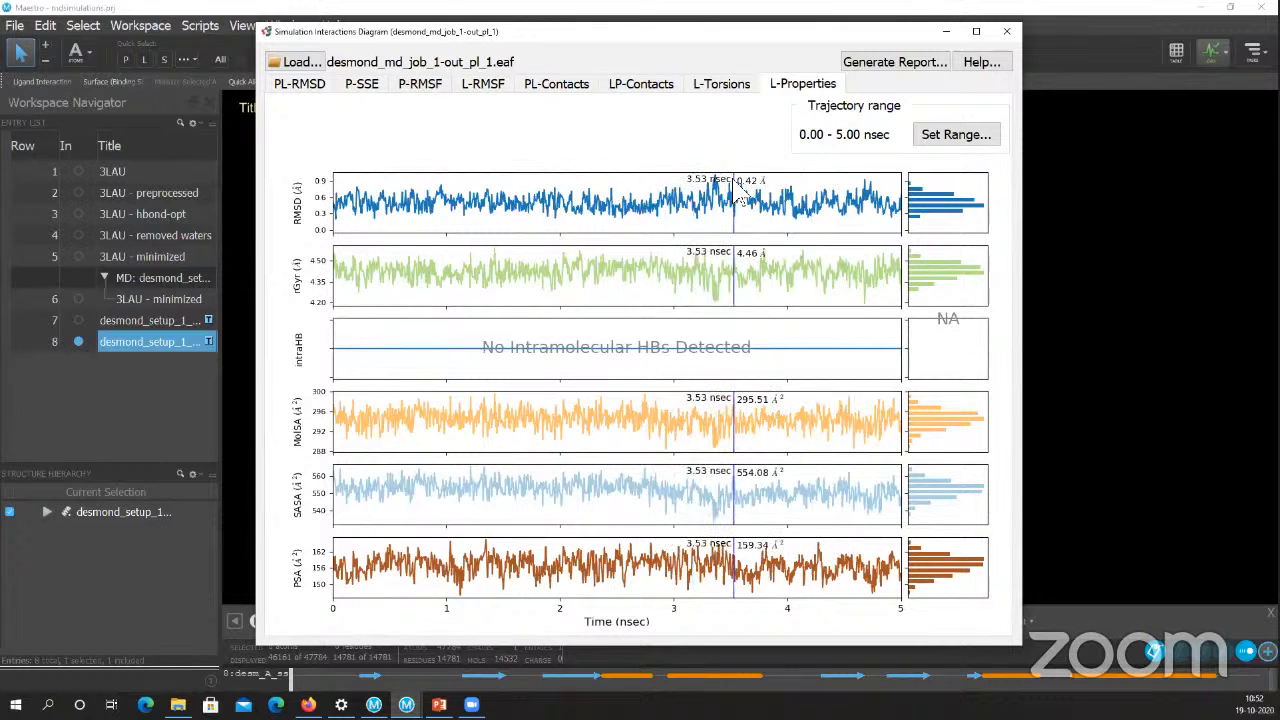
- Recap the RMSD, secondary structure, RMSF and contact plots, checking the ALA_213 bar in the protein-ligand contacts histogram
left_click(308, 86)
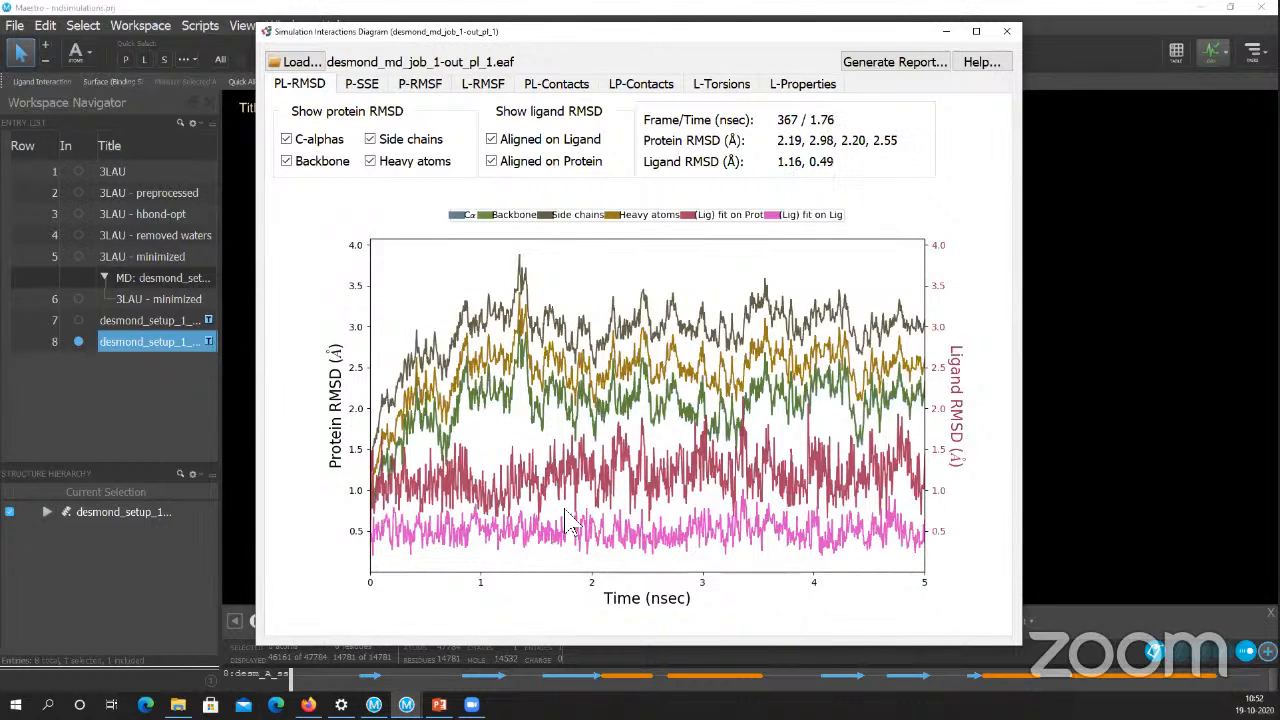
left_click(360, 87)
left_click(420, 85)
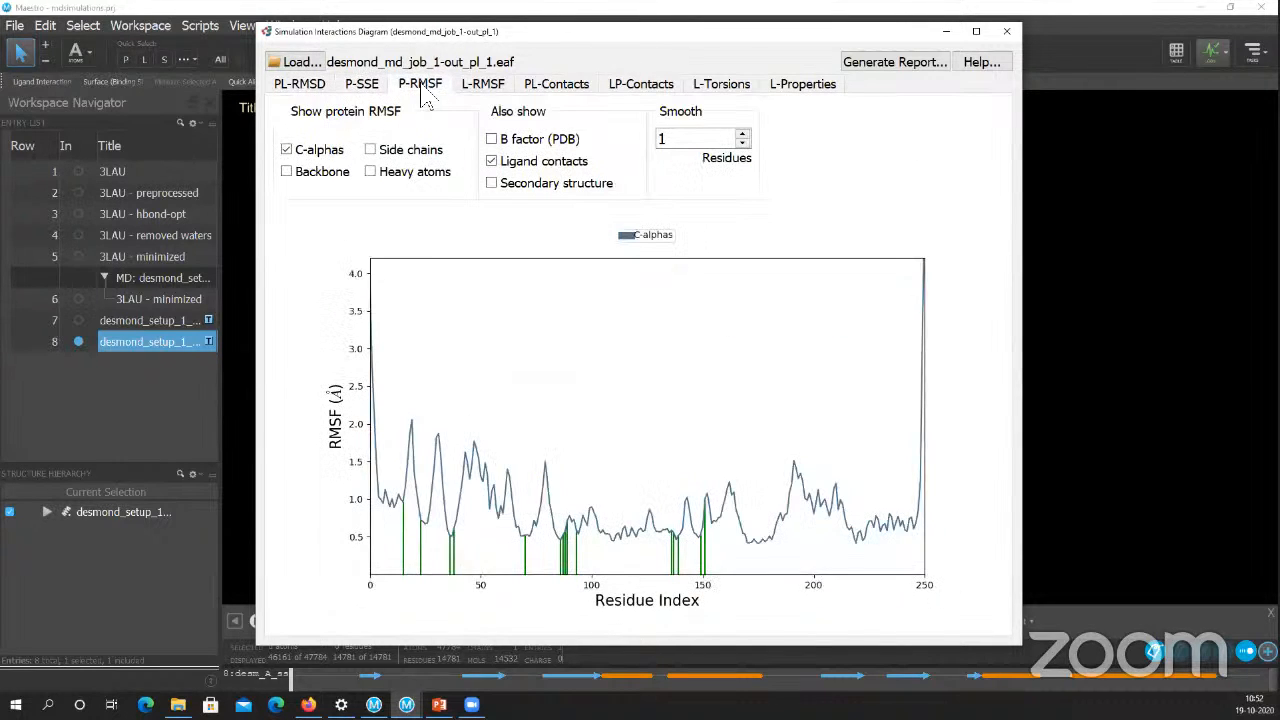
left_click(488, 86)
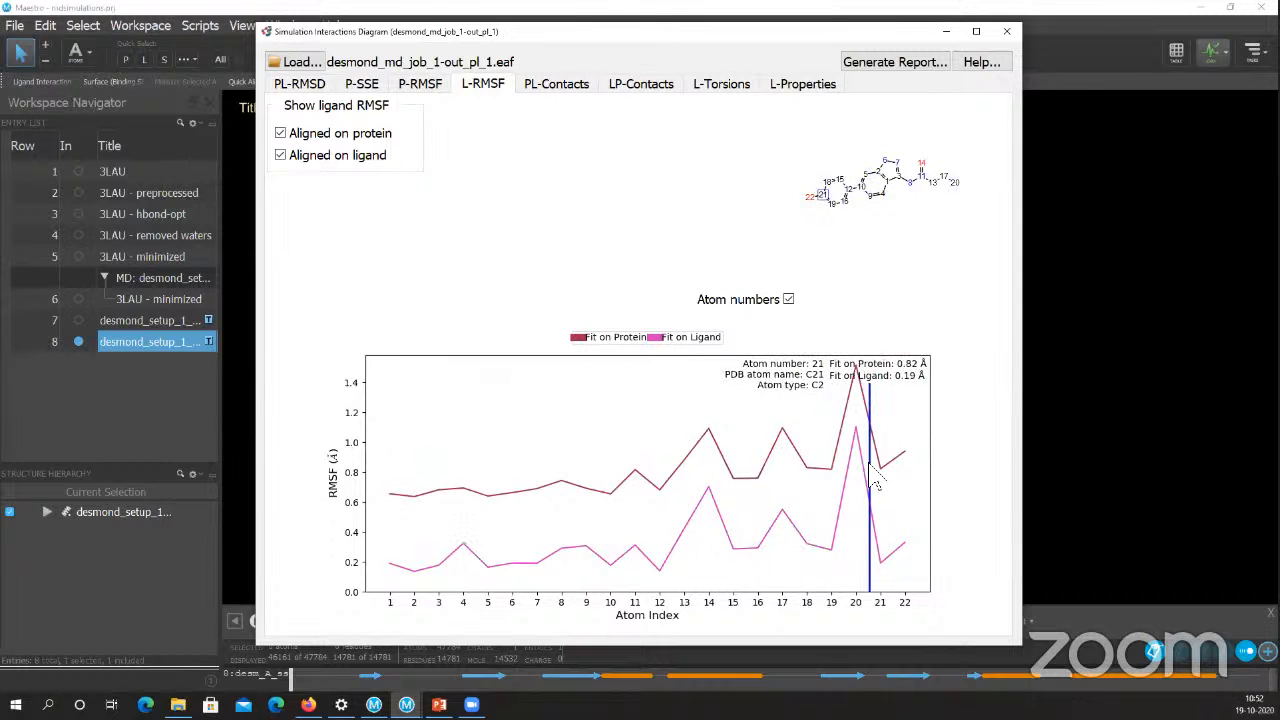
left_click(556, 86)
mouse_move(581, 227)
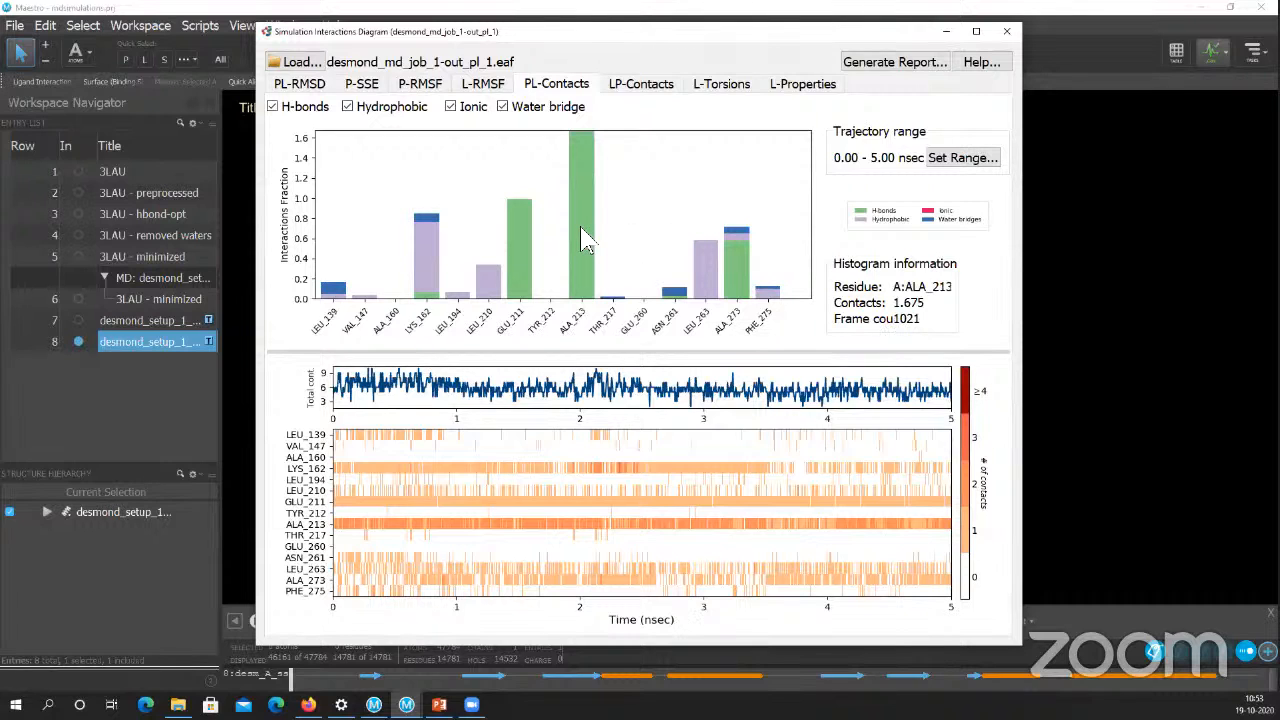
left_click(640, 88)
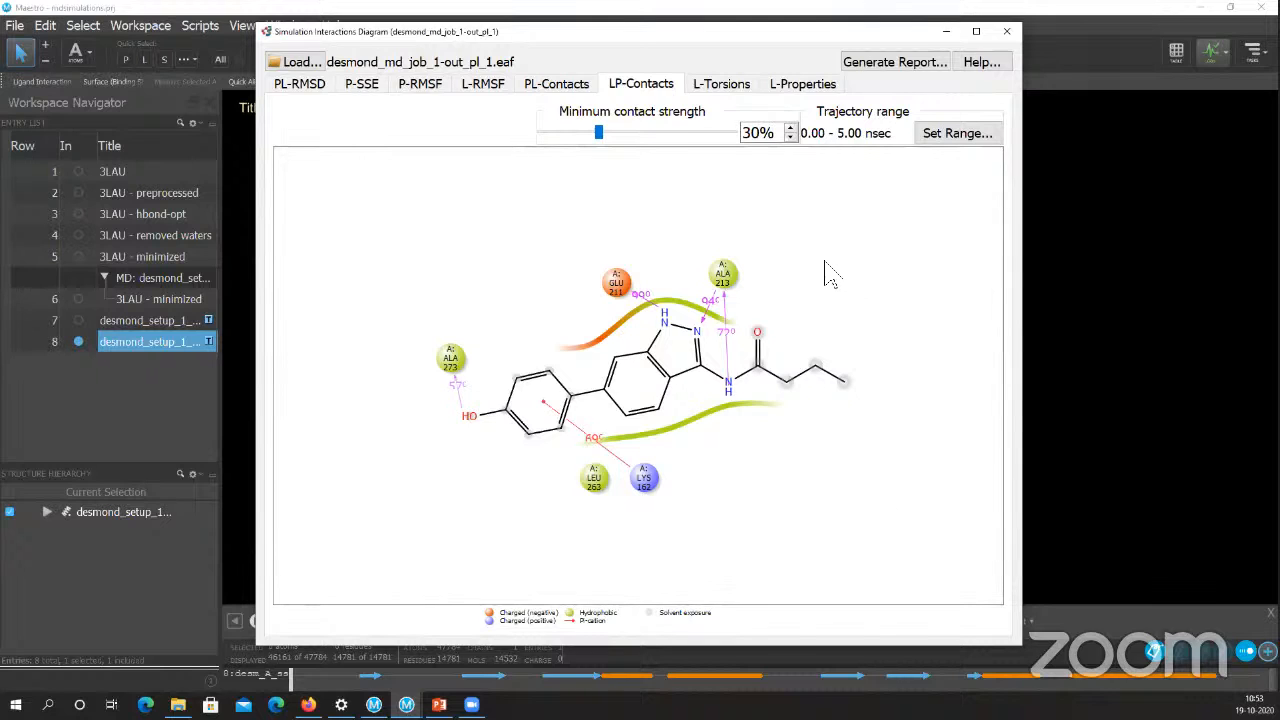
- Generate a simulation interactions report that exports the PDF report, the plots and the data
left_click(882, 66)
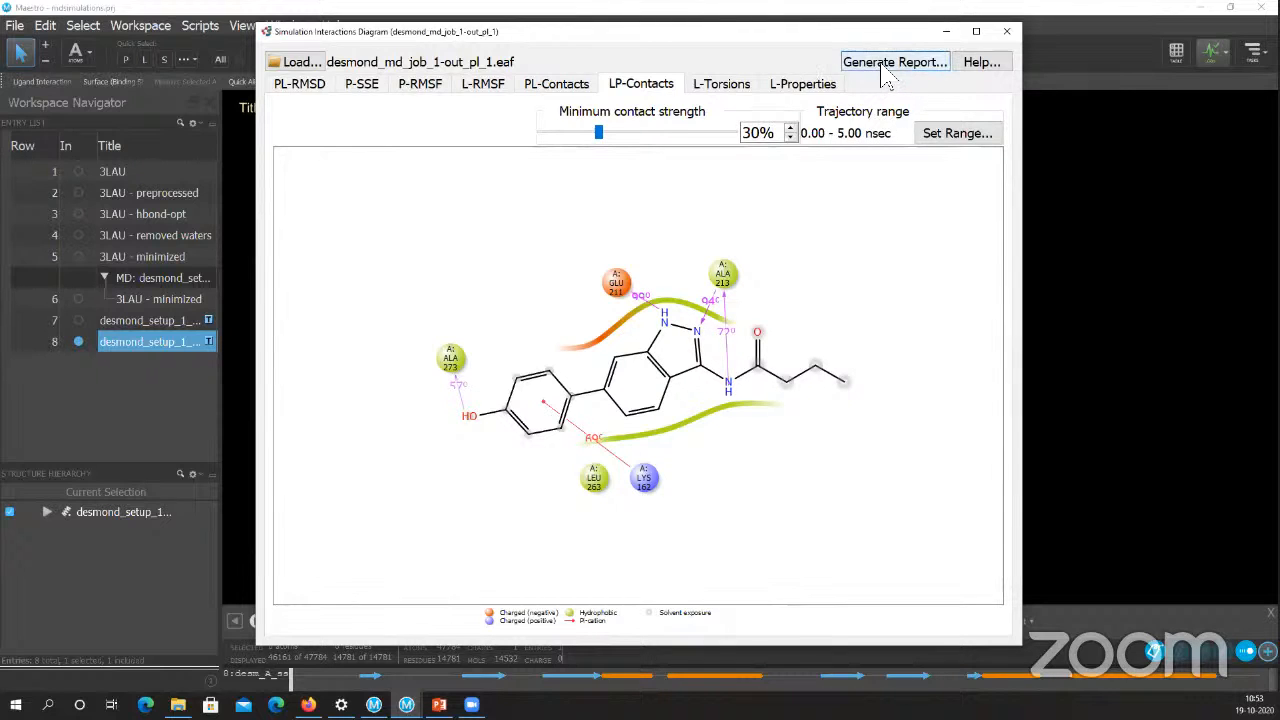
left_click(582, 315)
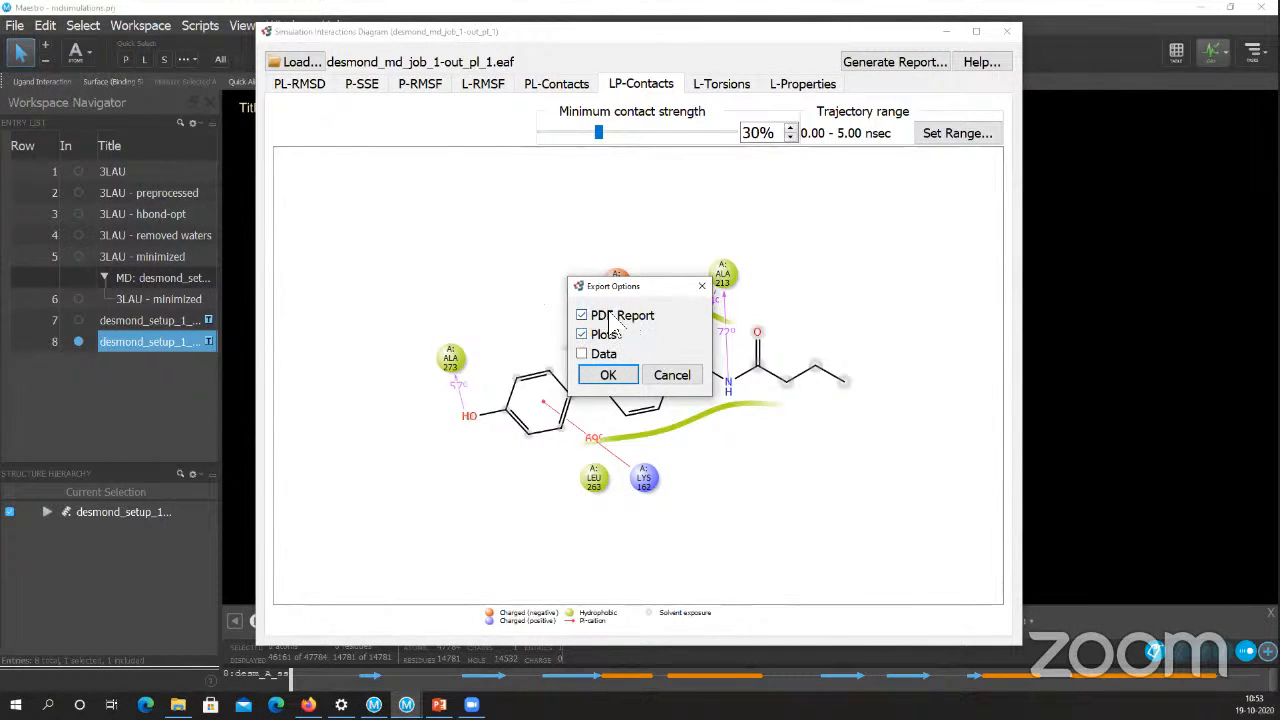
left_click(582, 355)
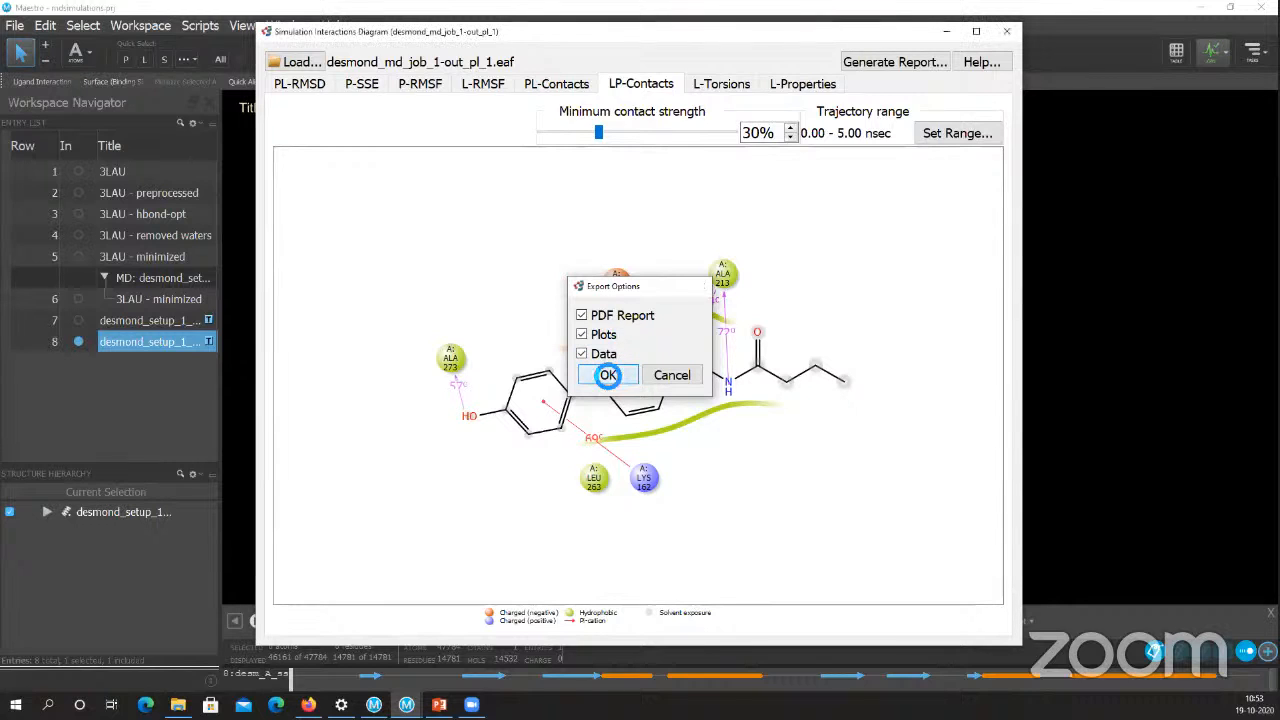
left_click(607, 376)
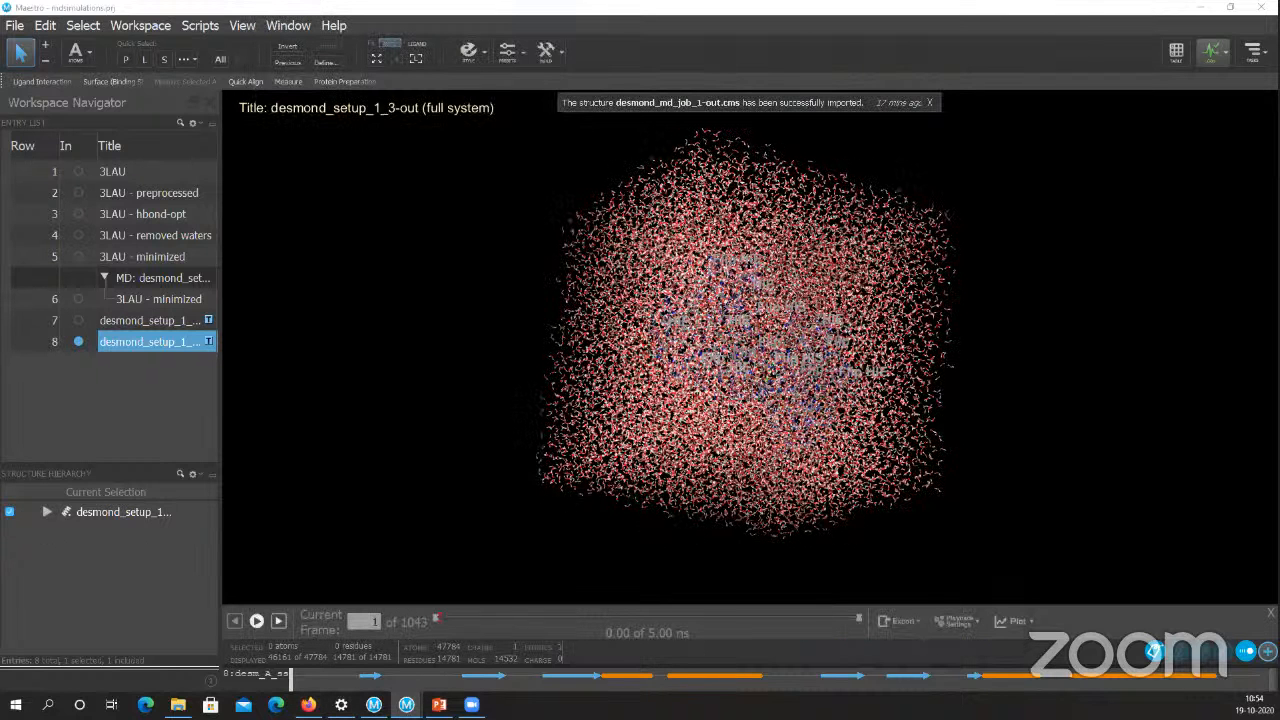
- Switch to File Explorer, go to schrodinger\tutorials\mdsimulations\data1\images and open the exported image L_2d_main
key("alt+Tab")
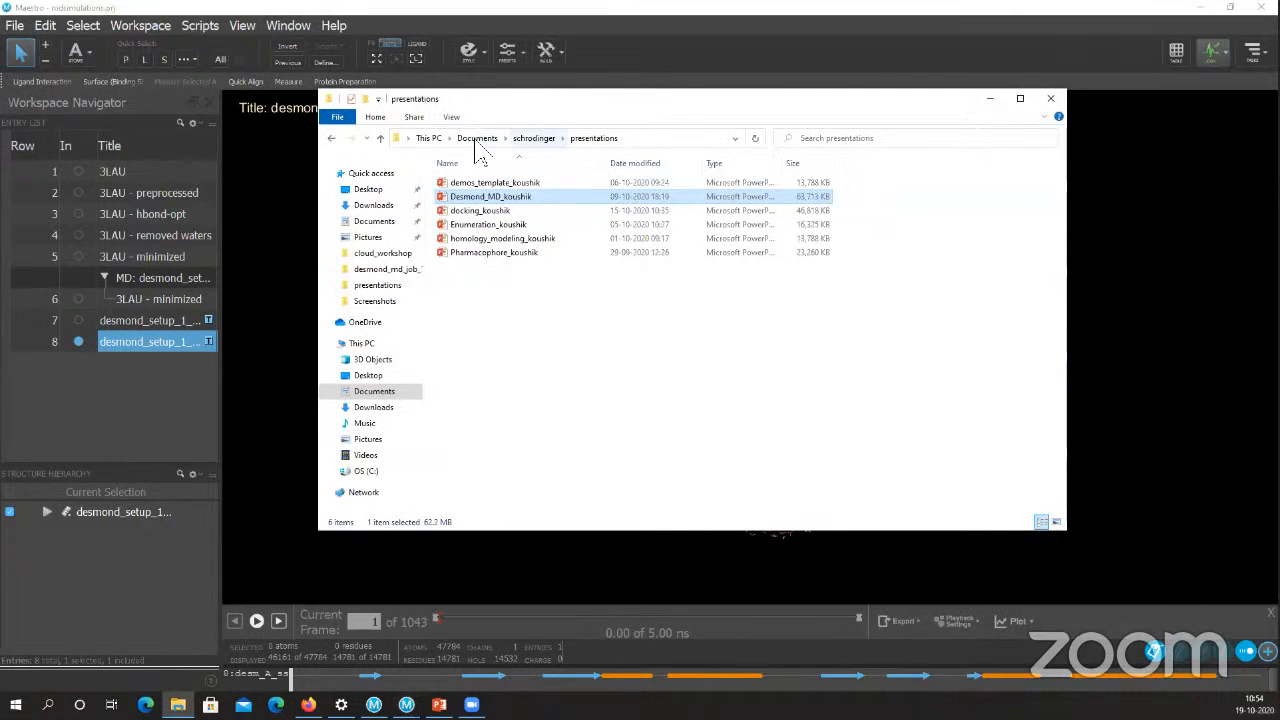
left_click(520, 140)
double_click(465, 225)
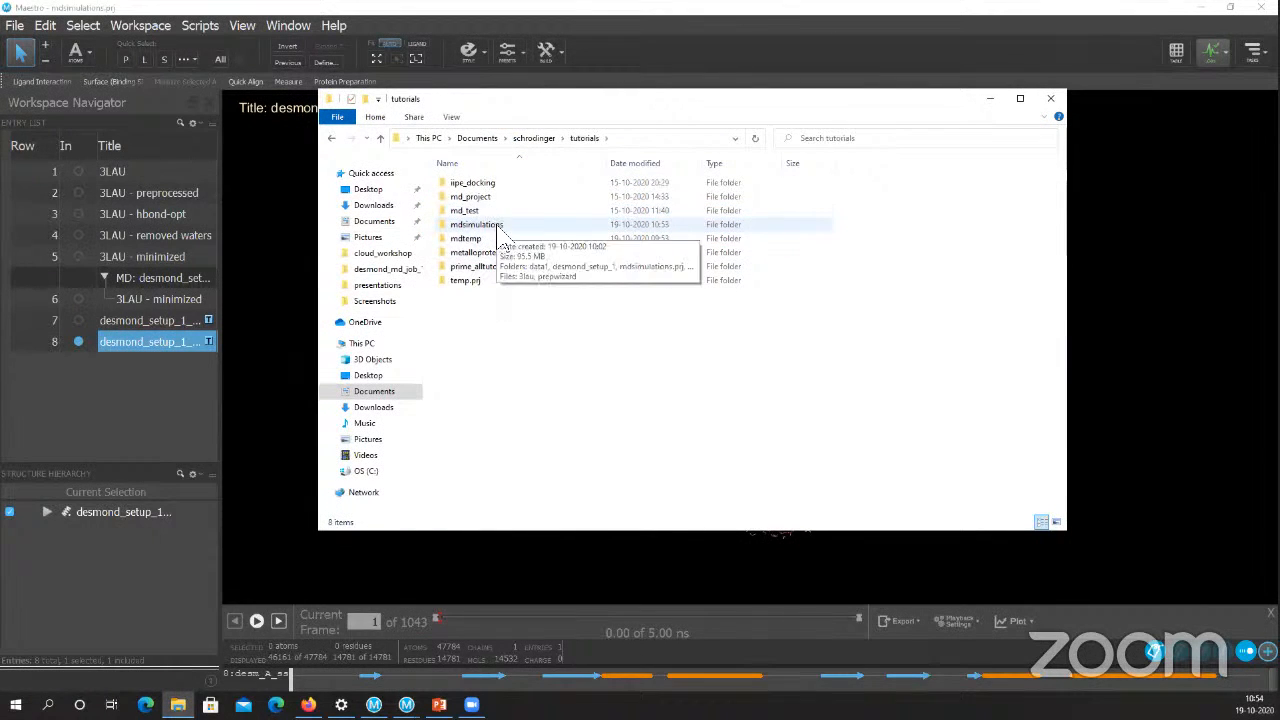
left_click(497, 227)
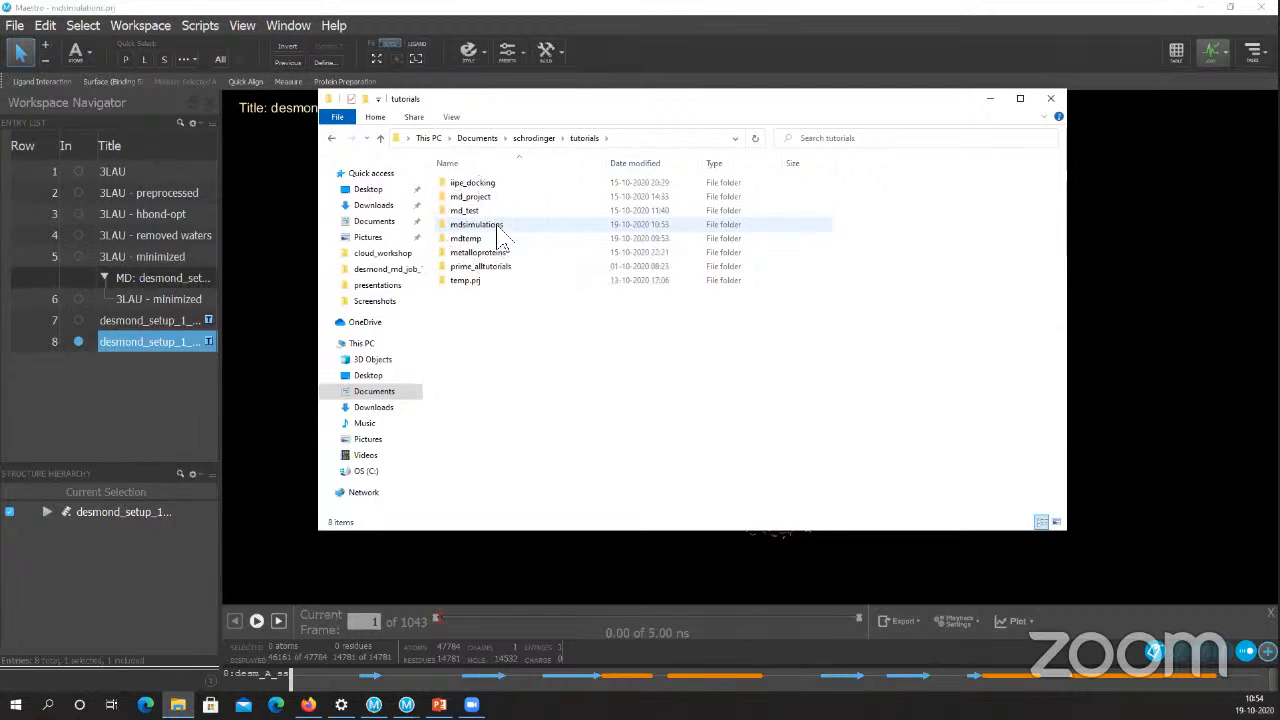
double_click(497, 227)
left_click(497, 227)
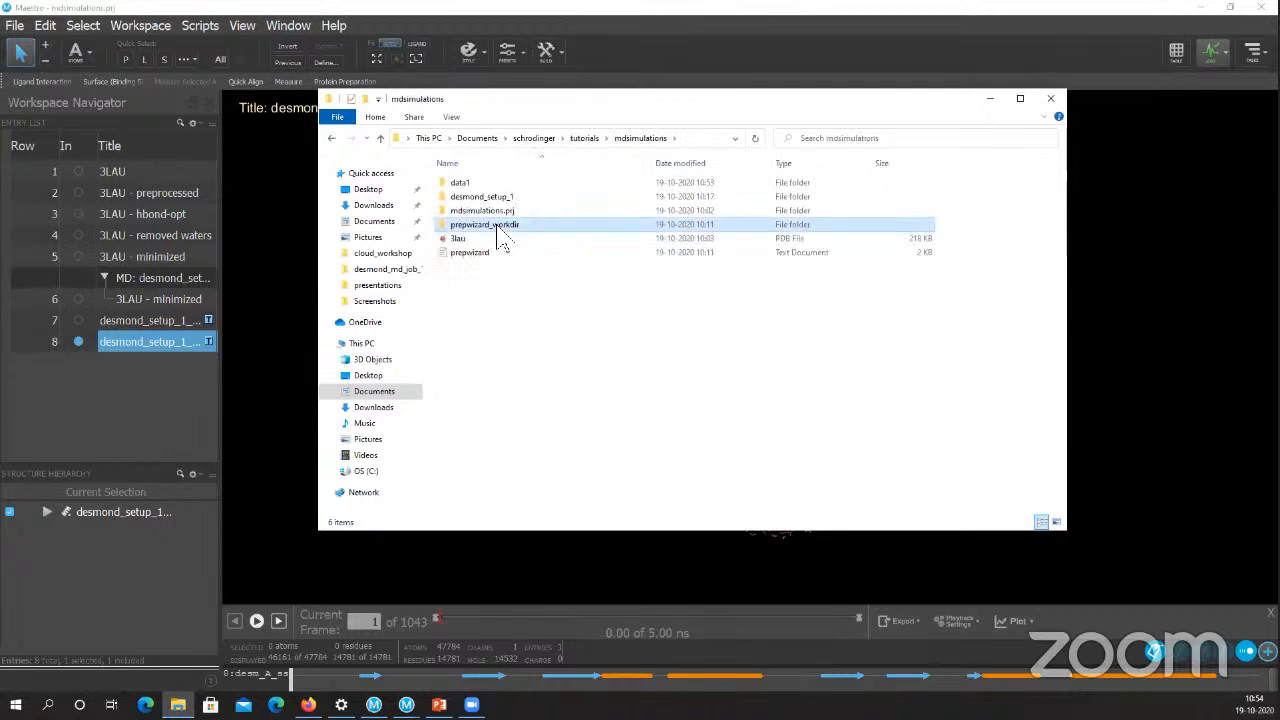
left_click(510, 315)
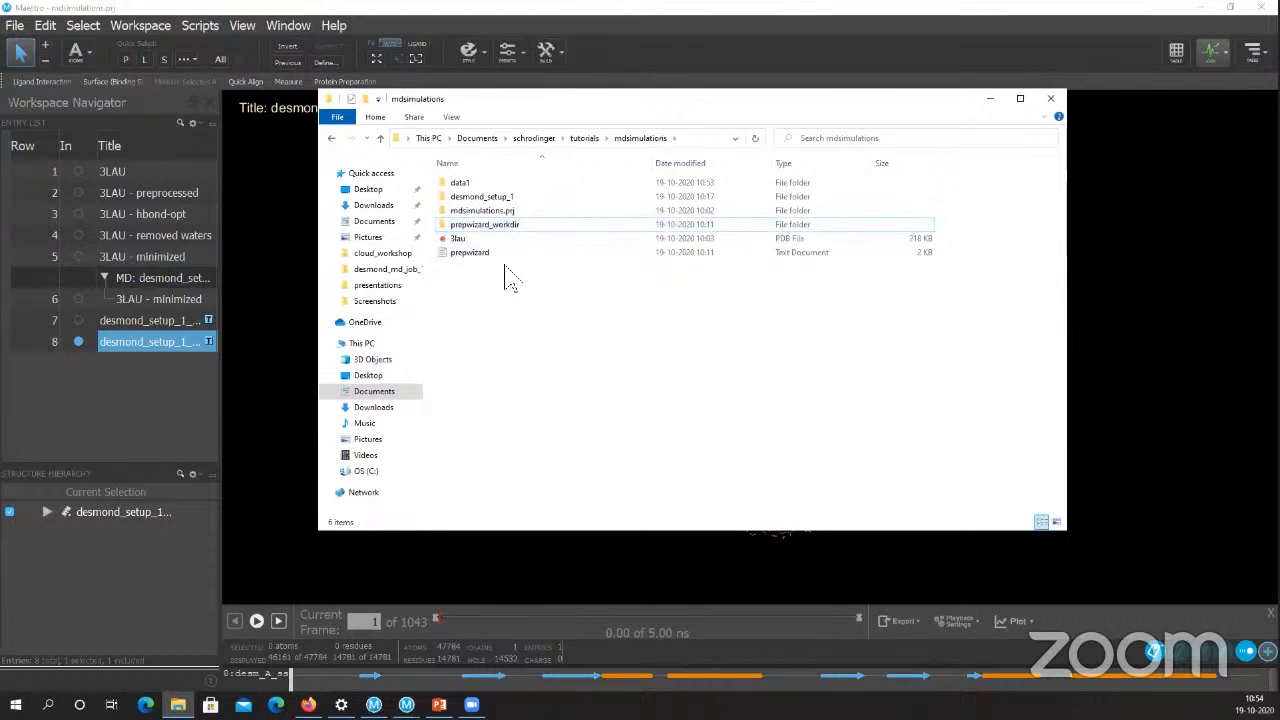
double_click(491, 184)
double_click(505, 184)
left_click(497, 184)
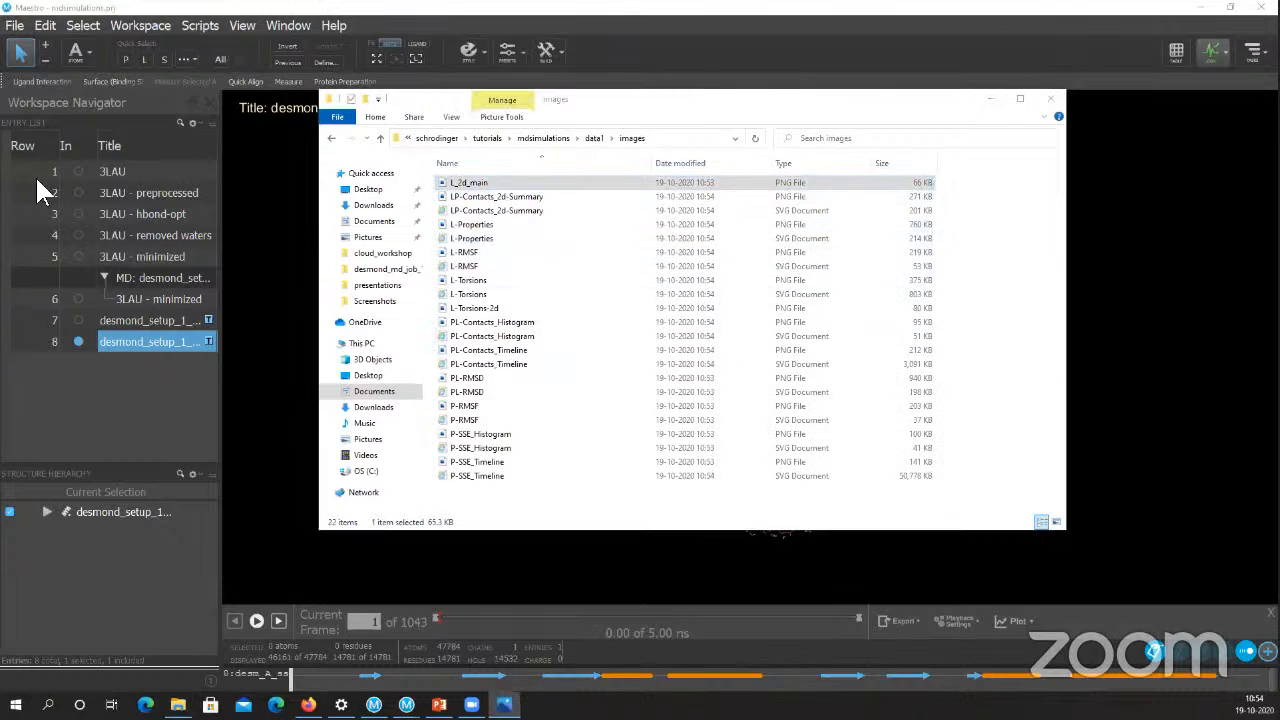
- Browse the exported plot images from LP-Contacts_2d-Summary through PL-Contacts_Histogram to P-SSE_Histogram, and close the image viewer
key("Right")
key("Right")
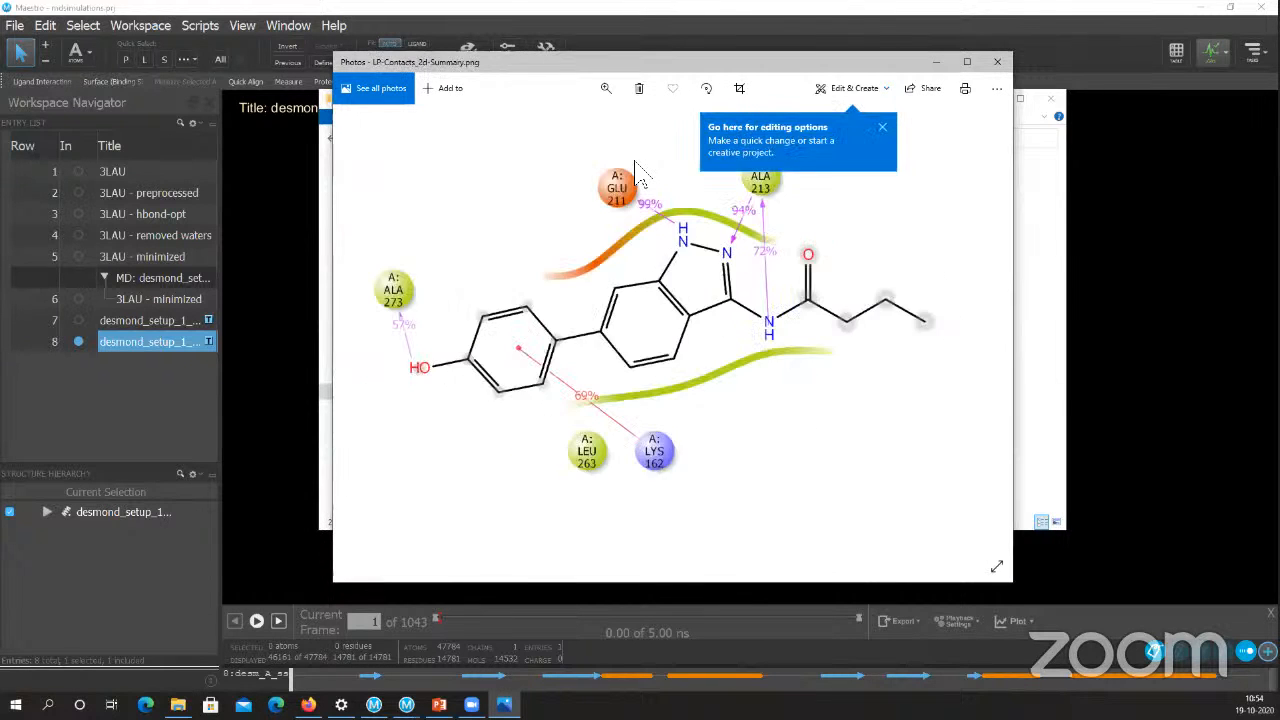
key("Right")
key("Right")
key("Right")
key("Right")
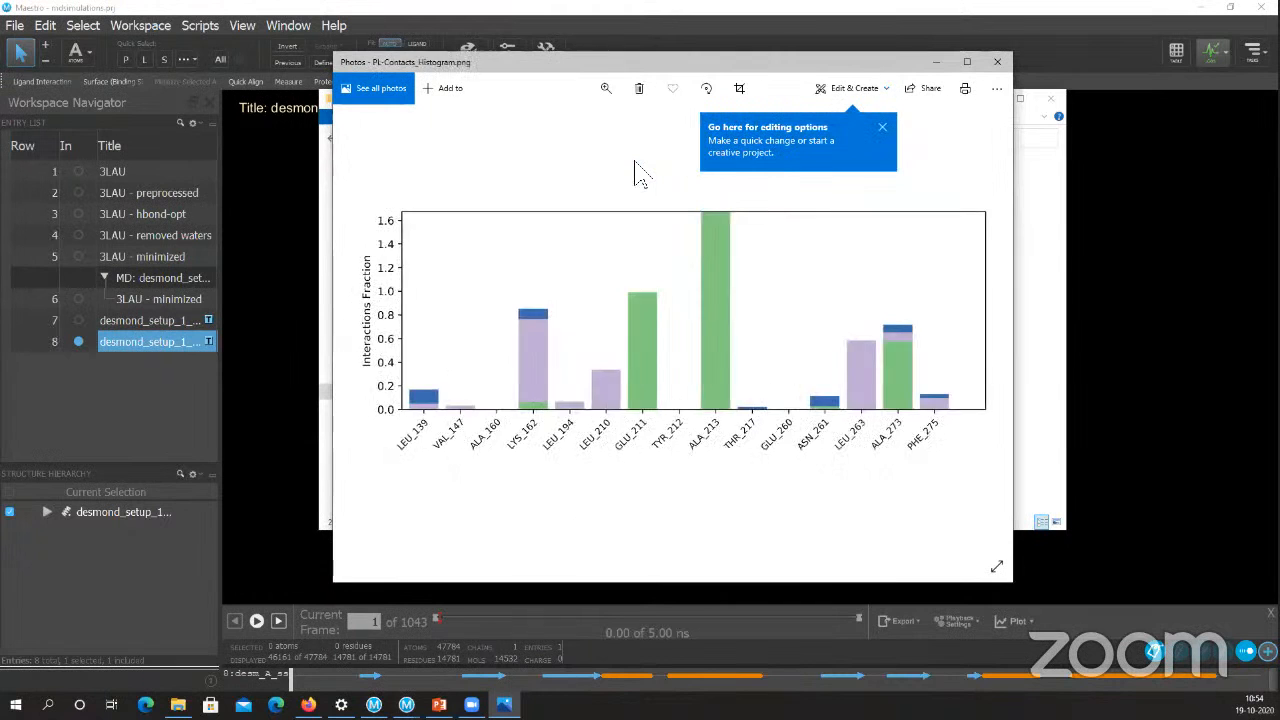
key("Right")
key("Right")
key("Right")
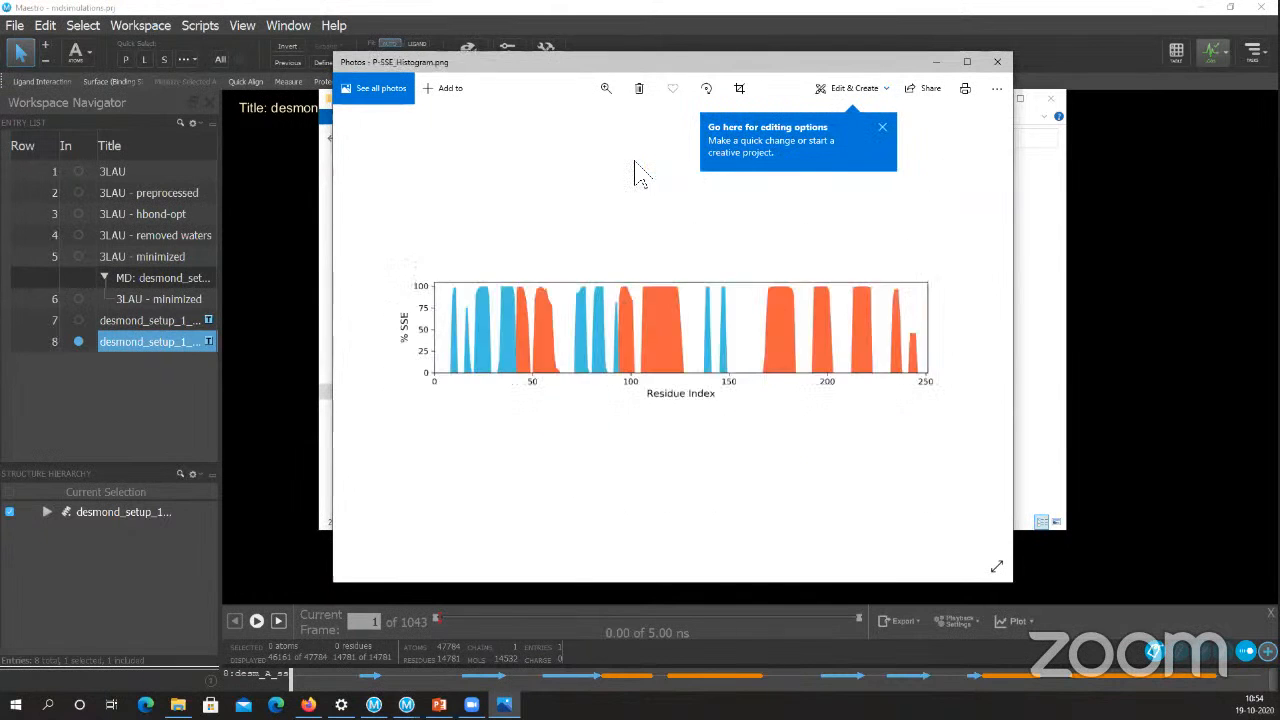
key("alt+F4")
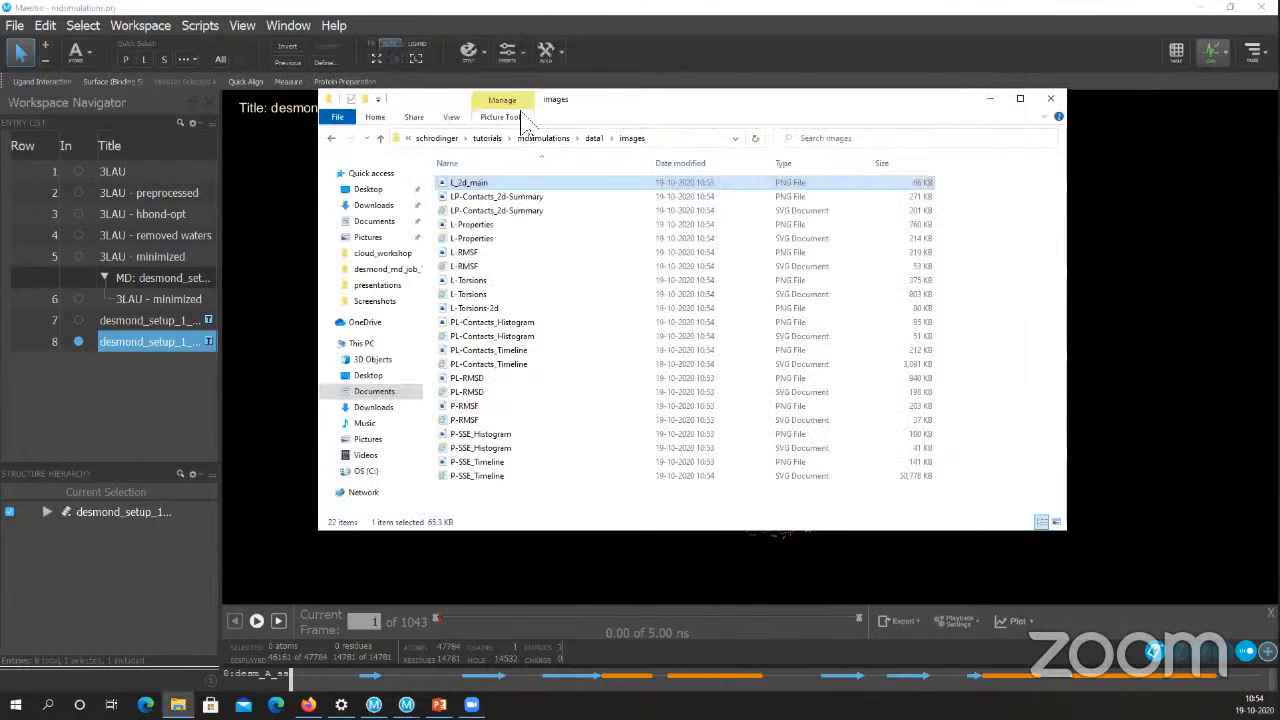
- Check the exported data files in the raw-data folder of data1, and open the PDF report desmond_md_job_1-out_pl_1
left_click(594, 140)
double_click(480, 196)
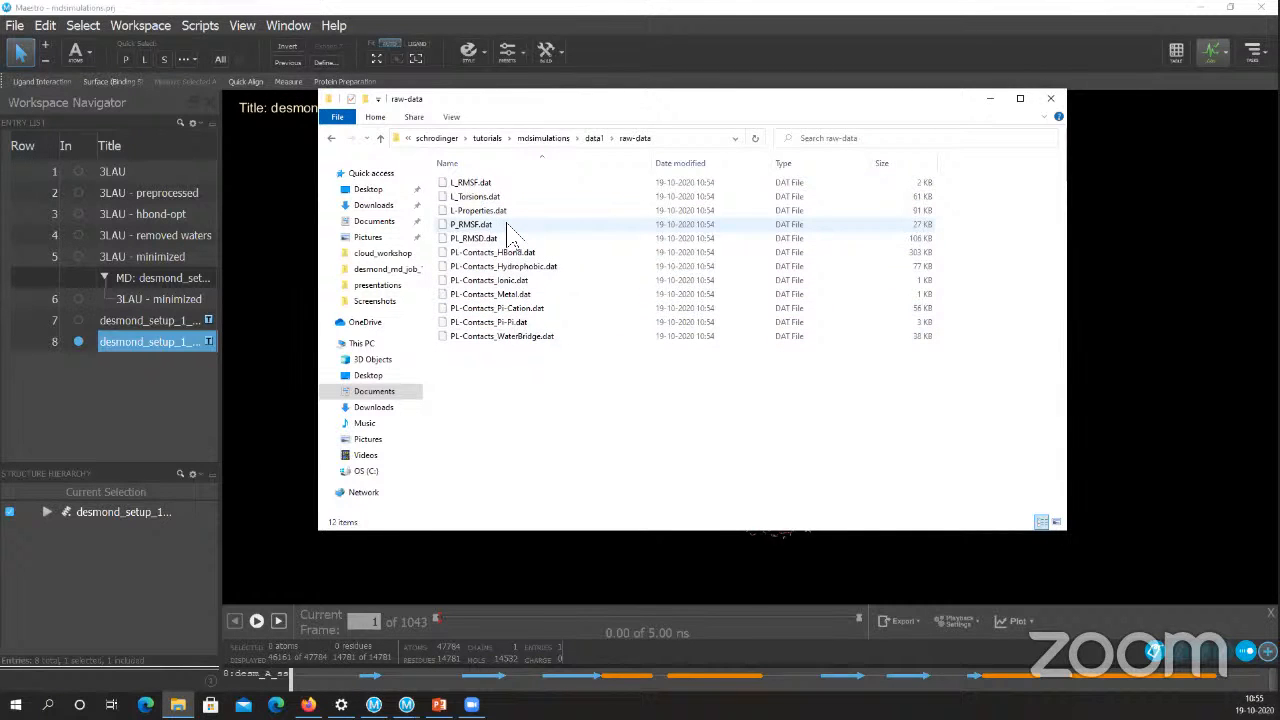
left_click(596, 138)
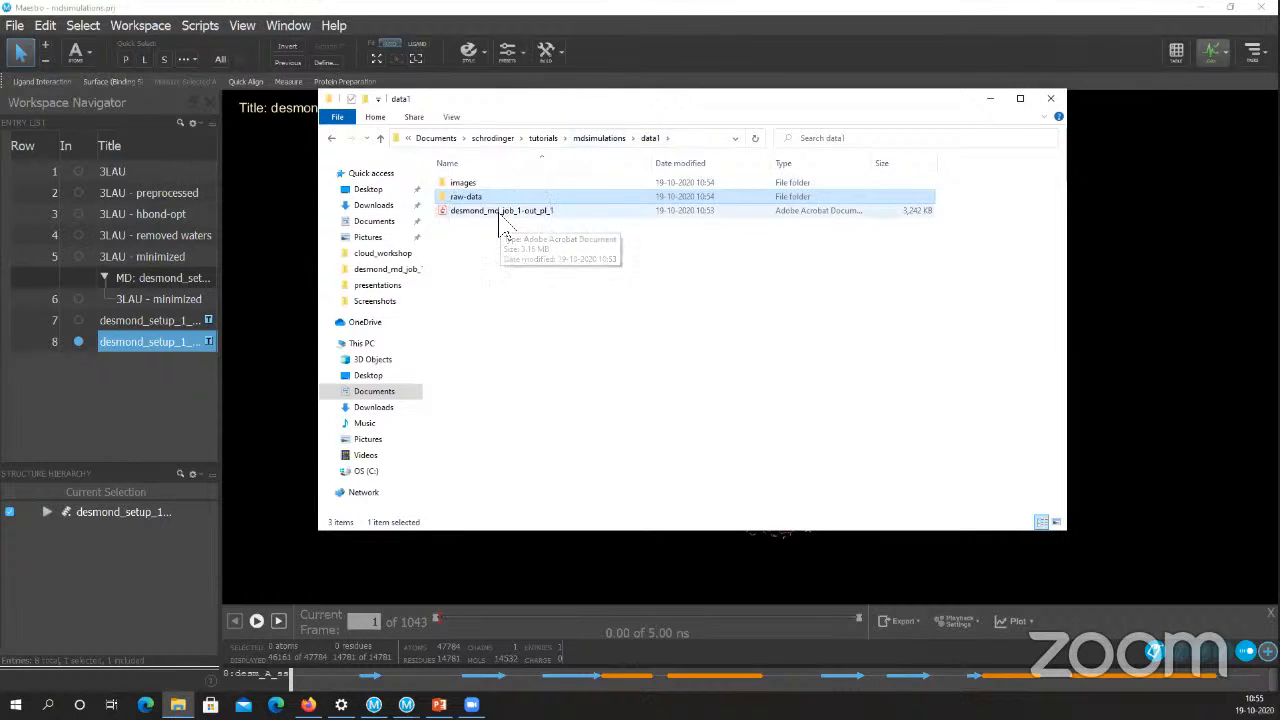
double_click(500, 214)
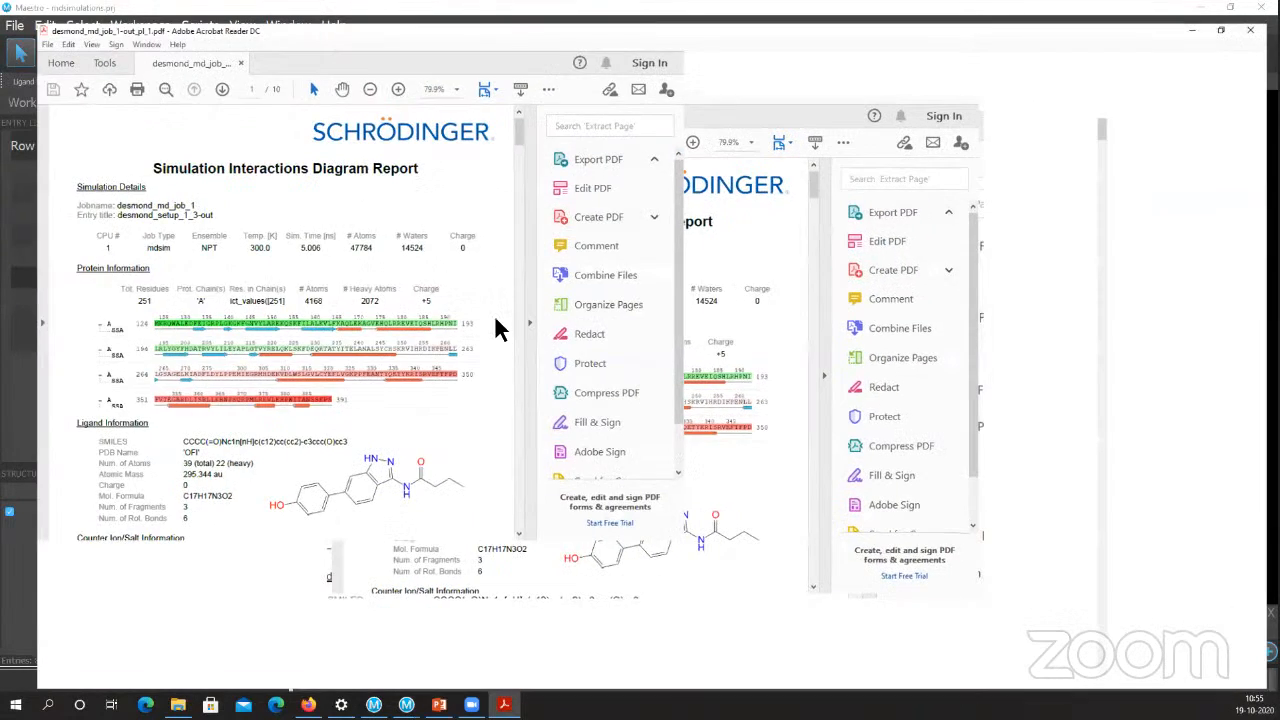
scroll(517, 297, "down", 1)
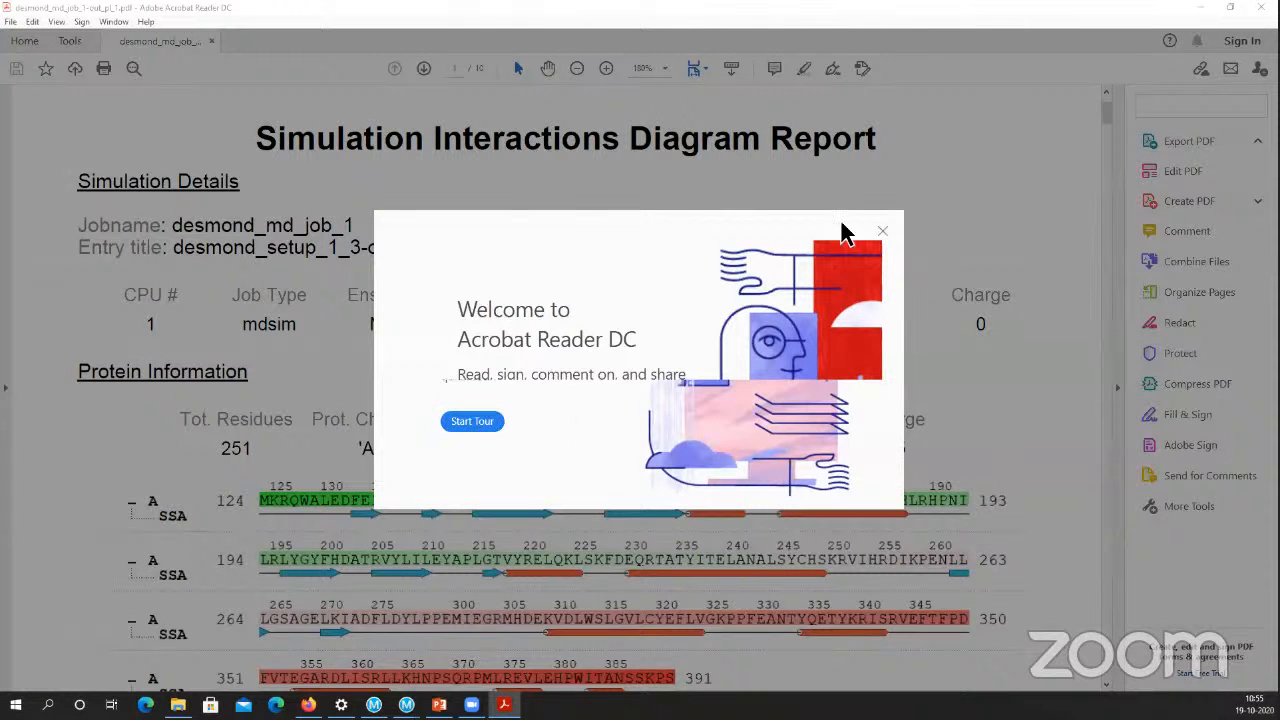
- Dismiss the welcome dialog and review the report from the simulation details through RMSD, RMSF and secondary structure to ligand RMSF
left_click(881, 230)
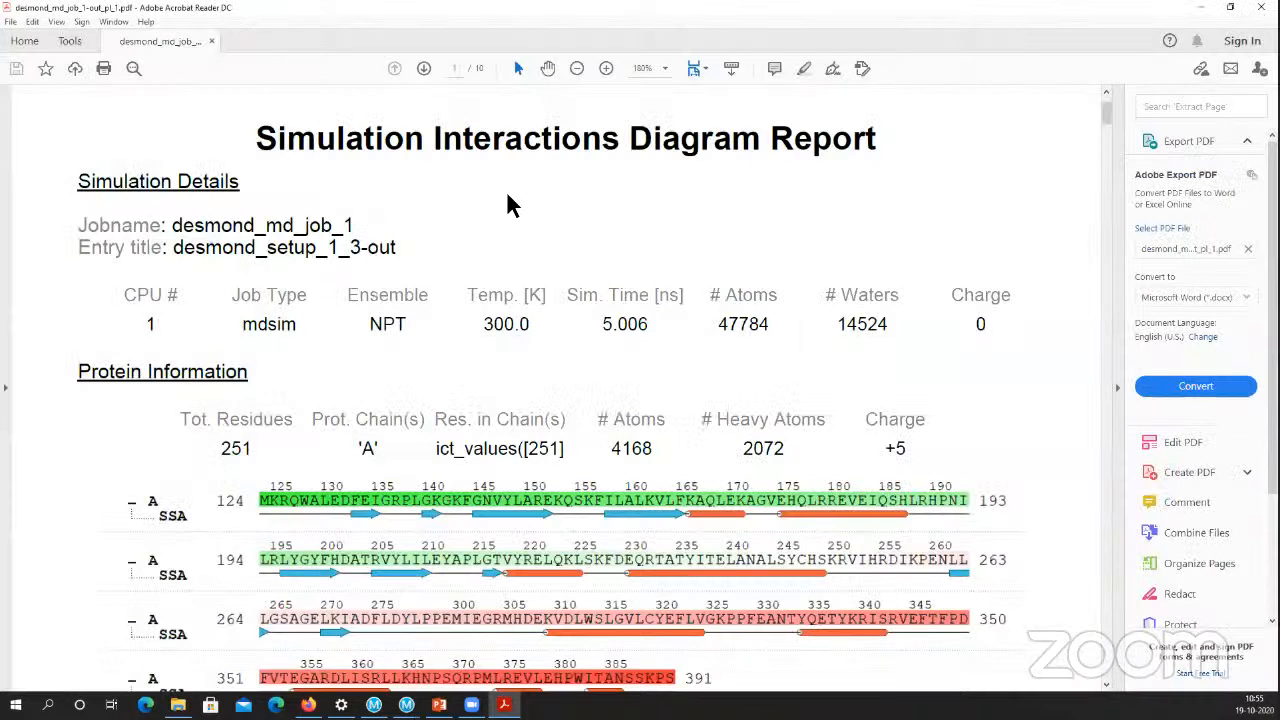
scroll(598, 360, "down", 10)
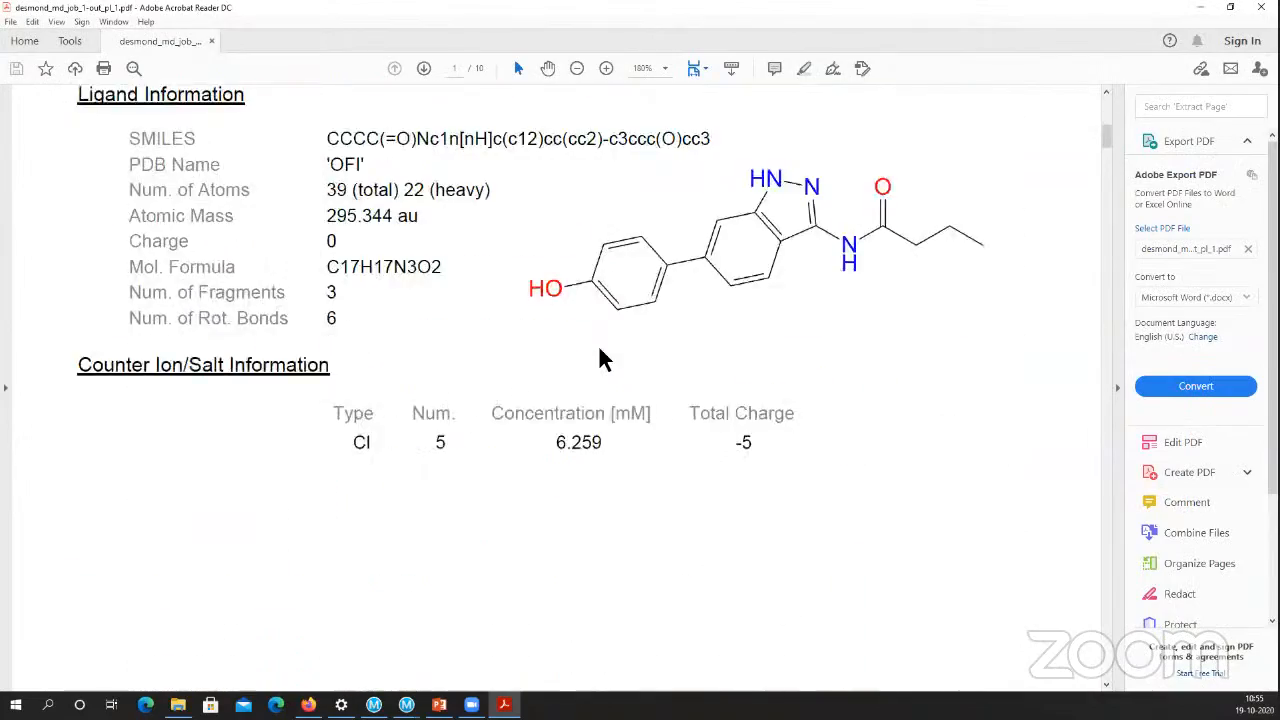
scroll(596, 360, "down", 7)
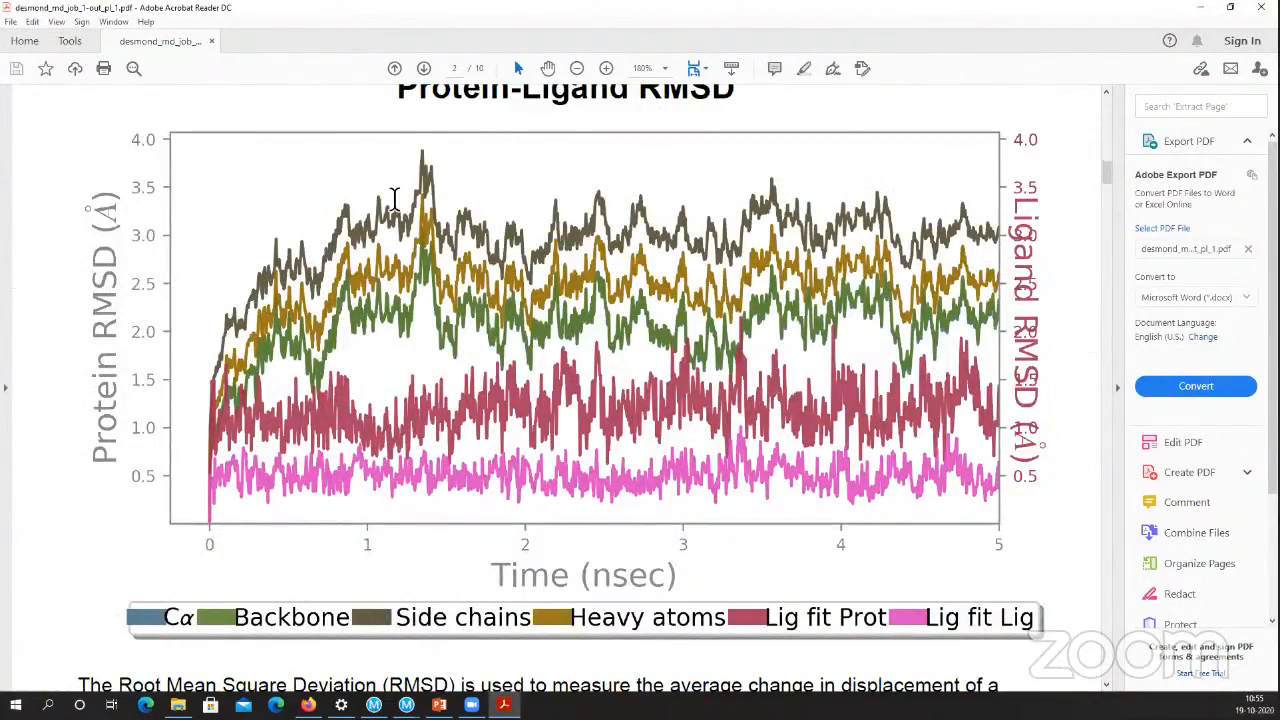
scroll(596, 360, "down", 4)
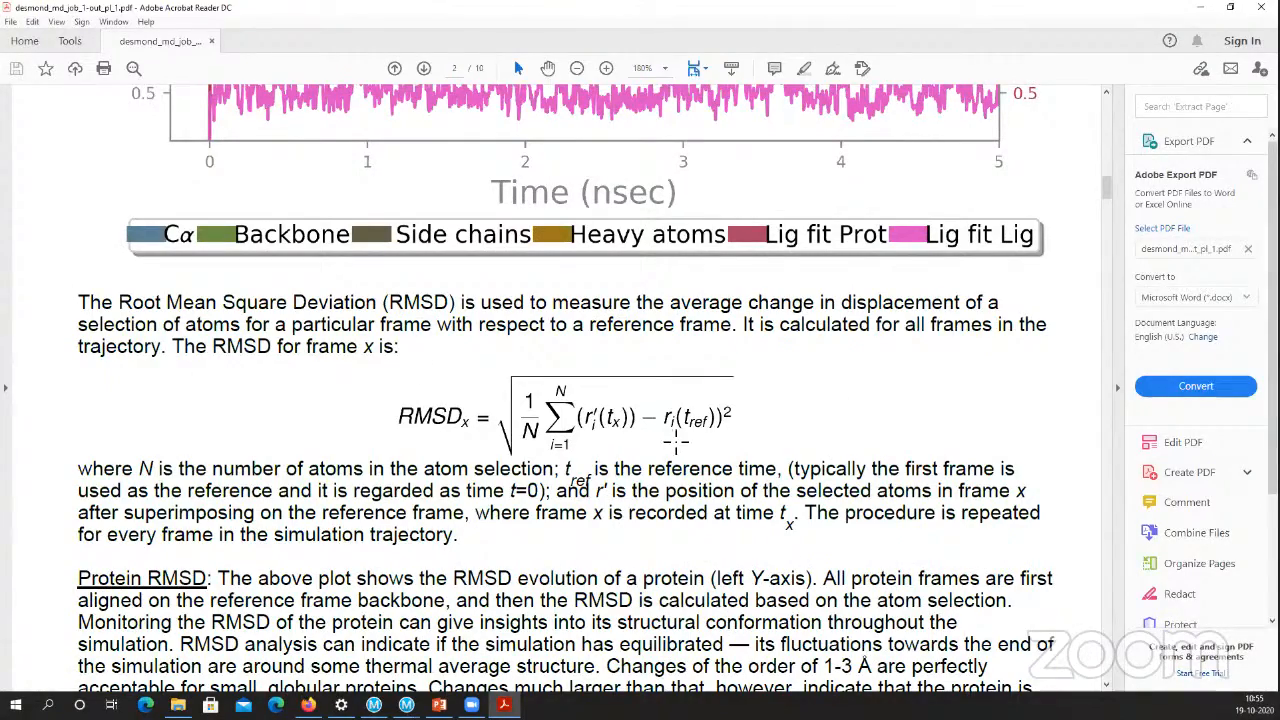
scroll(676, 440, "down", 10)
scroll(645, 373, "down", 5)
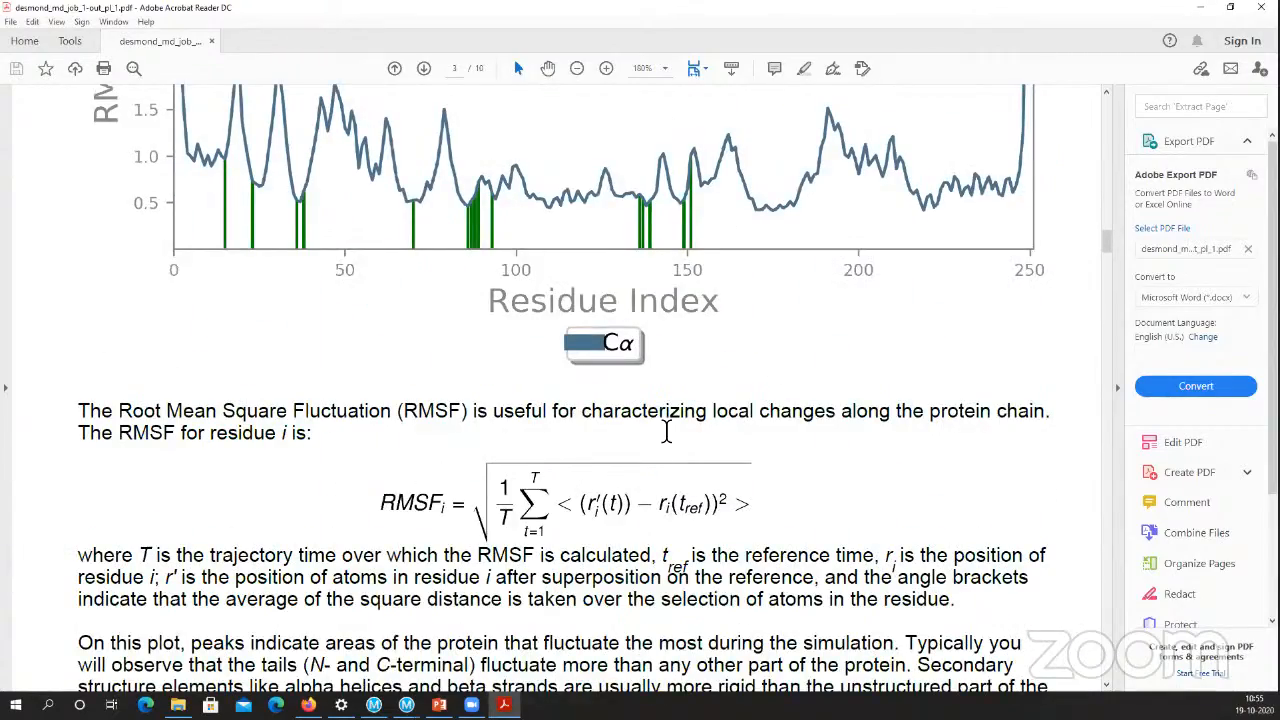
scroll(663, 430, "down", 11)
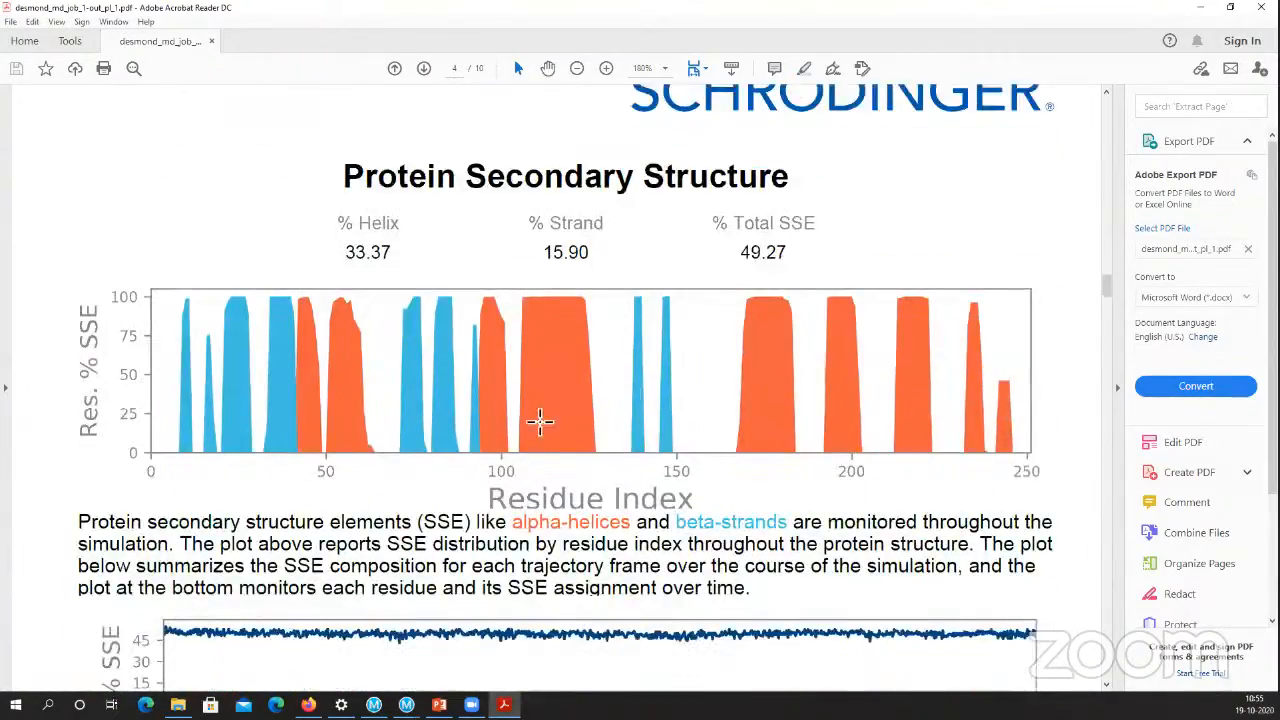
scroll(468, 421, "down", 10)
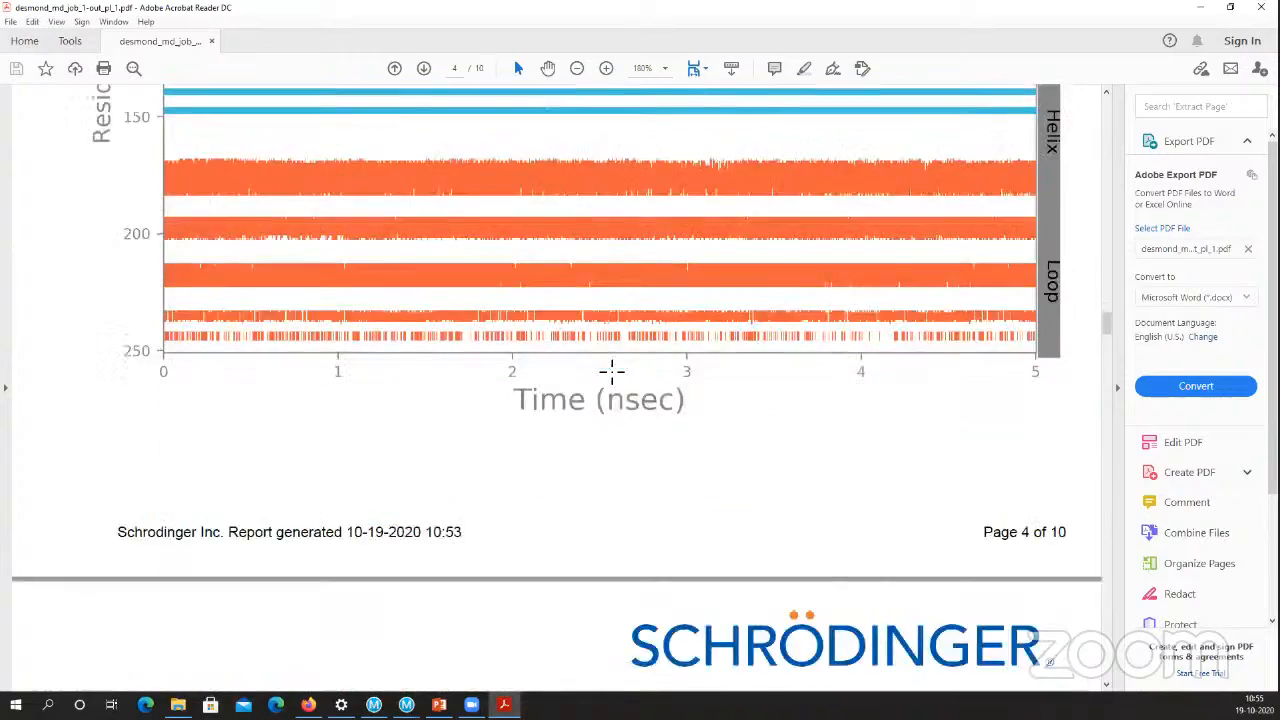
scroll(610, 375, "down", 5)
scroll(590, 378, "down", 7)
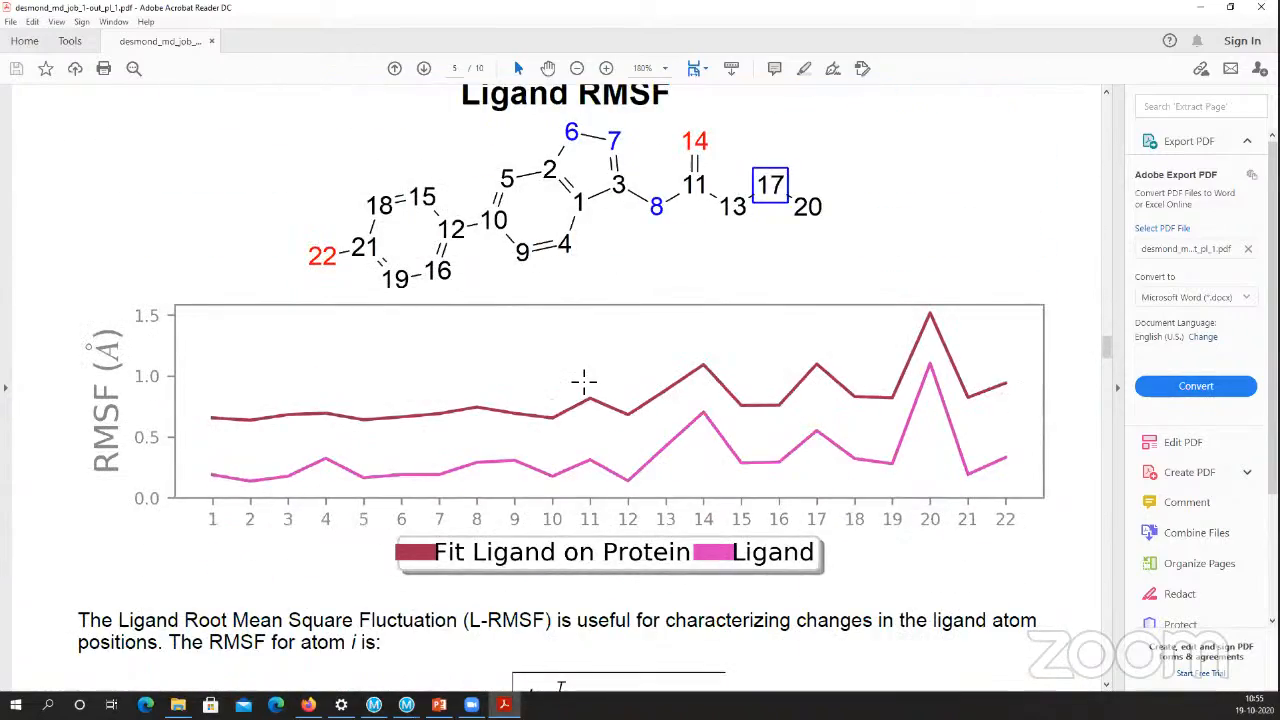
scroll(578, 385, "down", 15)
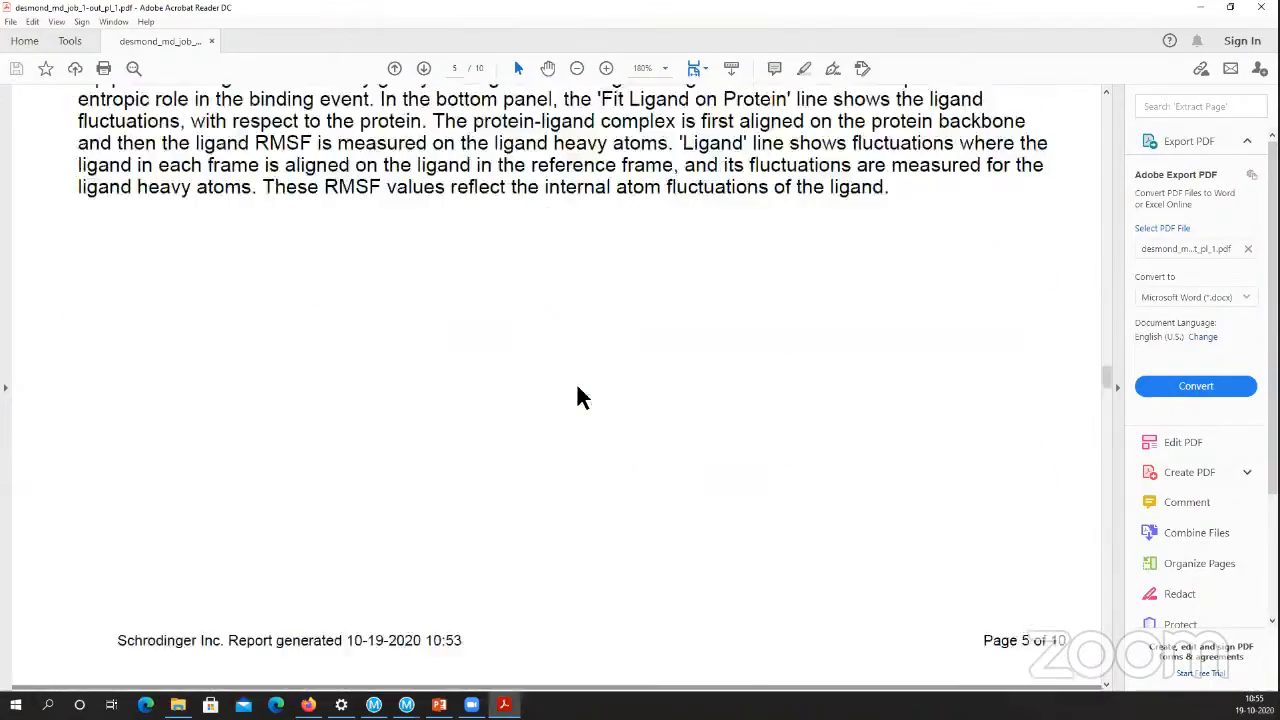
- Review the report's protein-ligand contacts, ligand torsion profile and ligand properties, and put away the report and the data1 folder window
scroll(498, 360, "down", 2)
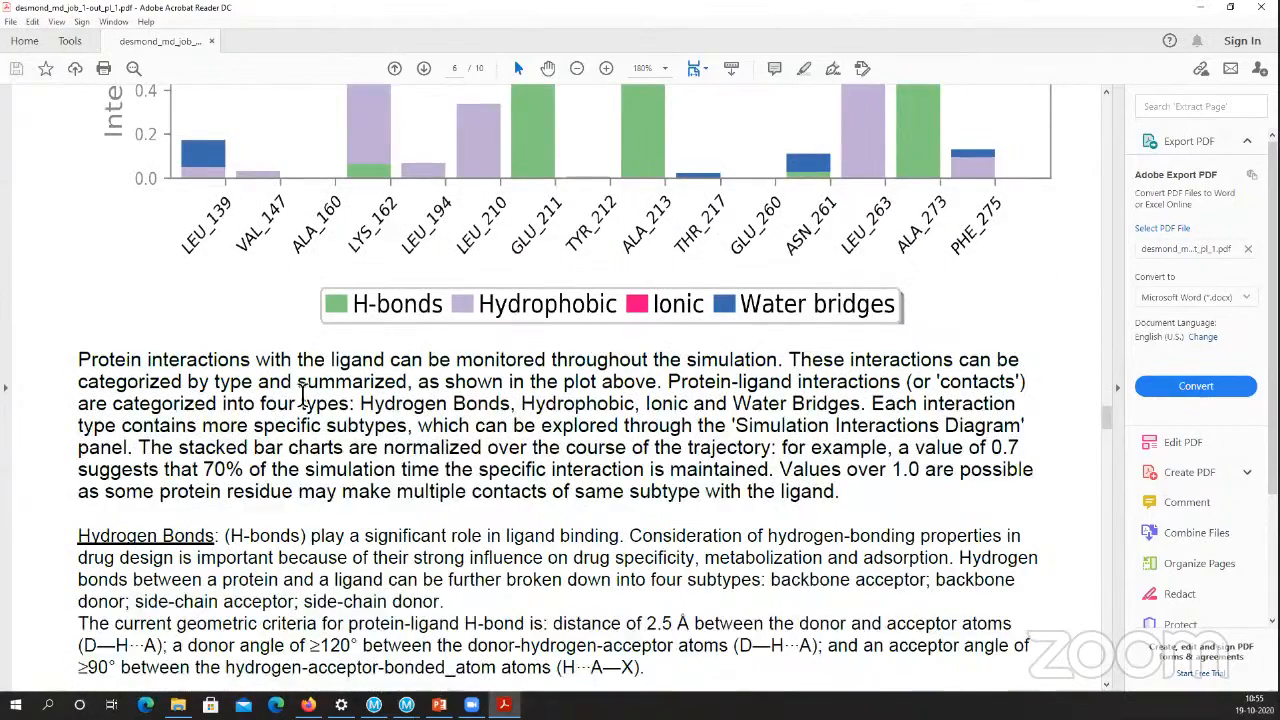
scroll(289, 440, "down", 1)
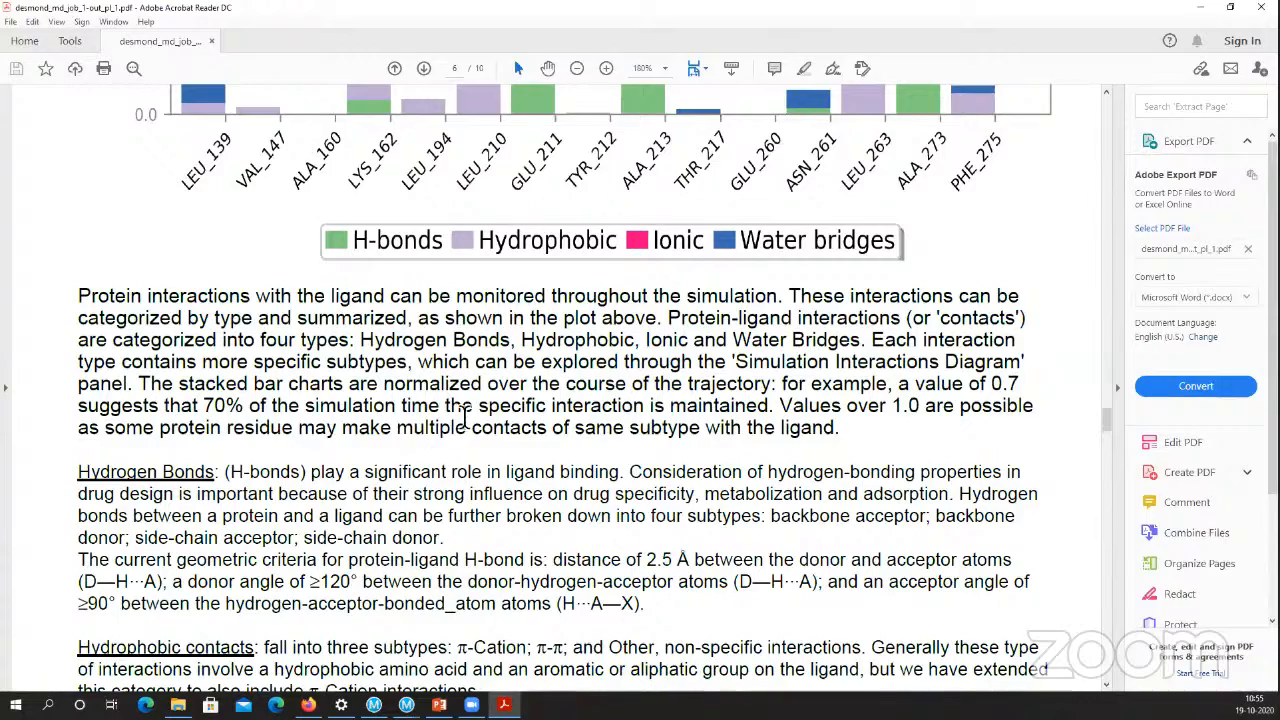
scroll(463, 415, "down", 2)
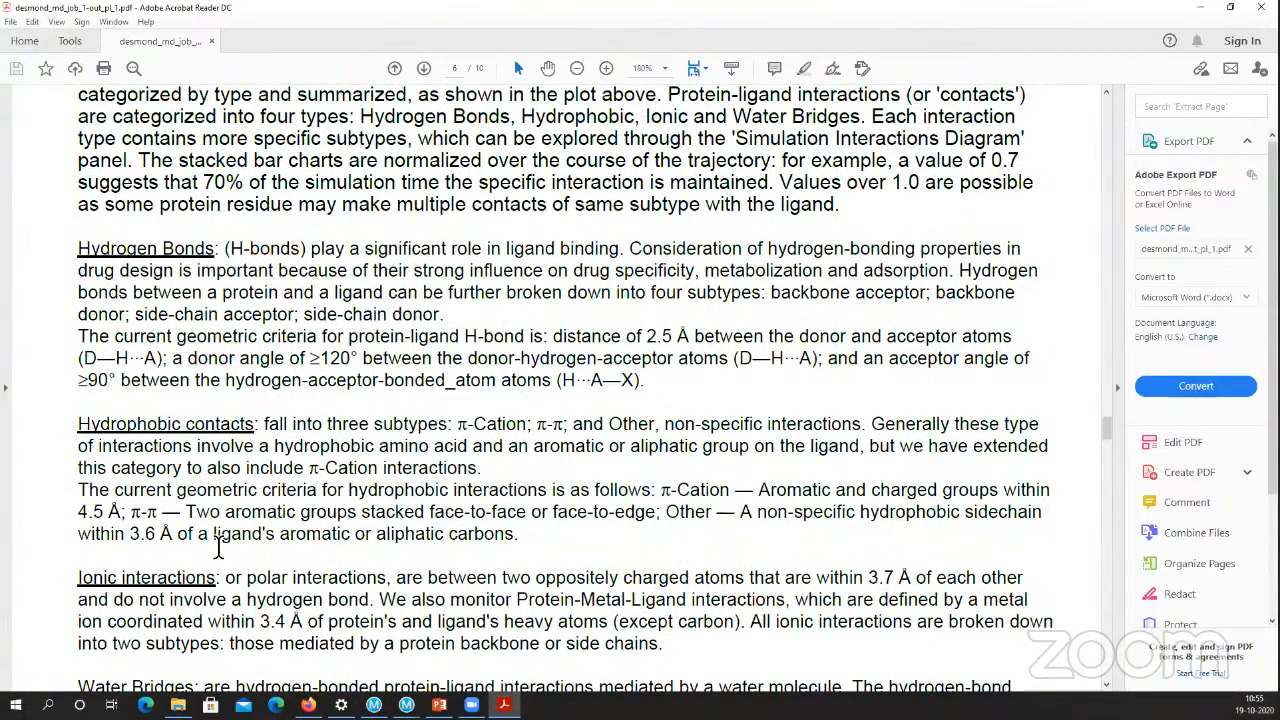
scroll(183, 551, "down", 1)
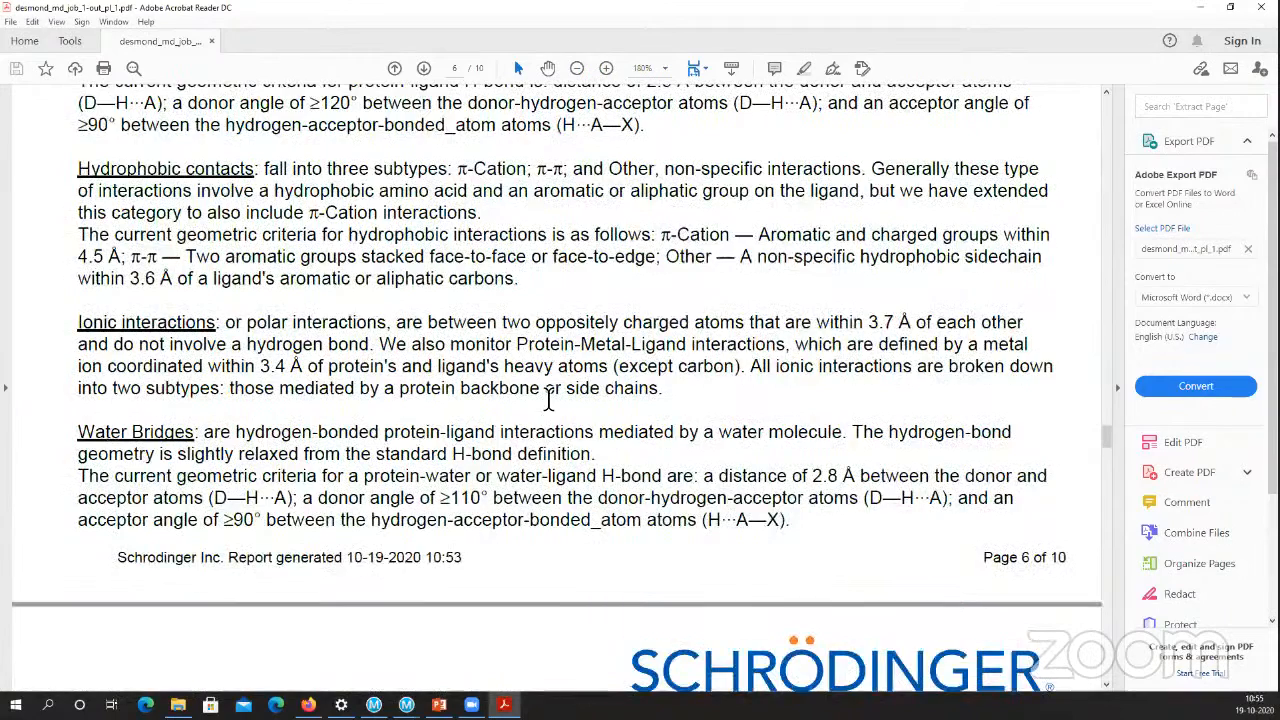
scroll(94, 366, "down", 6)
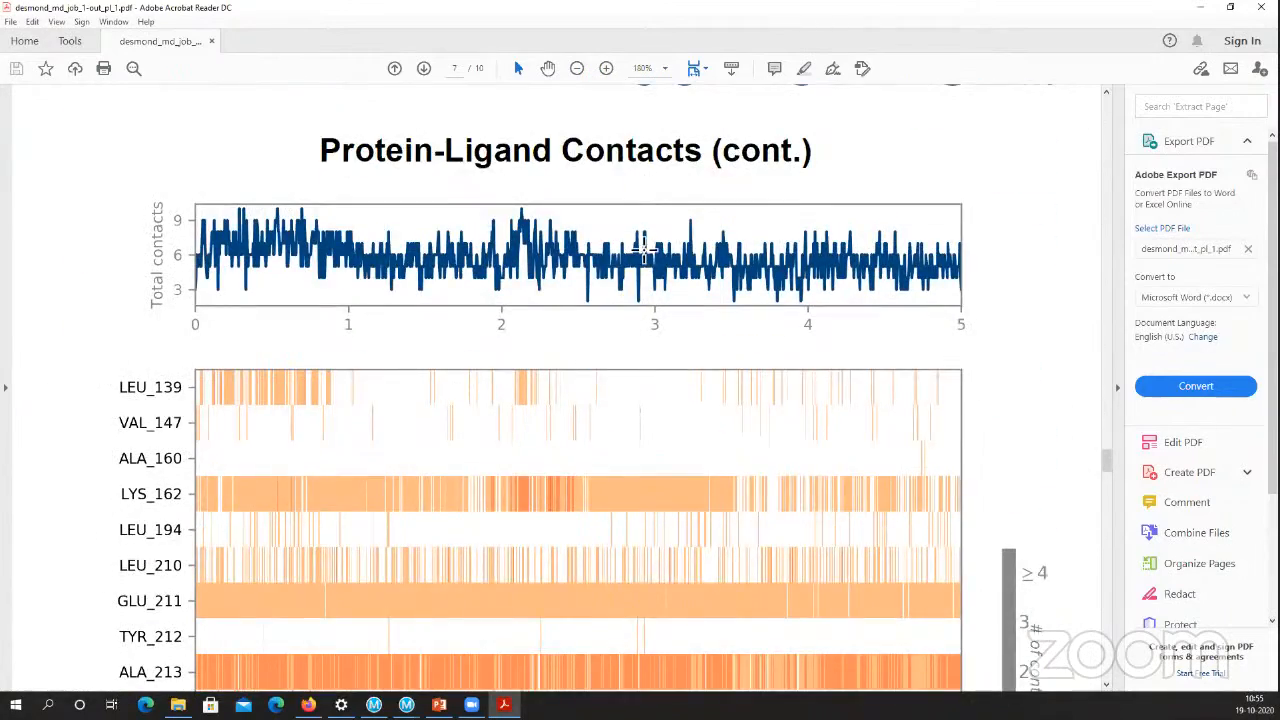
scroll(557, 309, "down", 3)
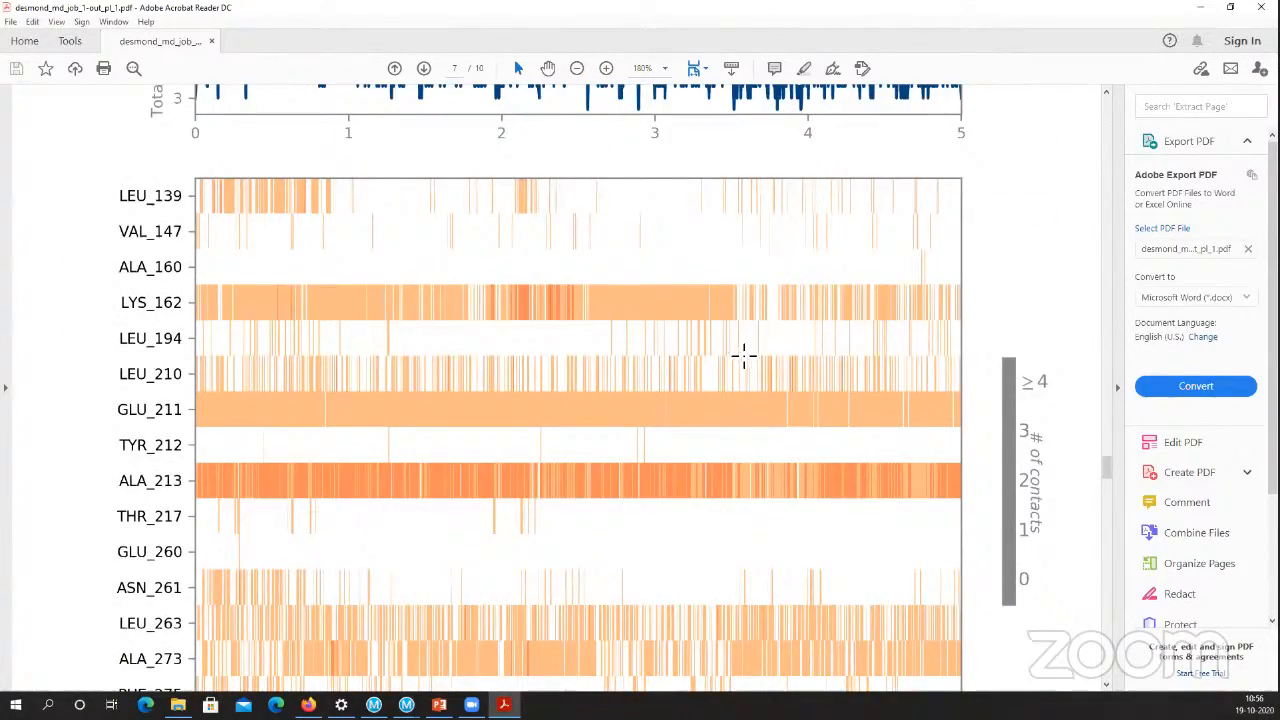
scroll(651, 326, "down", 8)
scroll(648, 329, "down", 13)
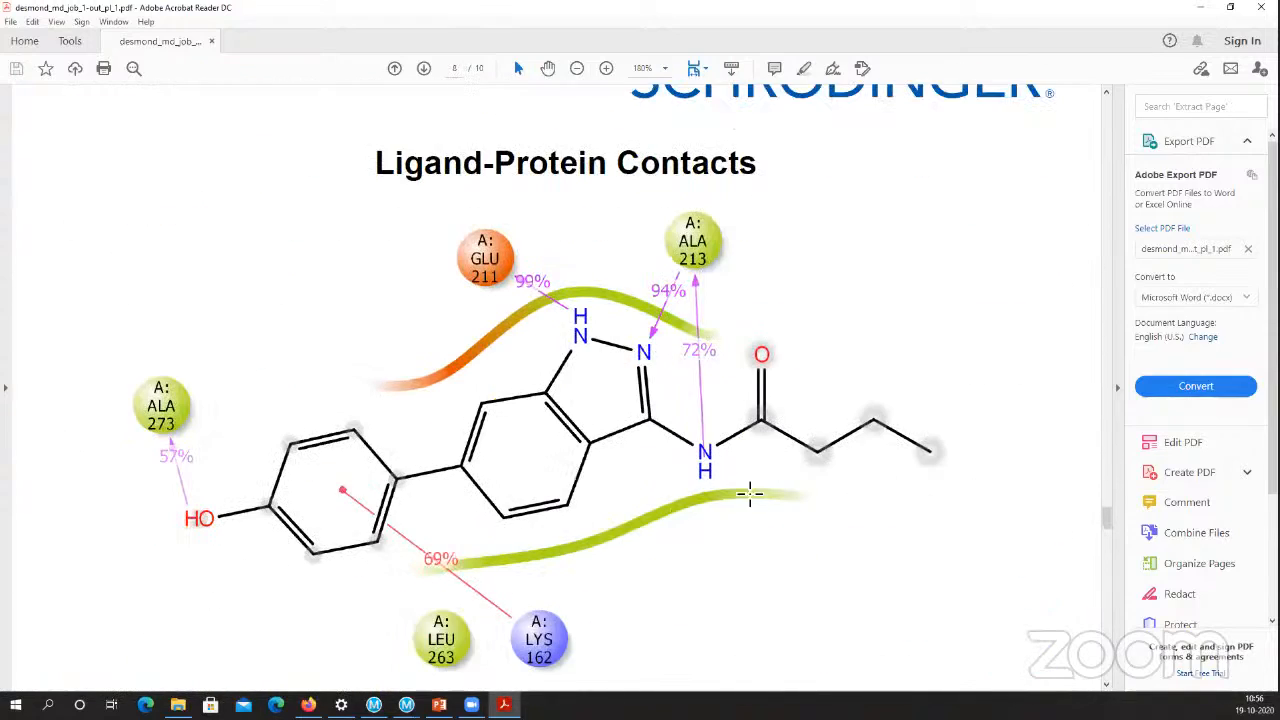
scroll(606, 420, "down", 11)
scroll(614, 436, "down", 17)
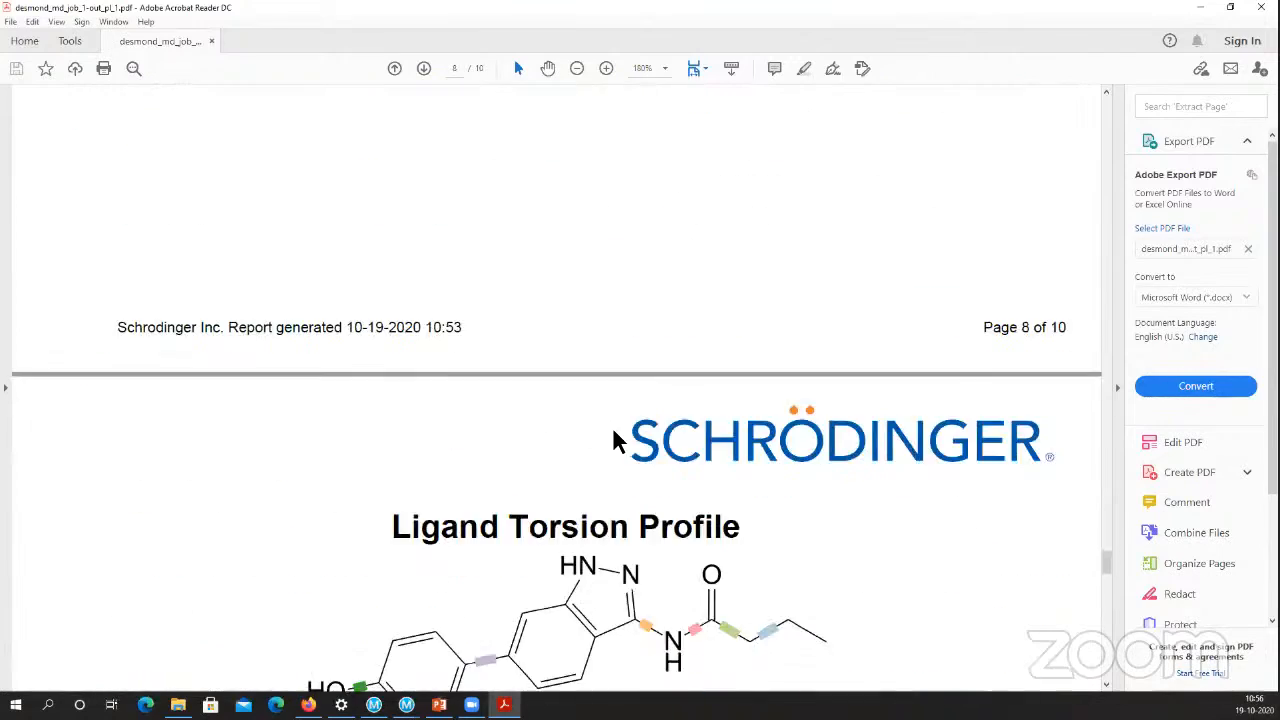
scroll(702, 370, "down", 20)
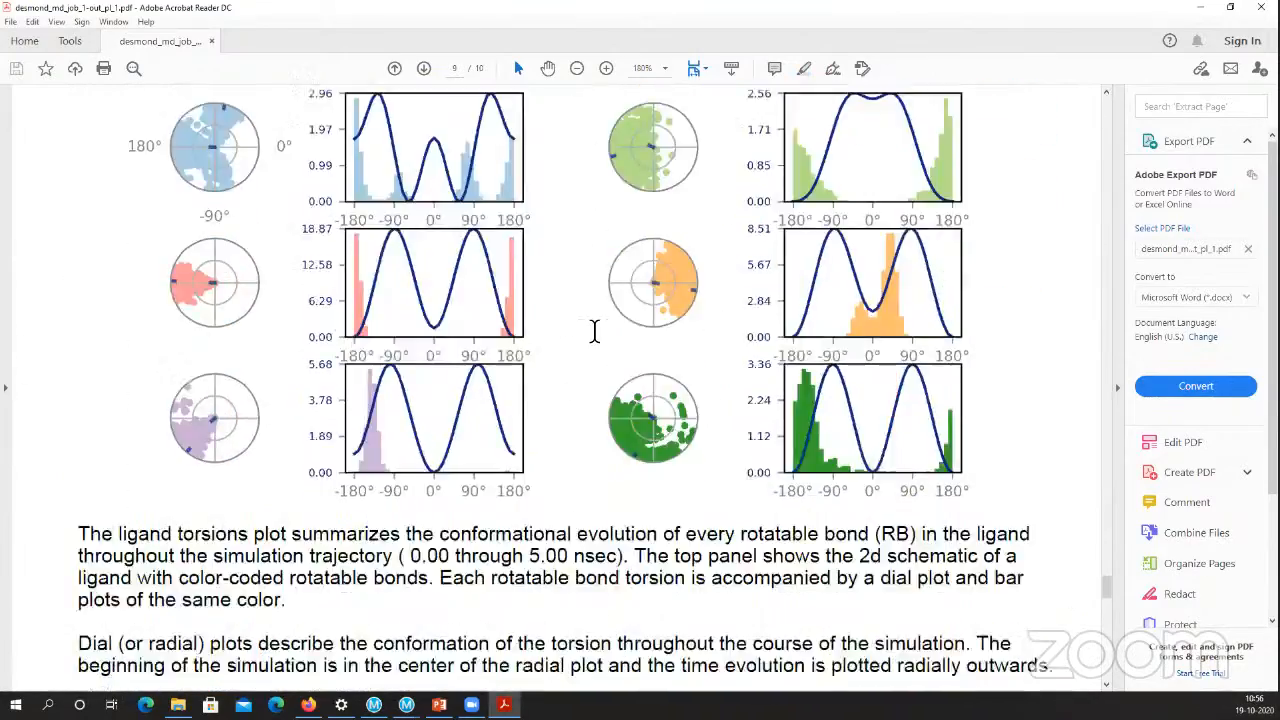
scroll(679, 319, "down", 11)
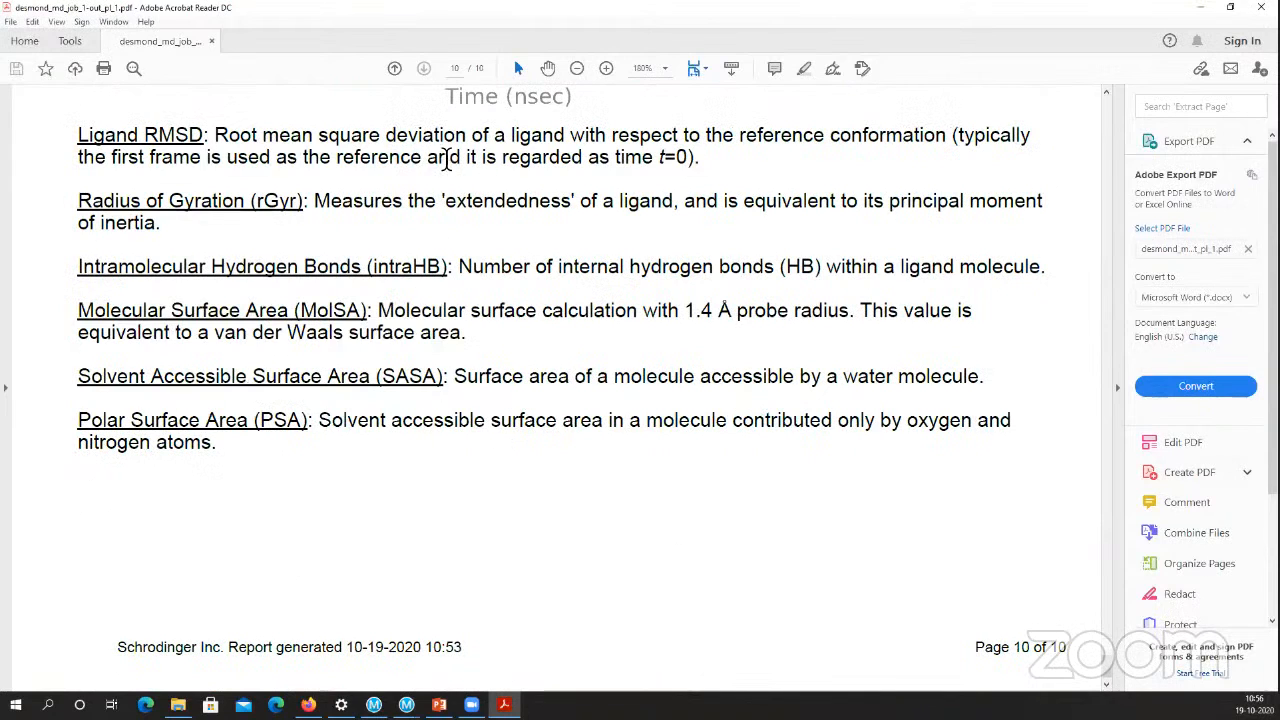
left_click(1199, 7)
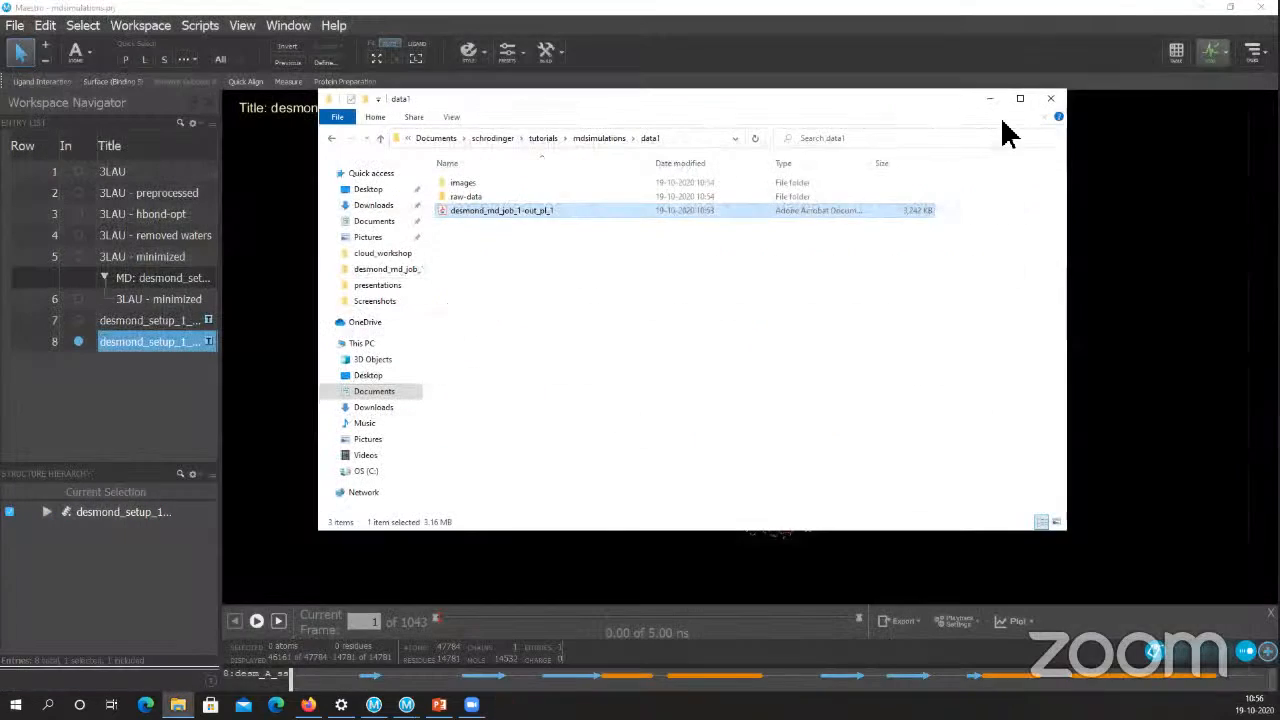
left_click(1050, 98)
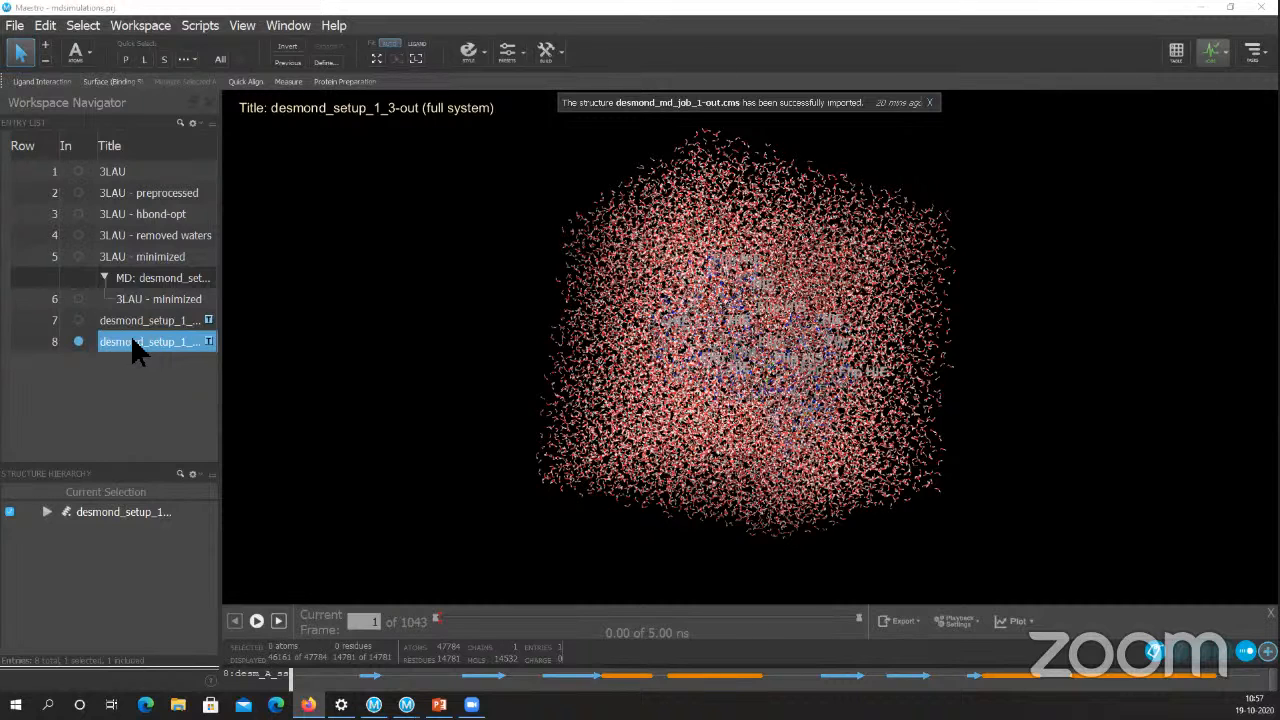
left_click(954, 622)
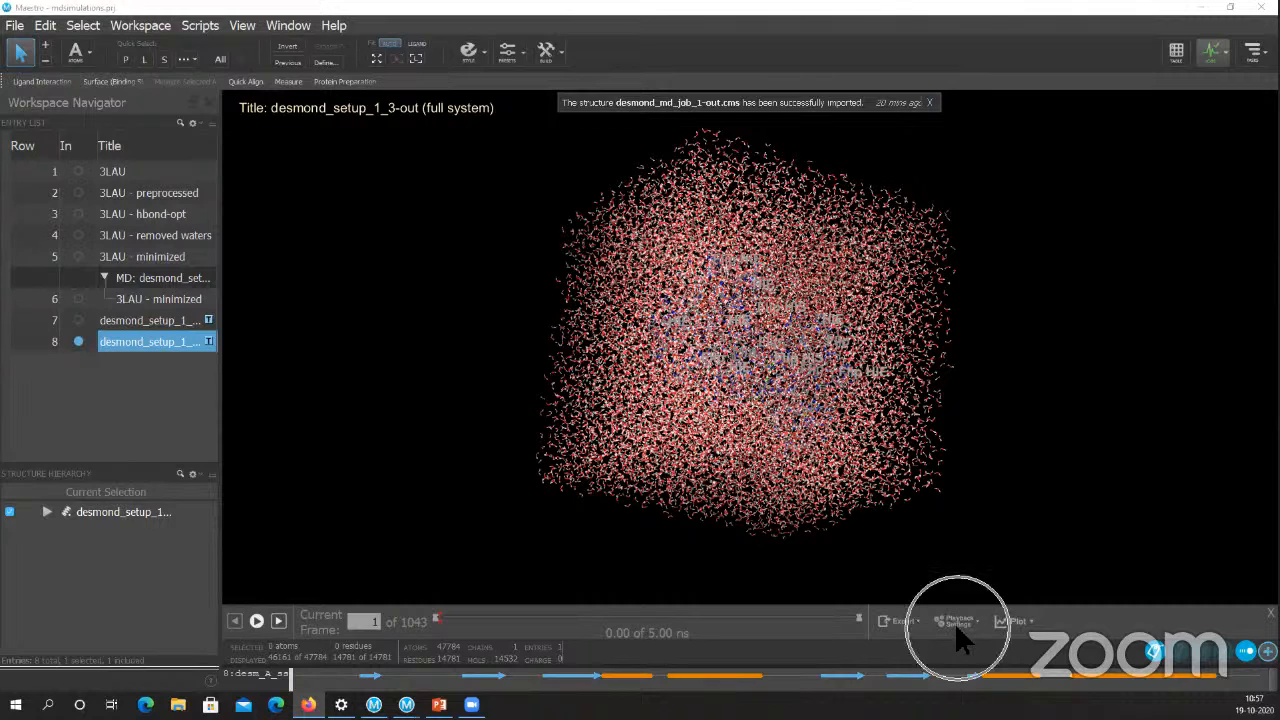
left_click(955, 626)
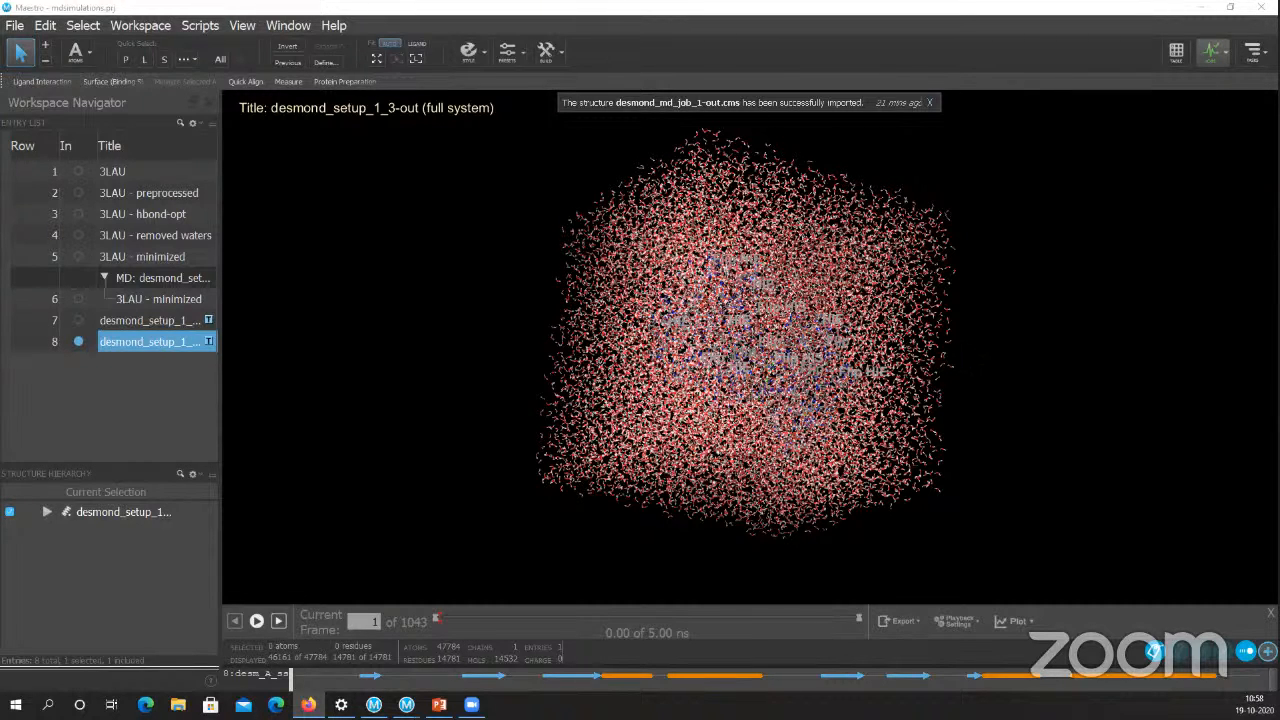
left_click(330, 26)
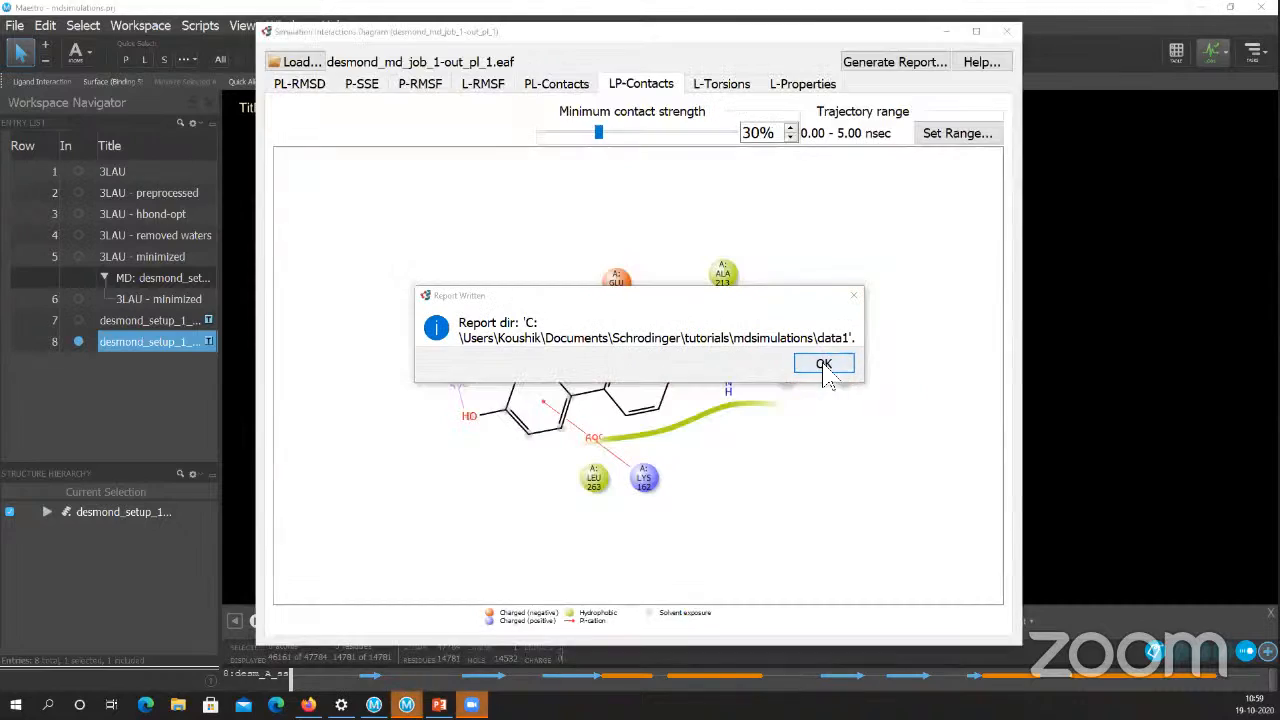
- Dismiss the report directory message and close the Simulation Interactions Diagram
left_click(824, 364)
left_click(1006, 31)
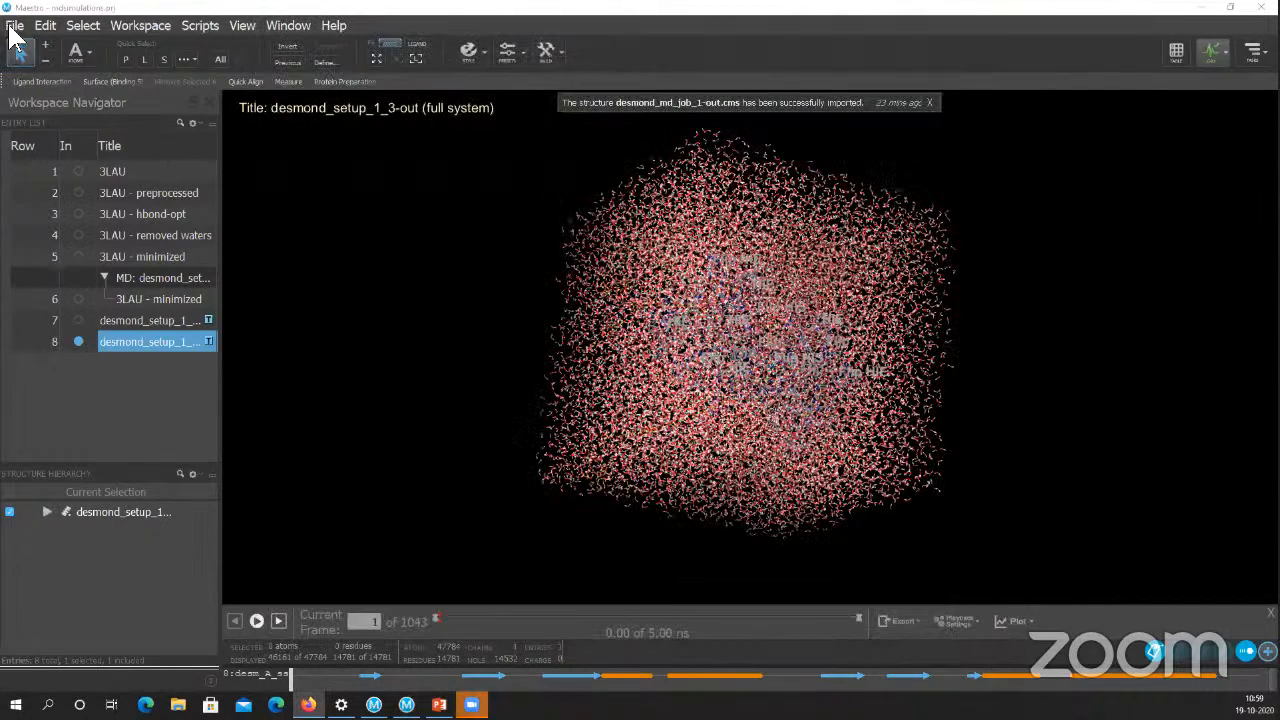
left_click(14, 30)
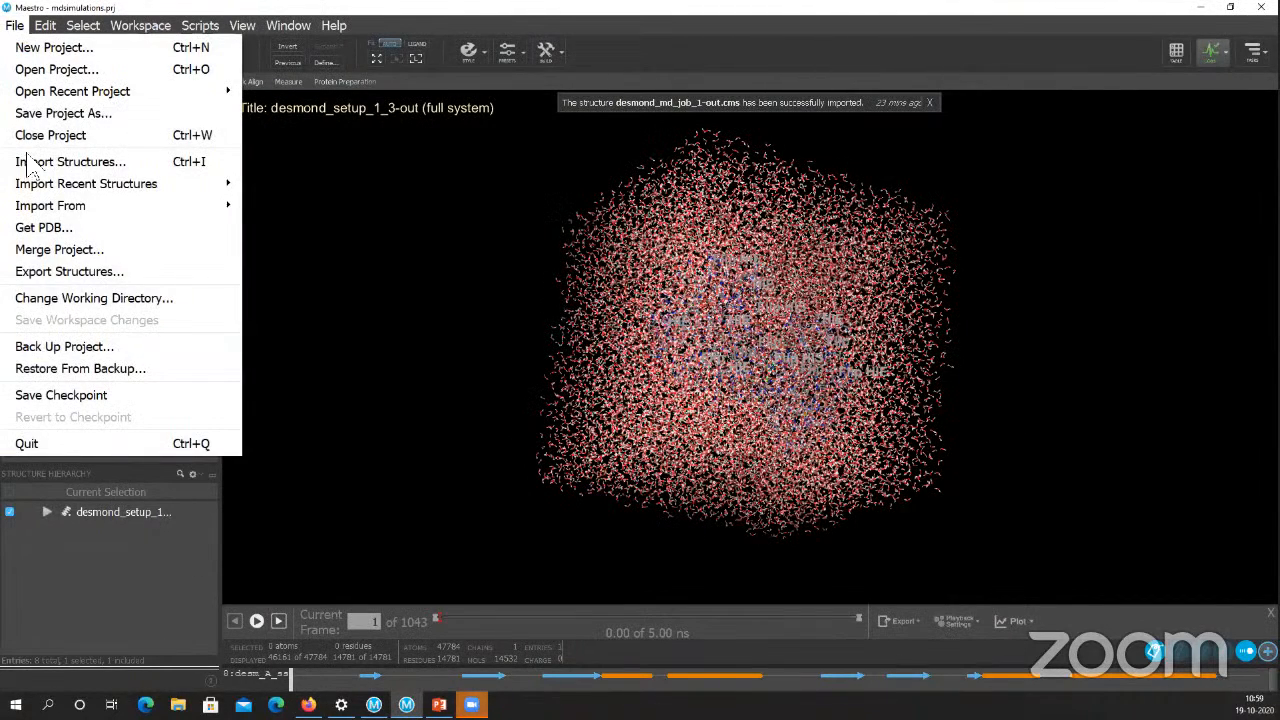
left_click(443, 209)
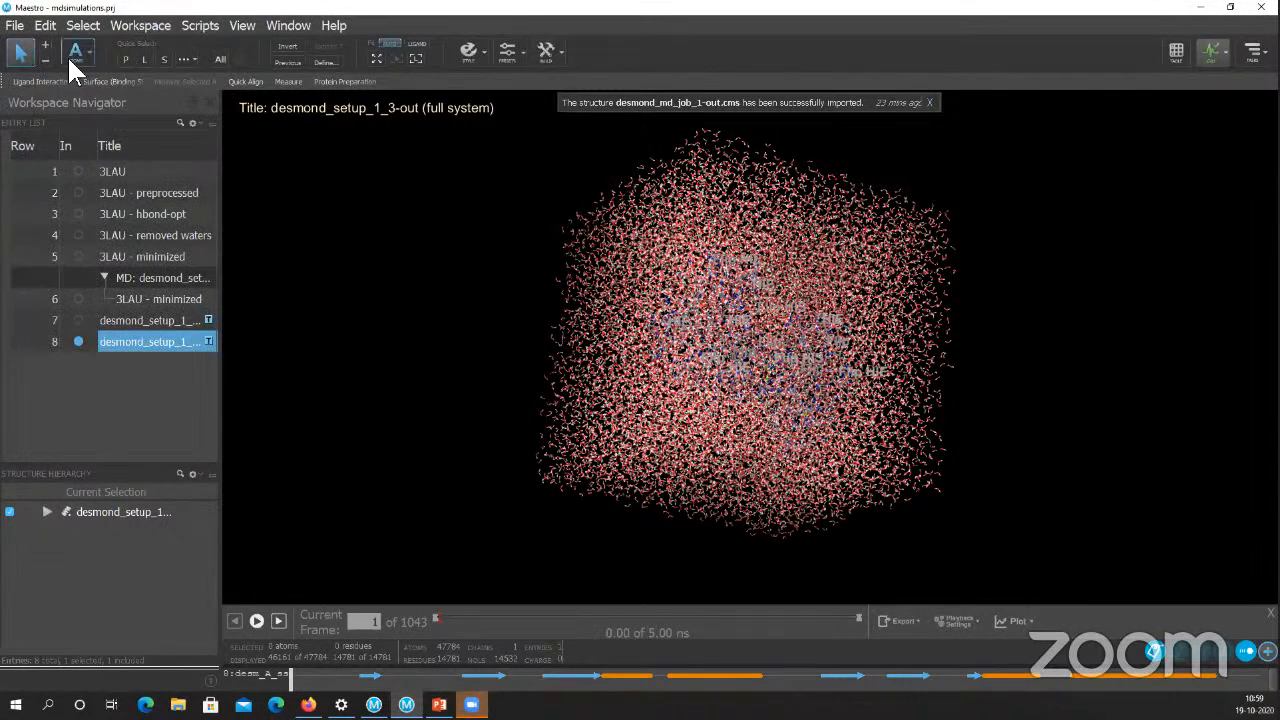
left_click(14, 25)
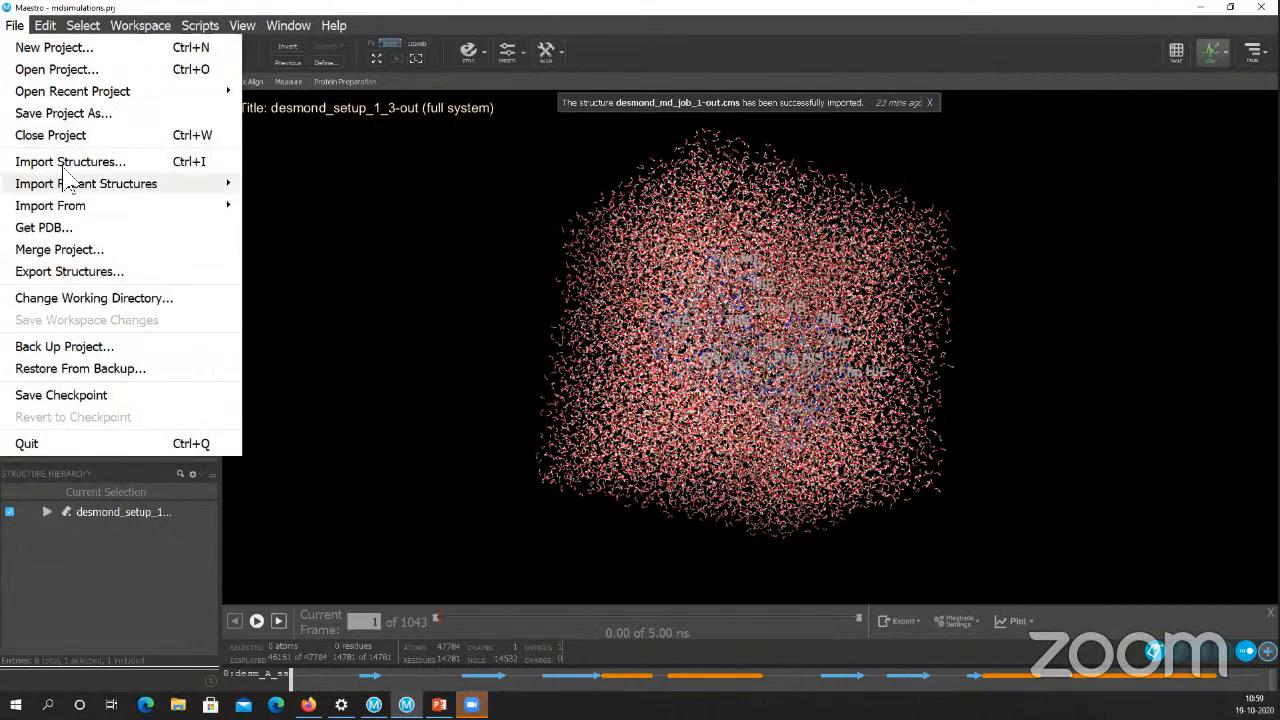
left_click(100, 160)
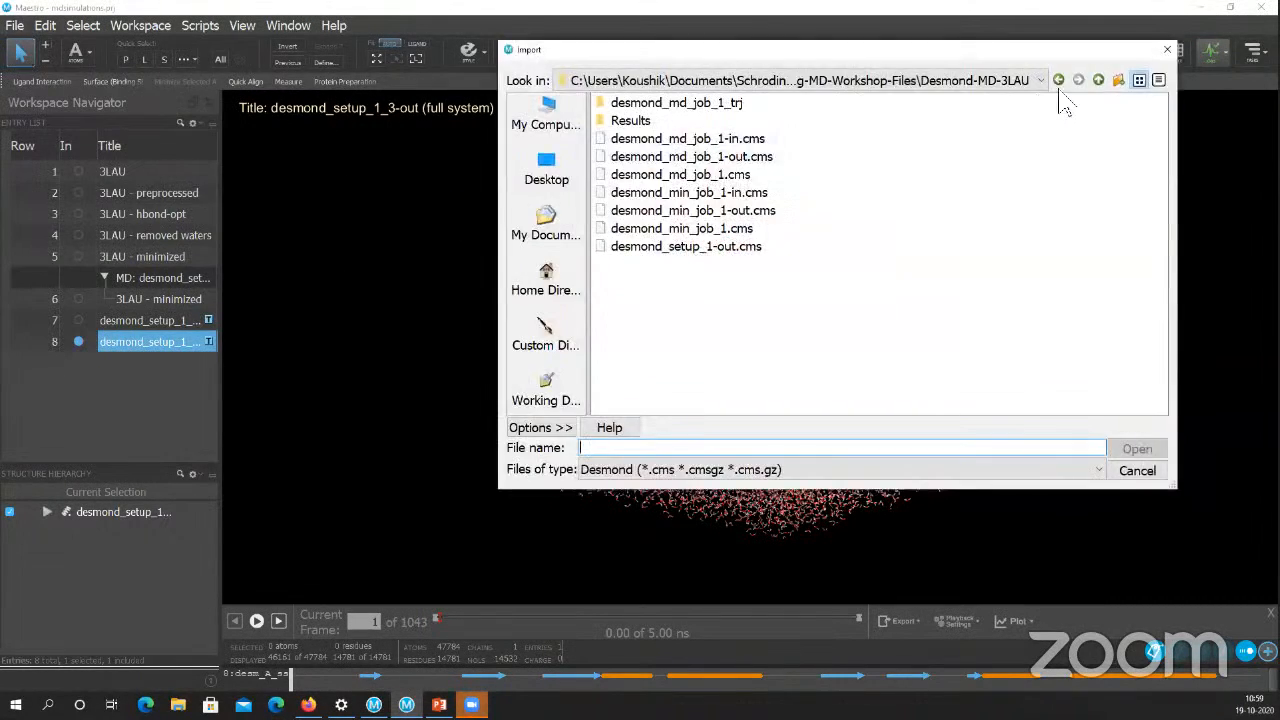
left_click(1098, 80)
left_click(1098, 80)
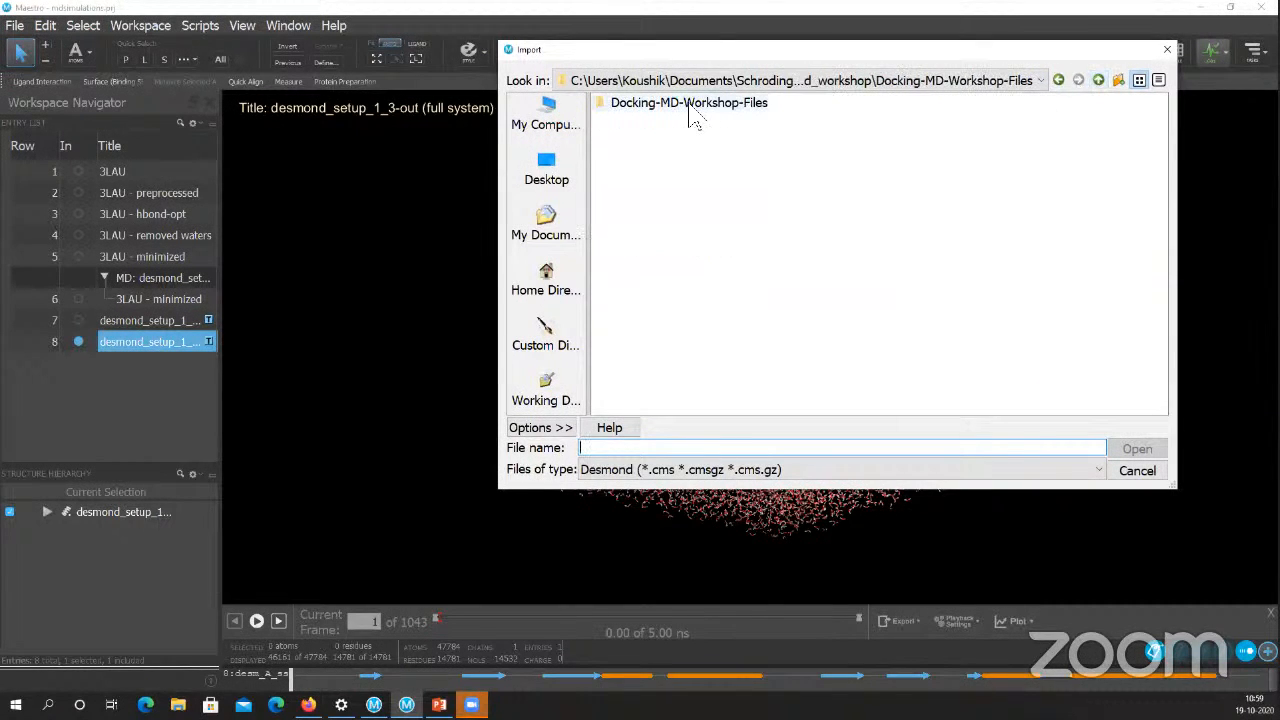
double_click(767, 104)
double_click(663, 123)
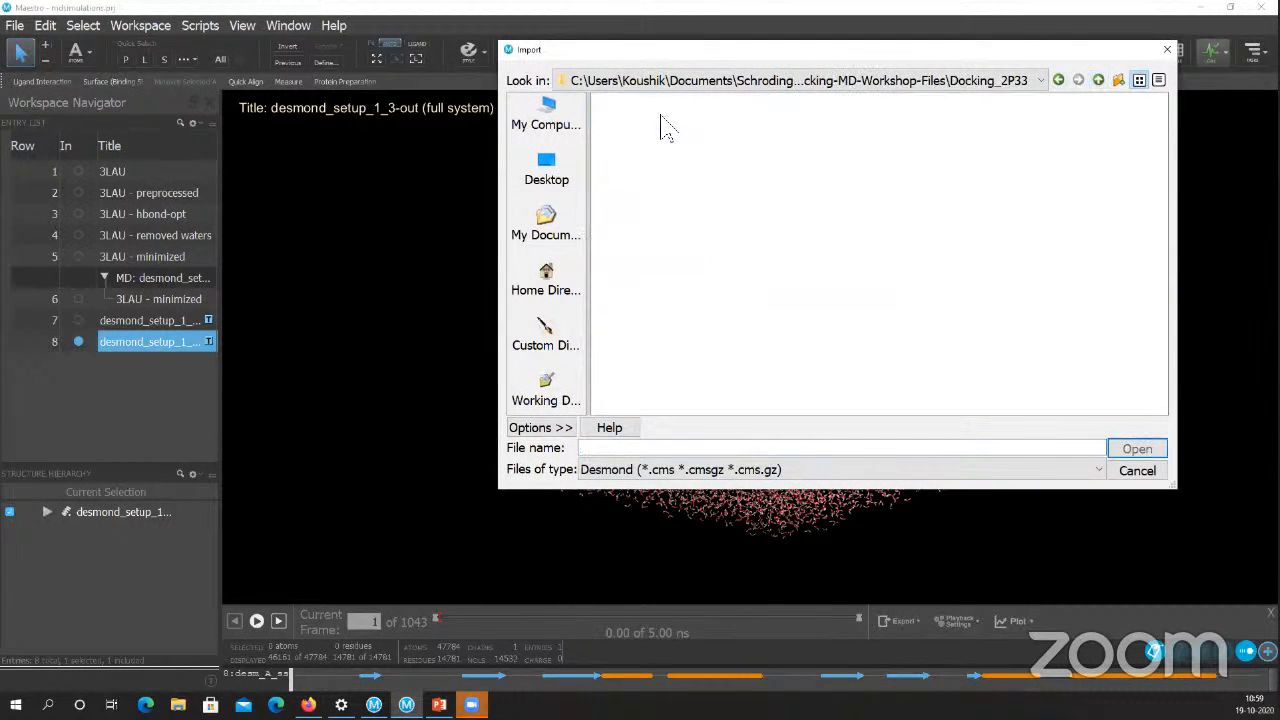
left_click(1098, 80)
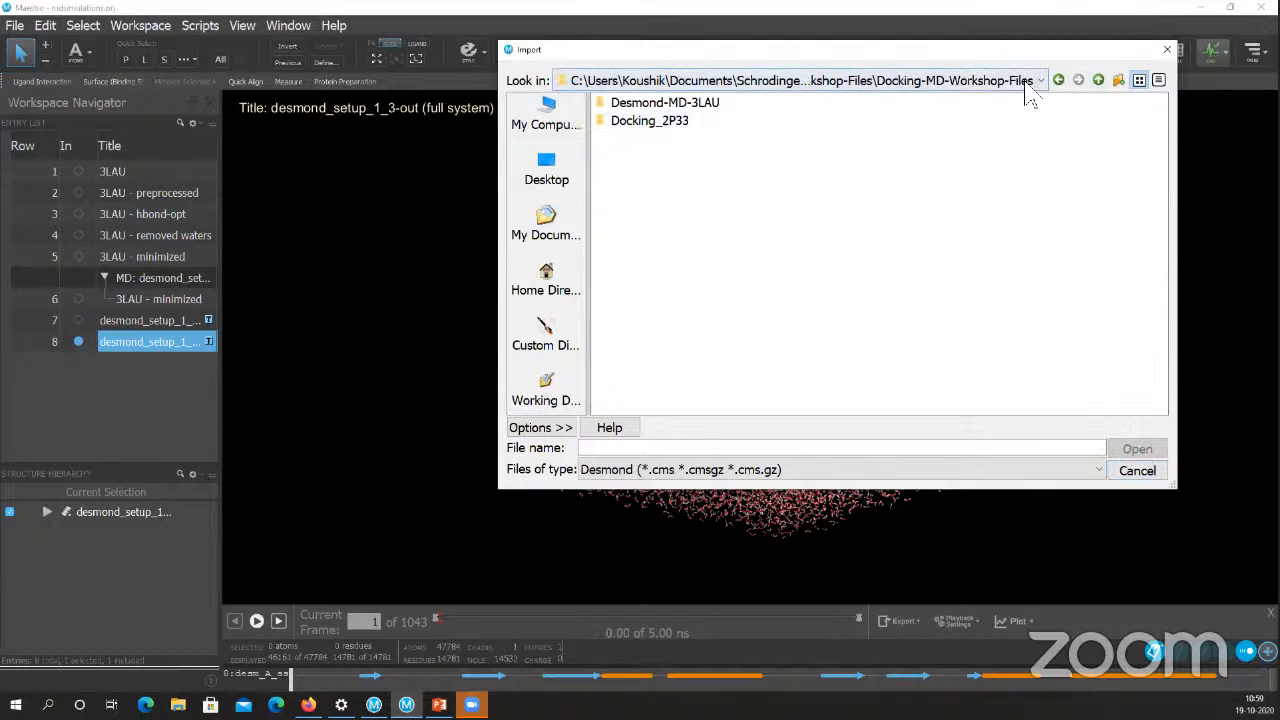
left_click(1098, 80)
left_click(1137, 470)
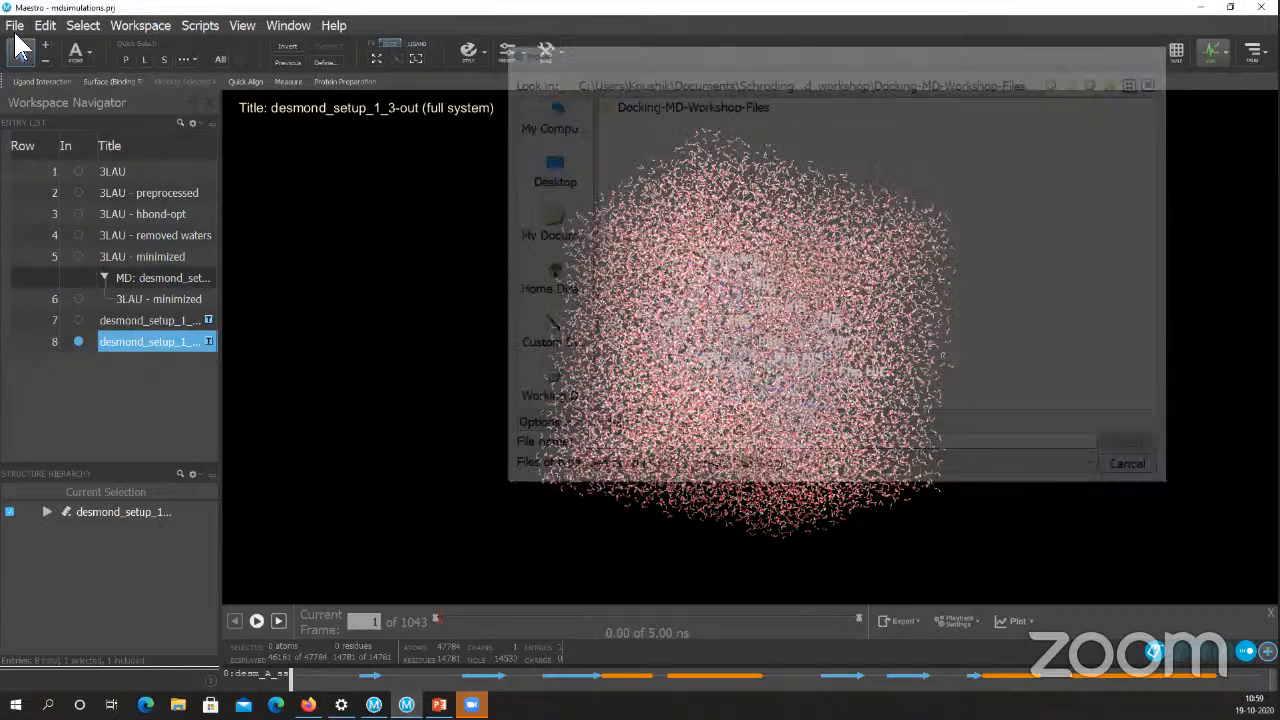
left_click(15, 30)
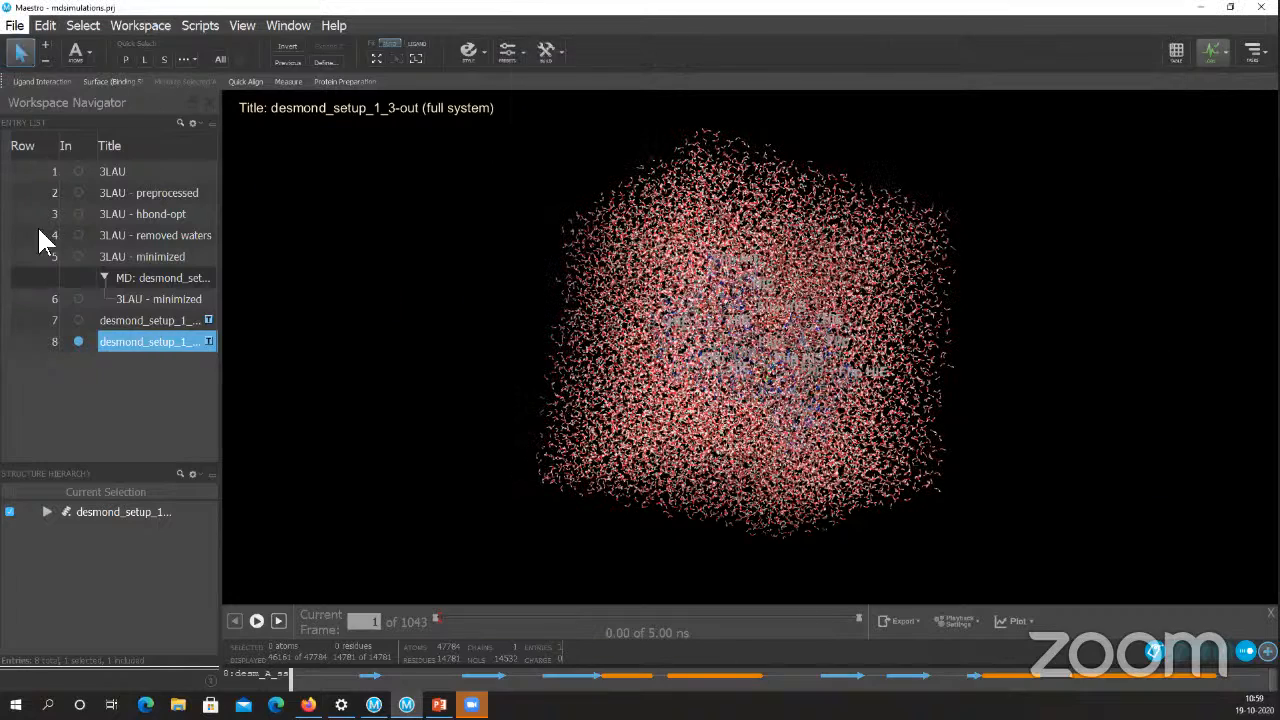
left_click(75, 159)
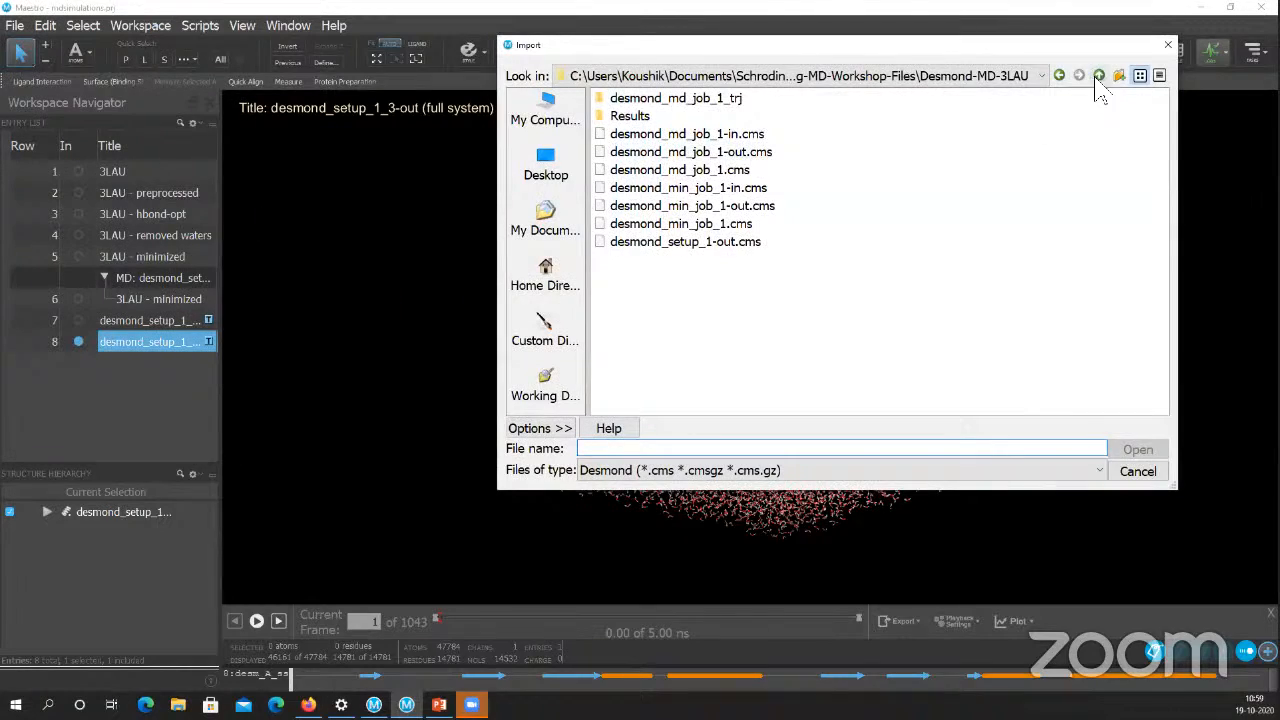
left_click(1099, 75)
double_click(665, 116)
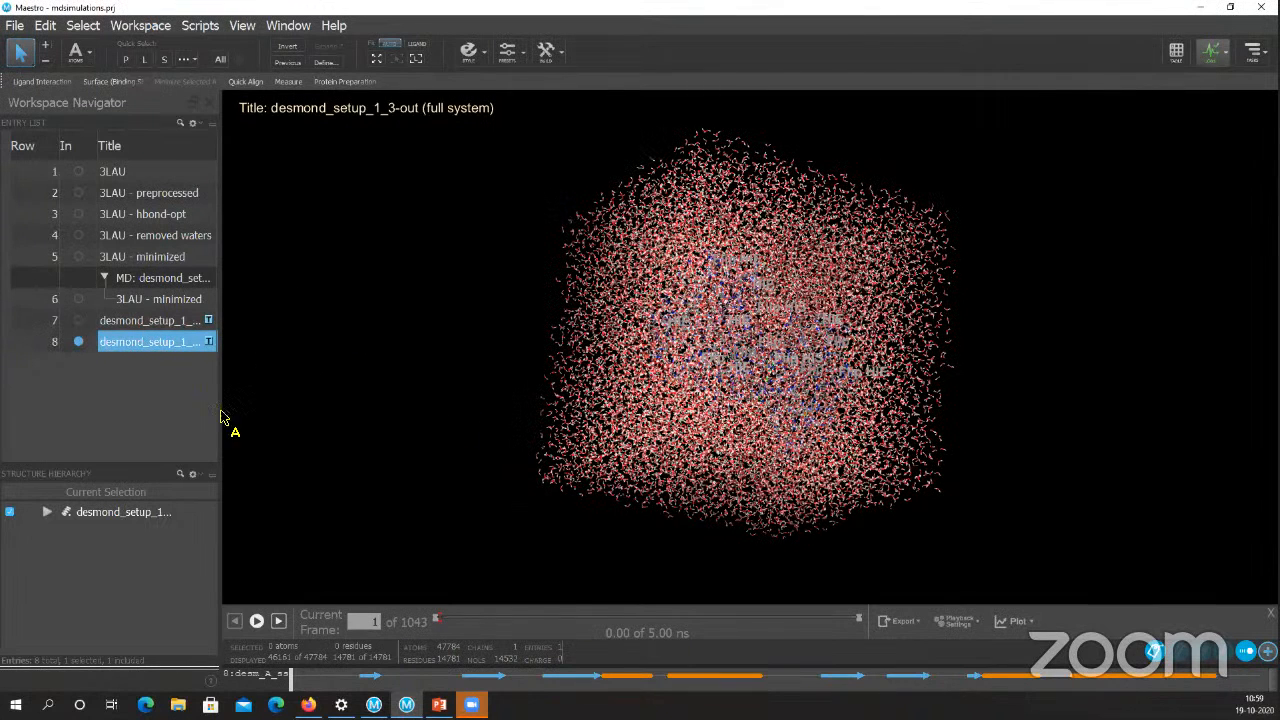
- Include the 3LAU - minimized entry in the workspace and split it into ligands, water and other
left_click(78, 255)
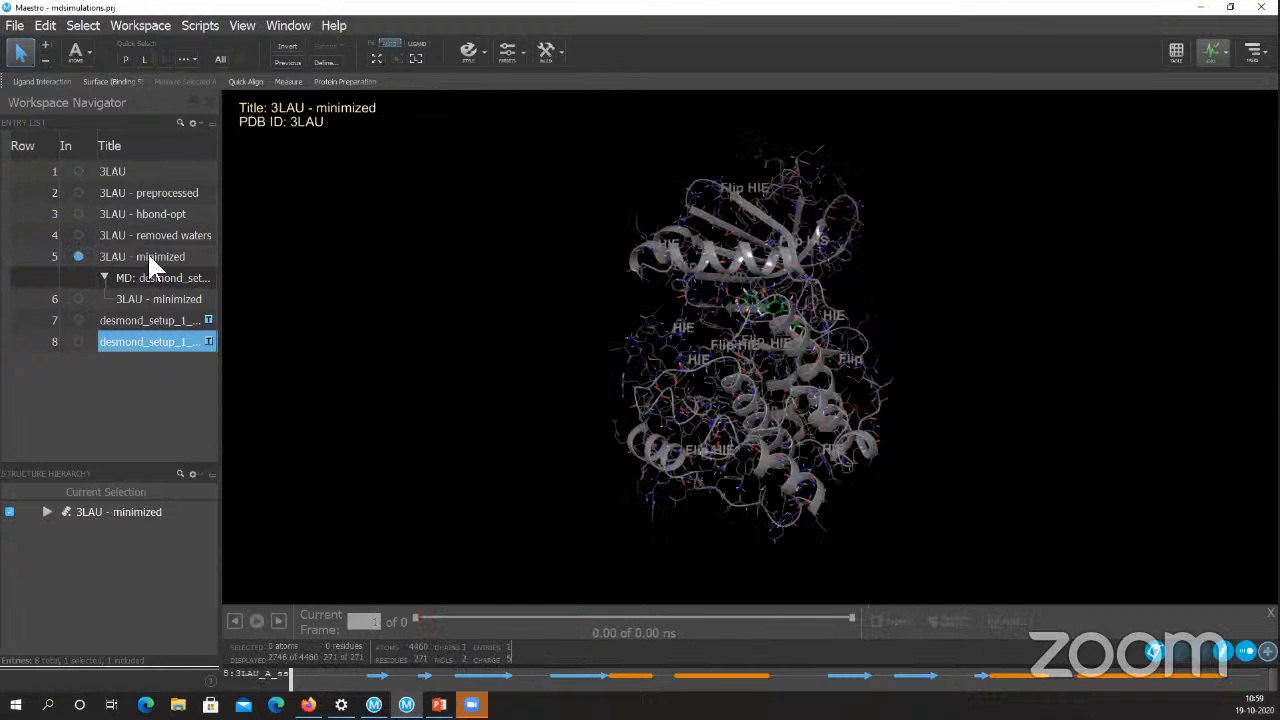
left_click(150, 258)
right_click(150, 262)
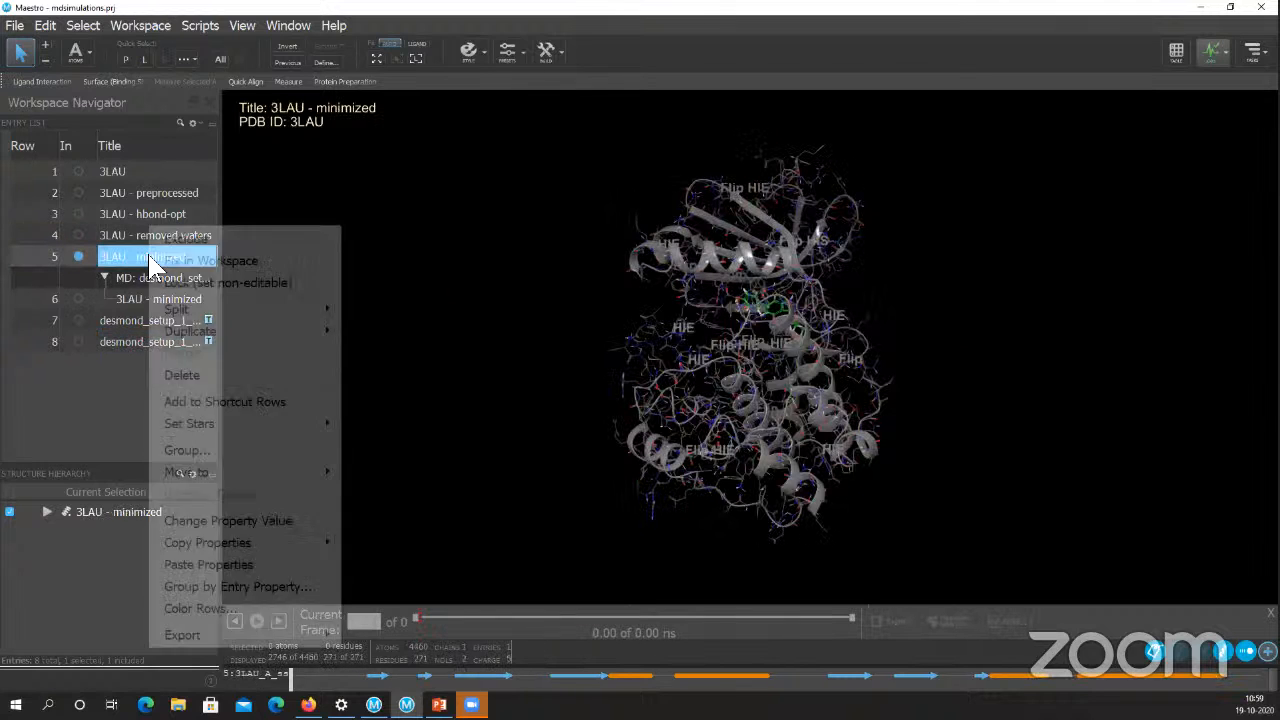
mouse_move(215, 312)
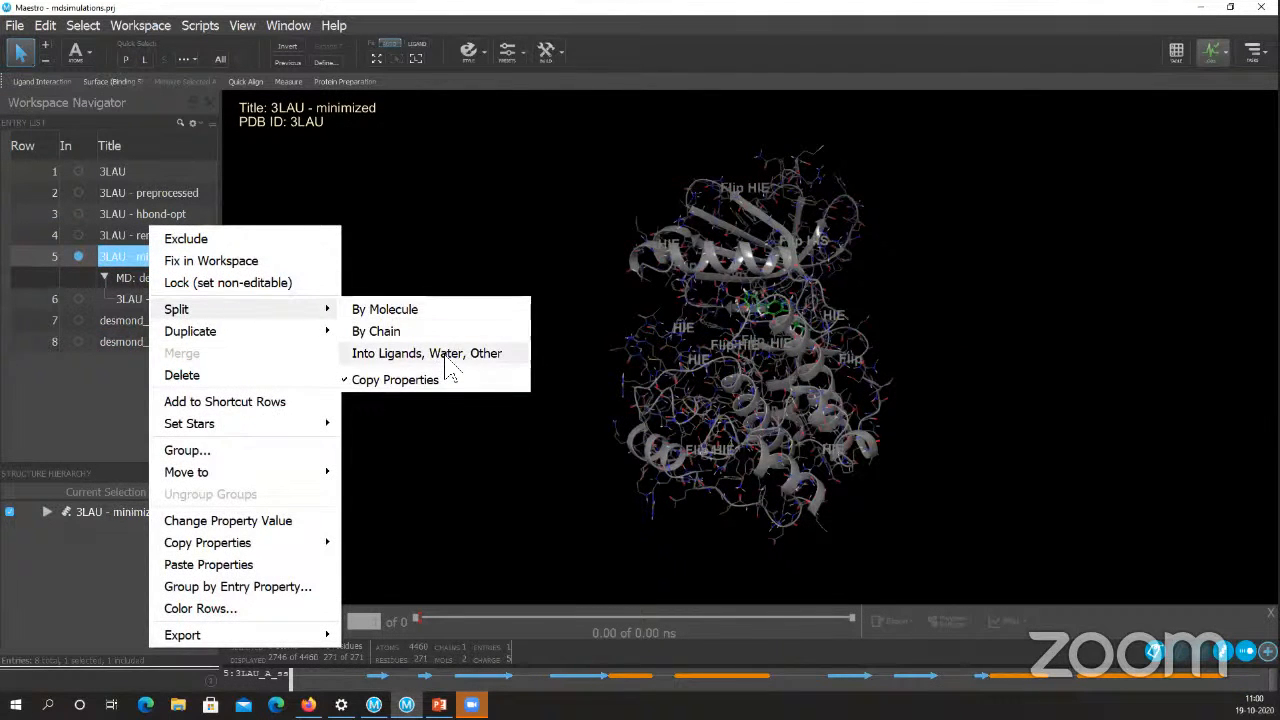
left_click(470, 353)
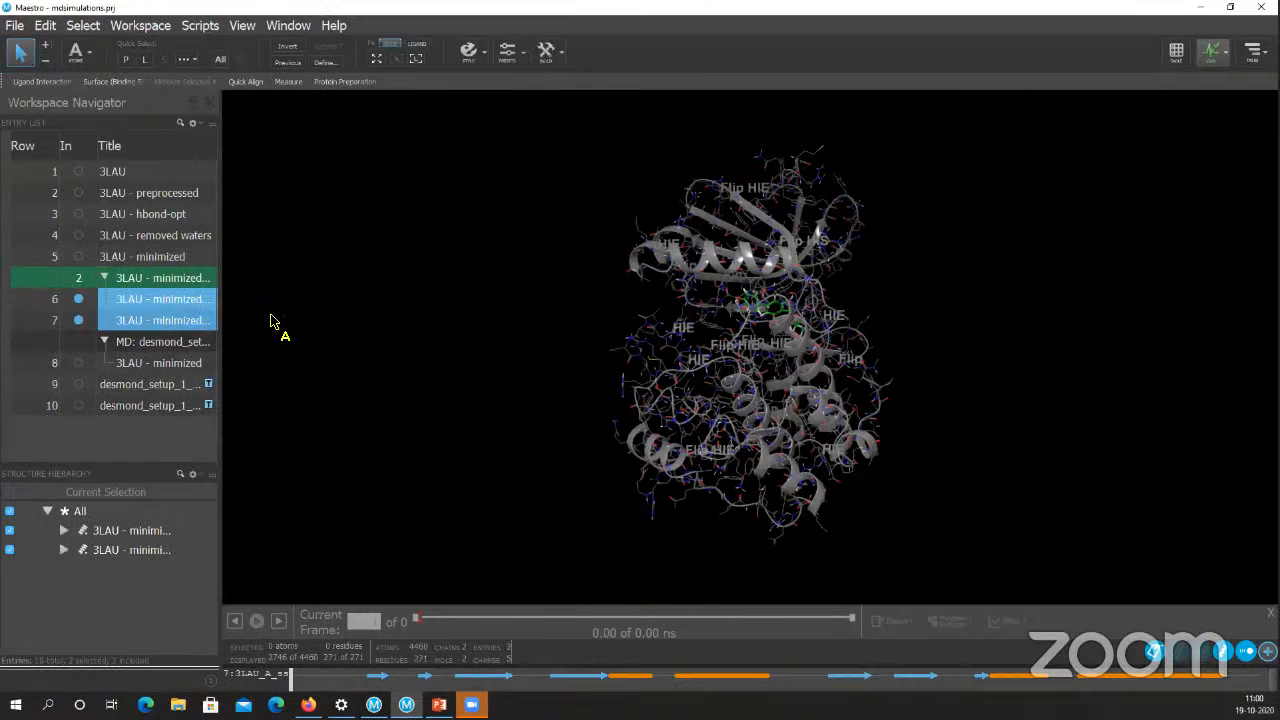
- View the split 3LAU protein and ligand entries separately in the workspace, ending with both included together
left_click(78, 299)
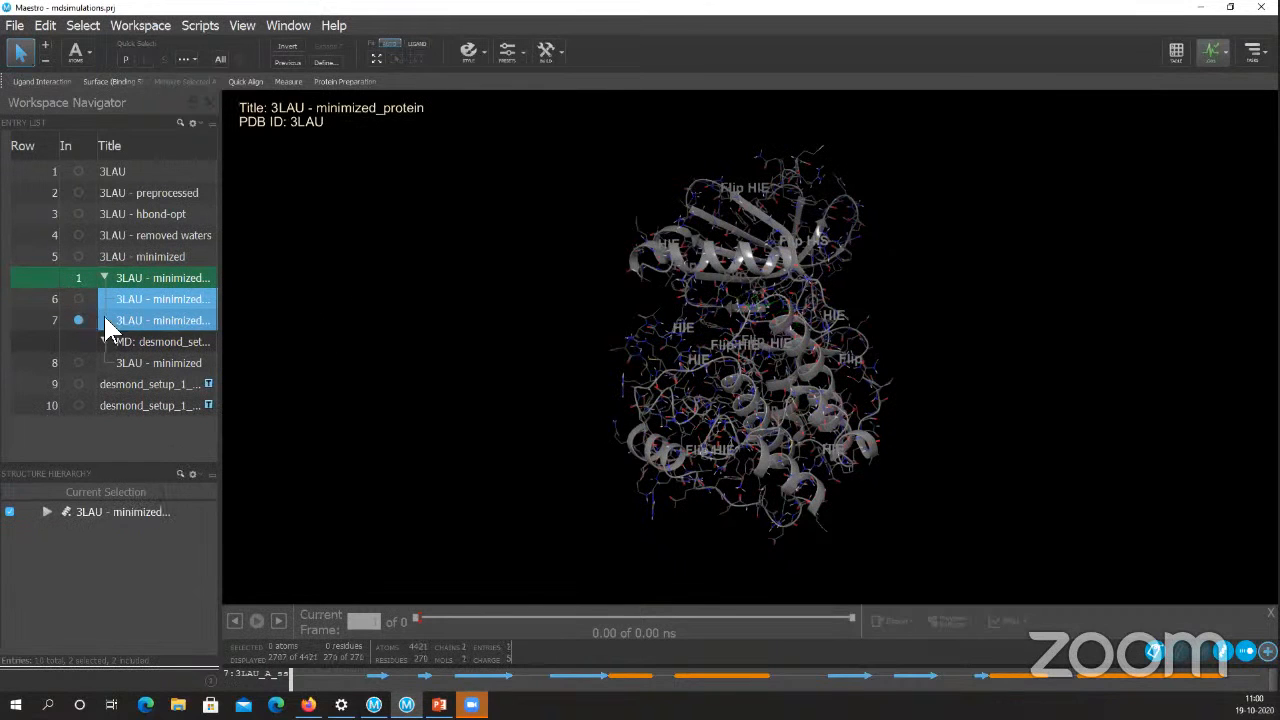
left_click(1155, 652)
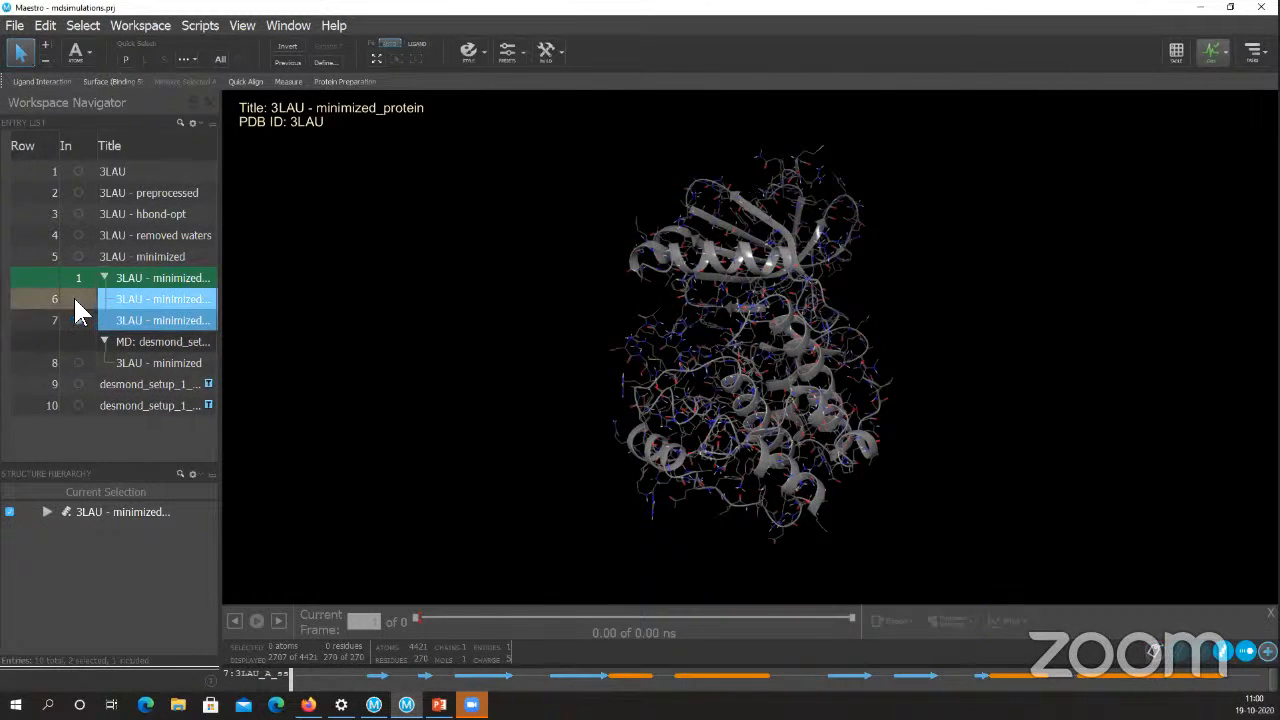
left_click(76, 298)
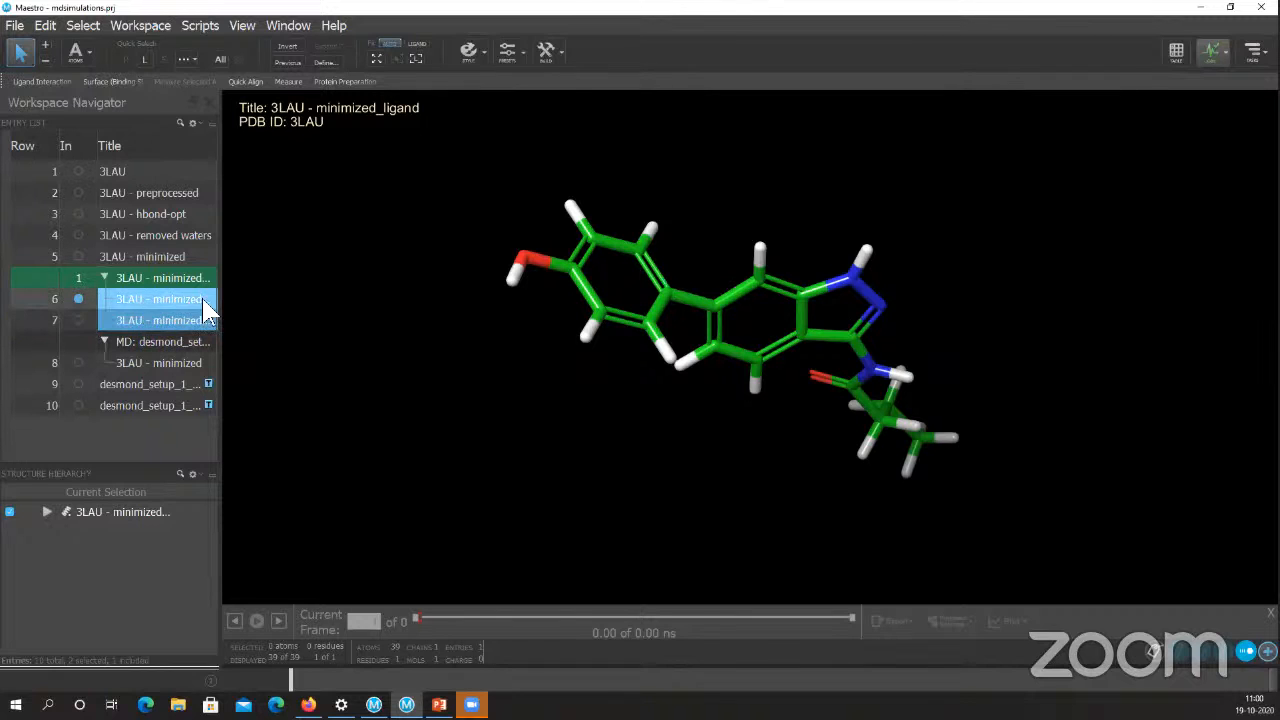
left_click(74, 319)
left_click(77, 310)
left_click(79, 320)
left_click(82, 298)
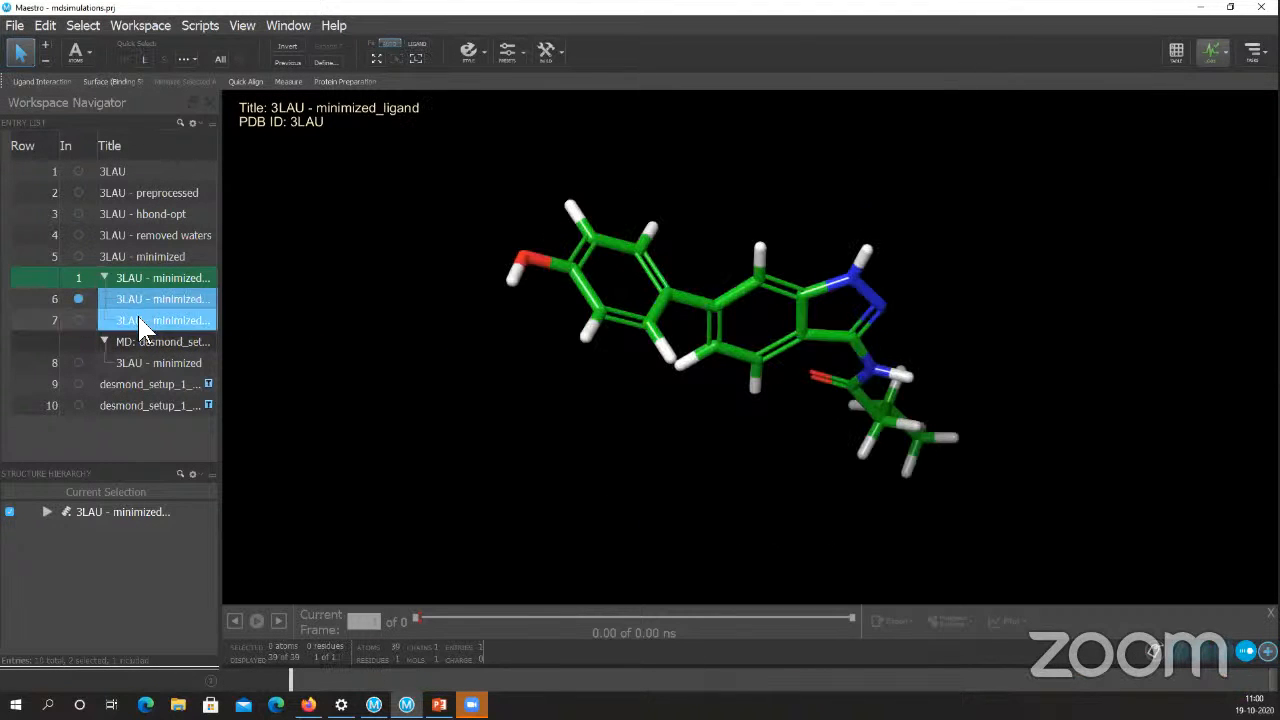
left_click(78, 318, "ctrl")
- Put the split-off 3LAU ligand entry into a new group within its parent group, keeping the default title
right_click(128, 300)
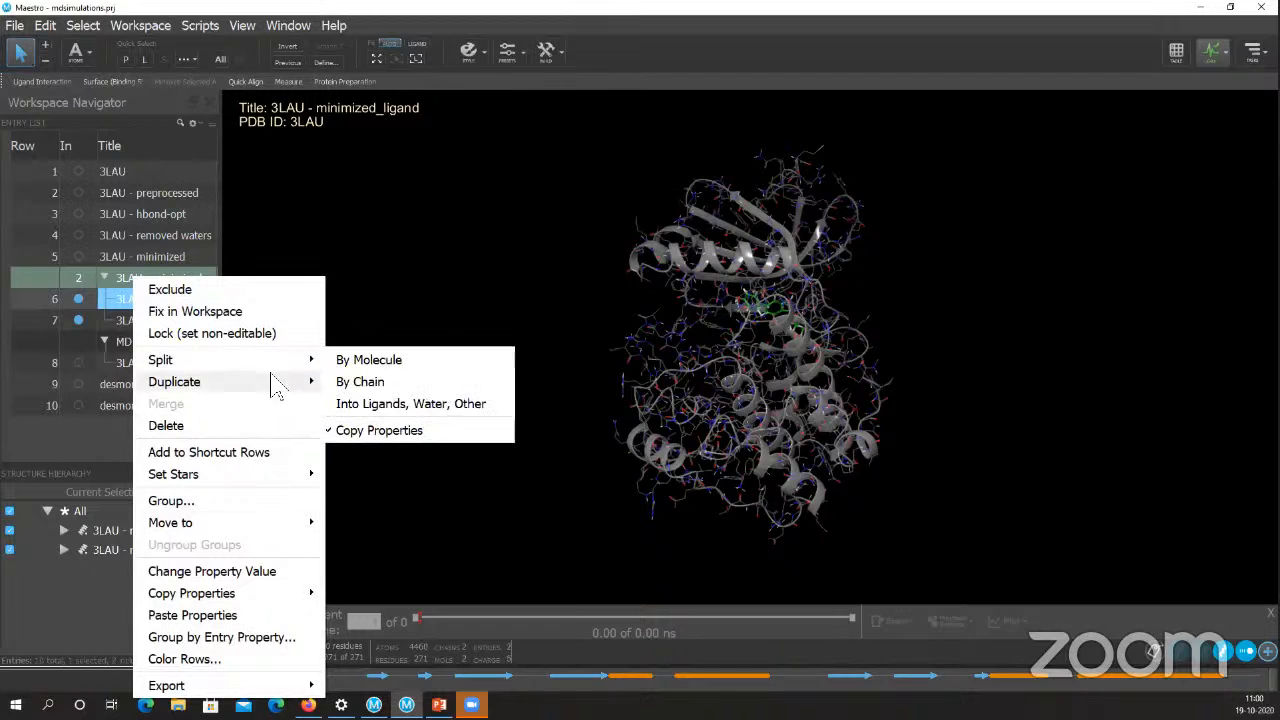
left_click(405, 533)
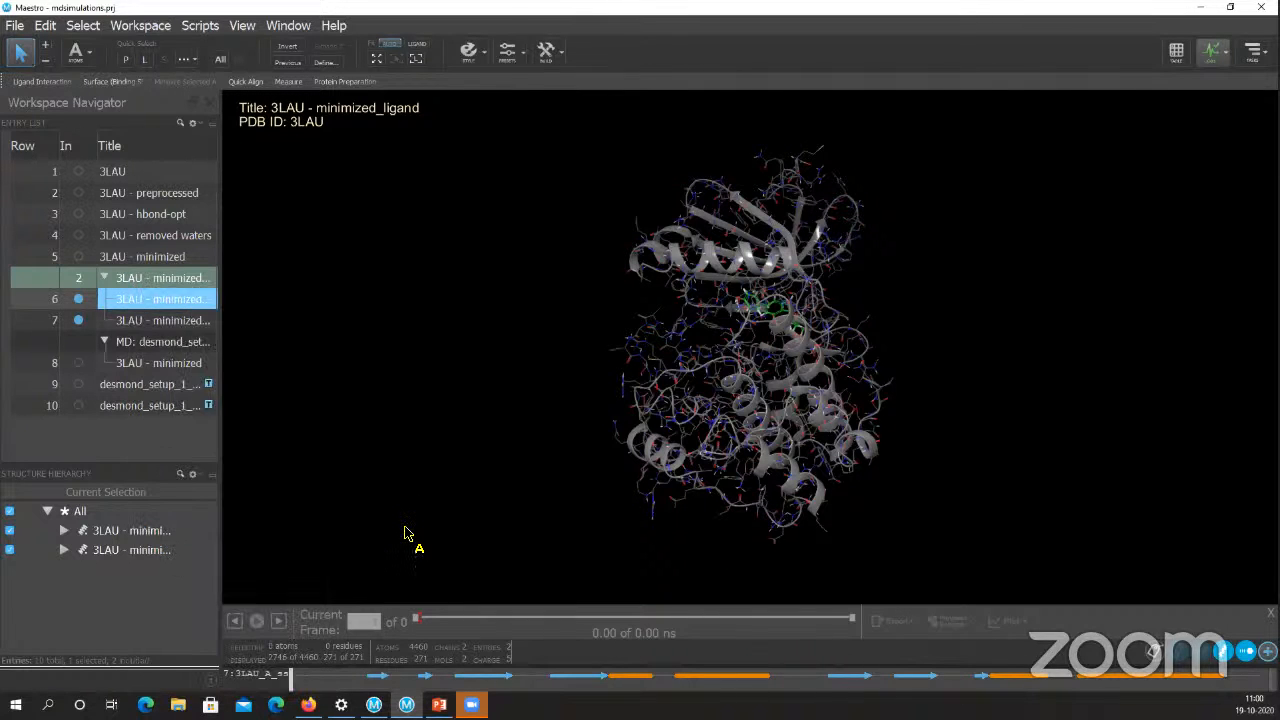
right_click(166, 308)
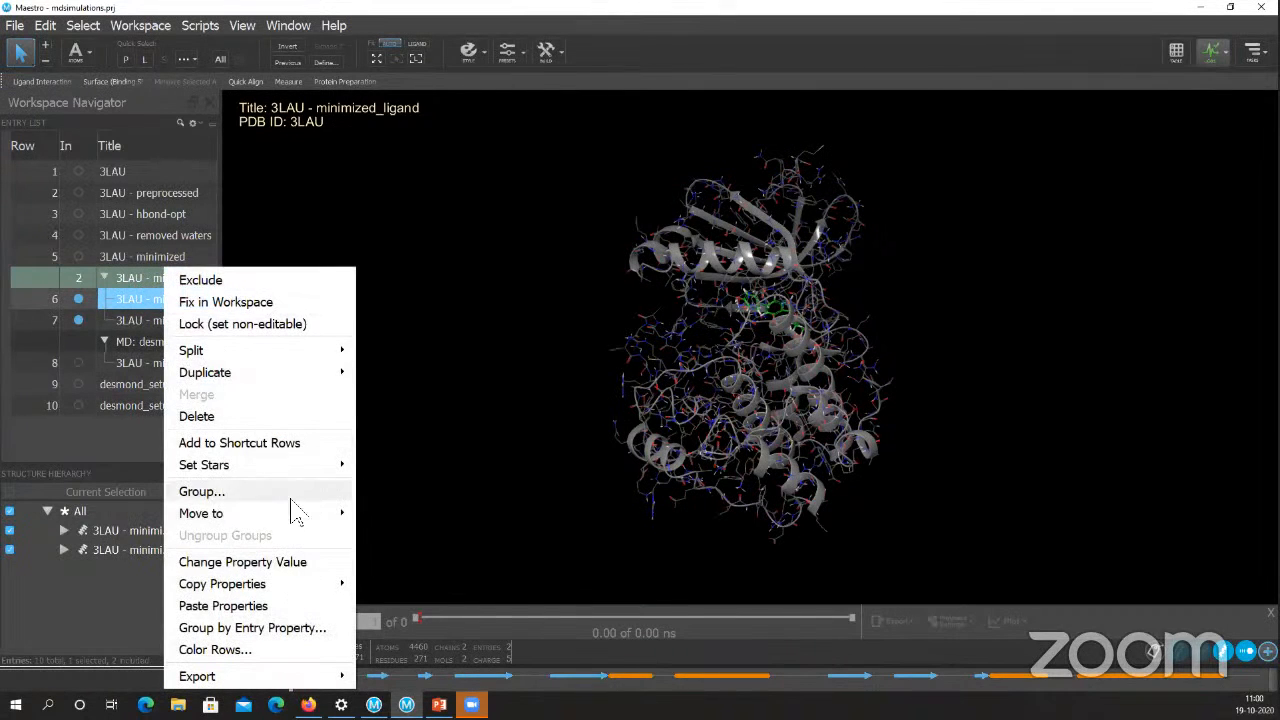
left_click(285, 491)
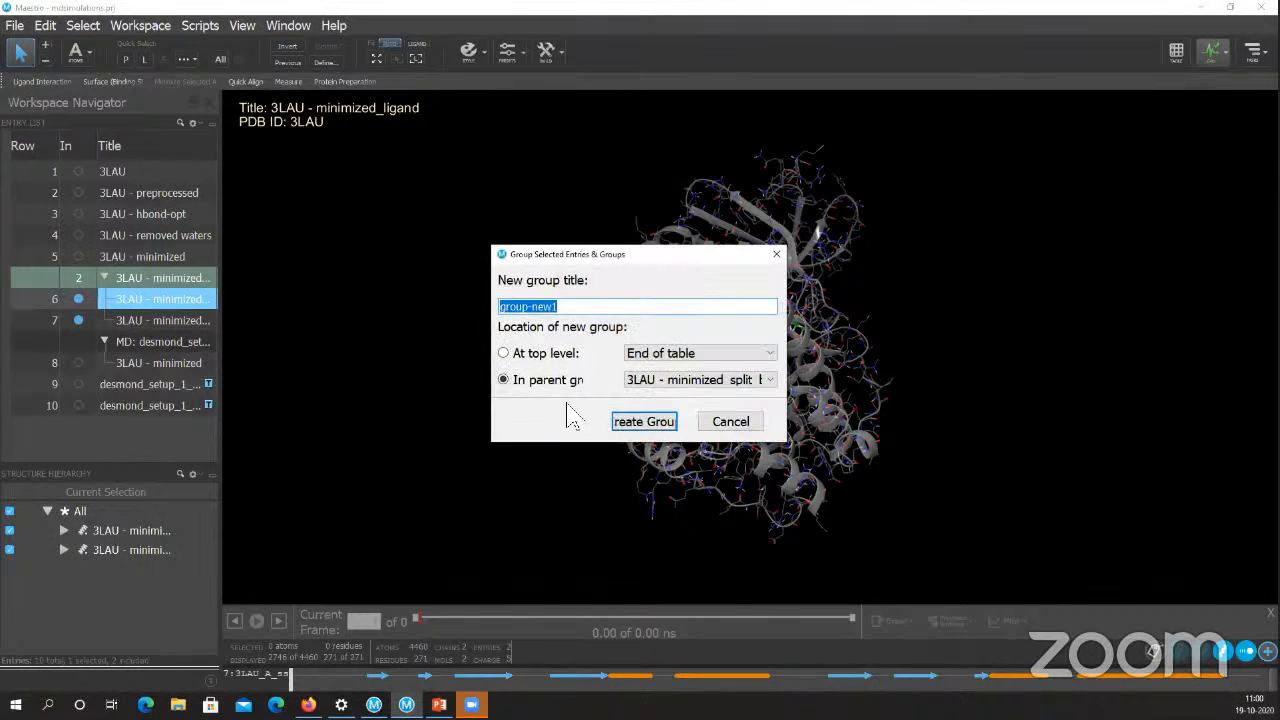
left_click(645, 421)
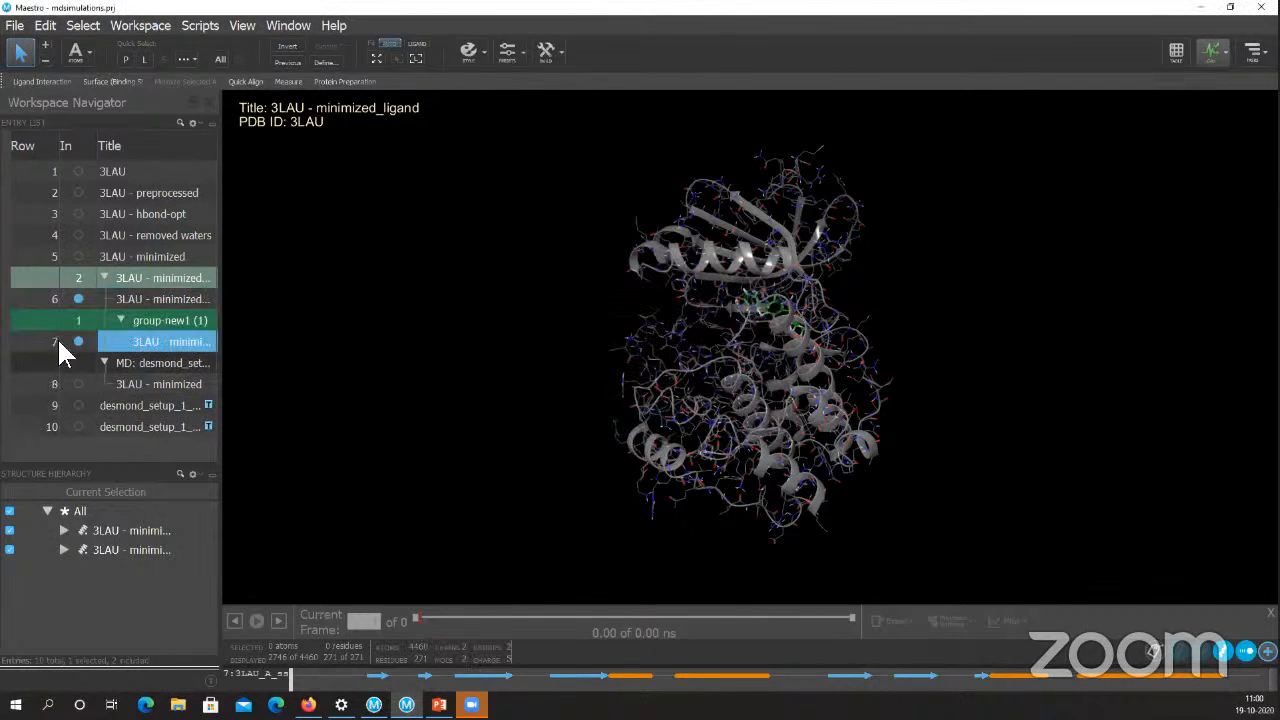
- Open the import dialog for structures
left_click(16, 25)
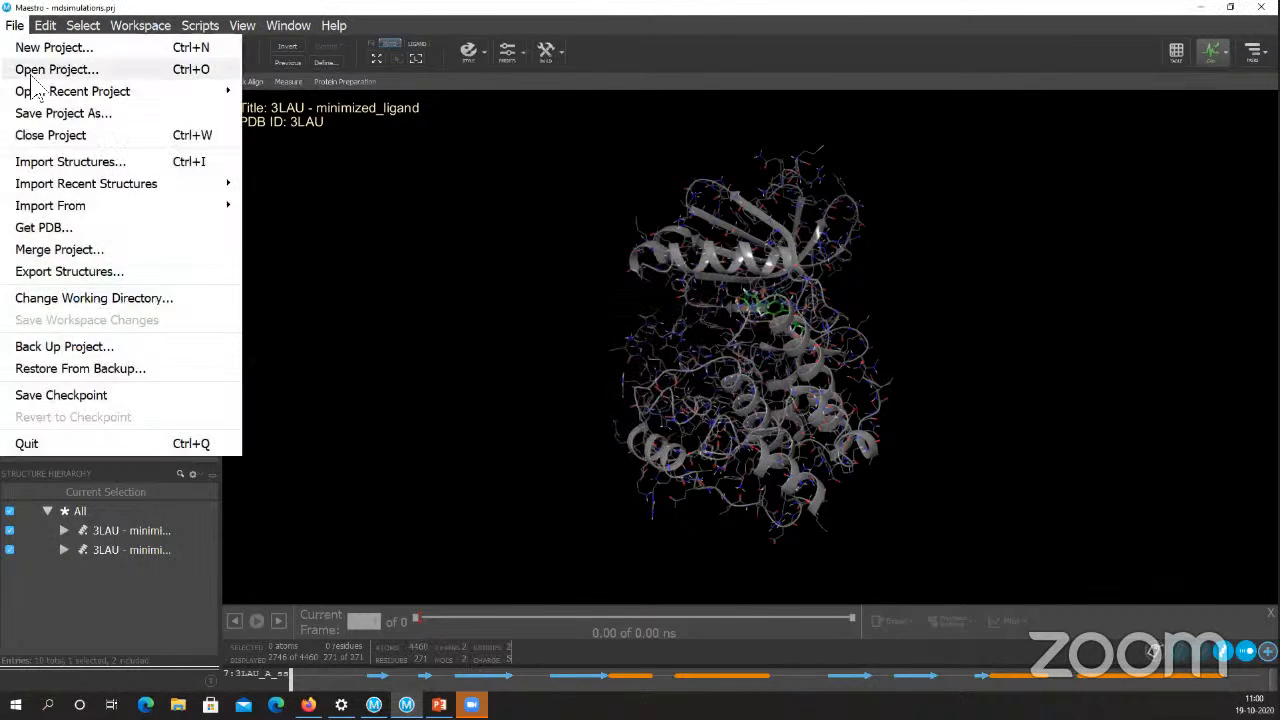
left_click(70, 161)
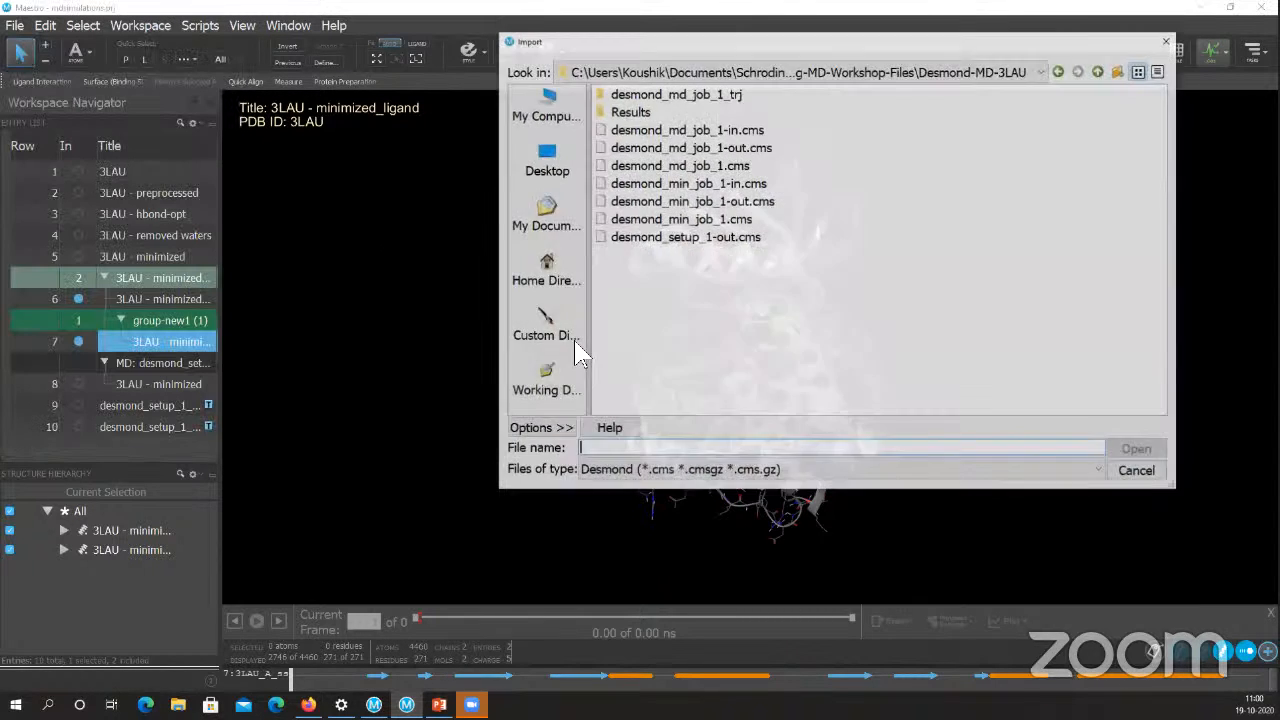
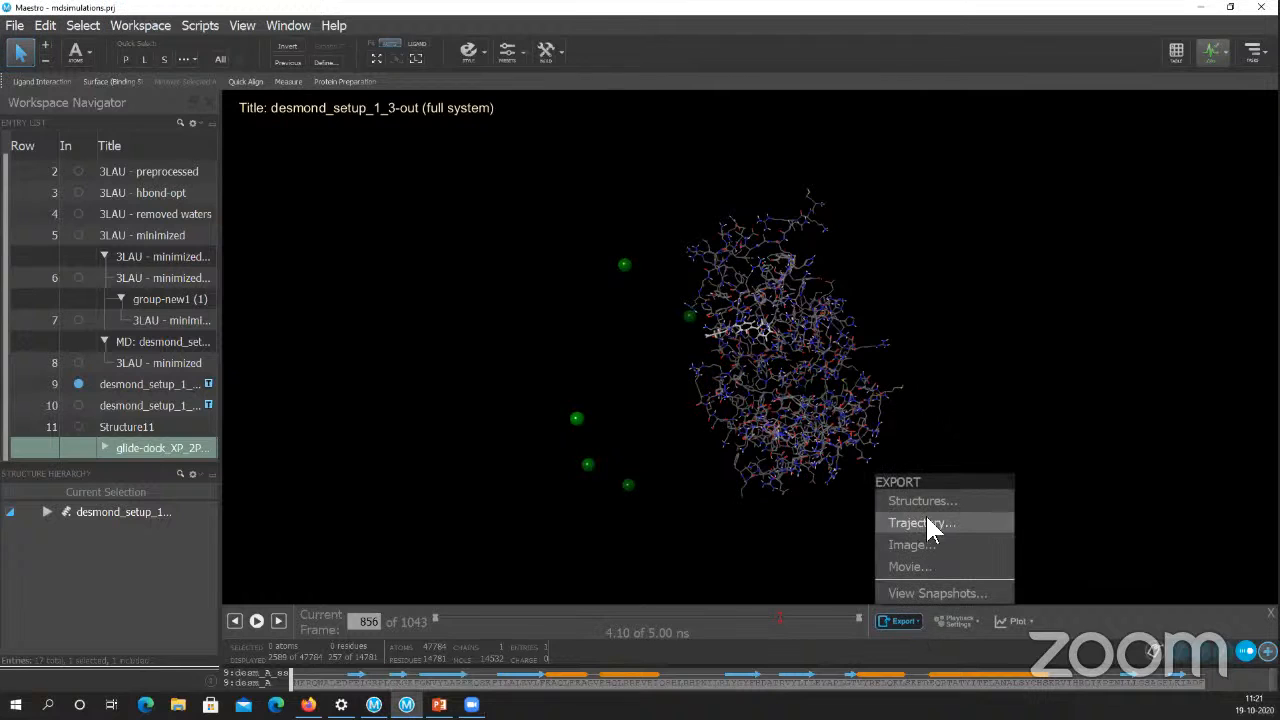
- Inspect the structure export settings for the trajectory frames of desmond_setup_1_3-out, and cancel the export
left_click(922, 502)
key("ctrl")
key("ctrl")
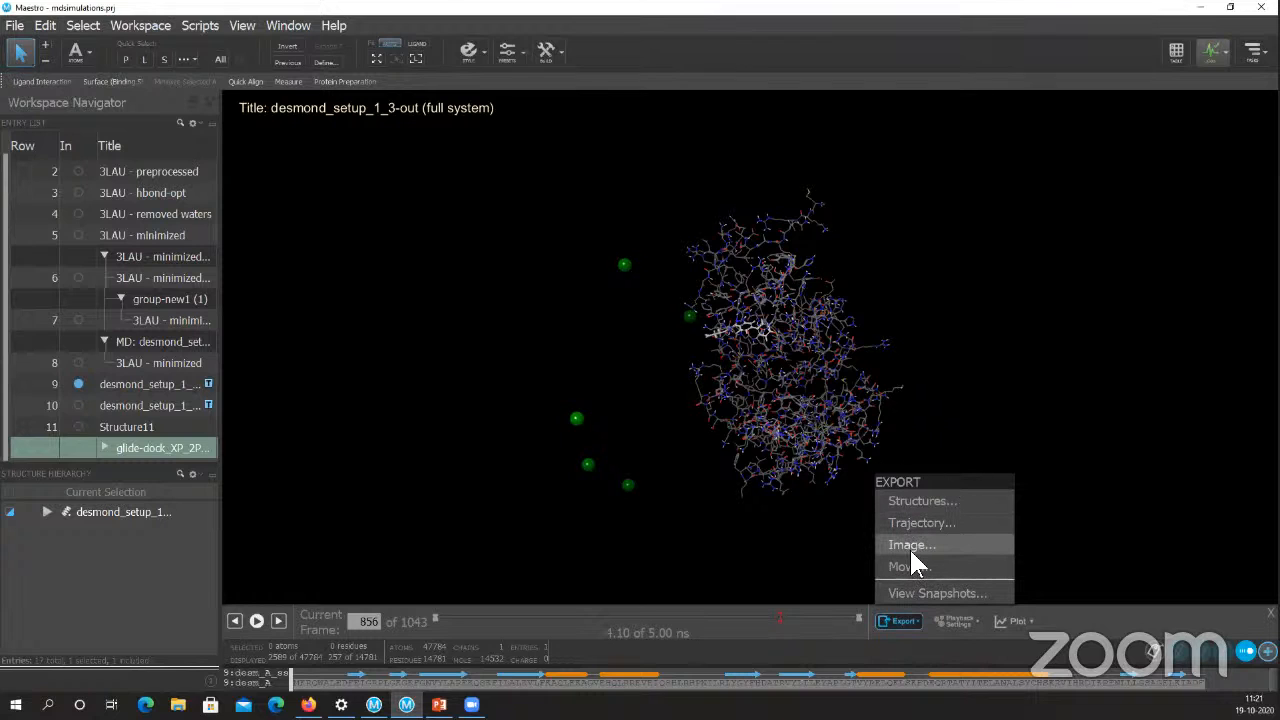
key("ctrl")
key("ctrl")
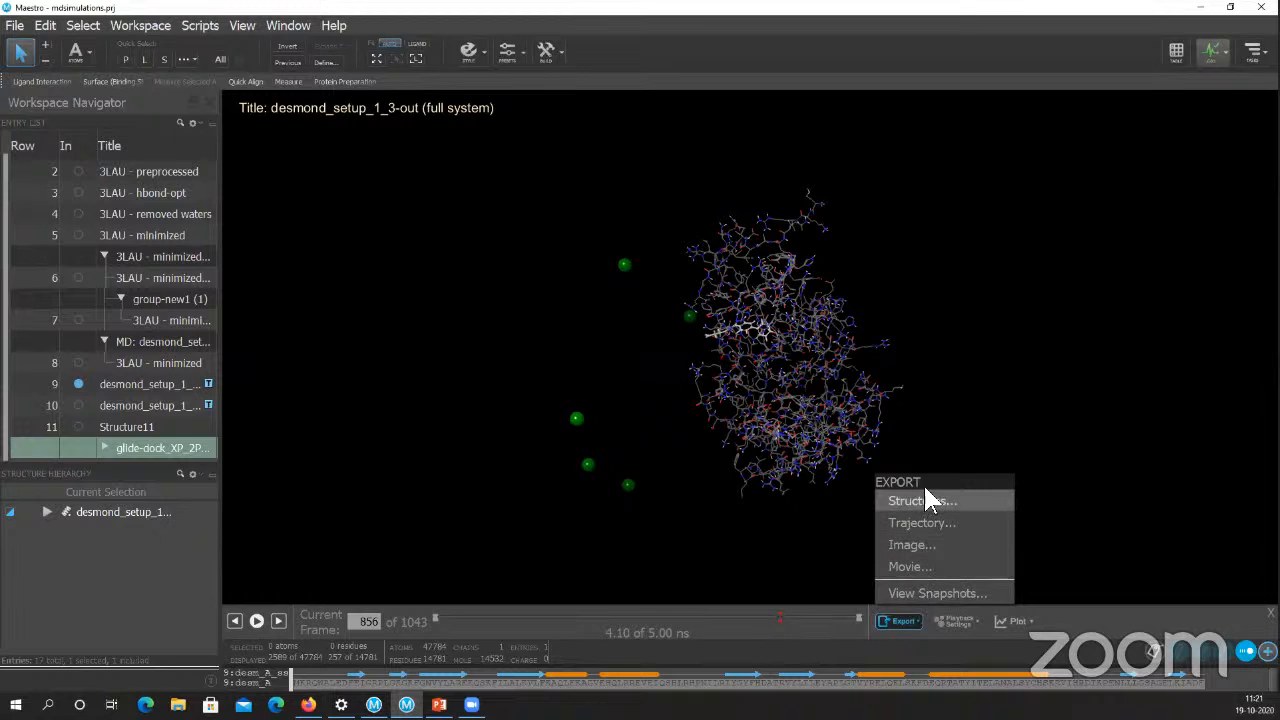
key("ctrl")
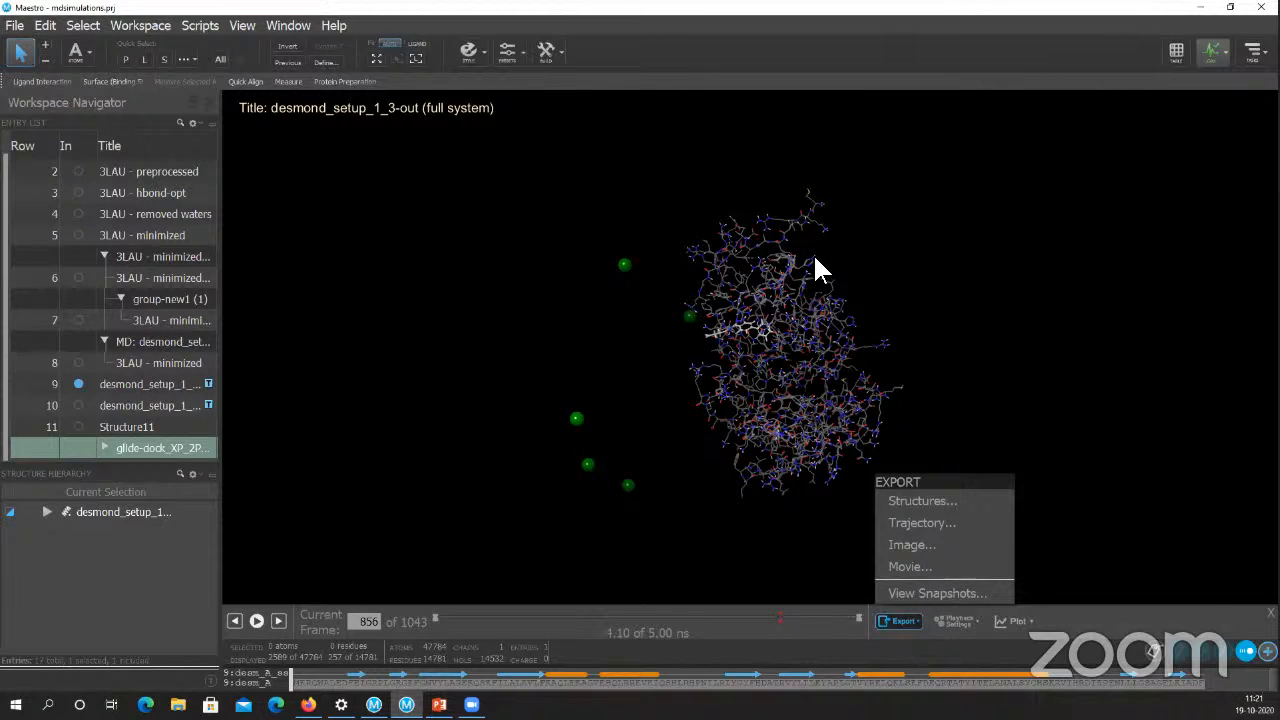
left_click(920, 501)
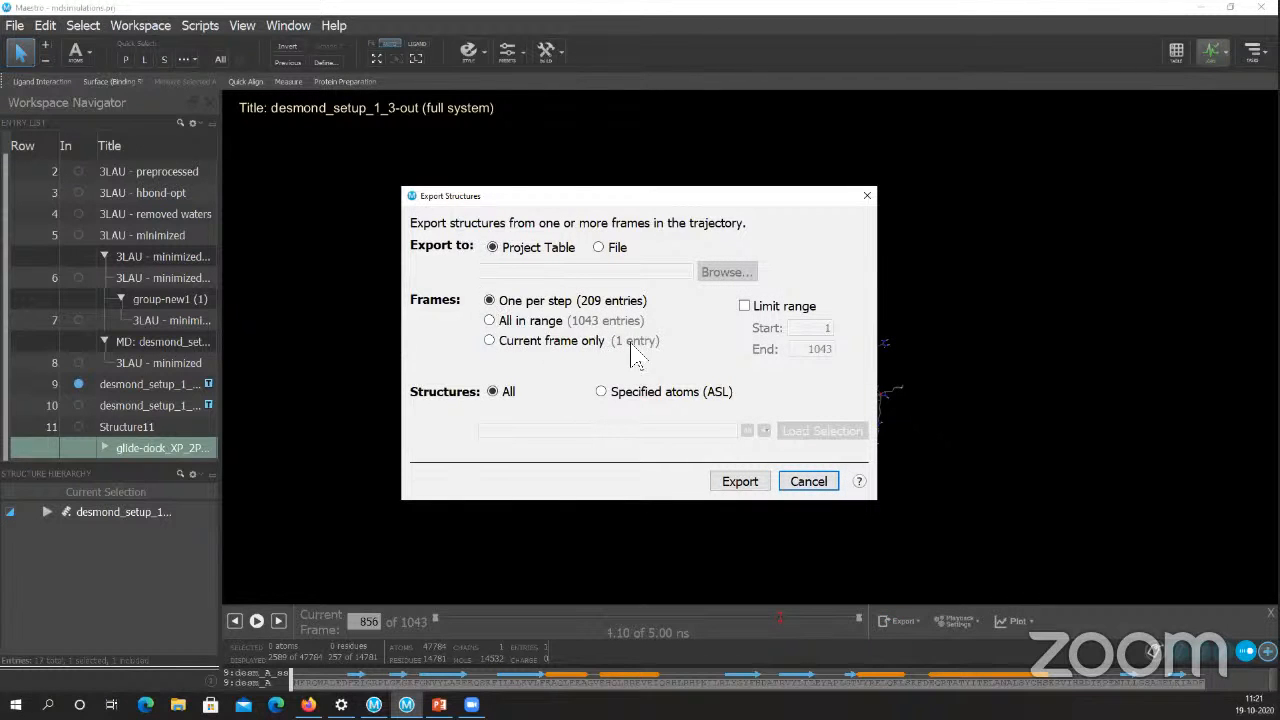
left_click(809, 481)
- Check the trajectory and movie export choices for the desmond_setup_1_3-out trajectory and dismiss them
left_click(903, 621)
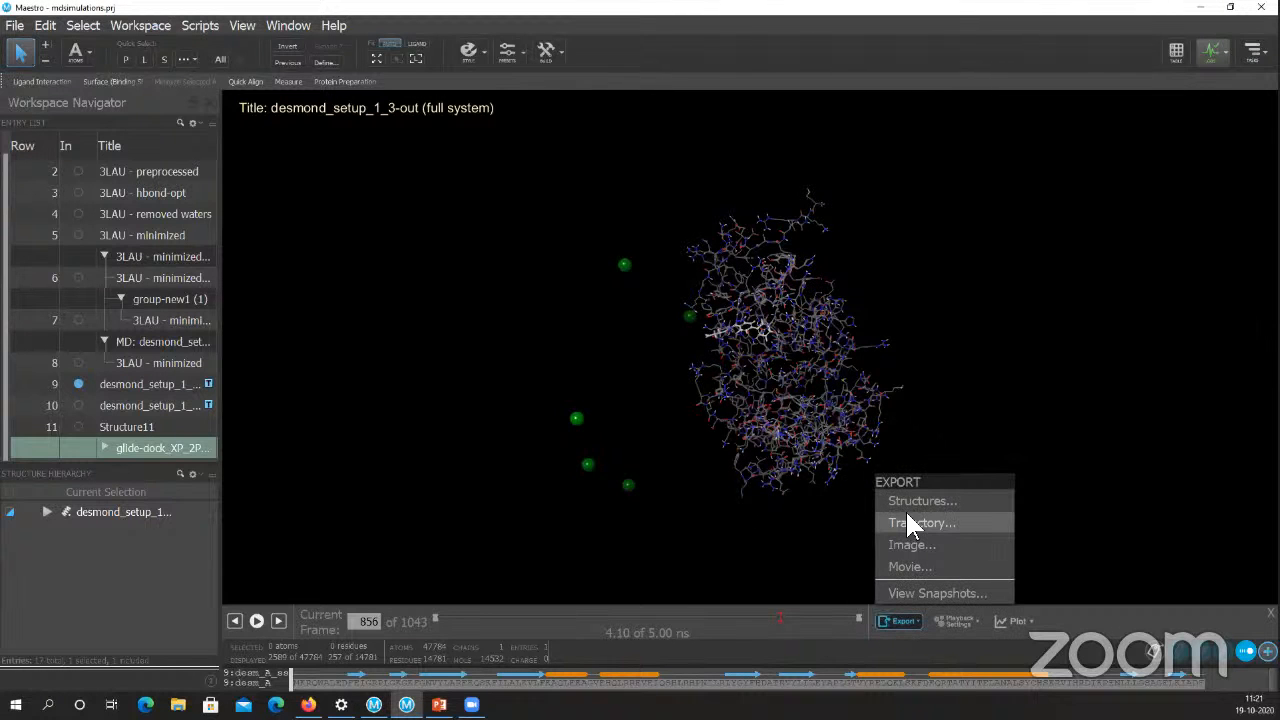
left_click(907, 517)
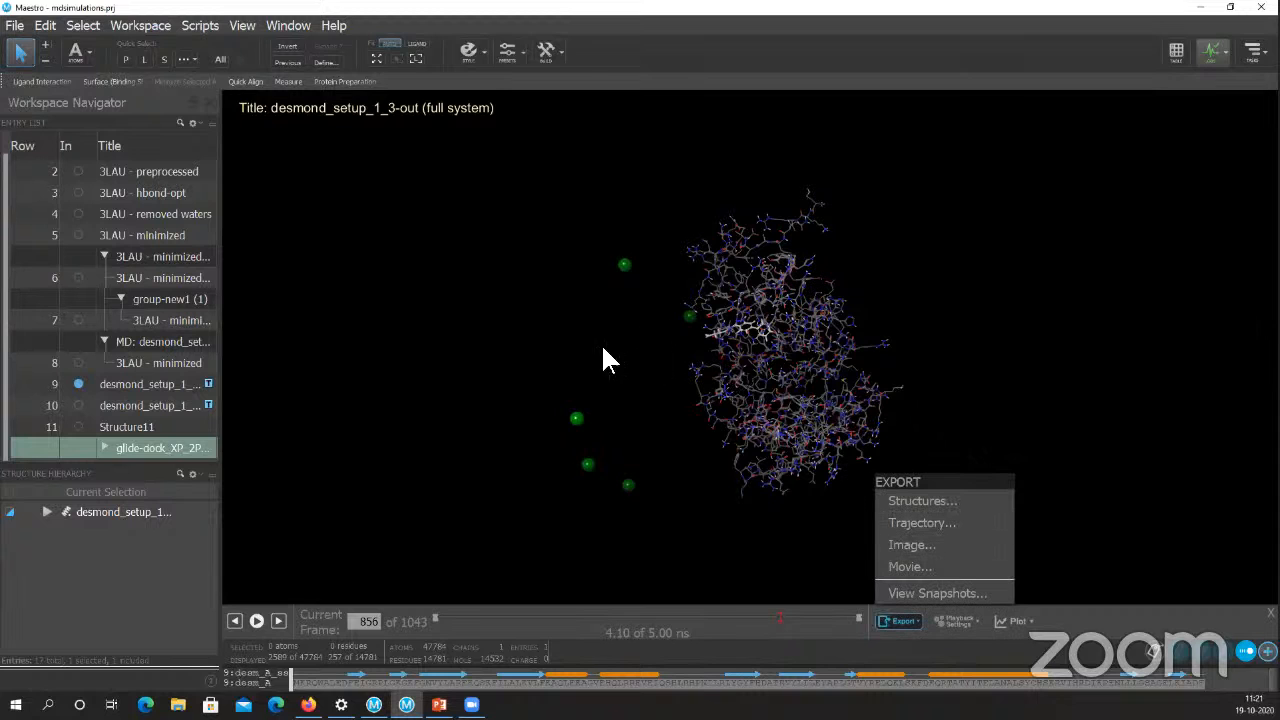
left_click(923, 566)
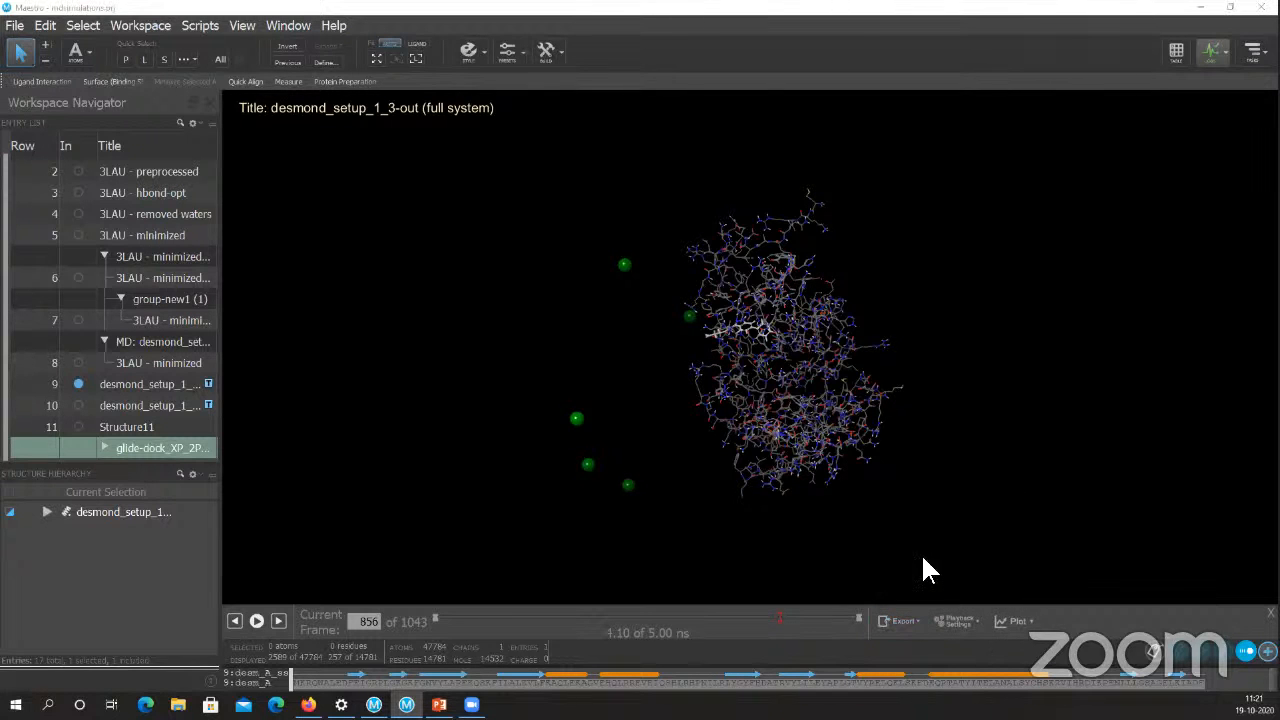
left_click(761, 440)
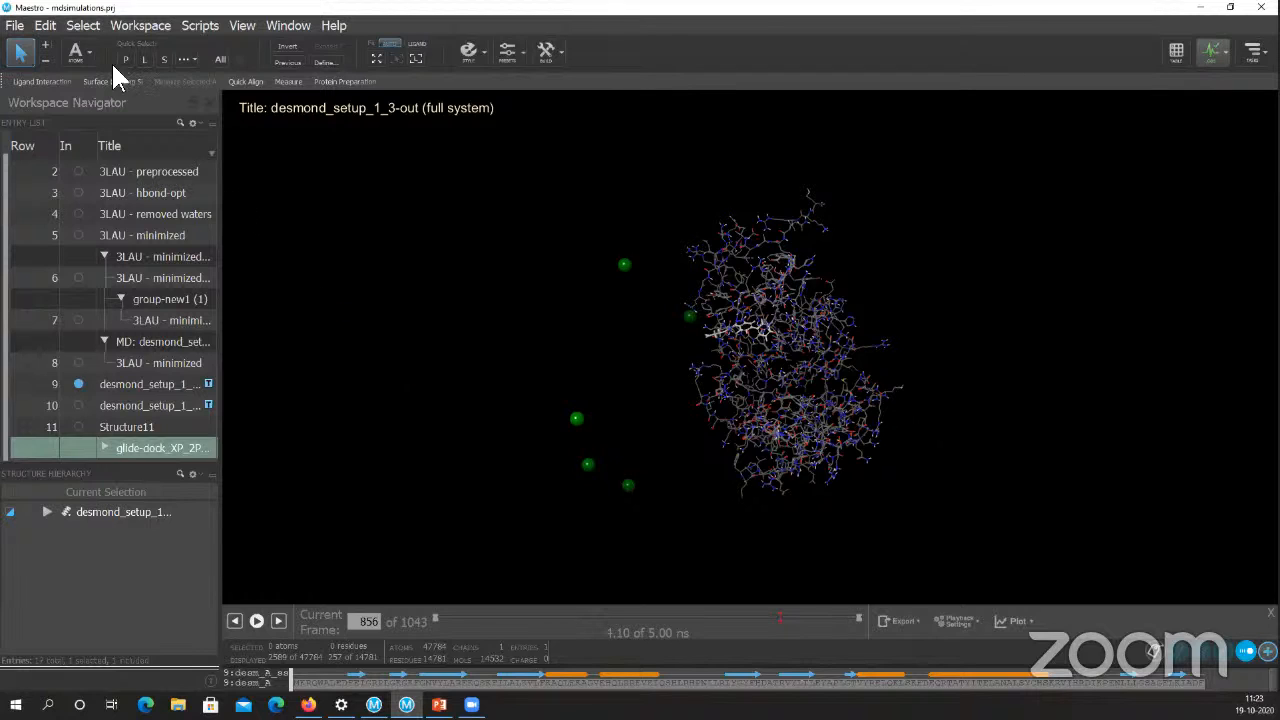
- Import glide-dock_XP_2P33_pv.maegz from the Docking_2P33 folder using the Importable File Types filter, and look over the 2P33 structure and its imported entries
left_click(15, 28)
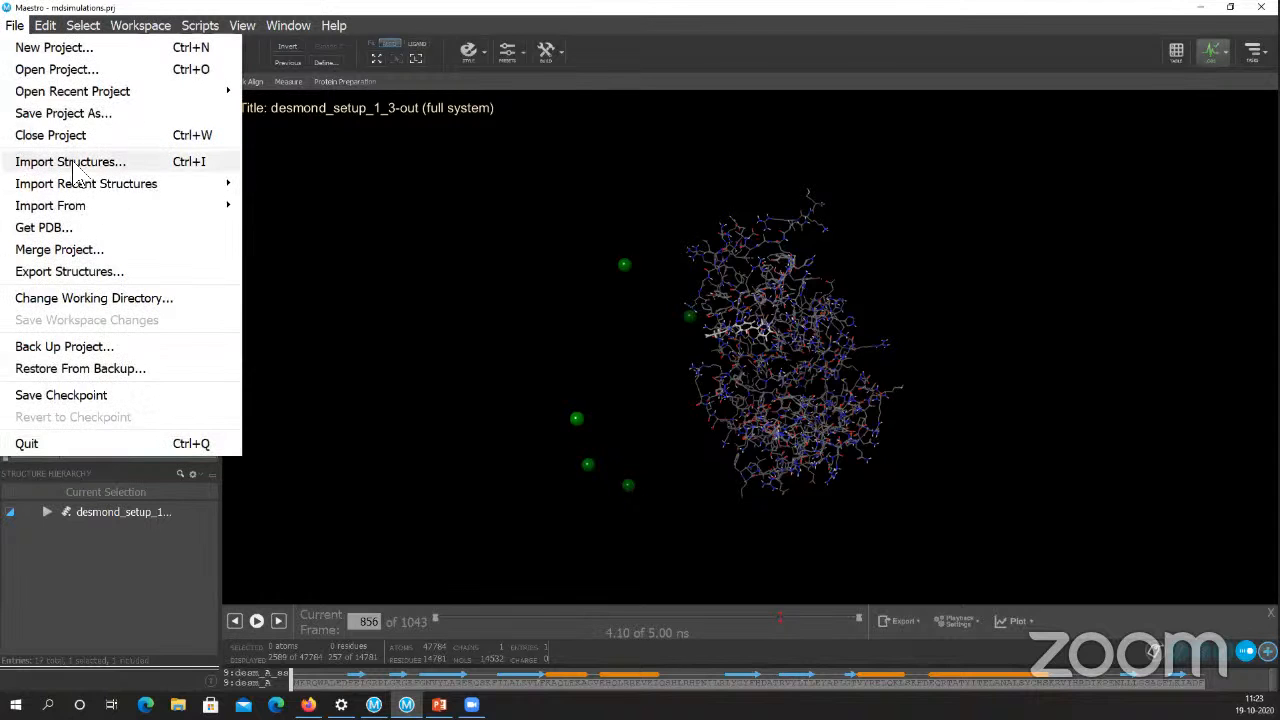
left_click(50, 163)
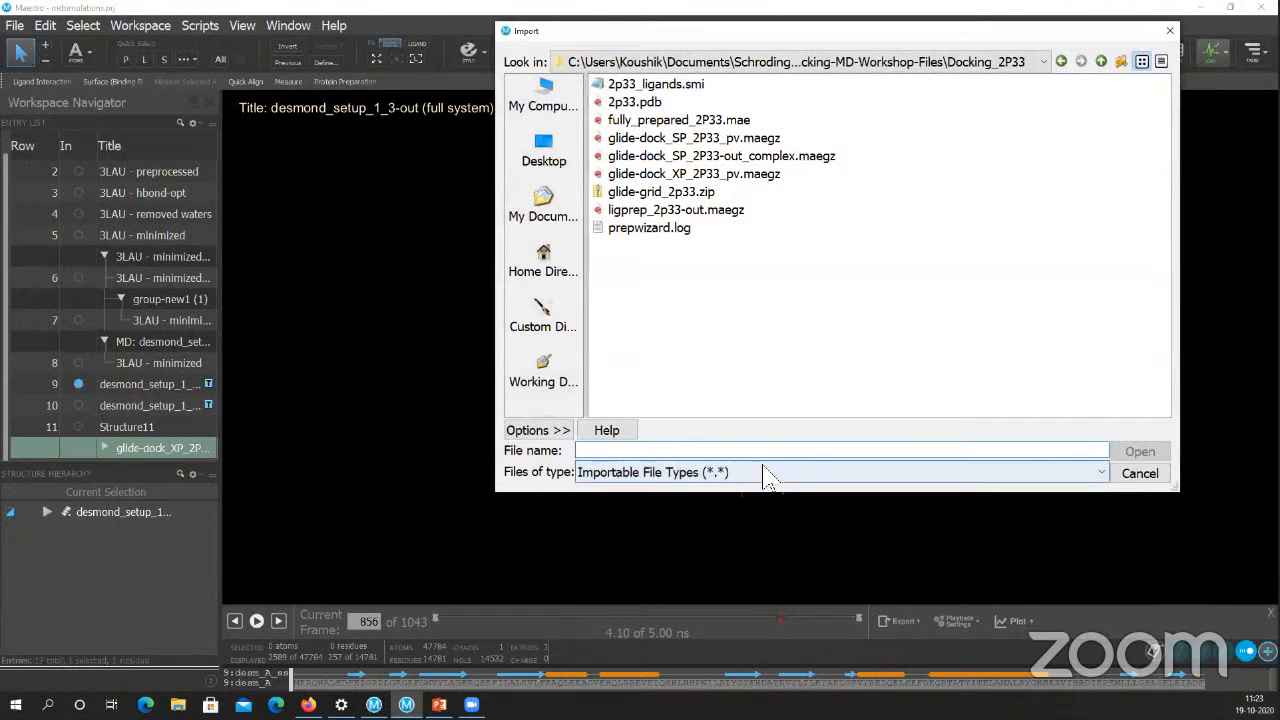
left_click(760, 471)
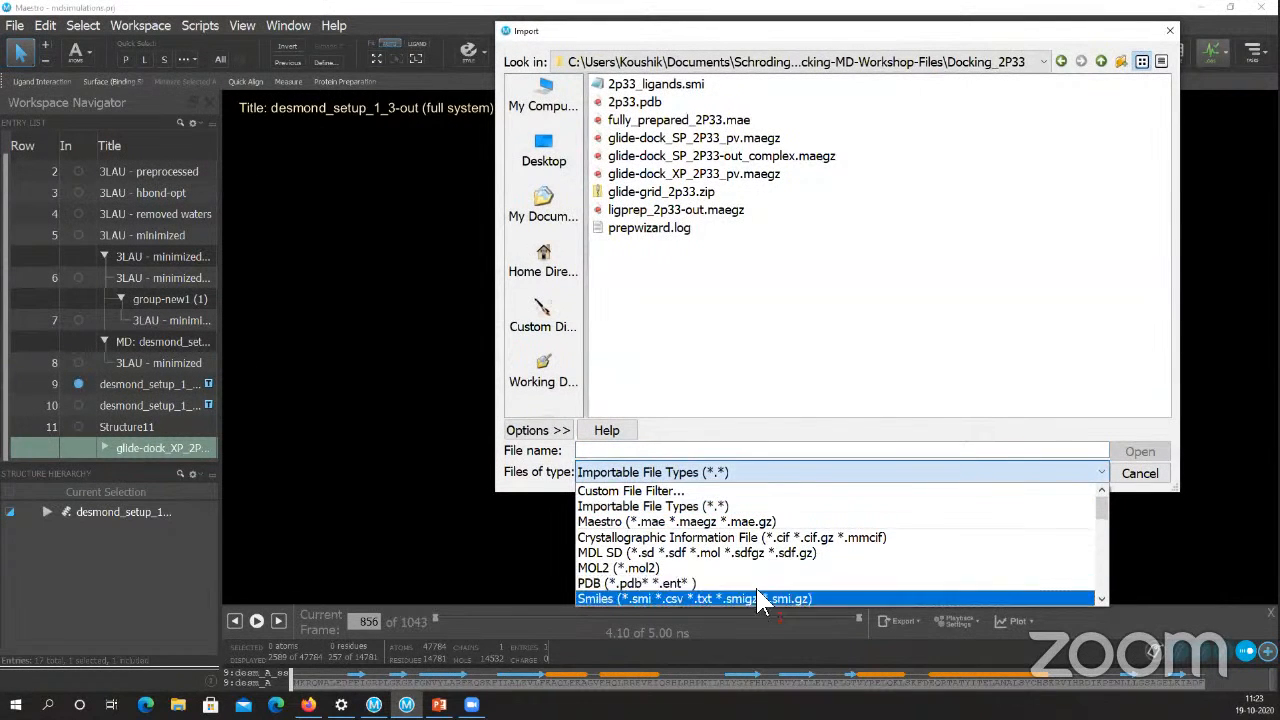
left_click(740, 506)
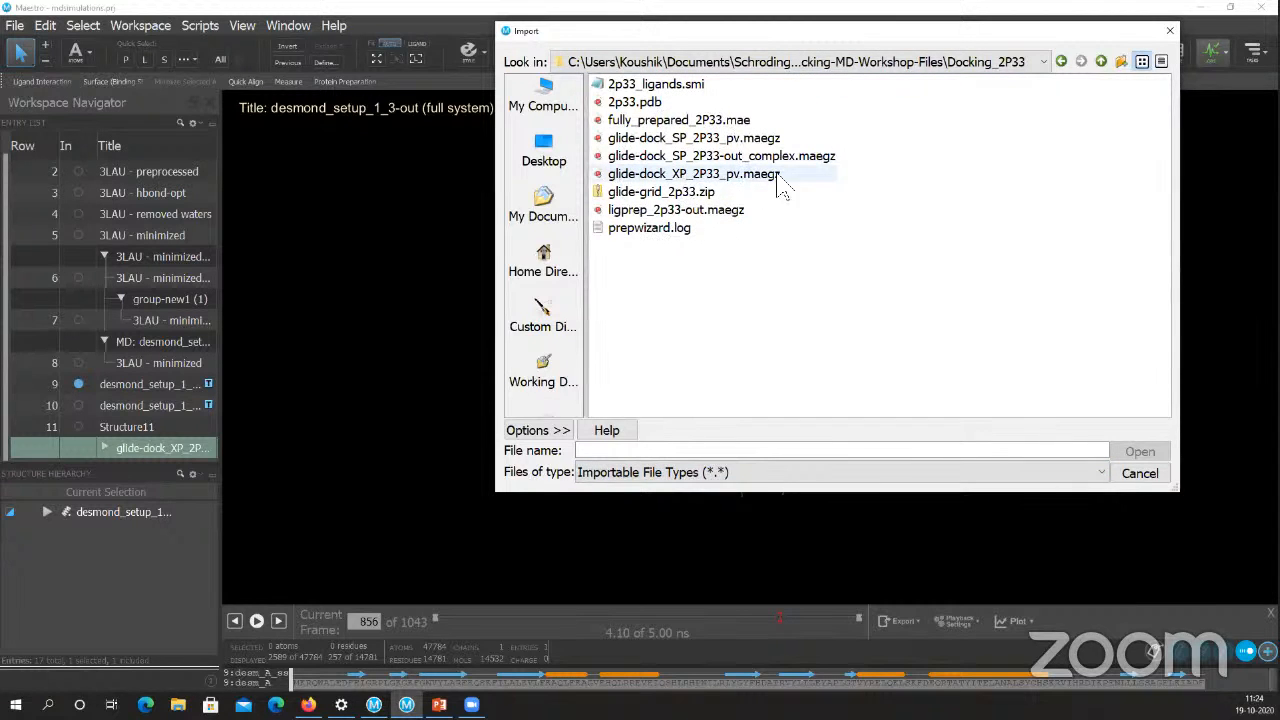
left_click(712, 175)
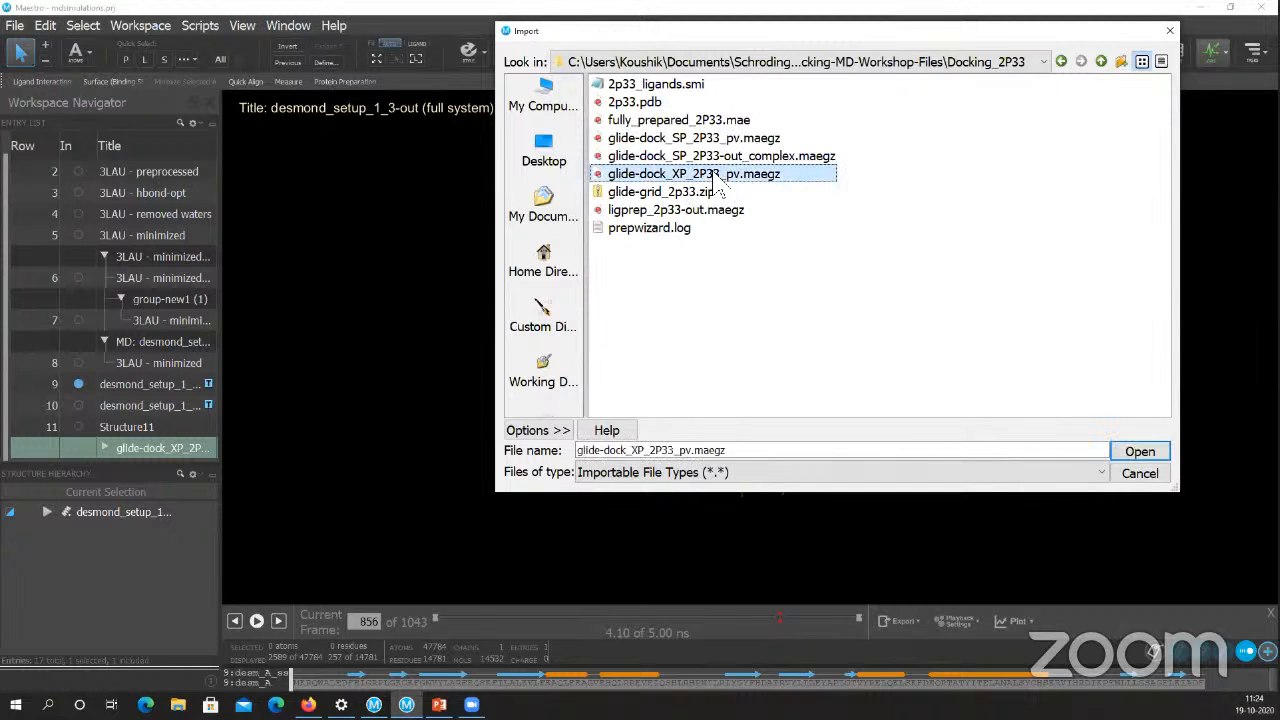
left_click(1140, 452)
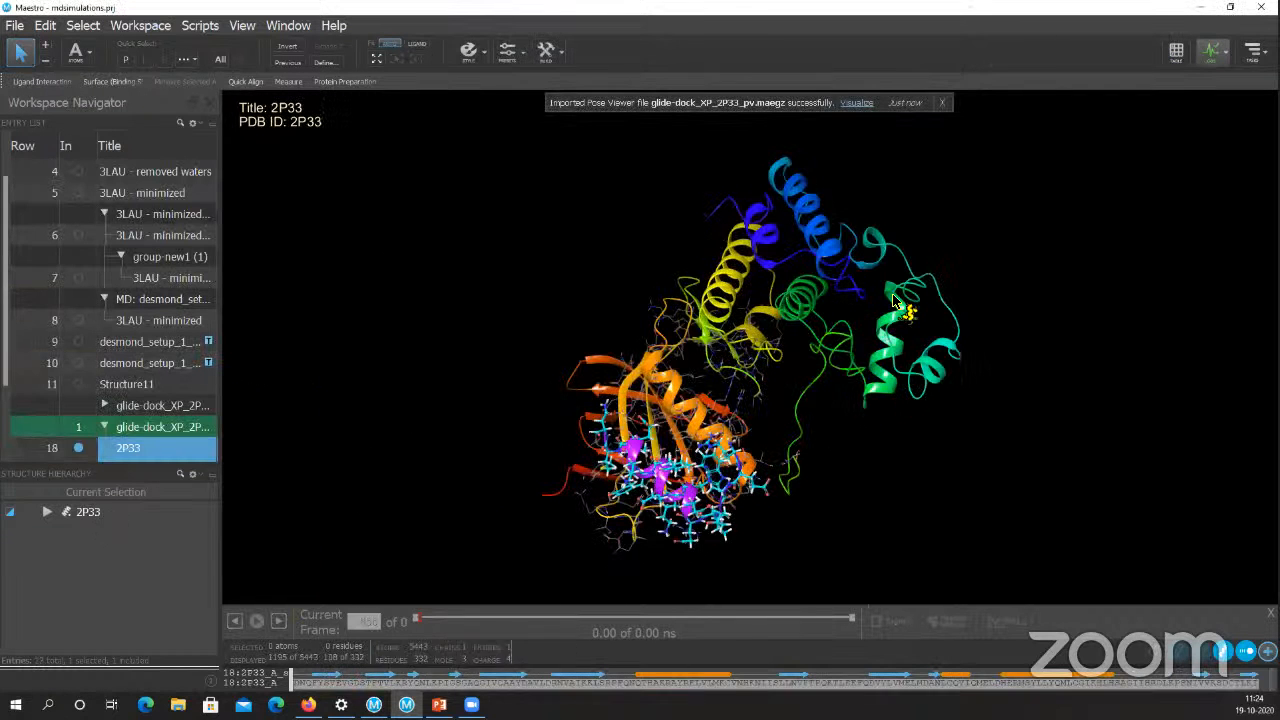
middle_click_drag(942, 241, 897, 607)
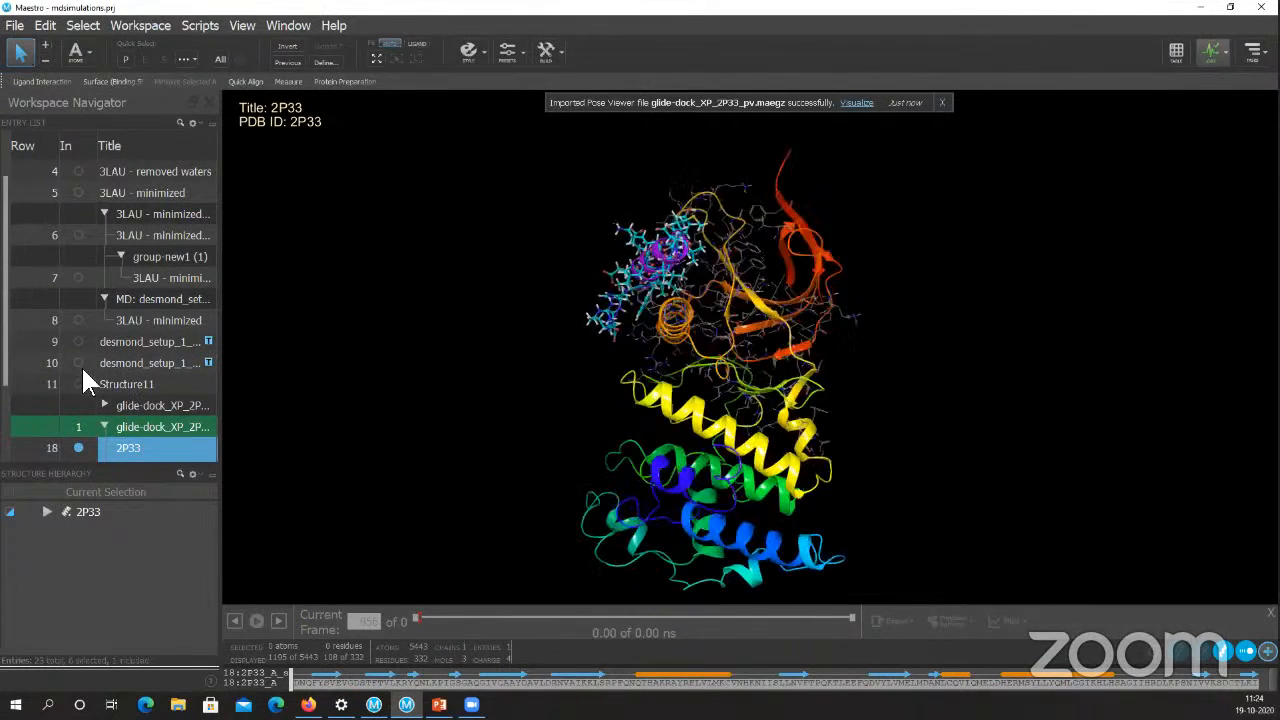
scroll(193, 366, "down", 2)
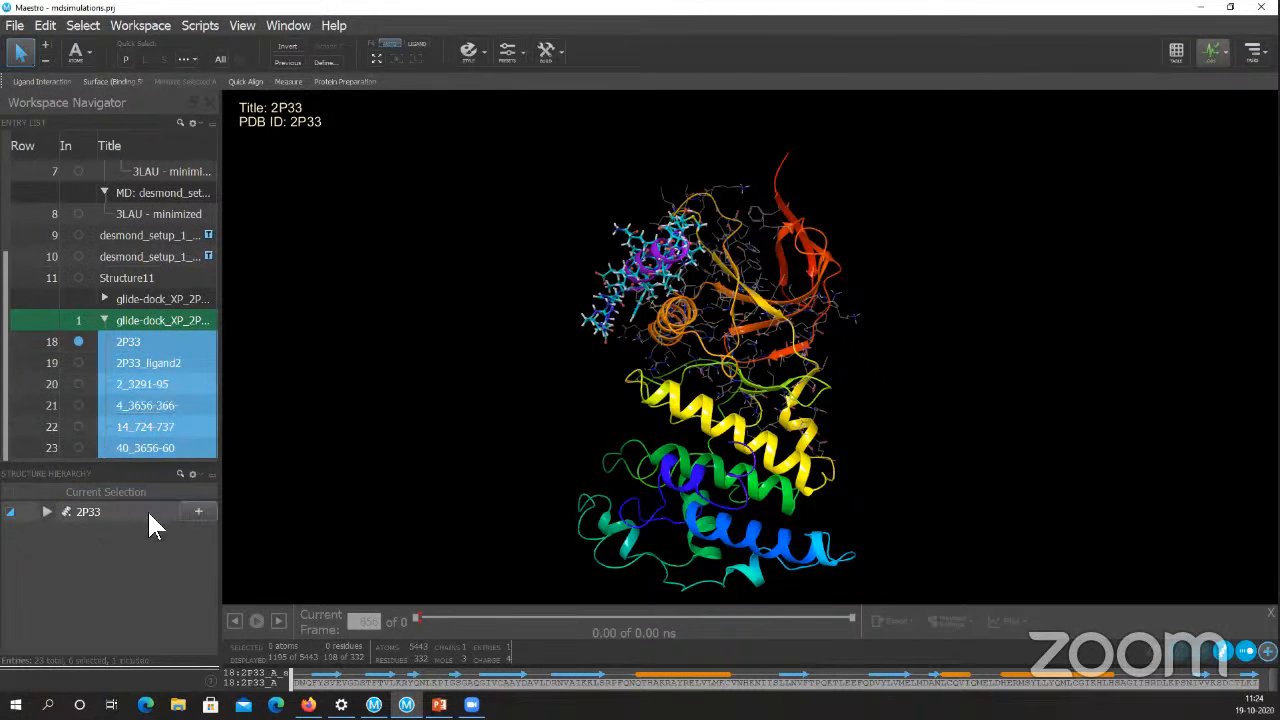
- Show the 2P33 protein as ribbons only and add 2P33_ligand2 to the workspace alongside it
left_click(185, 507)
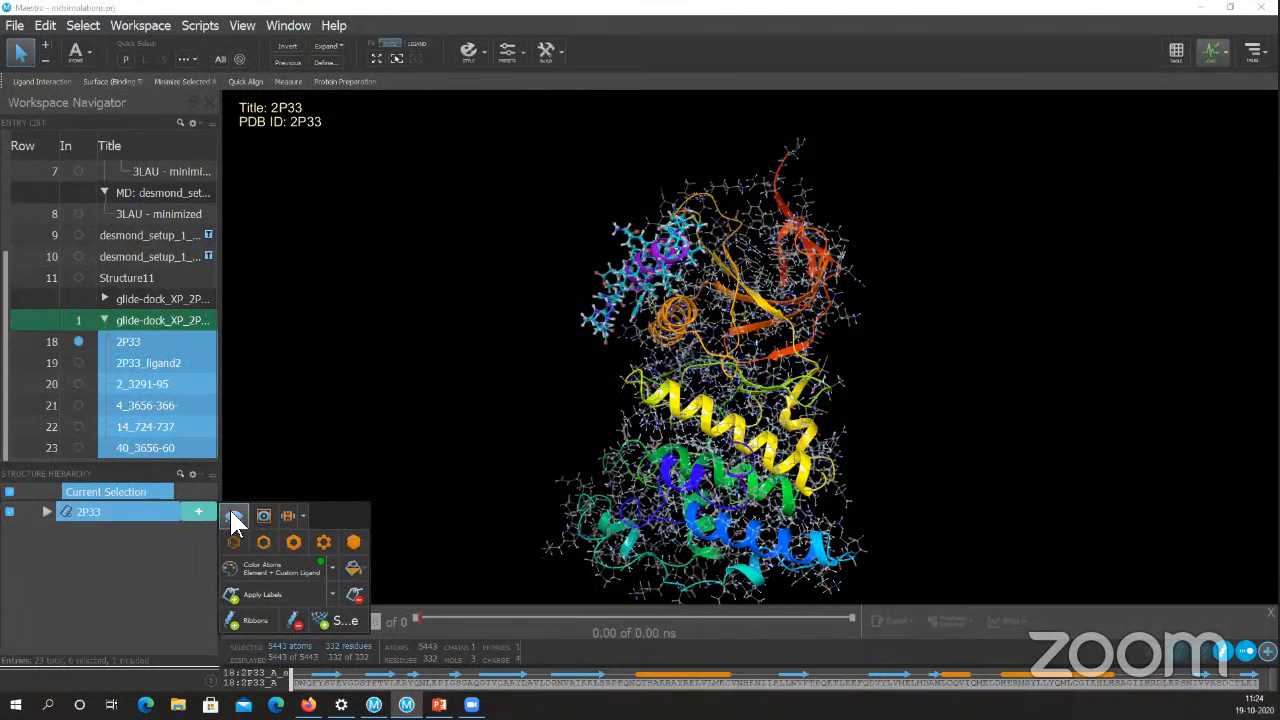
left_click(932, 366)
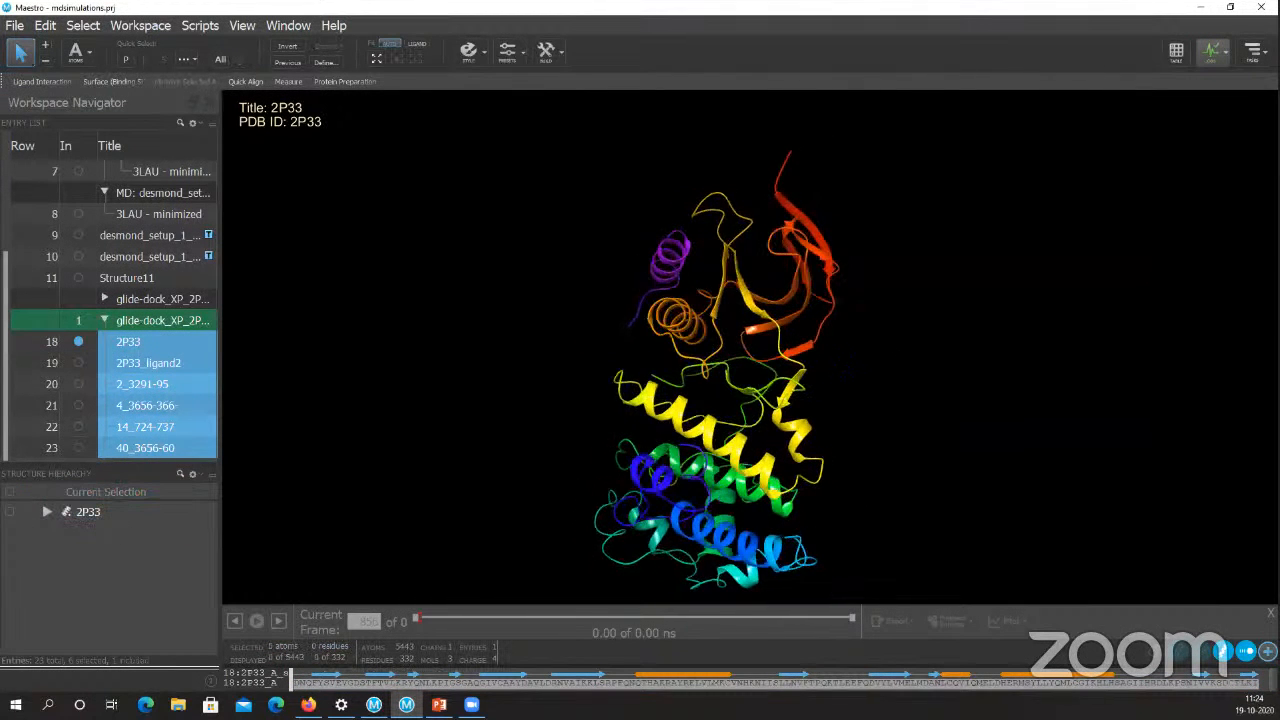
left_click(78, 363)
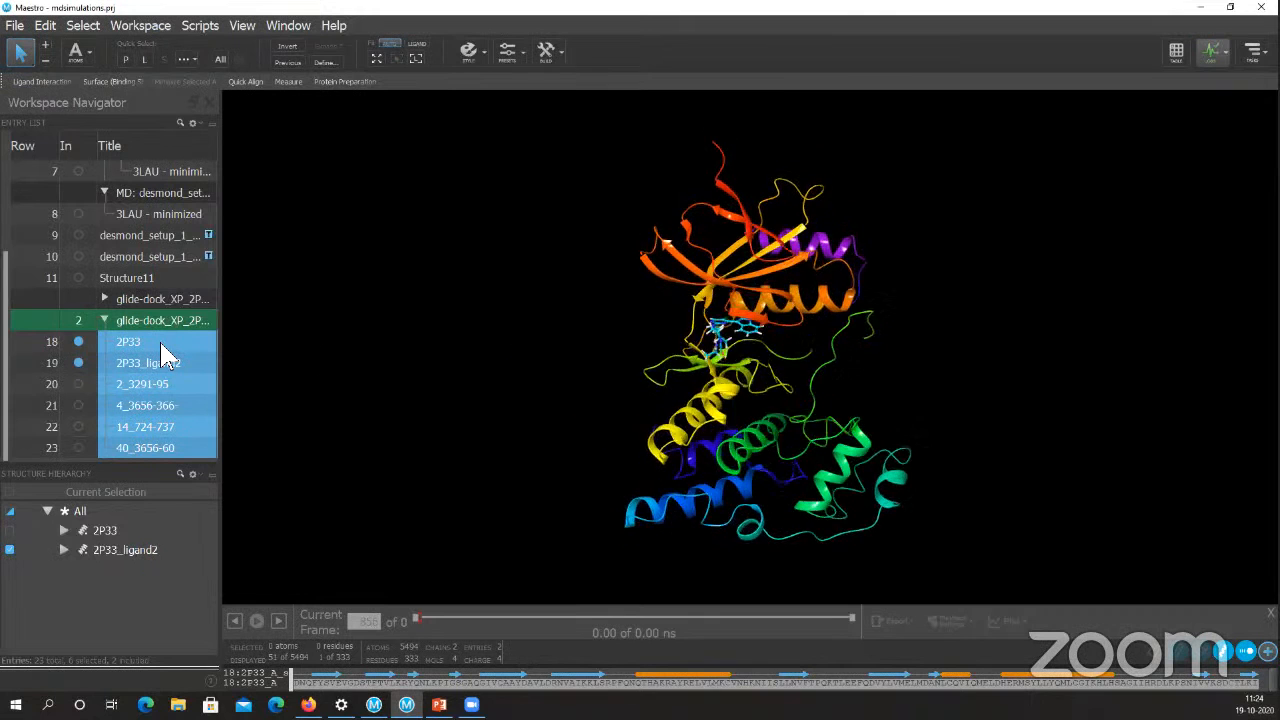
- Merge the selected 2P33 protein and its five docked ligand entries into one entry, and show the merged complex in the workspace
right_click(234, 420)
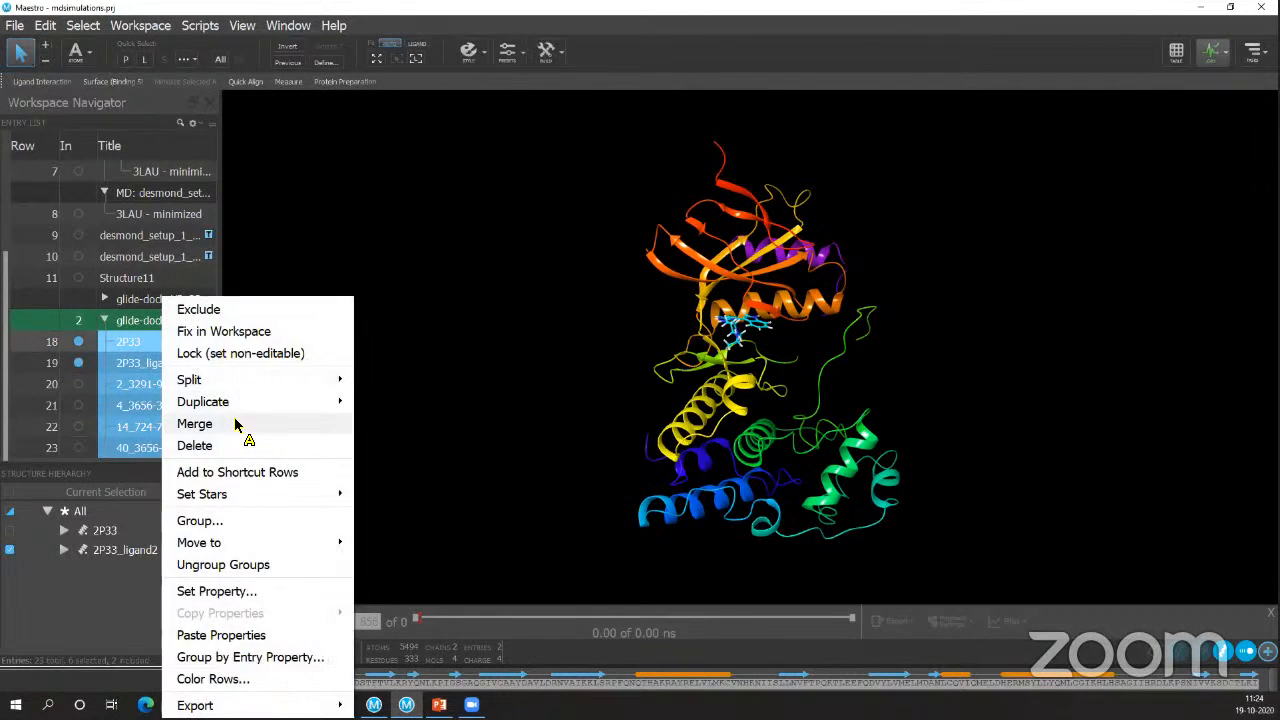
left_click(246, 429)
left_click(78, 447)
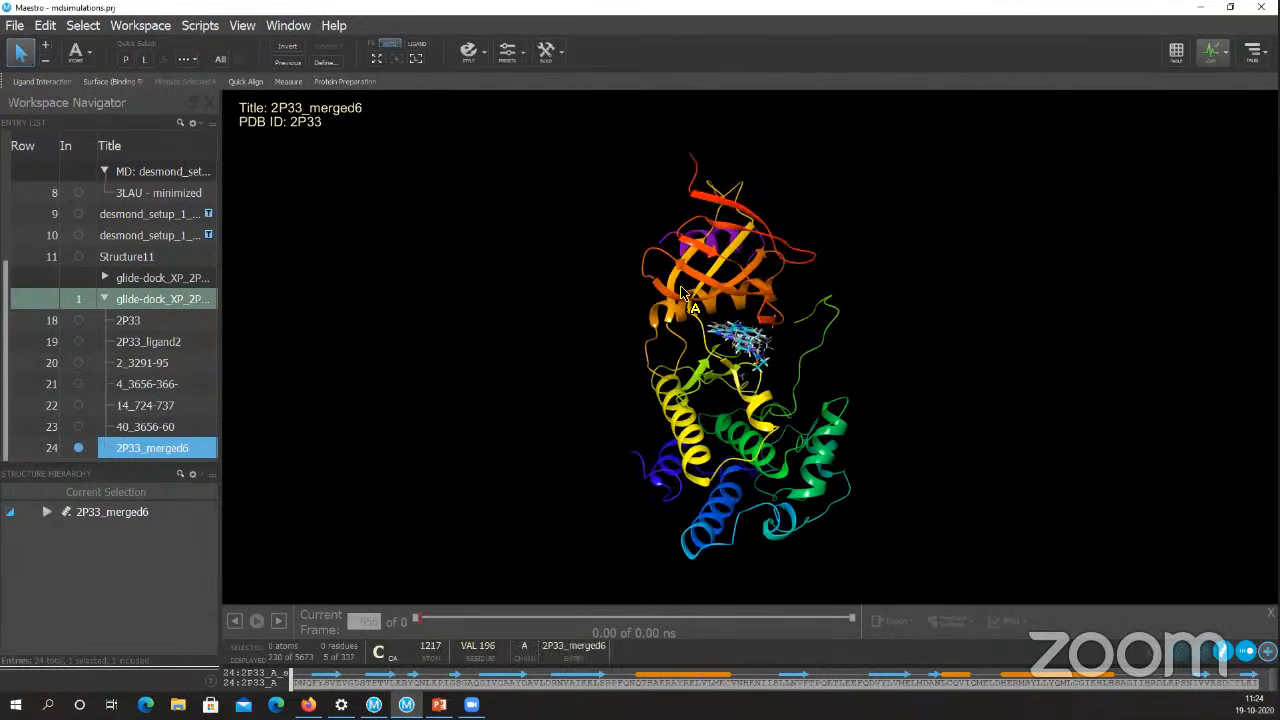
scroll(591, 329, "up", 3)
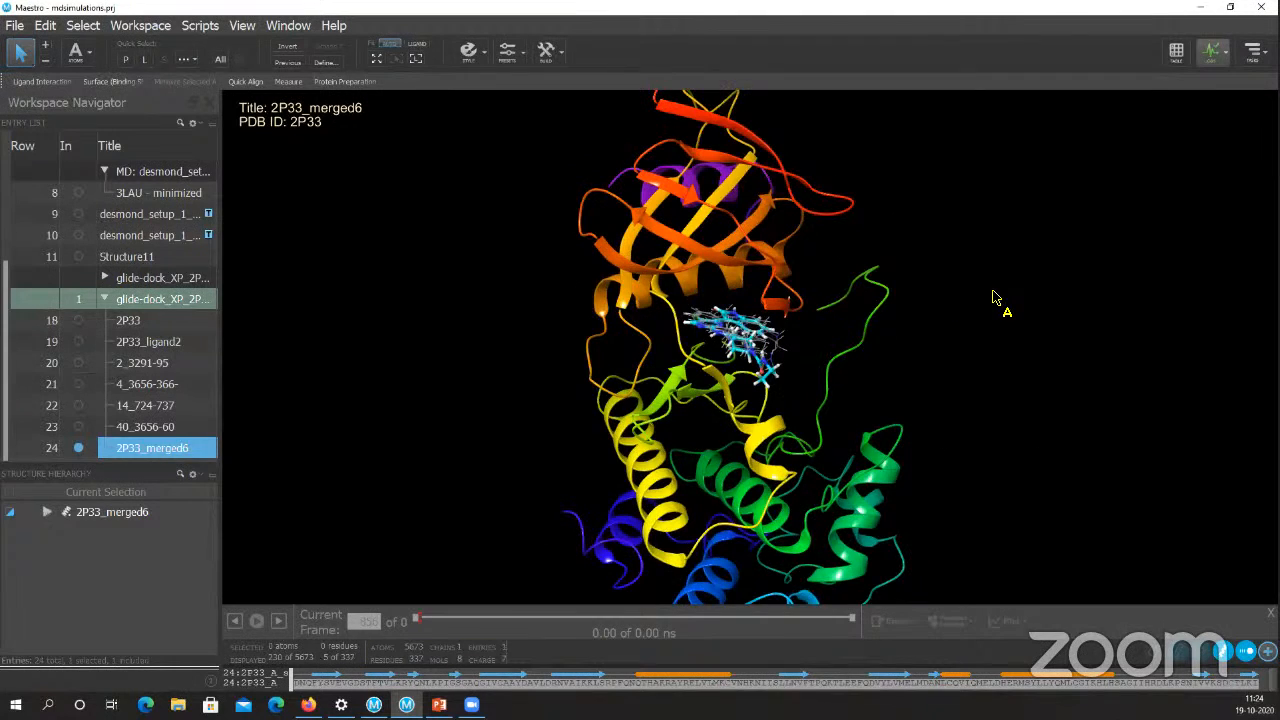
scroll(950, 322, "down", 3)
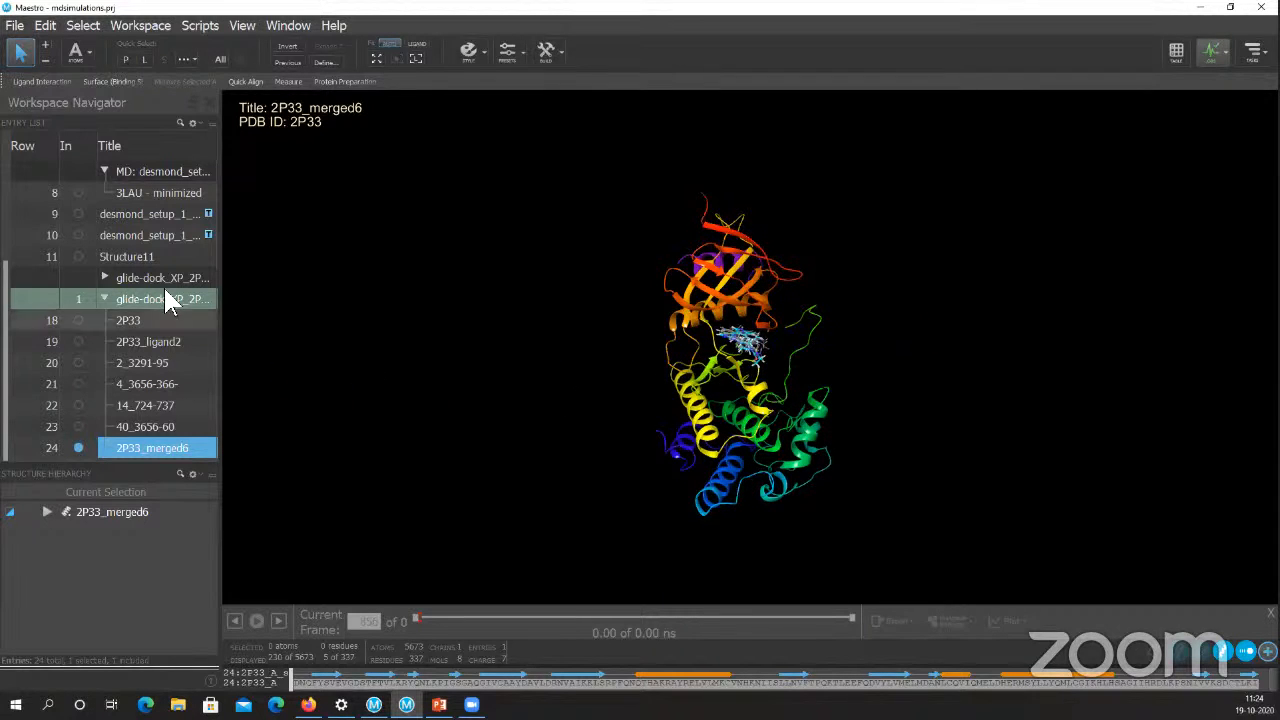
- Look over the importable docking files in the Docking_2P33 folder and cancel the import
left_click(15, 25)
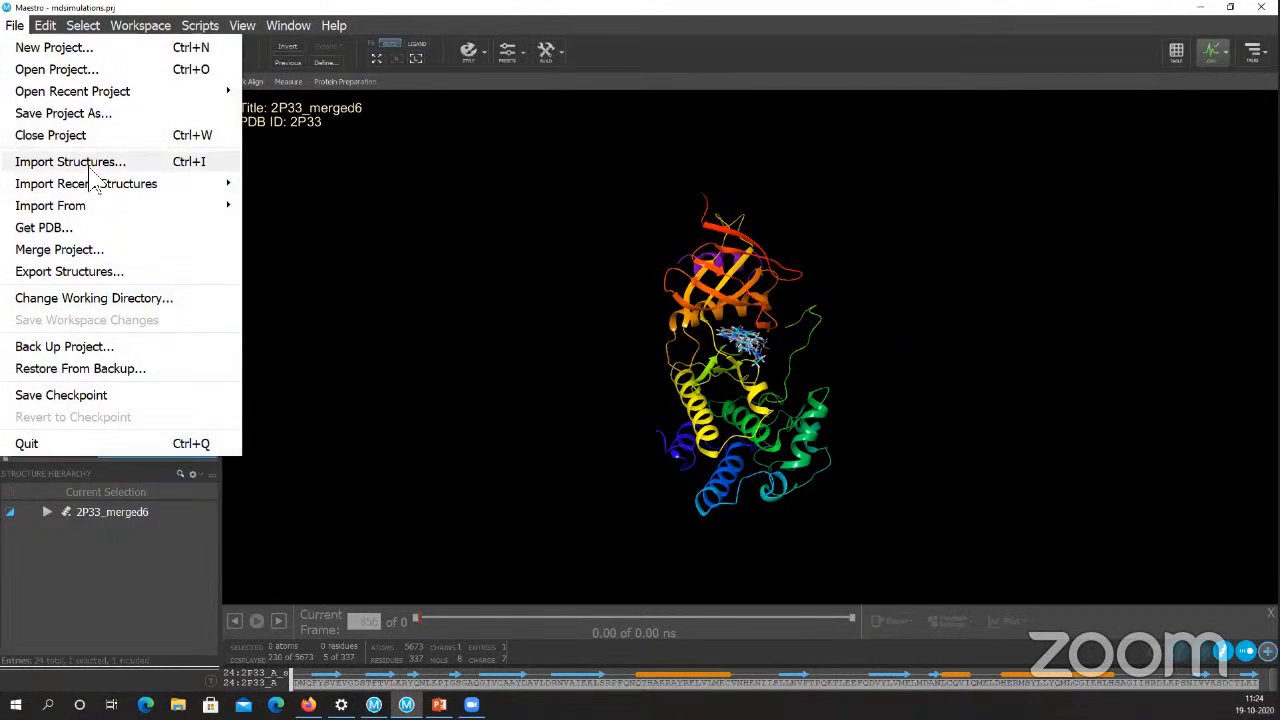
left_click(70, 164)
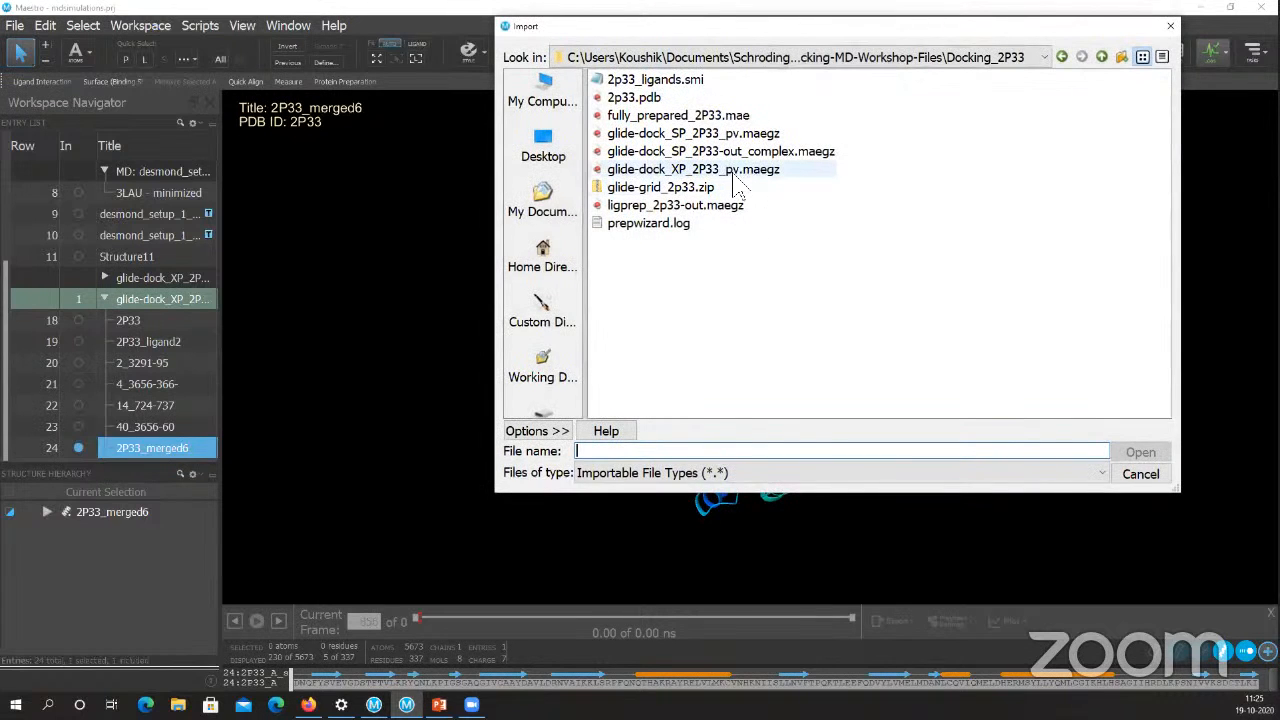
left_click(1140, 474)
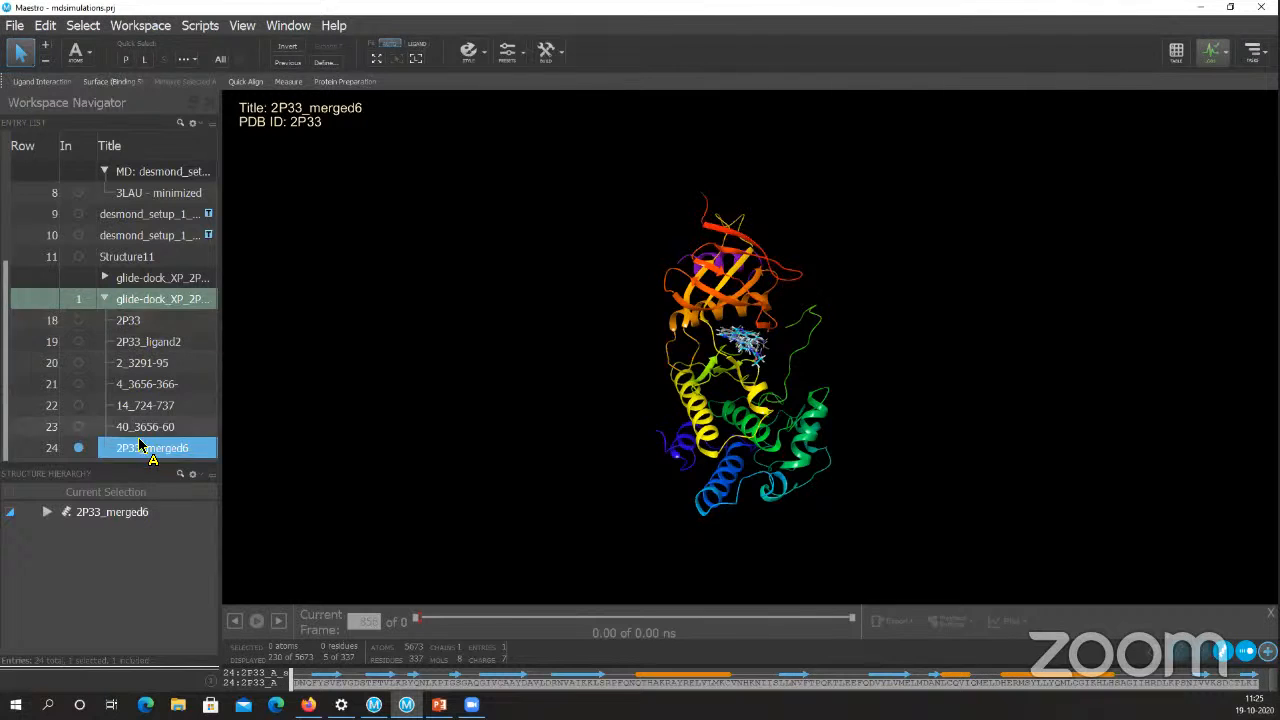
- View 2P33 together with ligand 2_3291-95, check the ligand entry's available operations, and return to viewing the merged complex
left_click(78, 320)
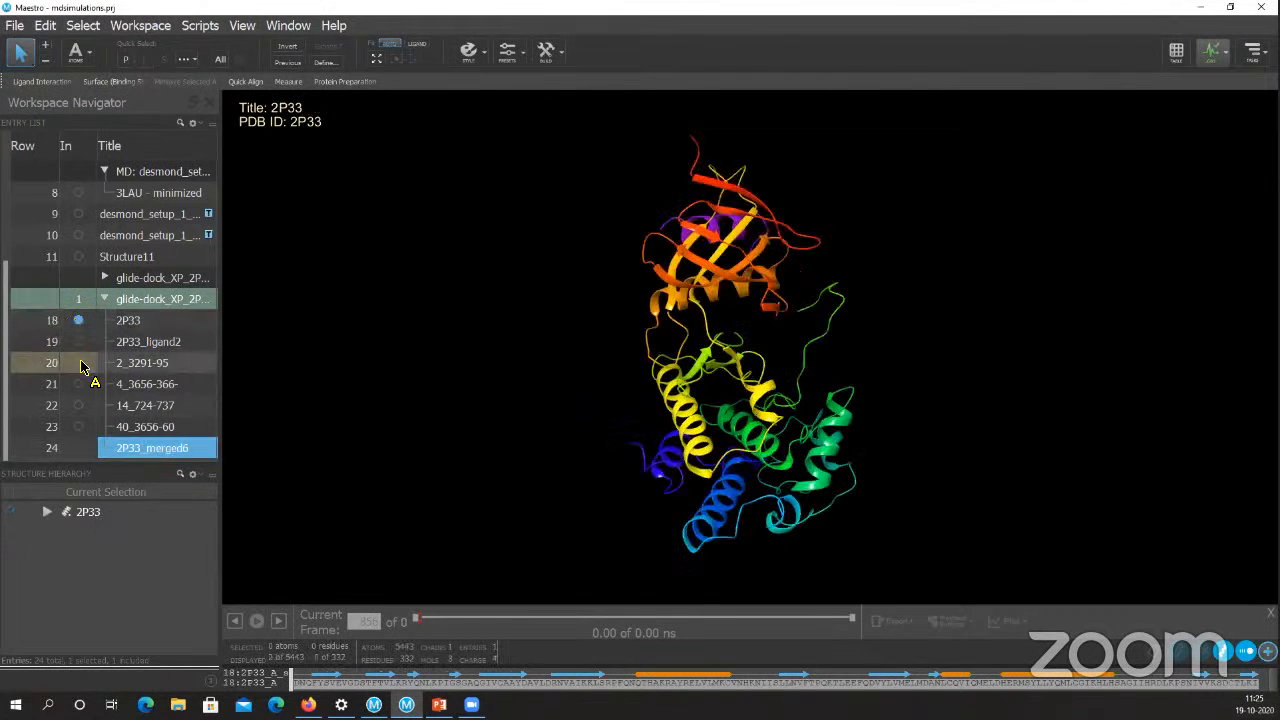
left_click(79, 363)
right_click(134, 363)
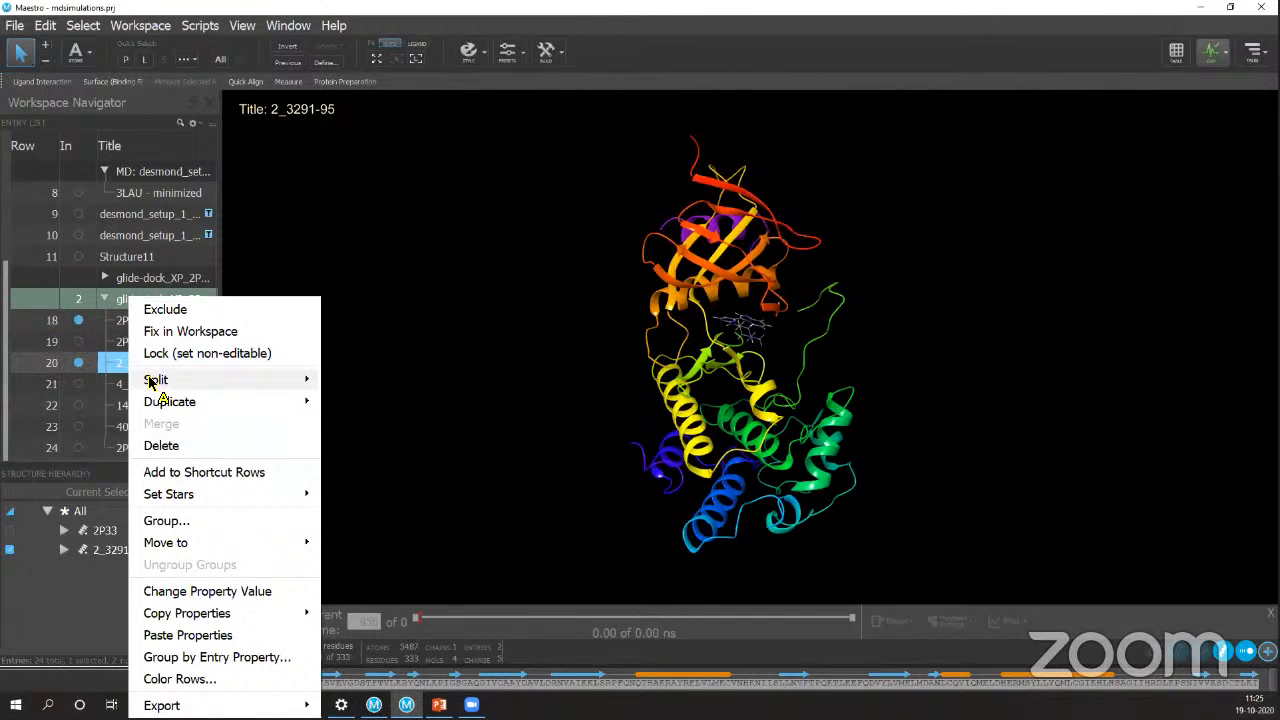
left_click(513, 287)
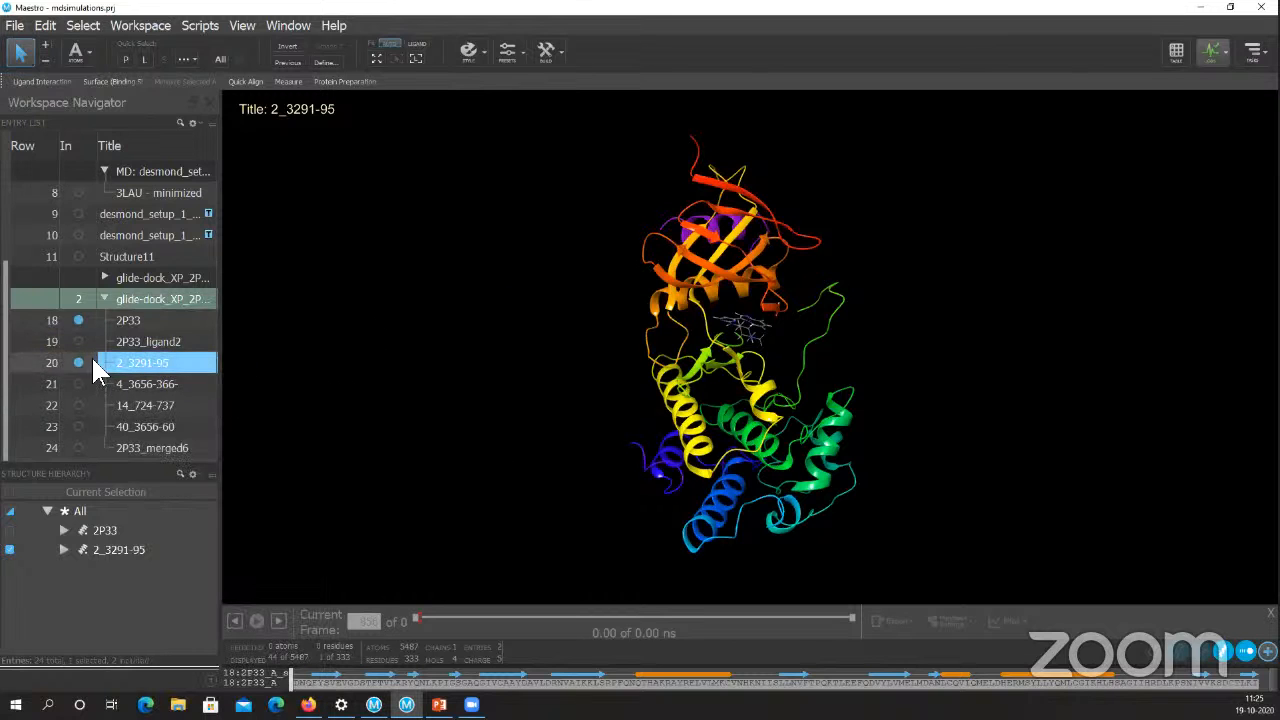
left_click(78, 448)
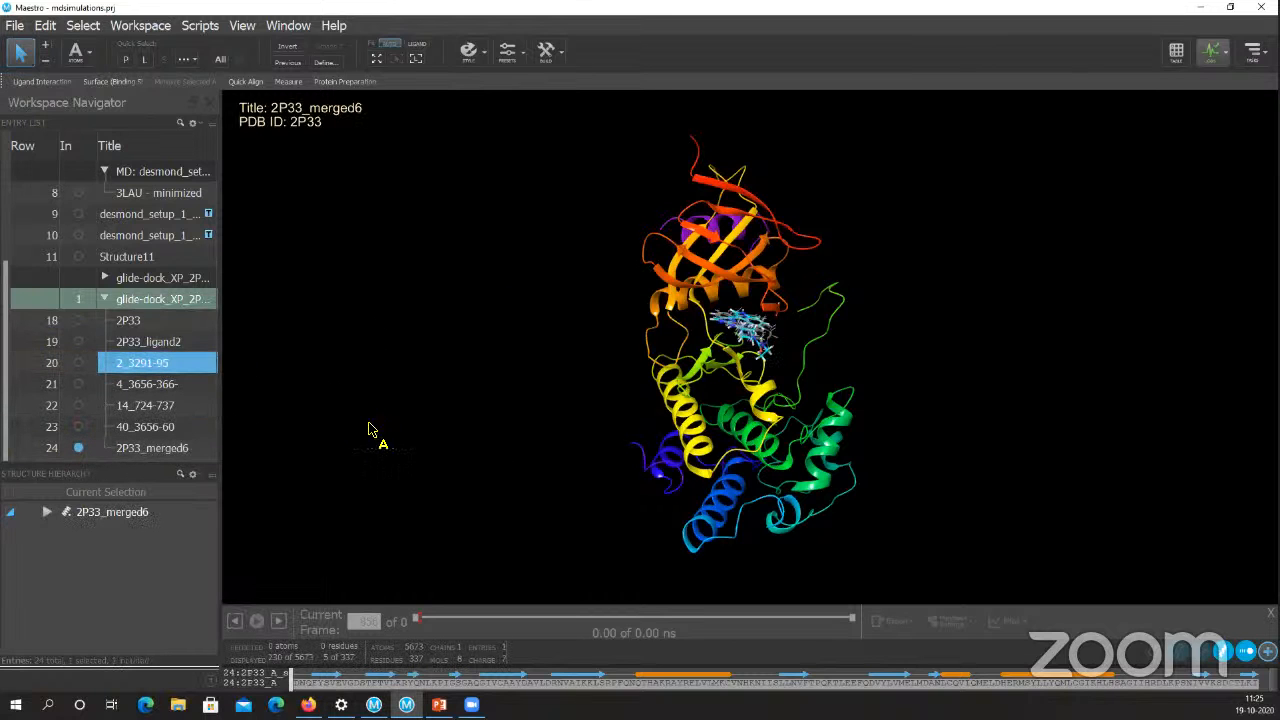
middle_click_drag(1000, 350, 935, 355)
middle_click_drag(250, 493, 170, 425)
- Select 2P33 with 2P33_ligand2, check the Merge option for the pair, and dismiss it without merging
left_click(170, 320)
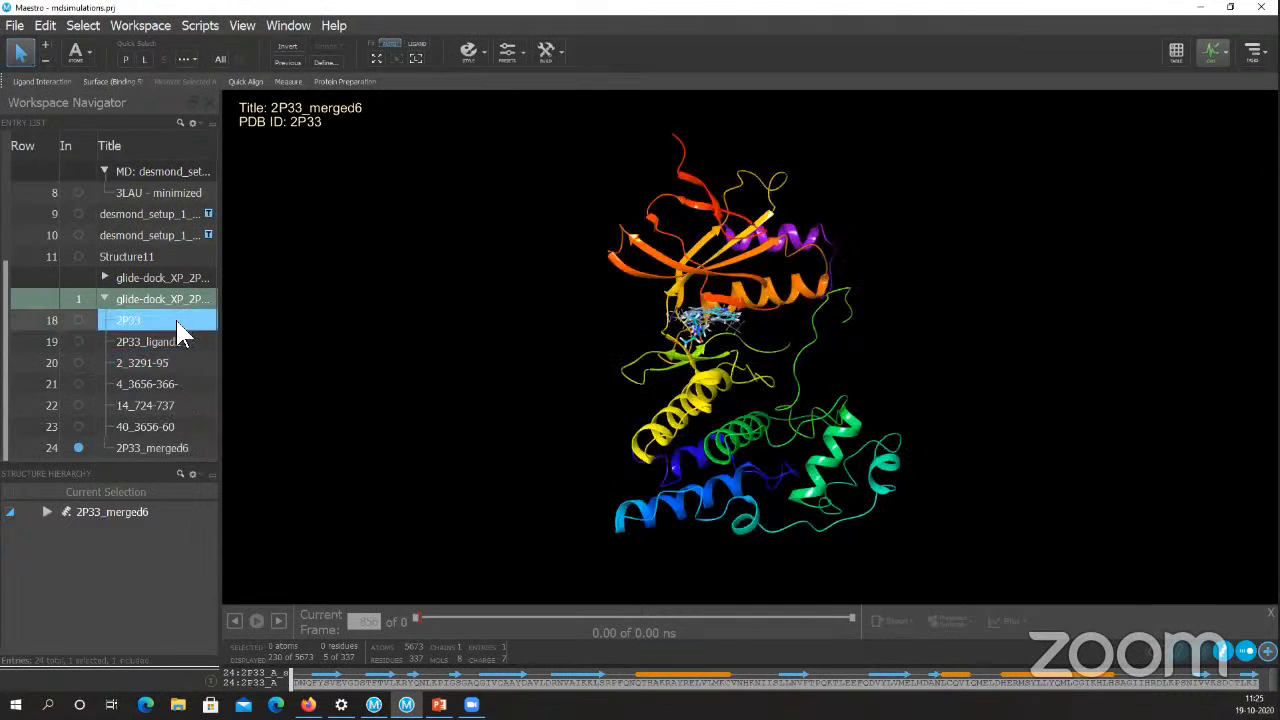
left_click(176, 362)
left_click(185, 320)
left_click(180, 341, "ctrl")
right_click(180, 341)
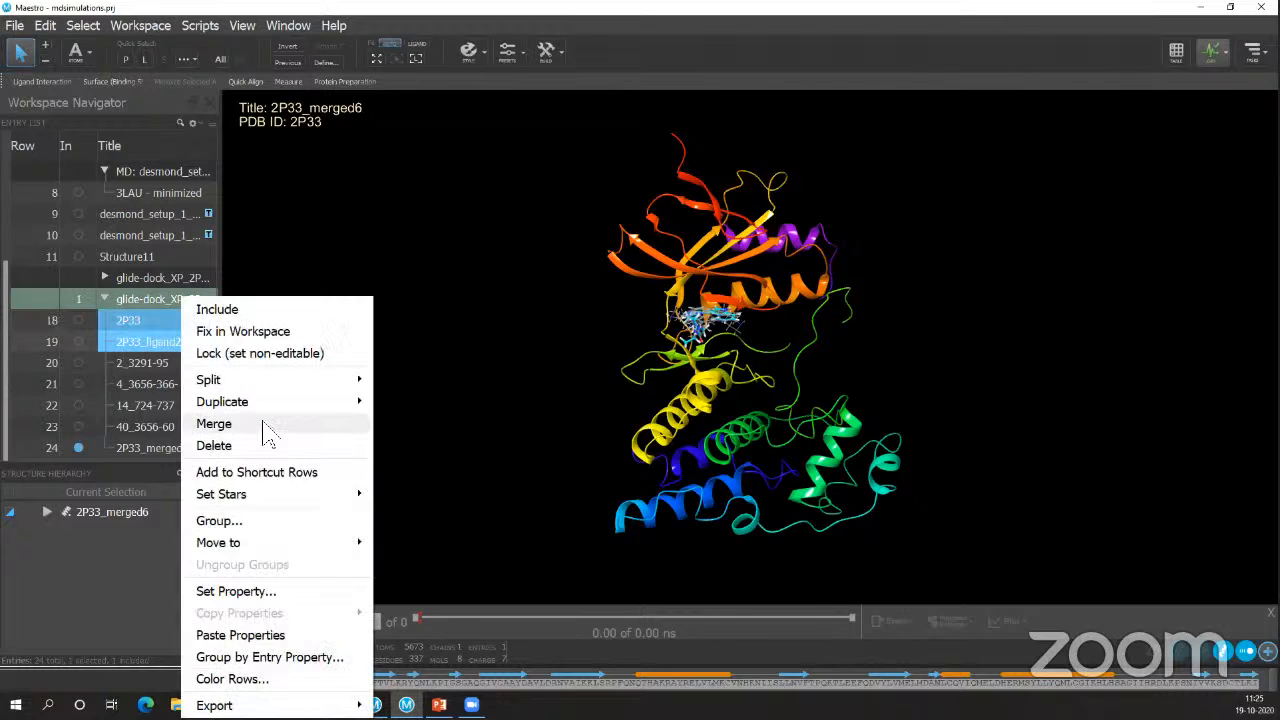
left_click(460, 398)
- Select 2P33 with ligand 4_3656-366-, check the Merge option for the pair, and dismiss it without merging
left_click(182, 362)
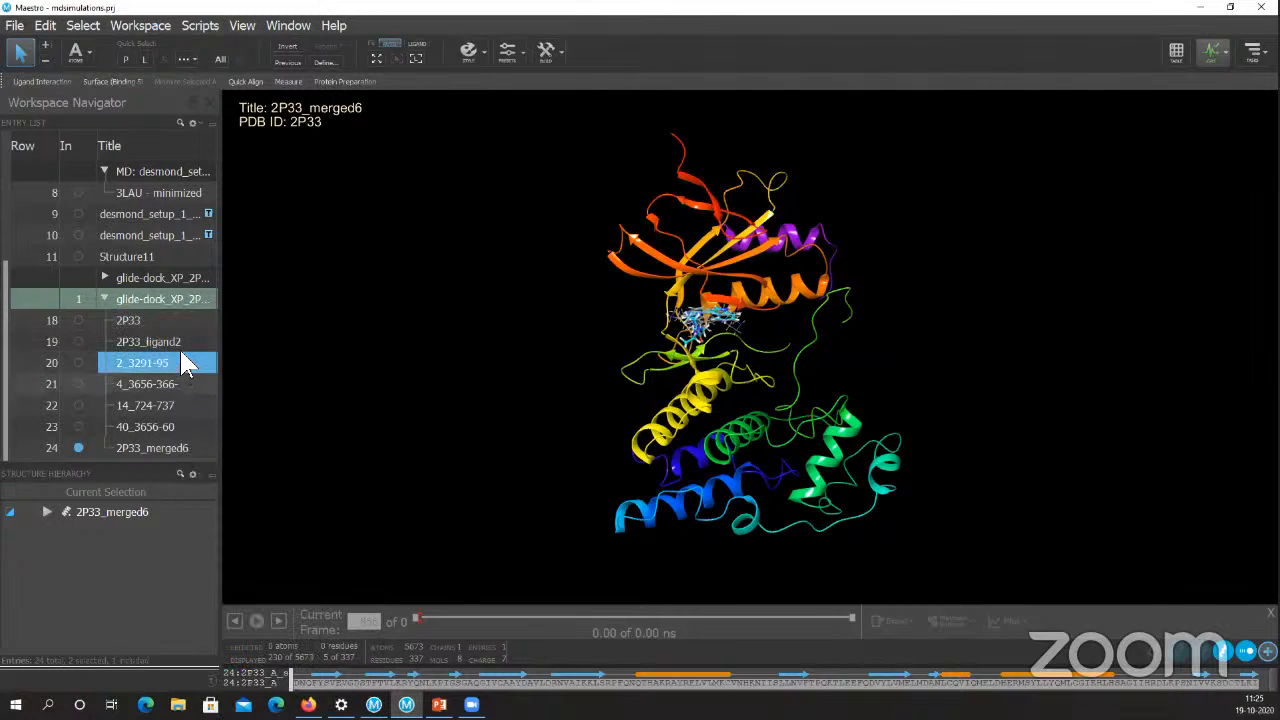
left_click(177, 319)
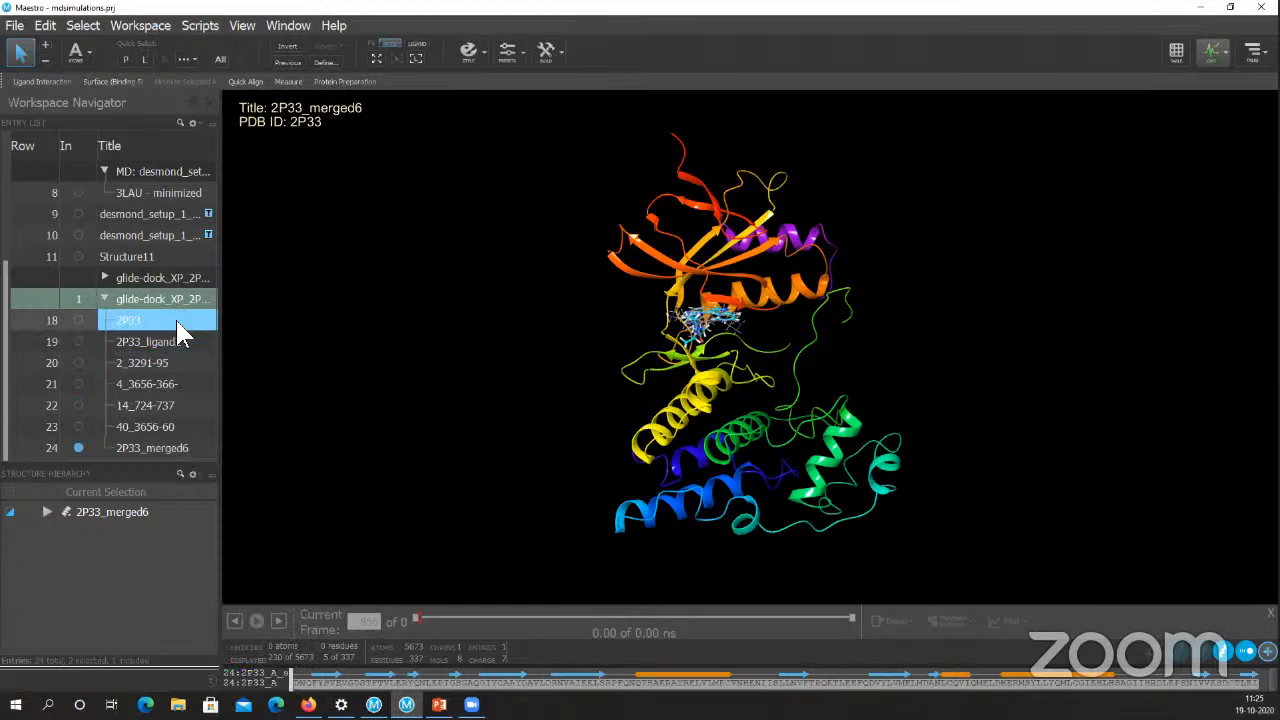
left_click(176, 384, "ctrl")
right_click(177, 383)
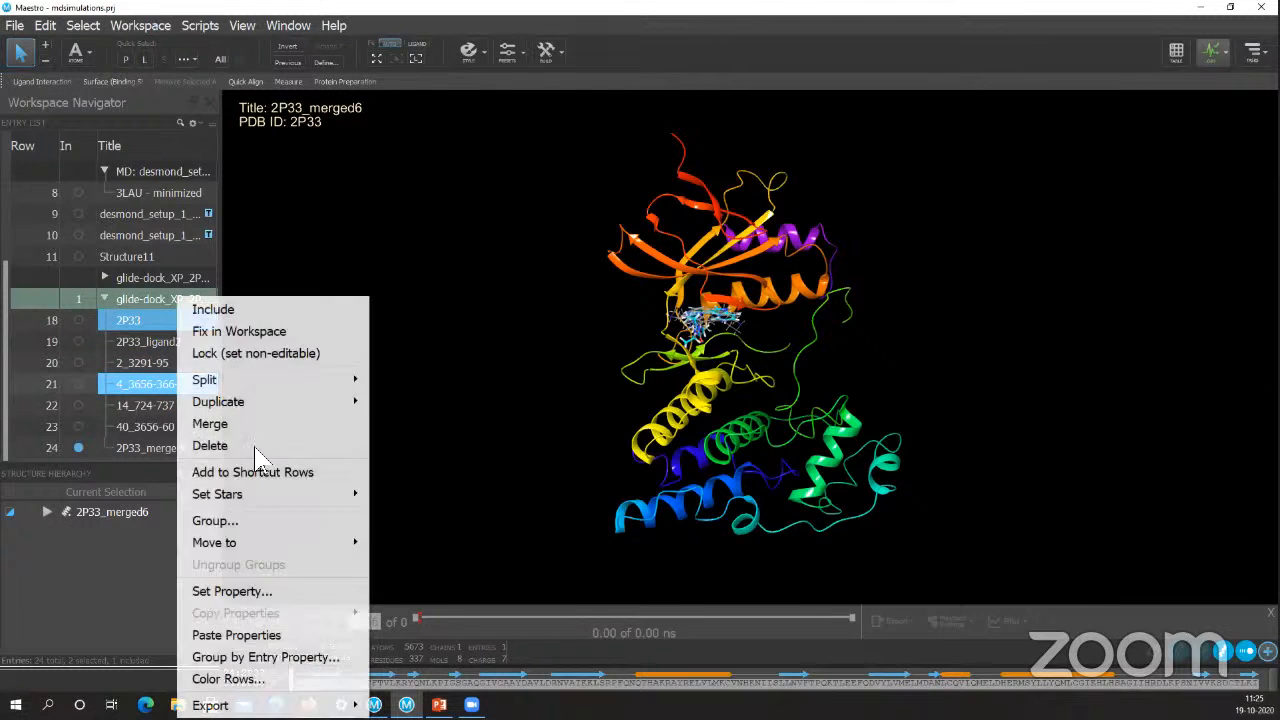
left_click(392, 412)
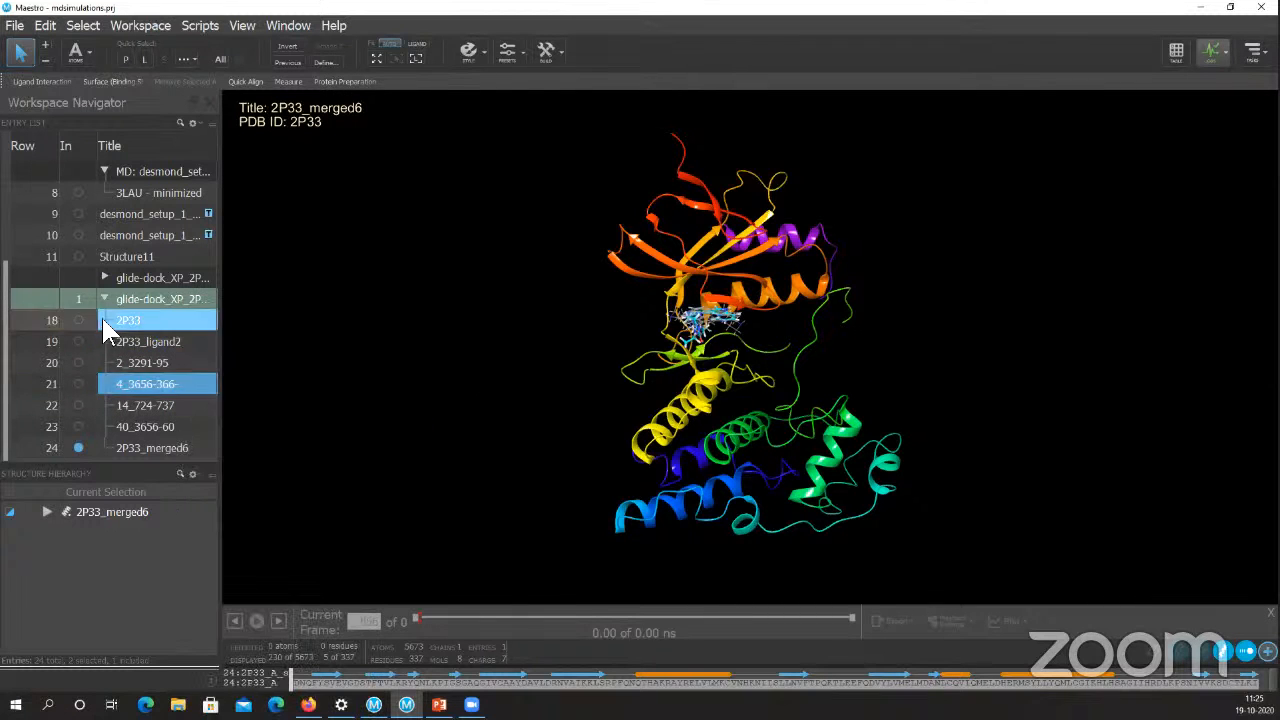
- Select 2P33 with ligand 14_724-737, check the Merge option for the pair, and dismiss it without merging
left_click(149, 300)
left_click(156, 318)
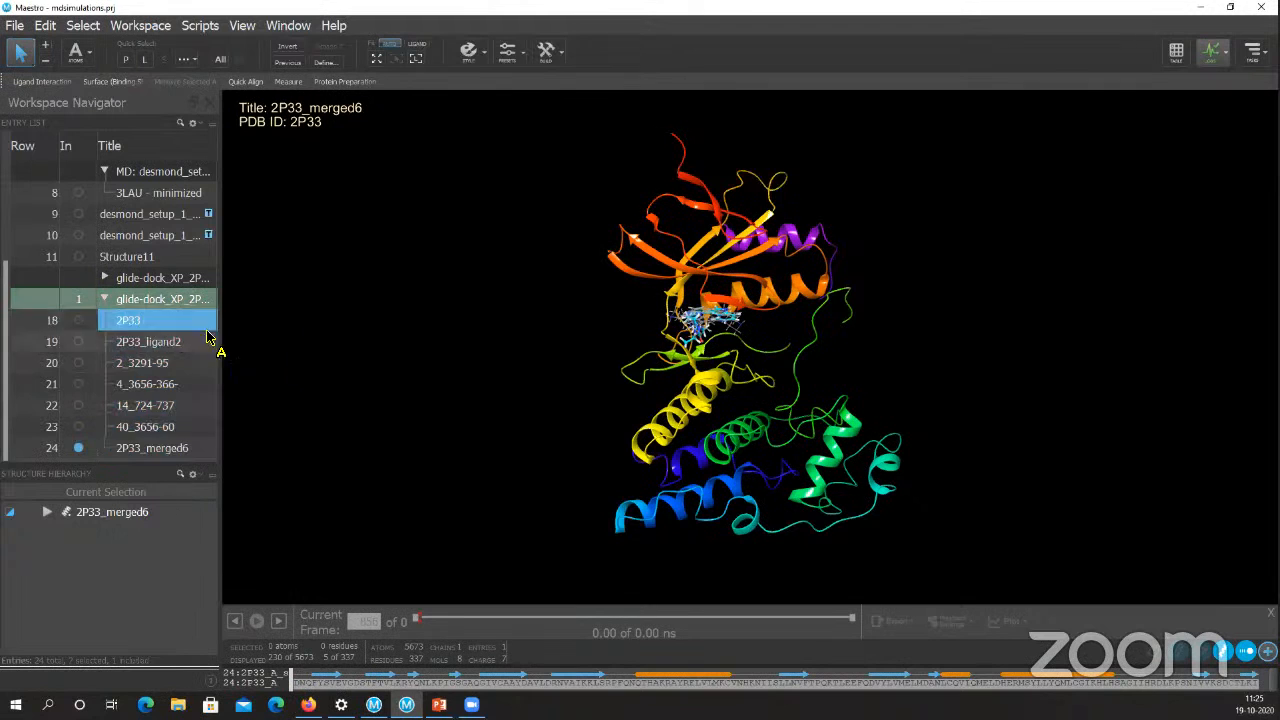
left_click(158, 405, "ctrl")
right_click(162, 410)
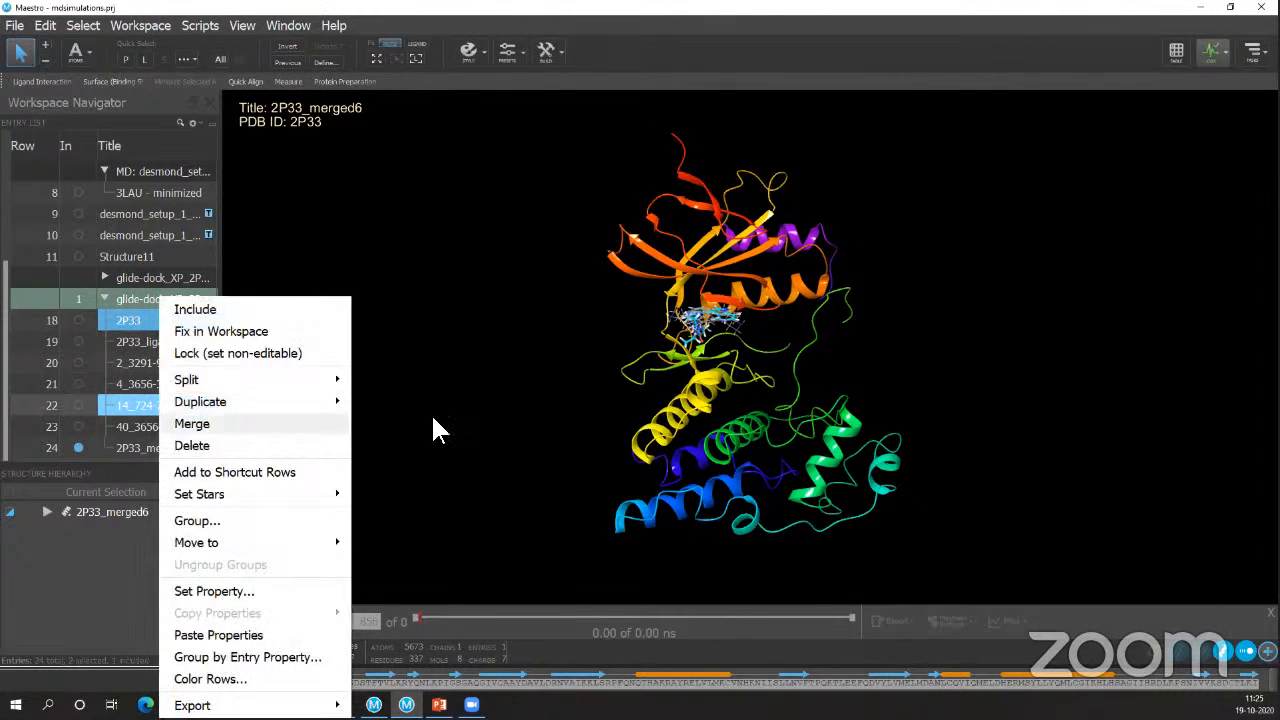
left_click(456, 424)
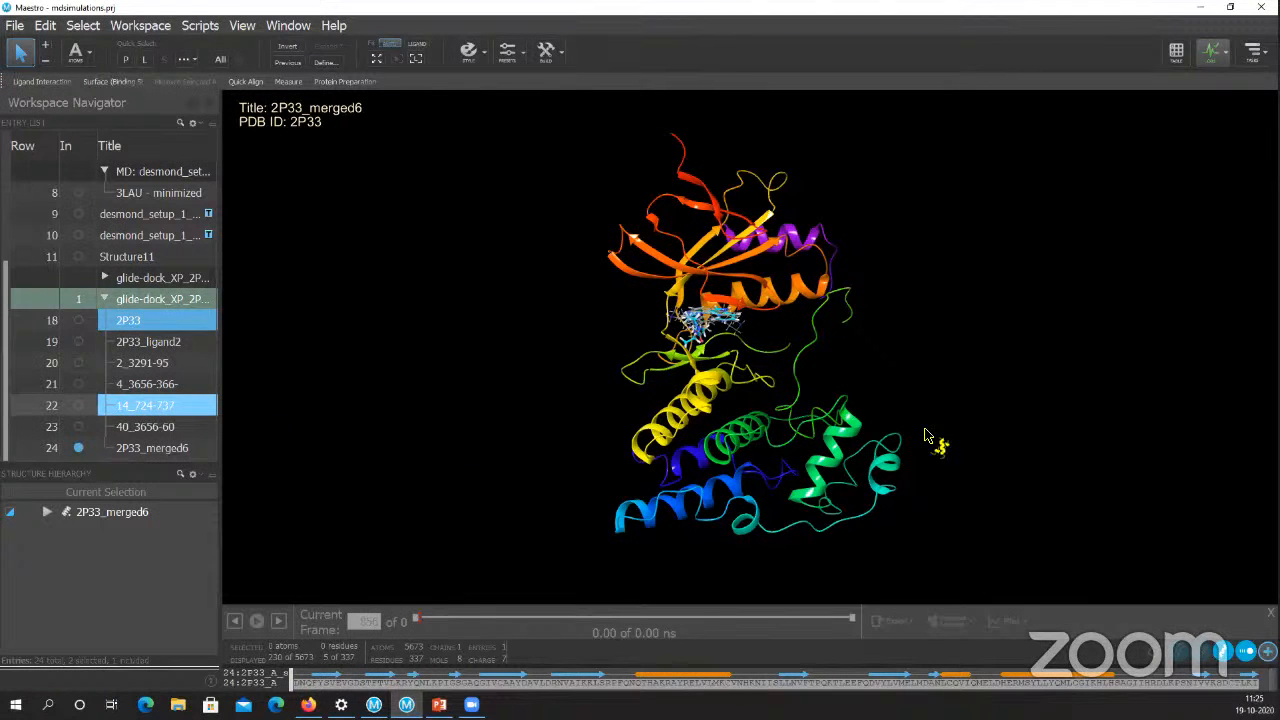
- Show the full-system desmond_setup_1_3-out trajectory, open its movie export settings, and set the resolution to 1280 X 1024
left_click(75, 212)
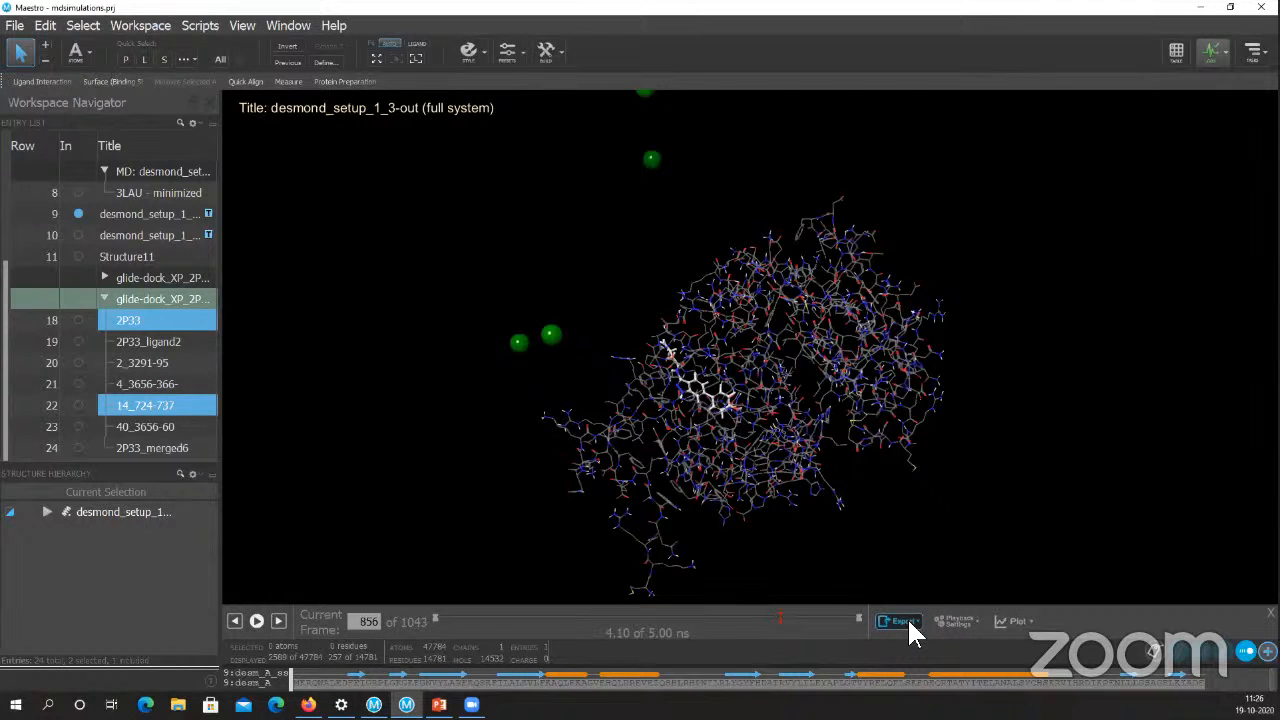
left_click(903, 622)
left_click(900, 568)
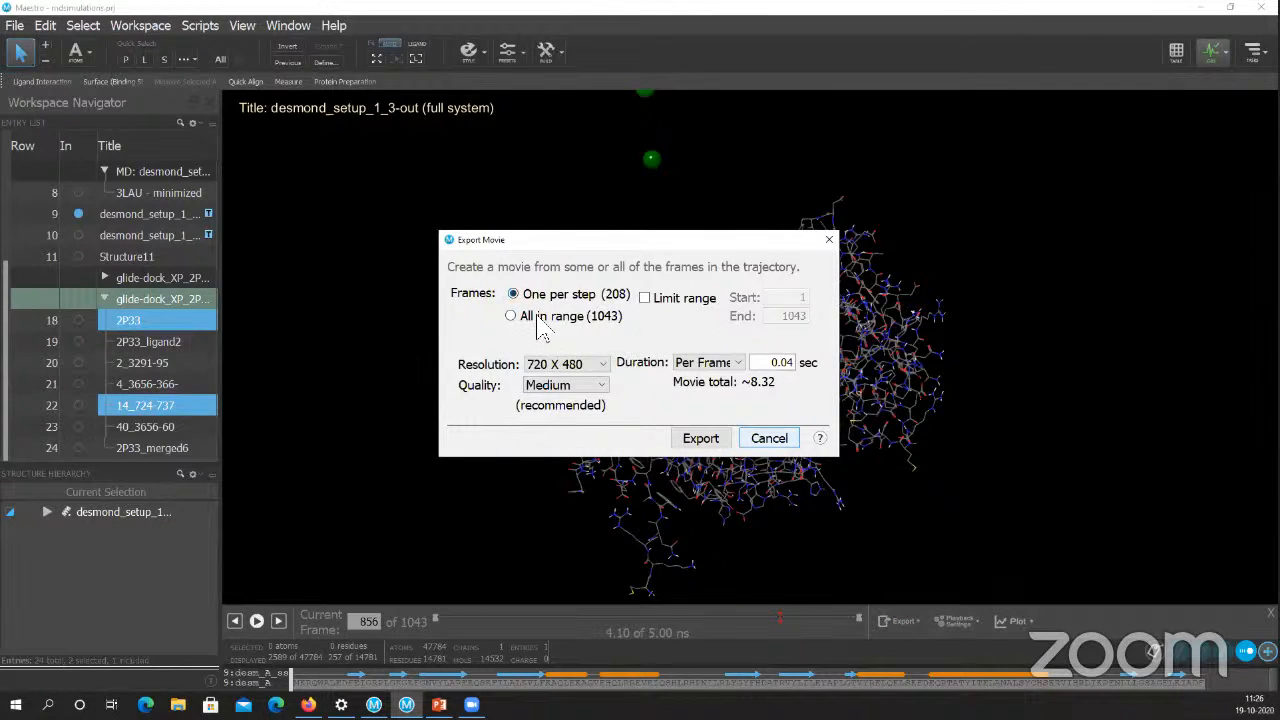
left_click(597, 366)
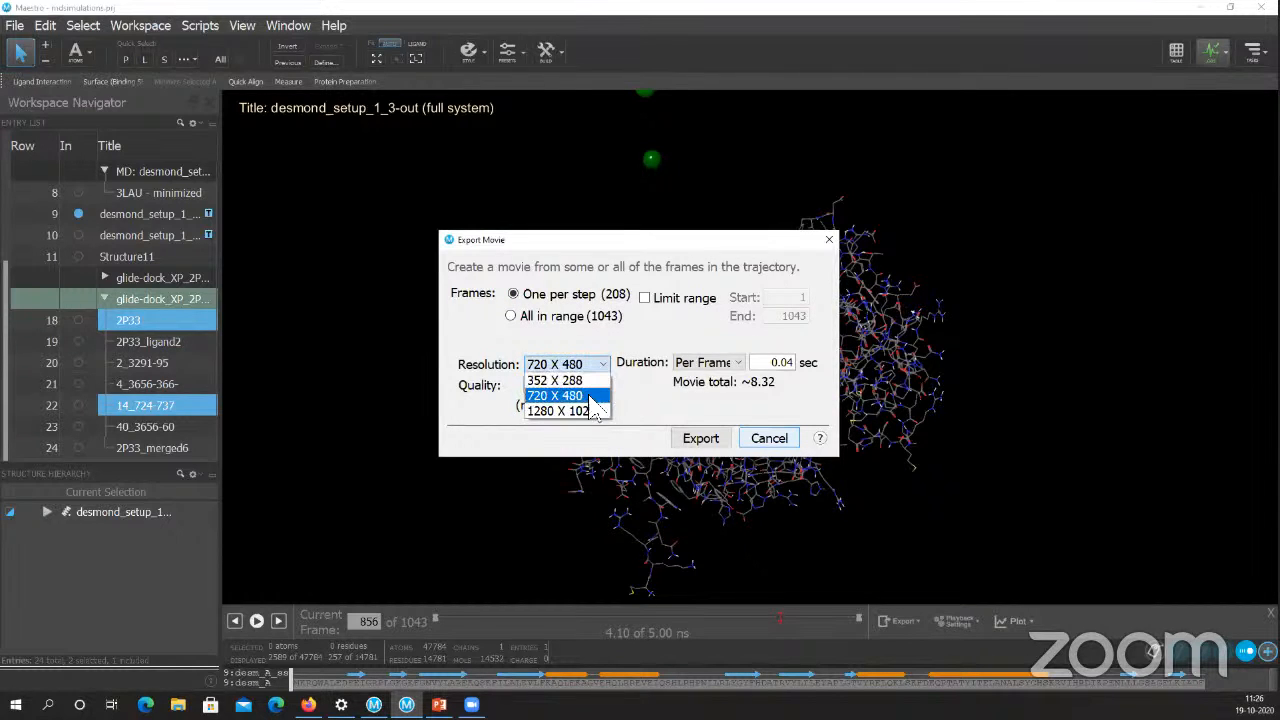
left_click(556, 410)
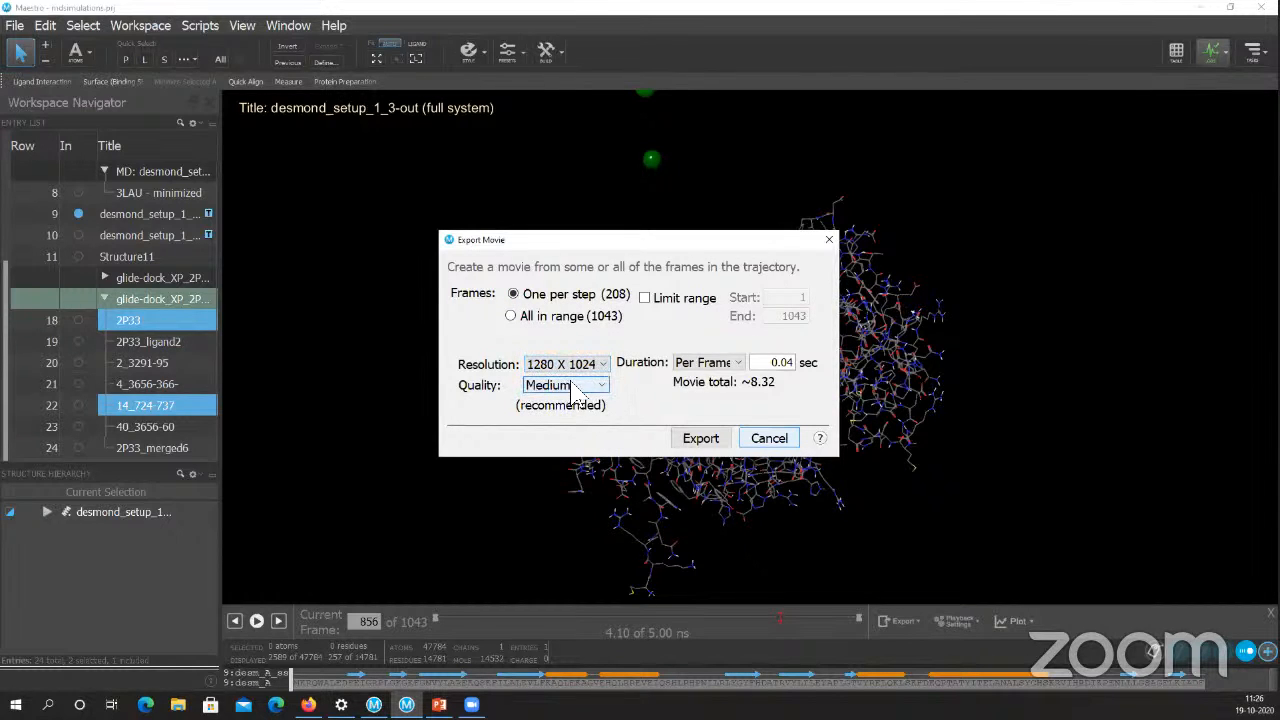
- Review the movie's quality and duration options, cancel the export, and examine the ligand region of the trajectory structure
left_click(590, 387)
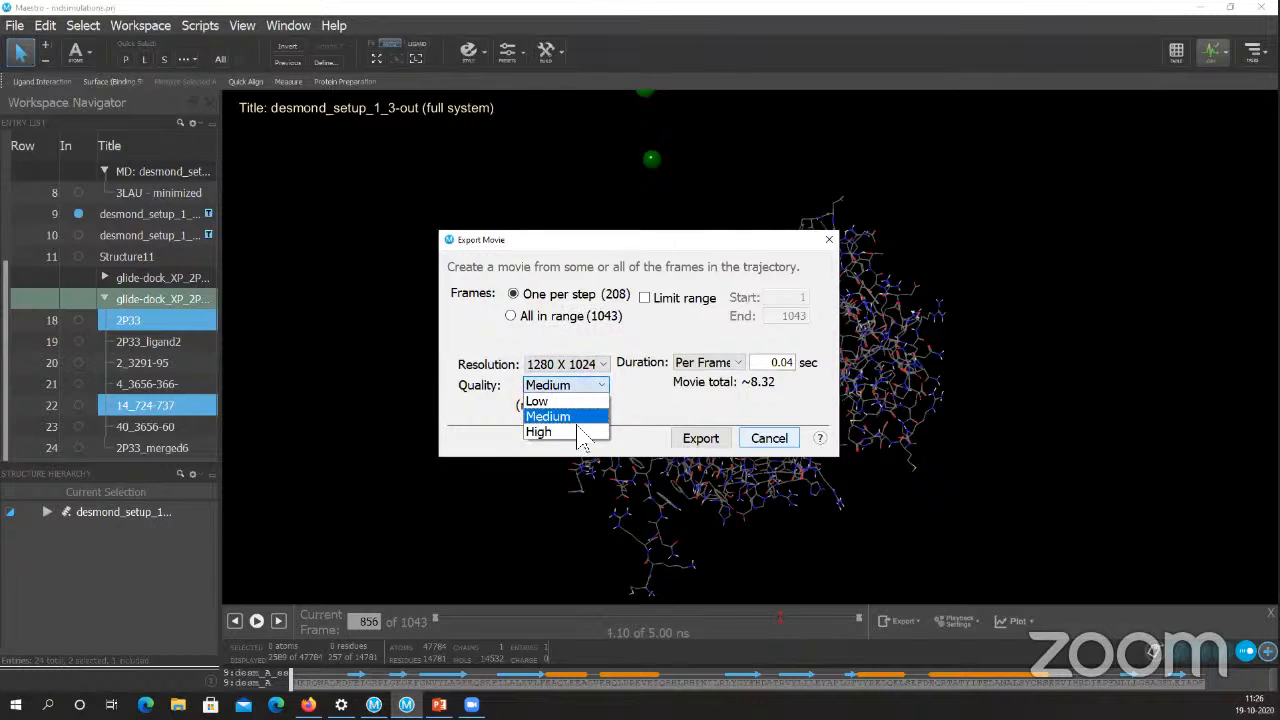
left_click(630, 415)
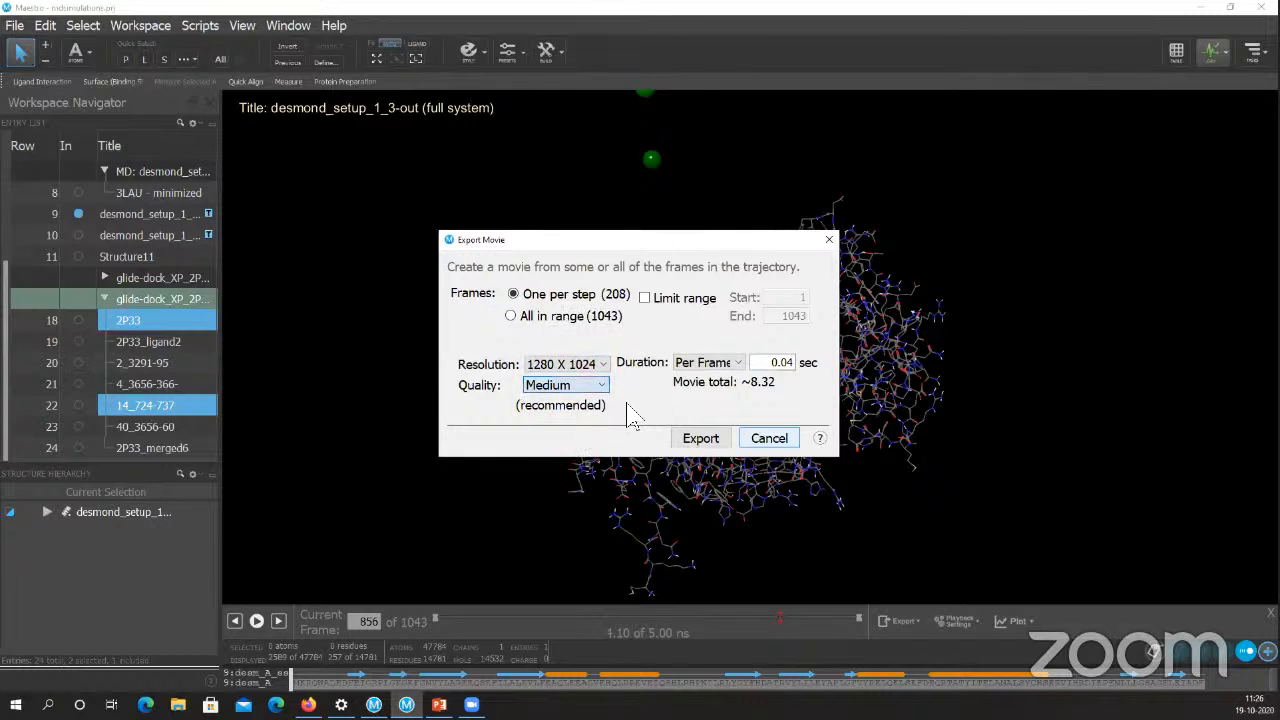
left_click(739, 368)
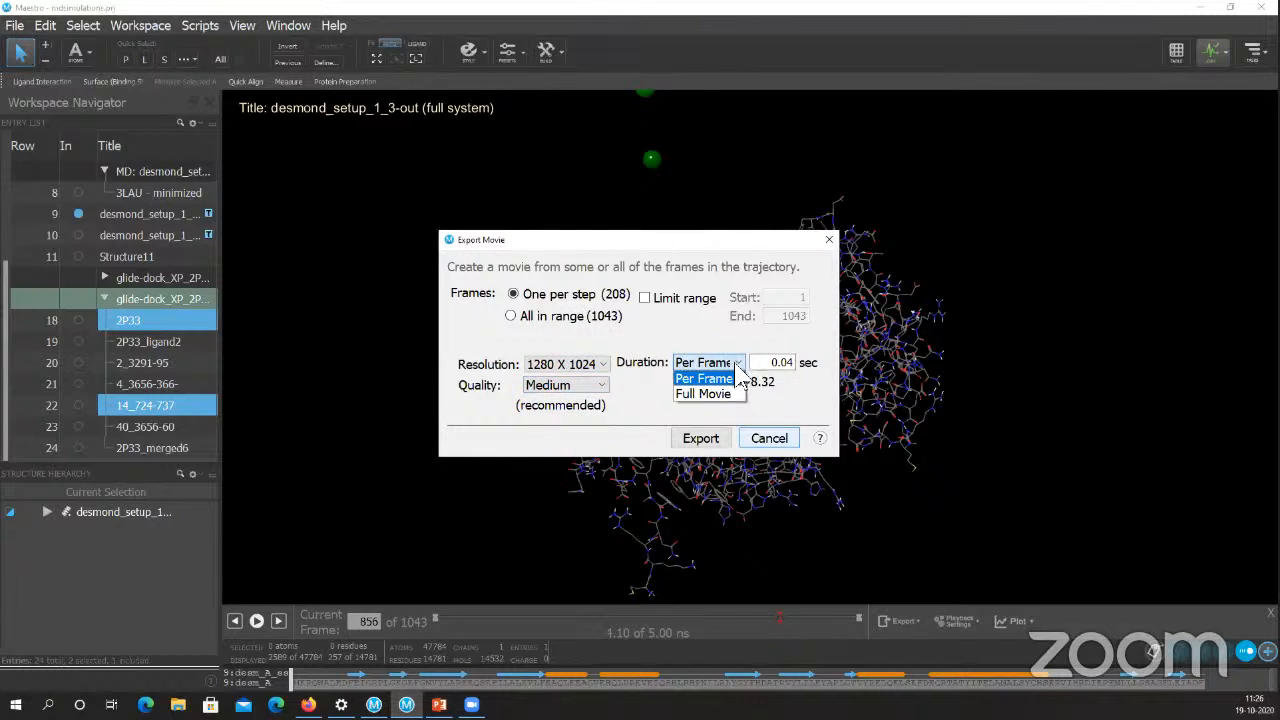
left_click(800, 385)
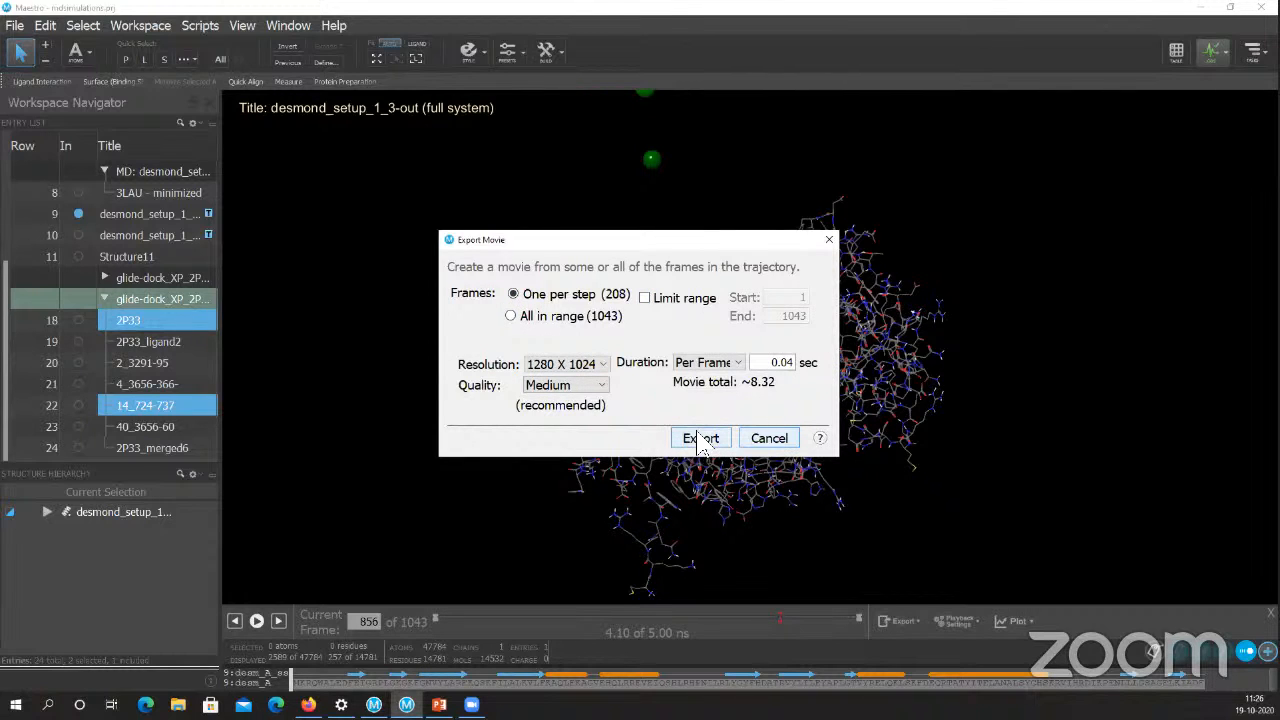
left_click(767, 438)
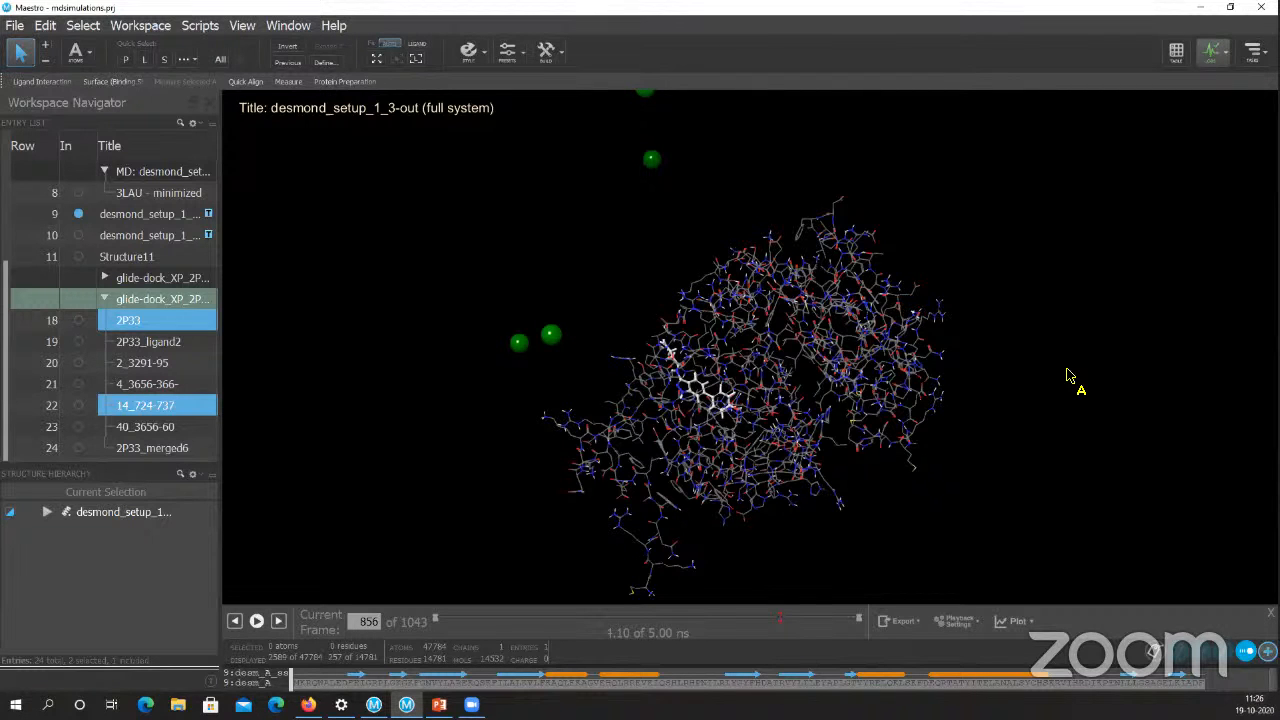
middle_click_drag(1070, 375, 15, 704)
scroll(963, 354, "up", 5)
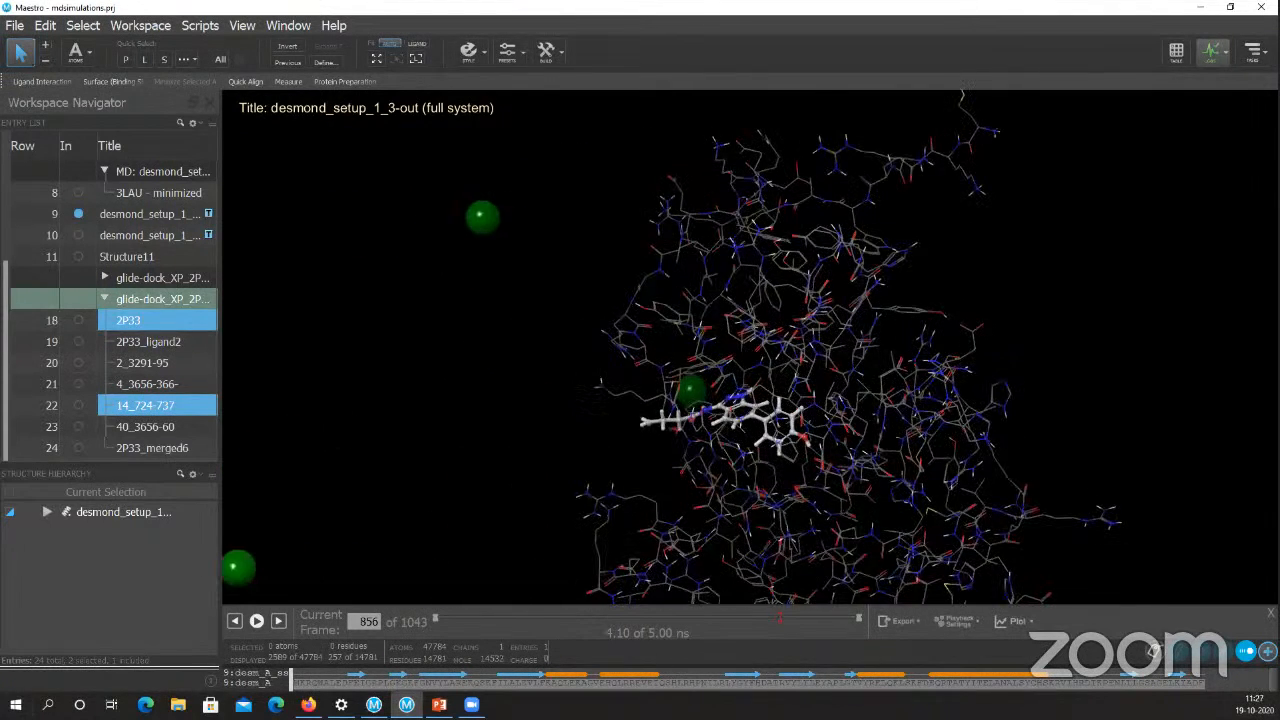